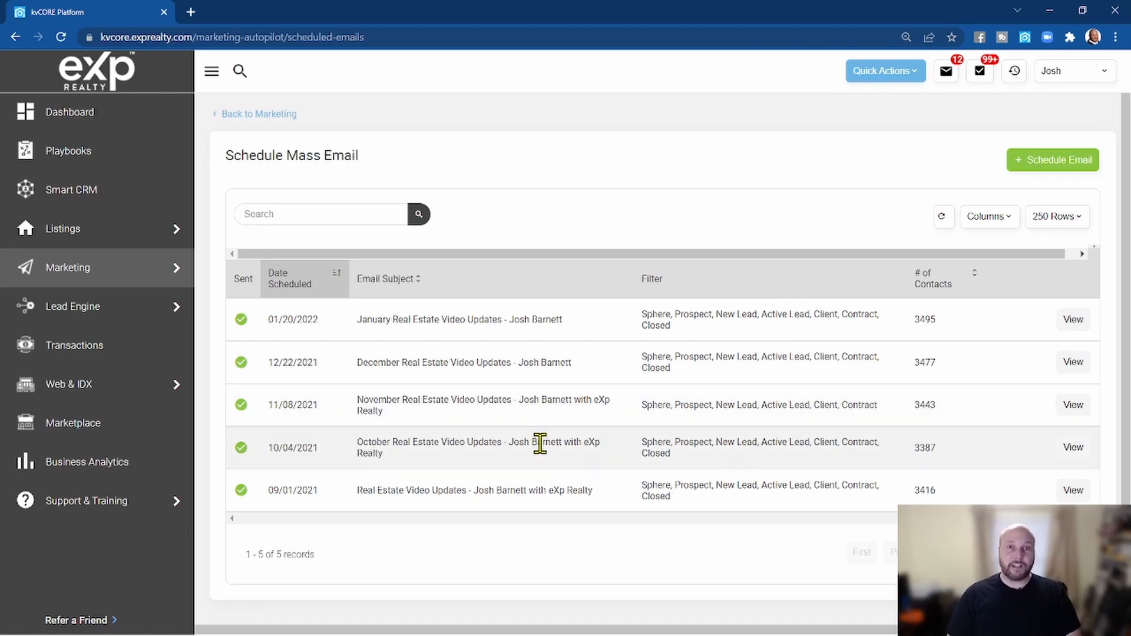
- Copy the subject line of the January real estate video update email and start scheduling a new mass email
left_click_drag(565, 321, 358, 322)
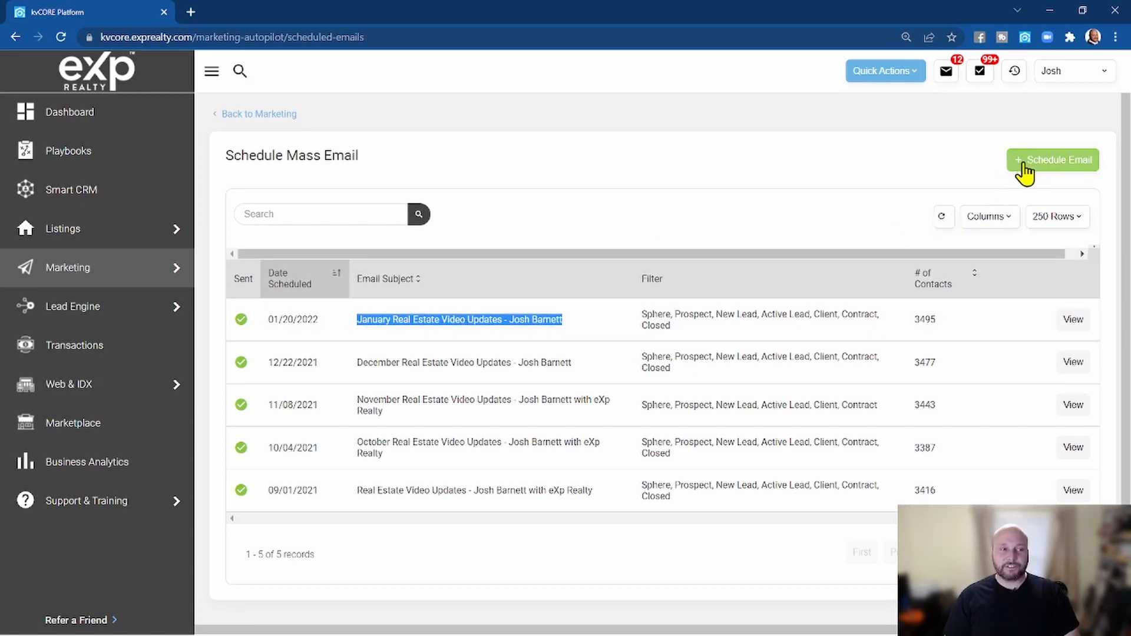
left_click(1032, 166)
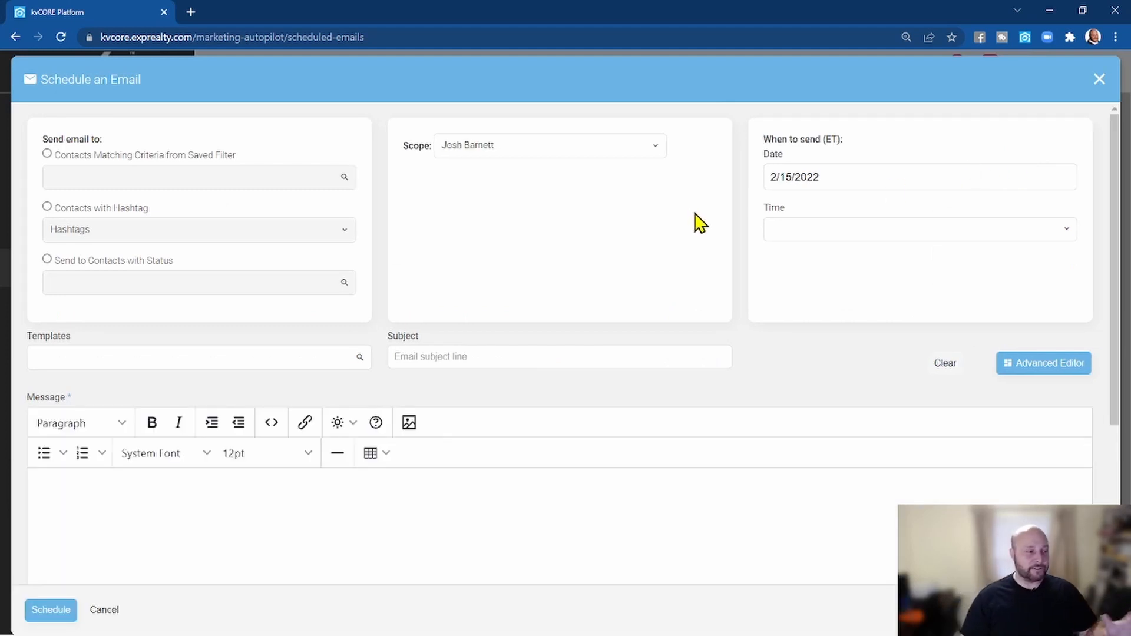
scroll(689, 248, "down", 4)
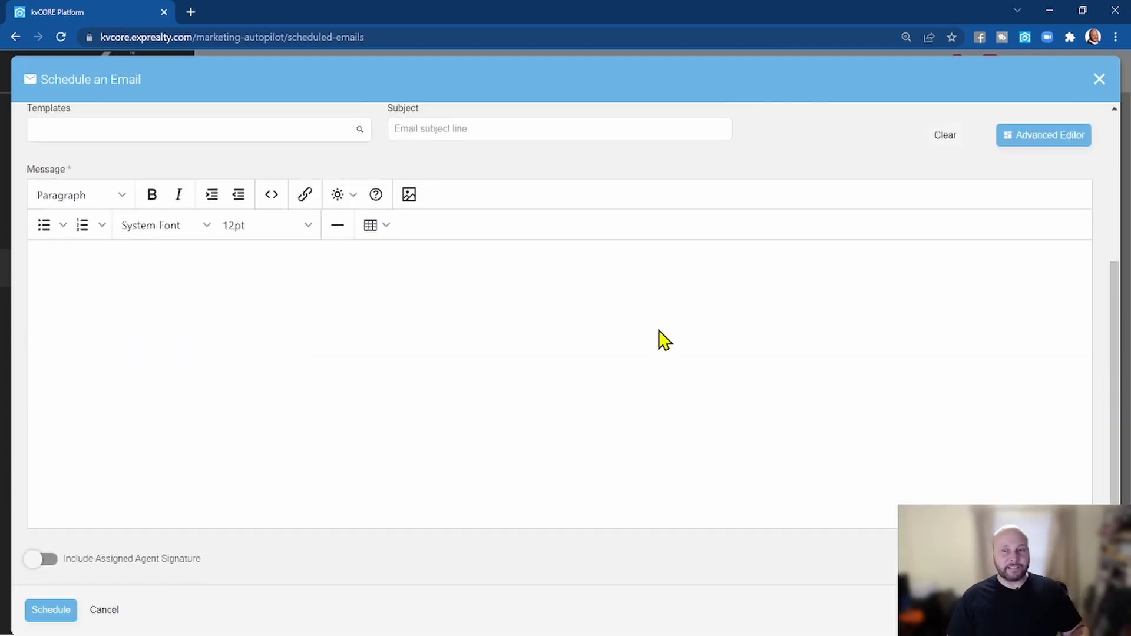
scroll(665, 341, "up", 4)
scroll(665, 340, "down", 4)
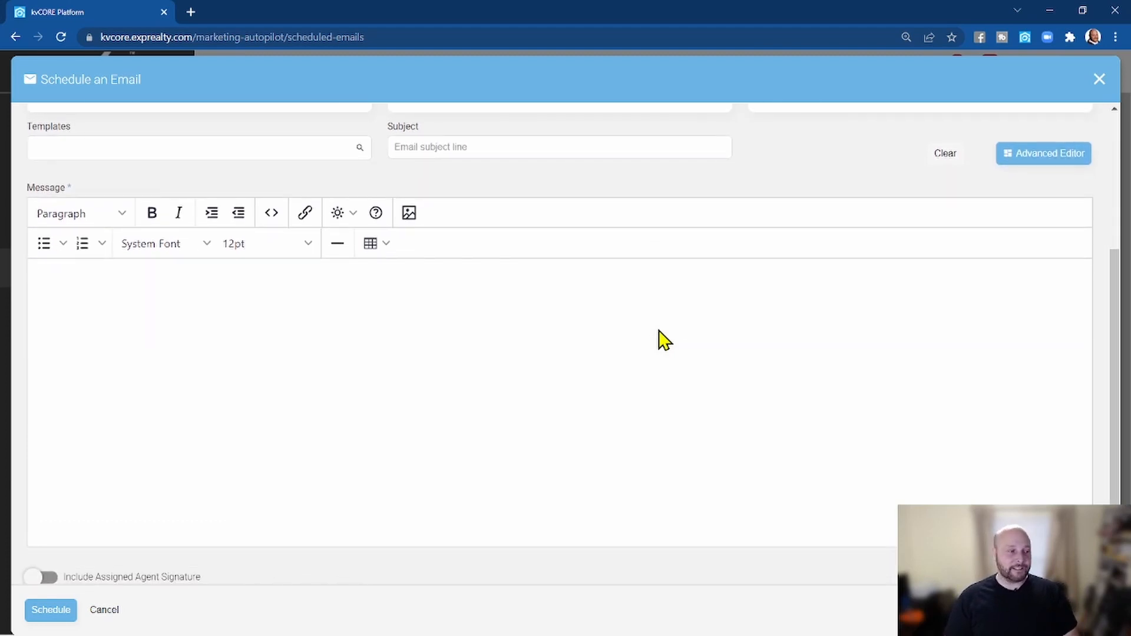
scroll(665, 340, "up", 4)
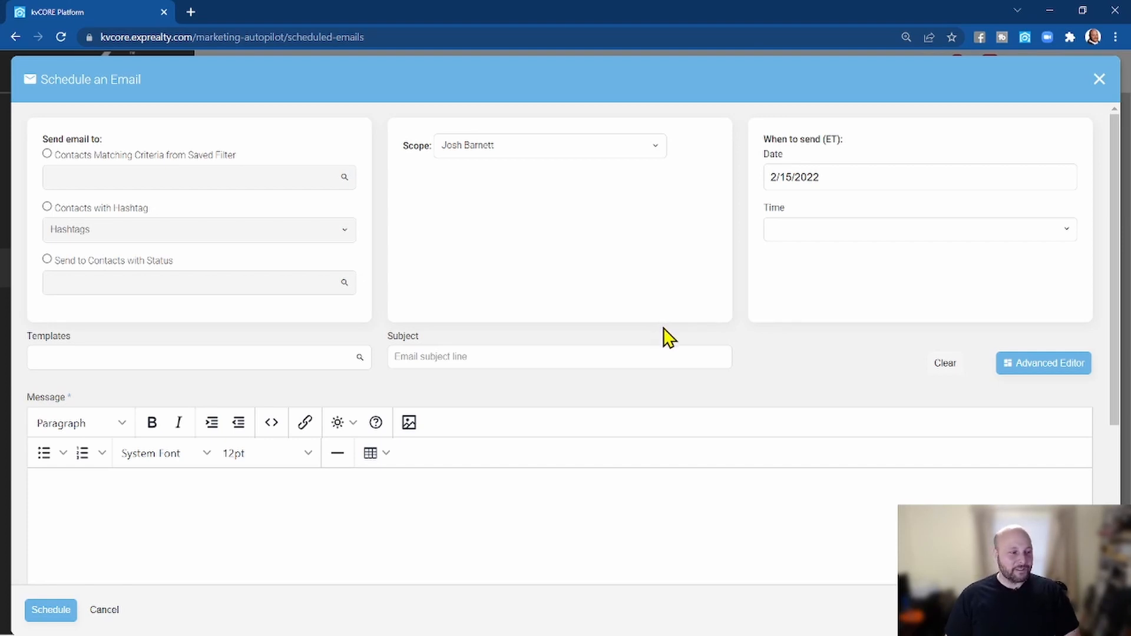
- Switch the message to the Advanced Editor, accepting that changes in the basic editor are discarded
left_click(1034, 370)
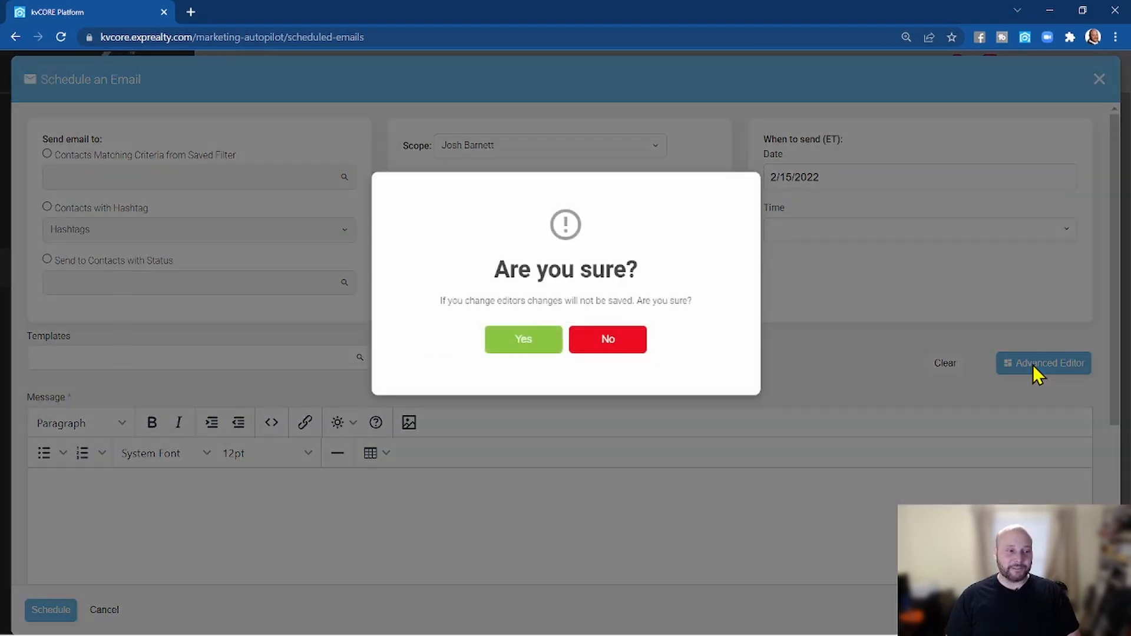
left_click(524, 340)
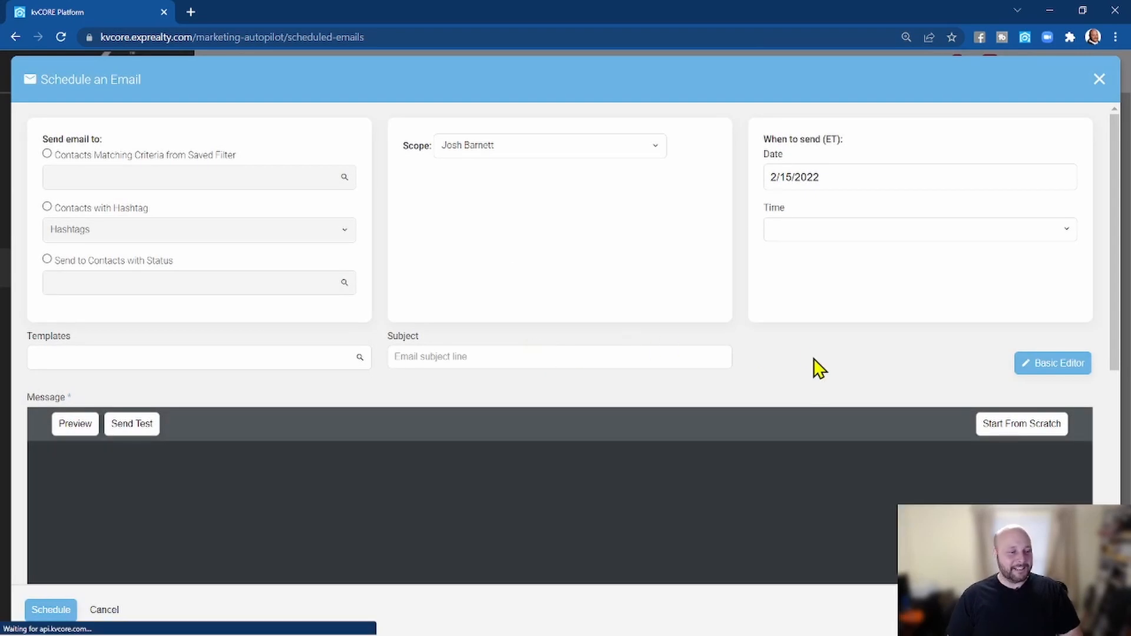
scroll(813, 360, "down", 6)
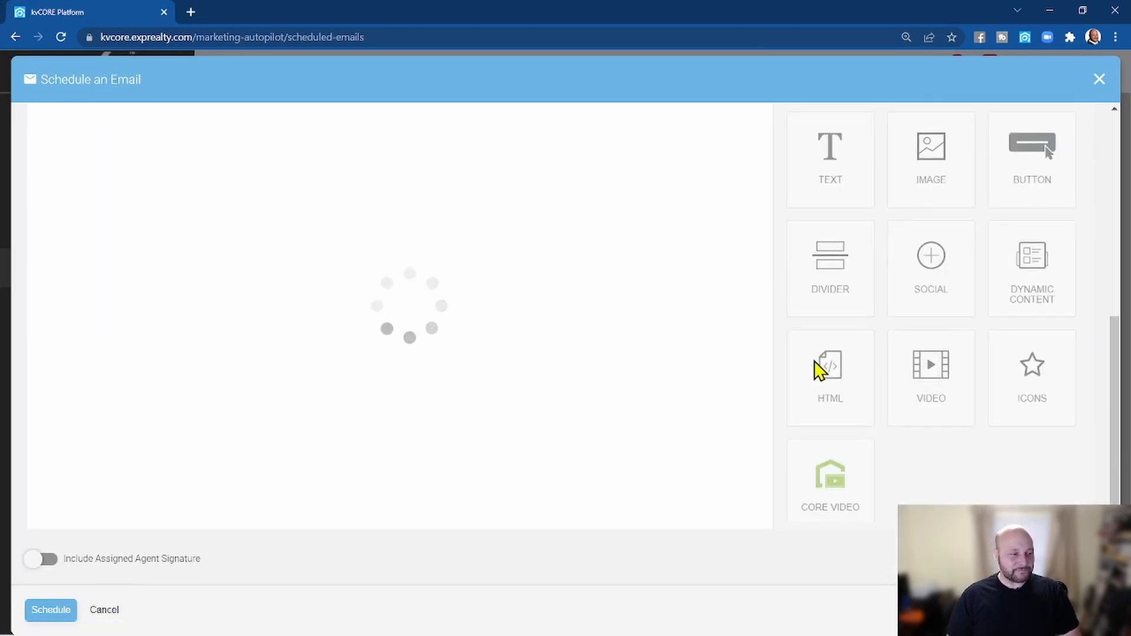
scroll(734, 433, "down", 1)
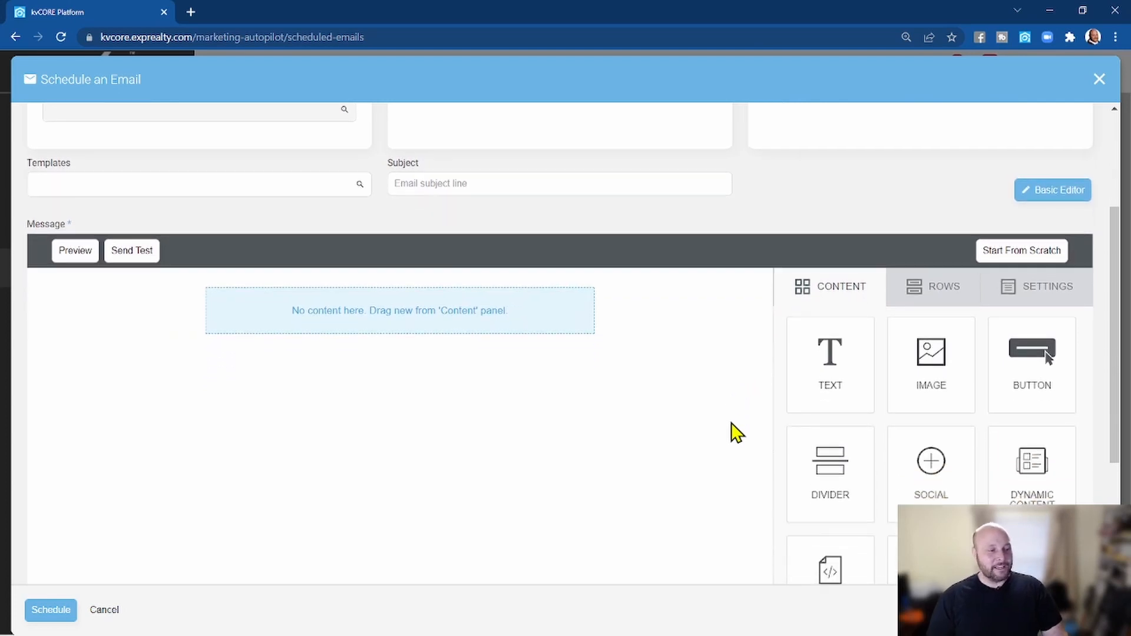
scroll(737, 433, "up", 1)
scroll(736, 433, "down", 2)
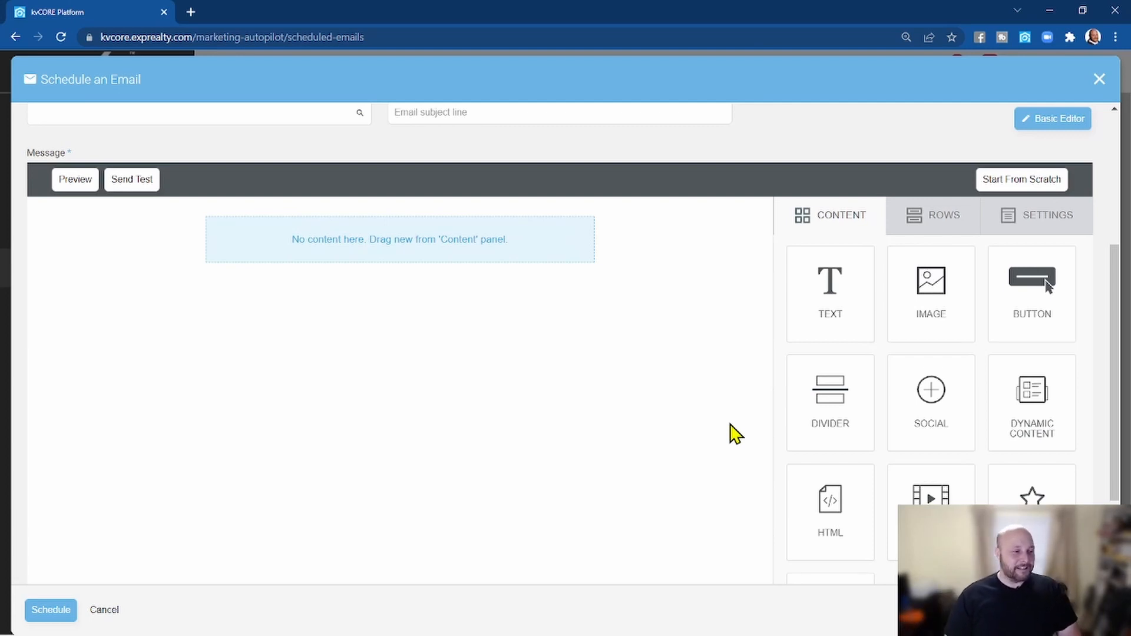
scroll(736, 434, "up", 2)
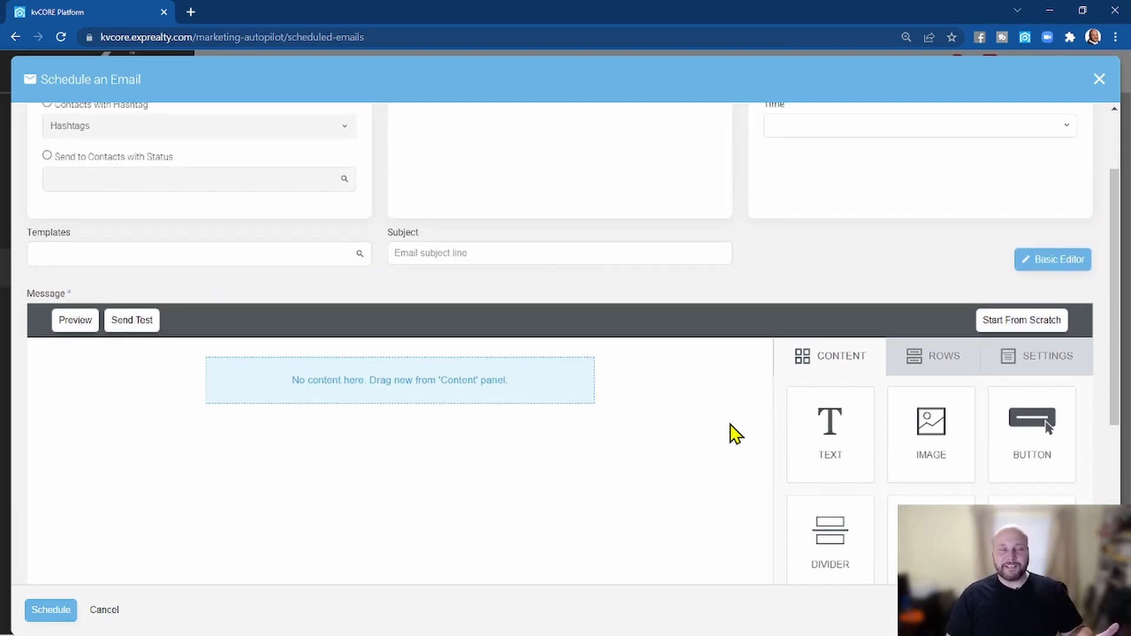
scroll(736, 434, "up", 1)
scroll(736, 435, "down", 3)
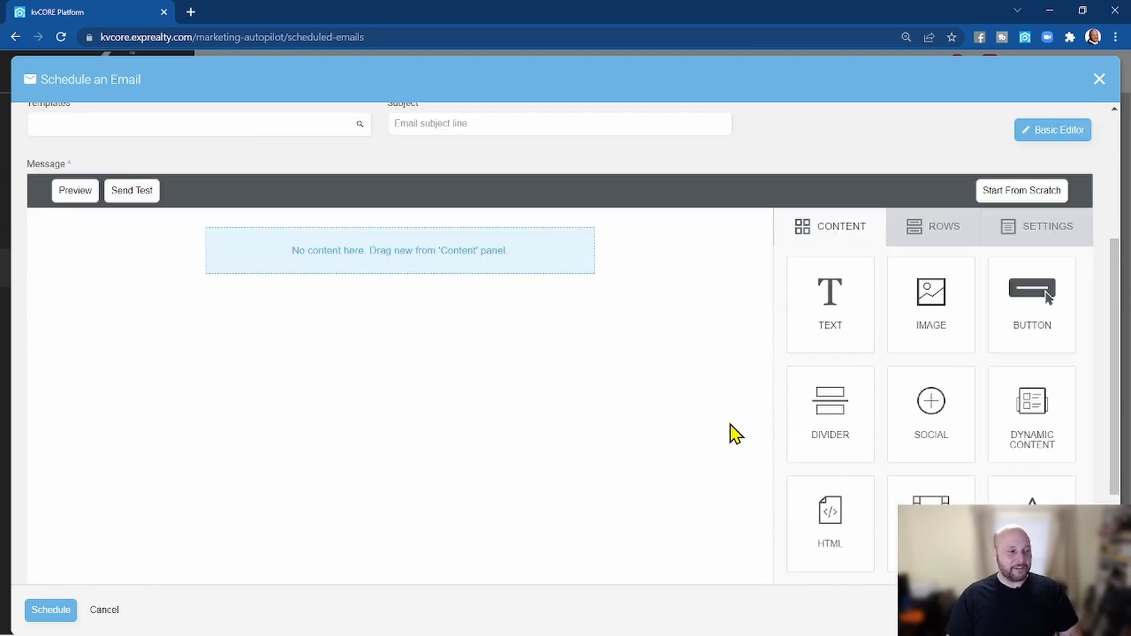
scroll(737, 434, "up", 2)
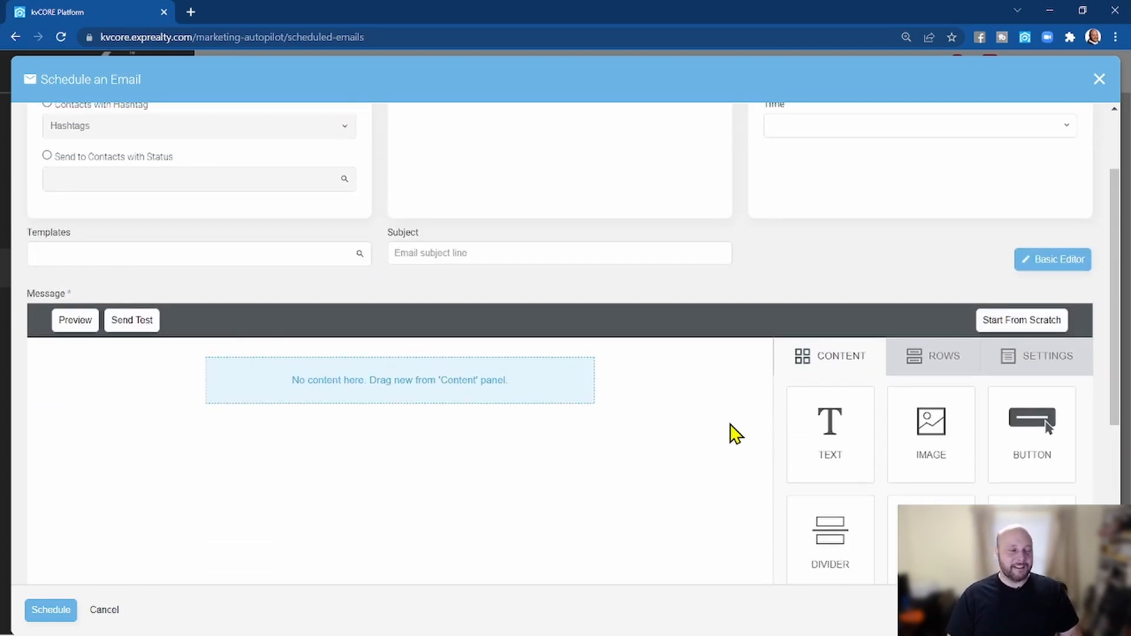
scroll(736, 434, "down", 2)
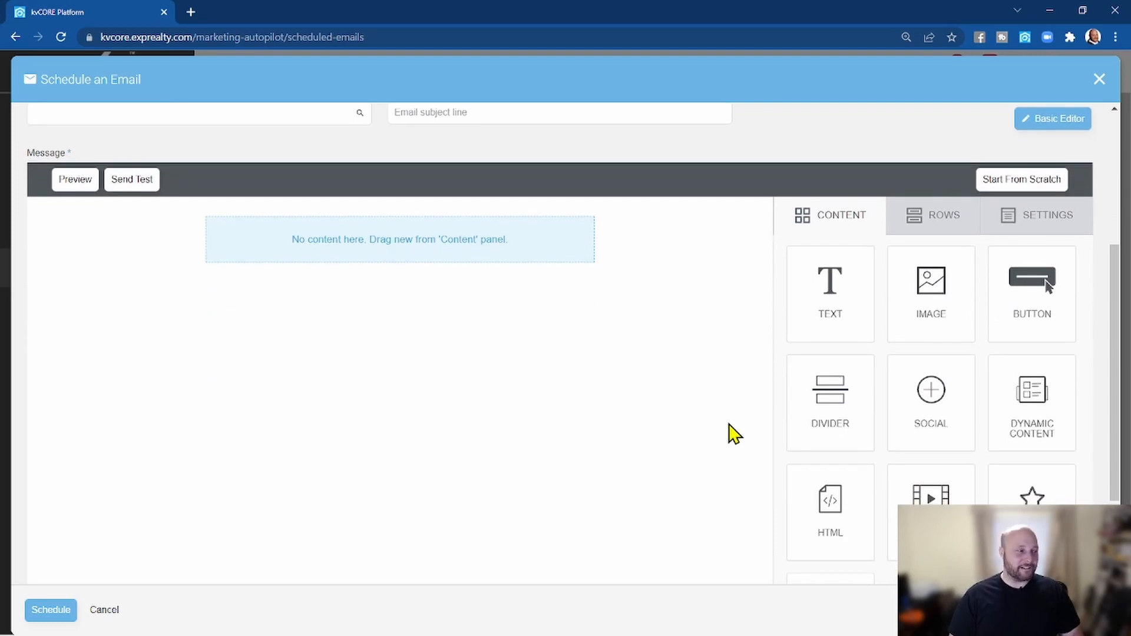
- Fill in the email subject with the copied January subject line, changing its month to February
scroll(729, 435, "up", 2)
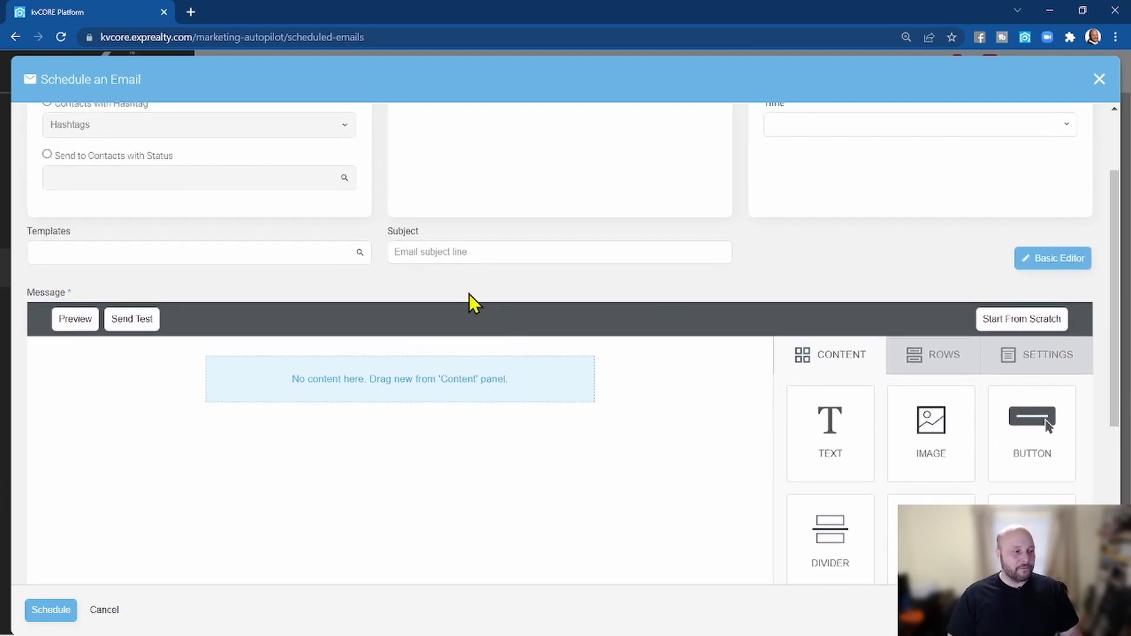
left_click(456, 254)
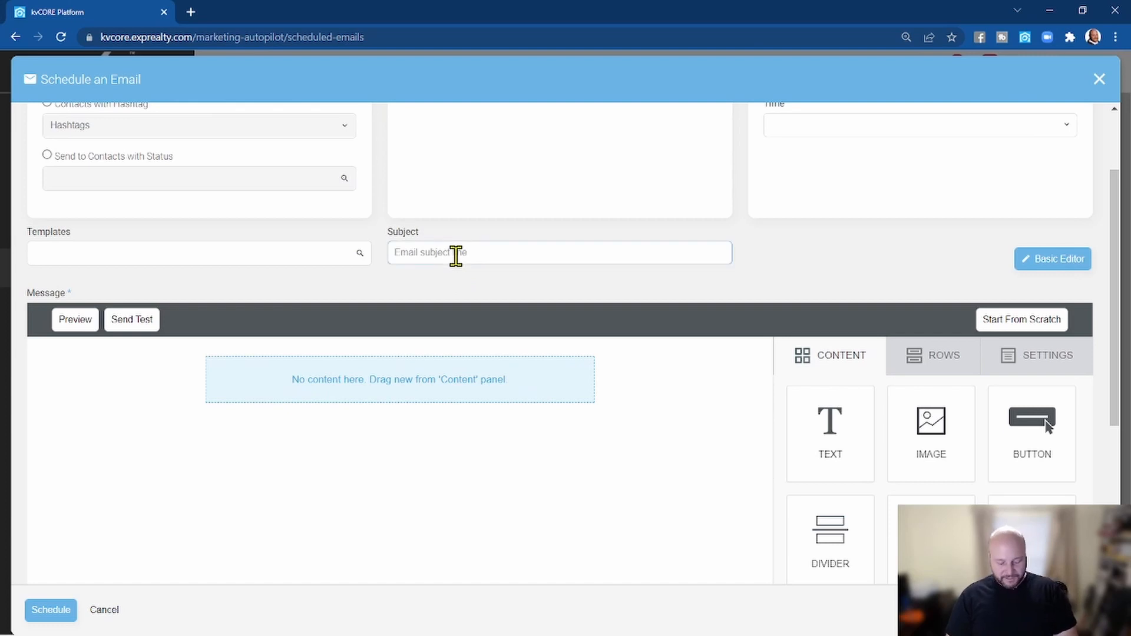
type("January Real Estate Video Updates - Josh Barnett")
left_click_drag(430, 253, 371, 252)
type("Februr")
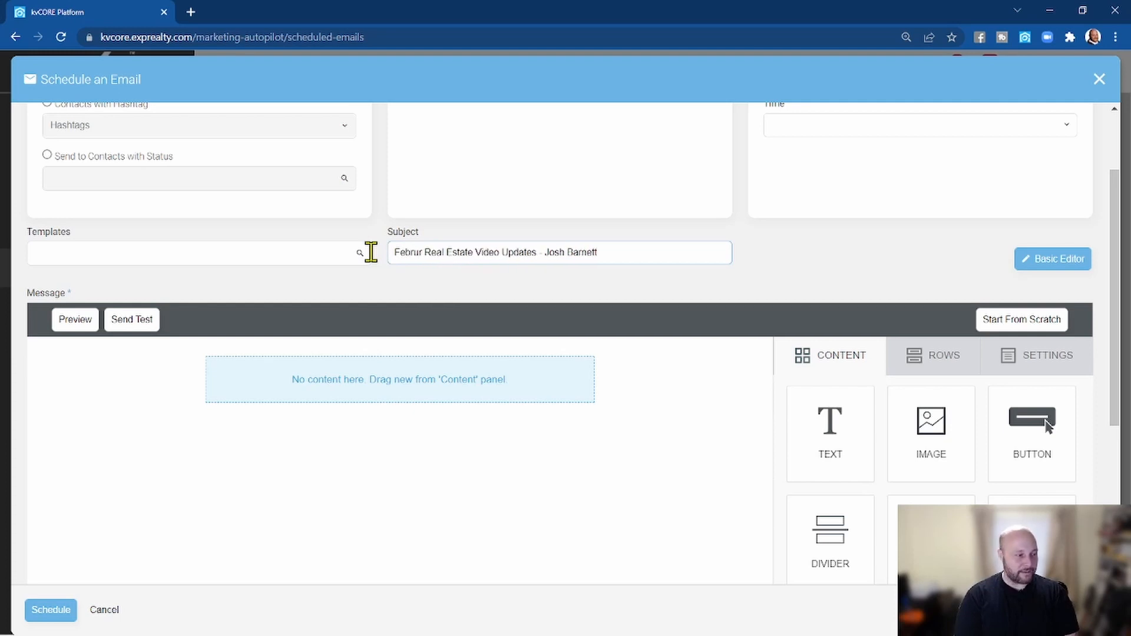
type("y")
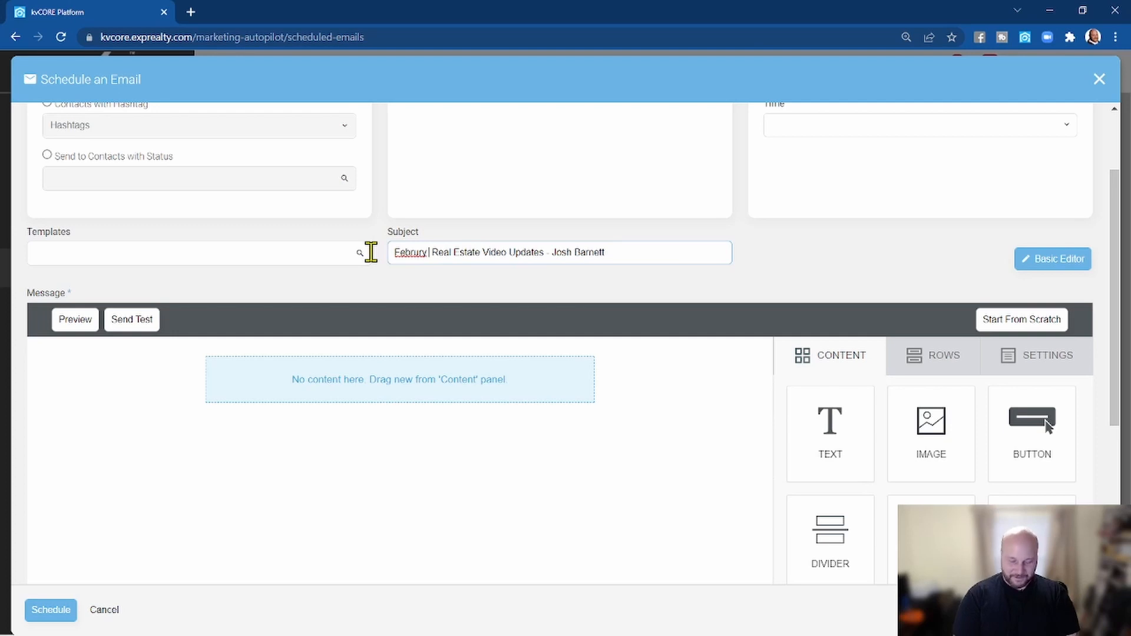
right_click(417, 254)
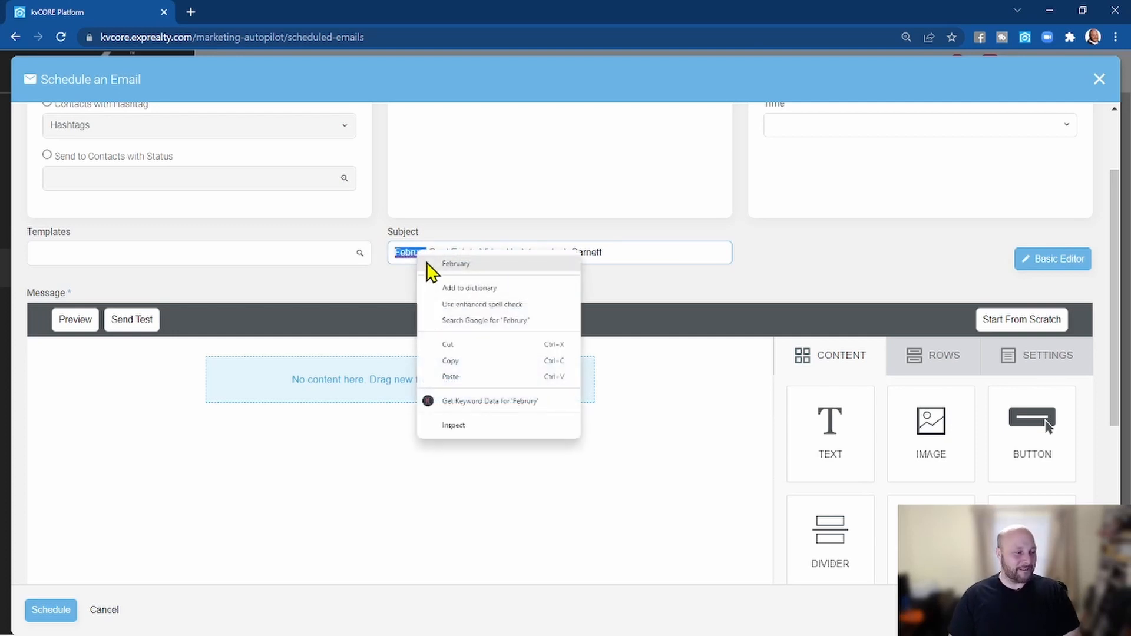
left_click(456, 264)
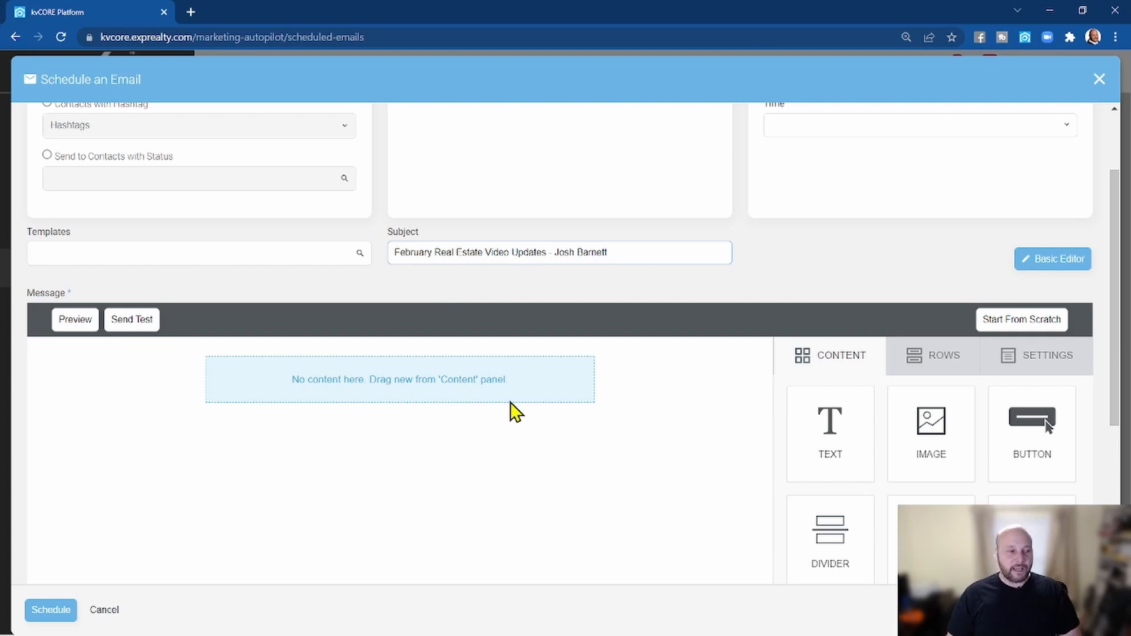
- Add six single-column rows to the message layout
scroll(914, 417, "down", 1)
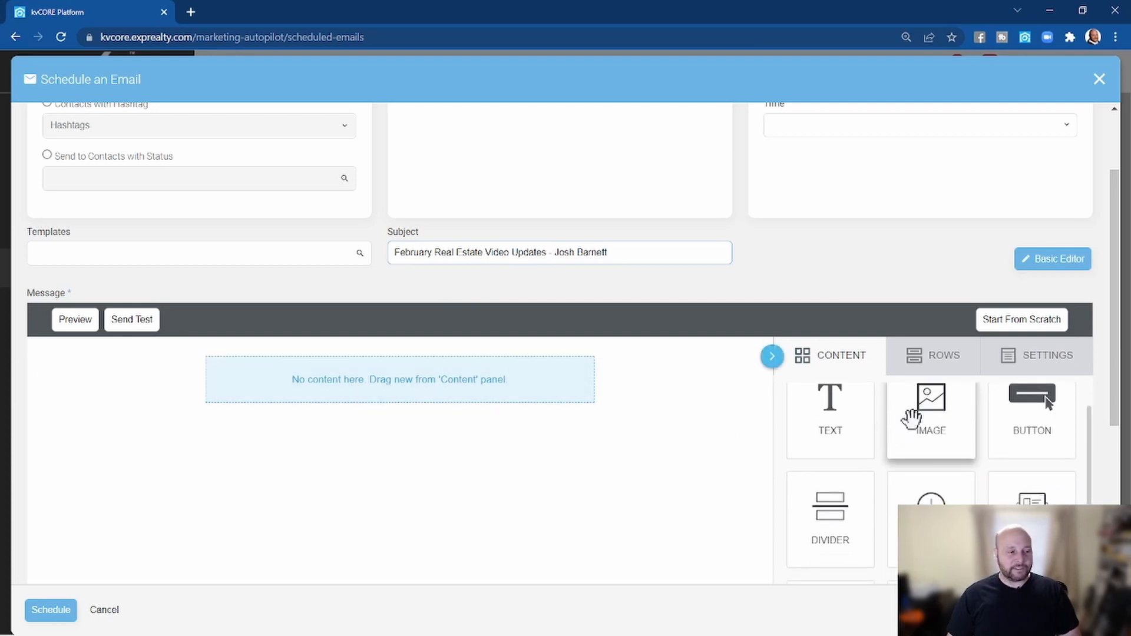
left_click(934, 370)
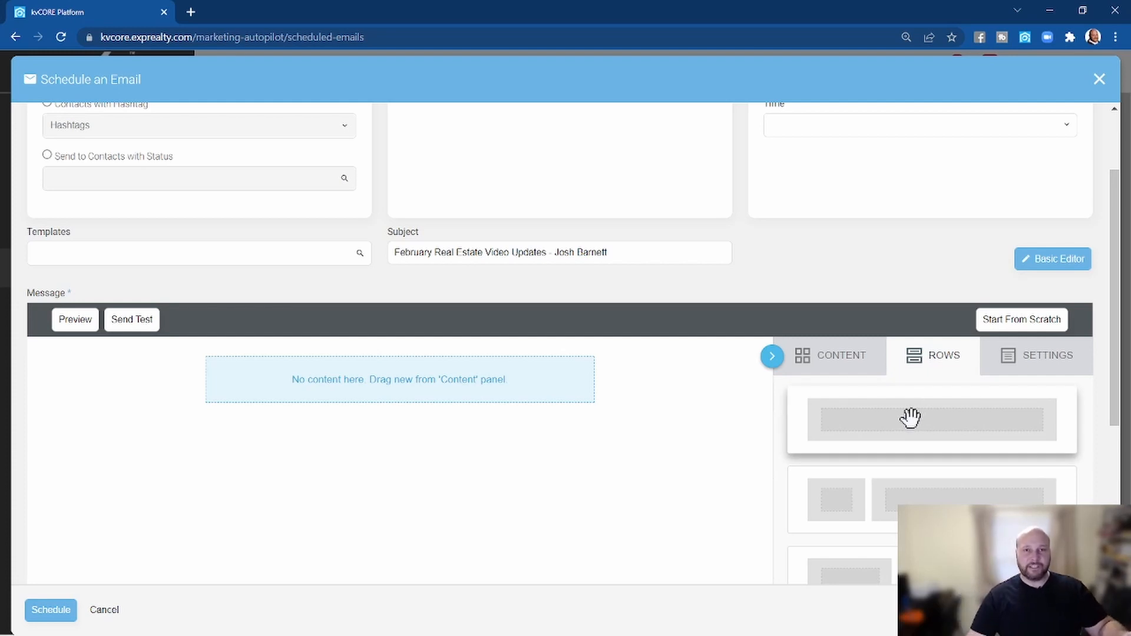
left_click_drag(910, 417, 438, 377)
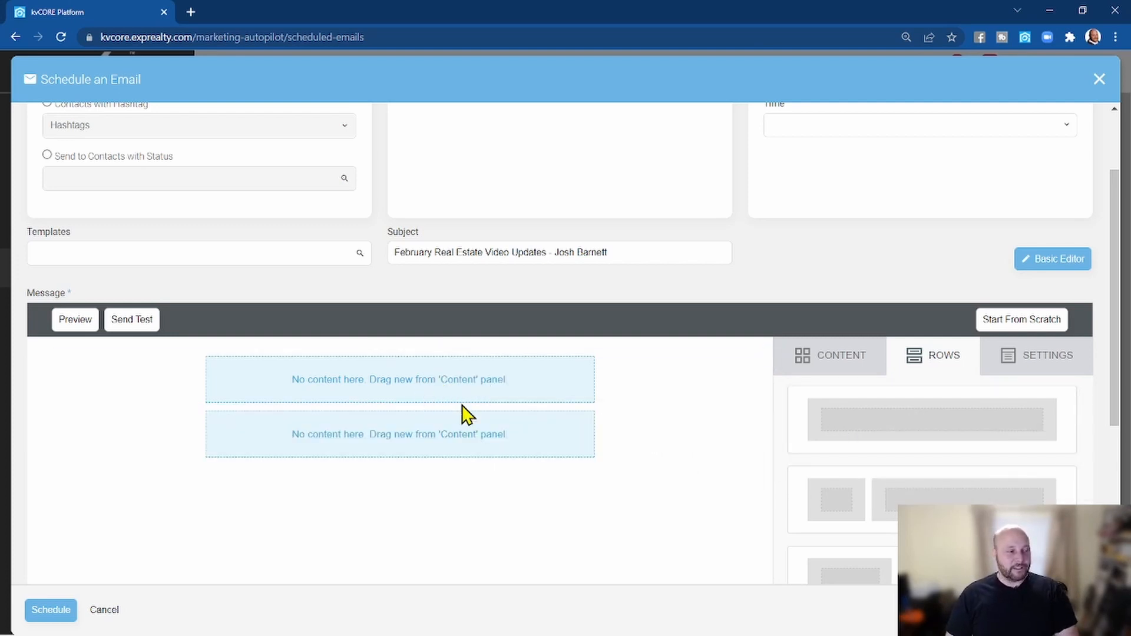
left_click_drag(879, 427, 565, 454)
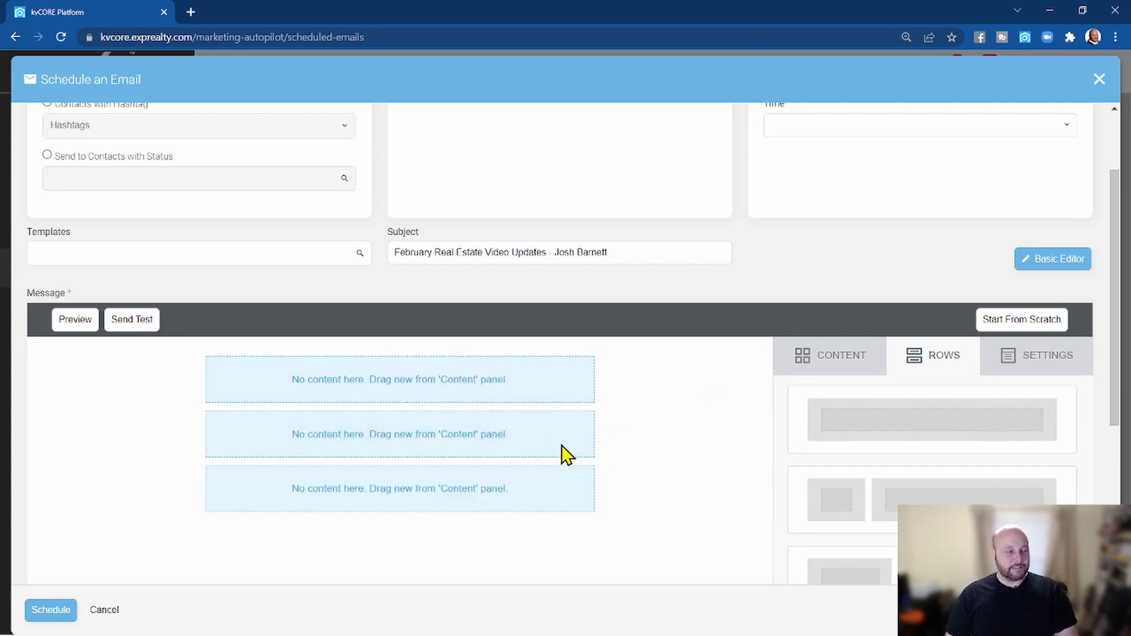
left_click_drag(847, 429, 548, 457)
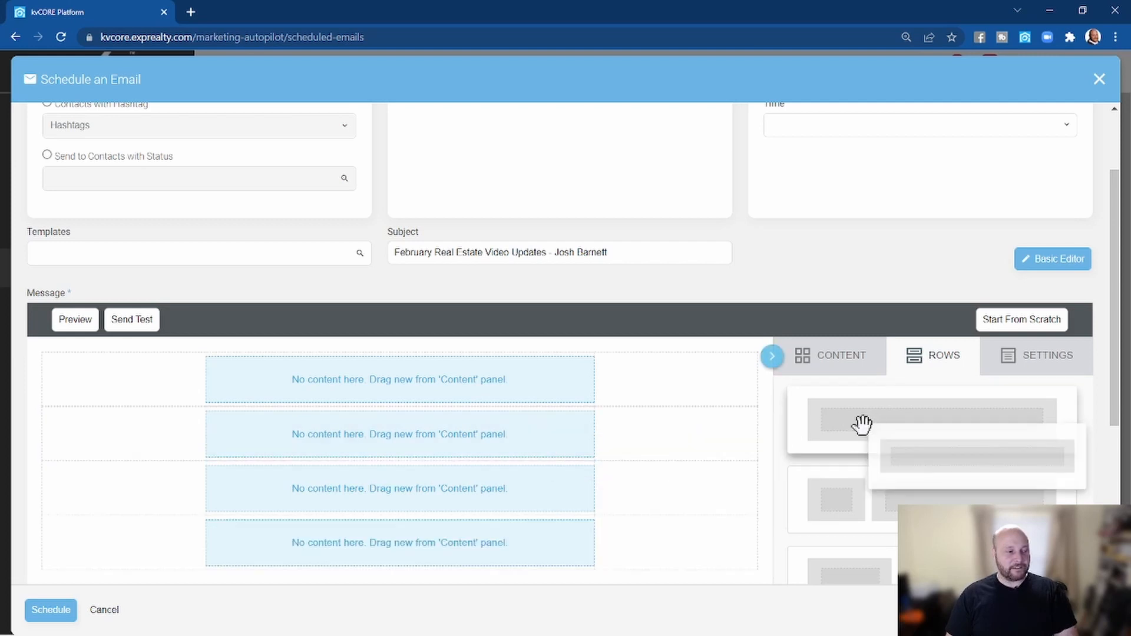
left_click_drag(866, 422, 568, 447)
left_click_drag(523, 428, 522, 429)
left_click_drag(825, 422, 516, 417)
scroll(518, 427, "down", 3)
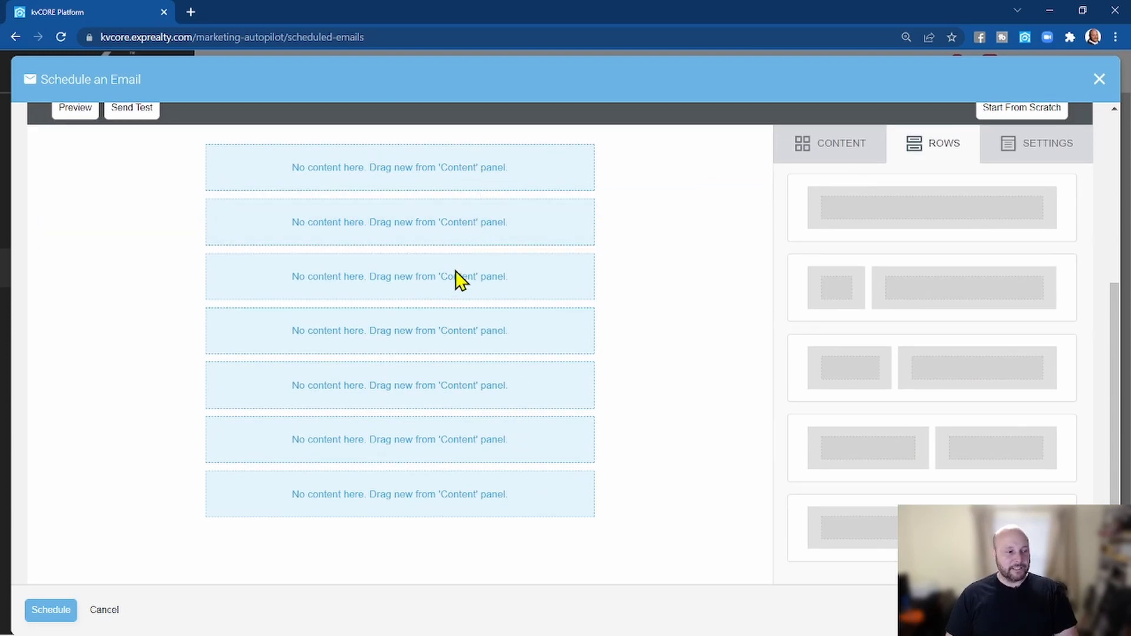
- Insert a row with two equal columns below the second row, and move the single-column row beneath it above it
left_click_drag(883, 441, 399, 270)
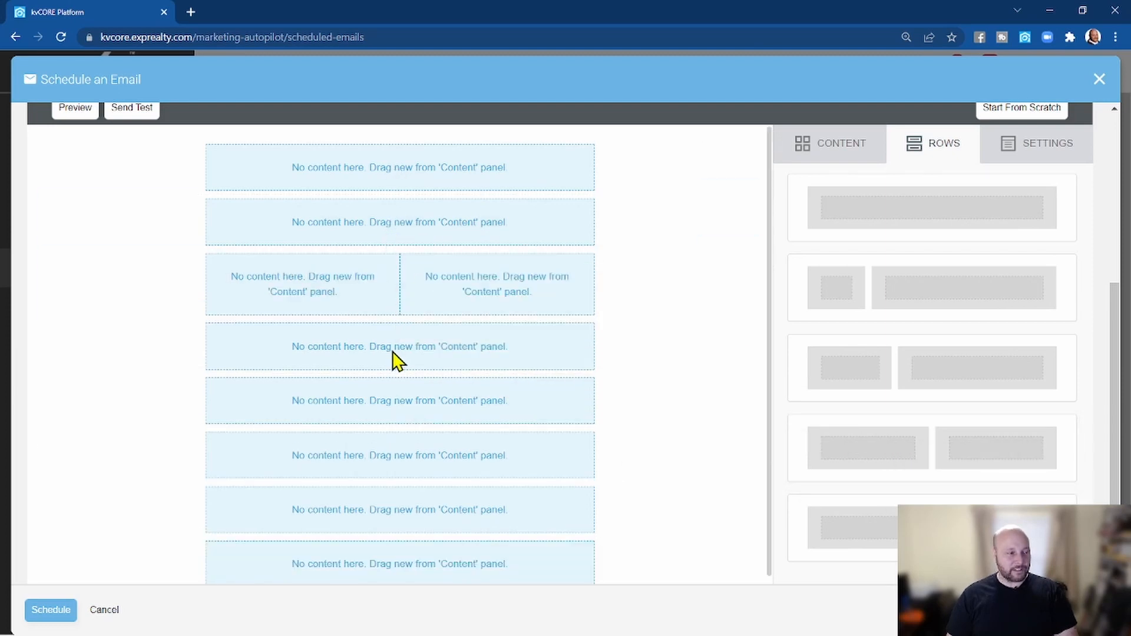
left_click(374, 354)
left_click_drag(56, 346, 64, 271)
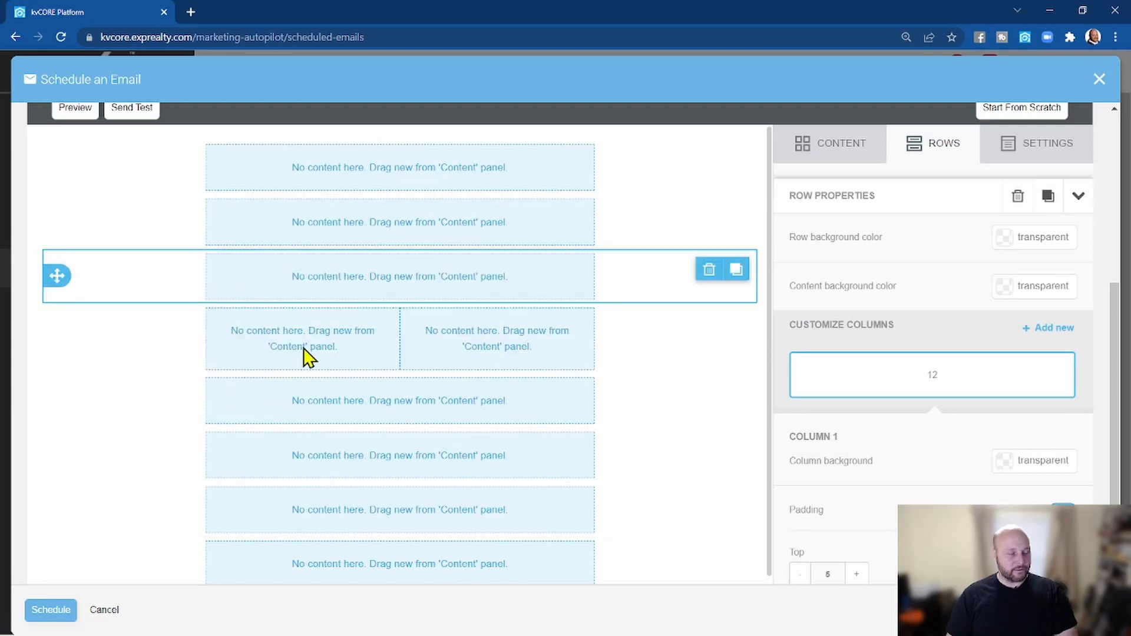
- Place a divider in the single-column row directly below the two-column row
scroll(411, 344, "down", 1)
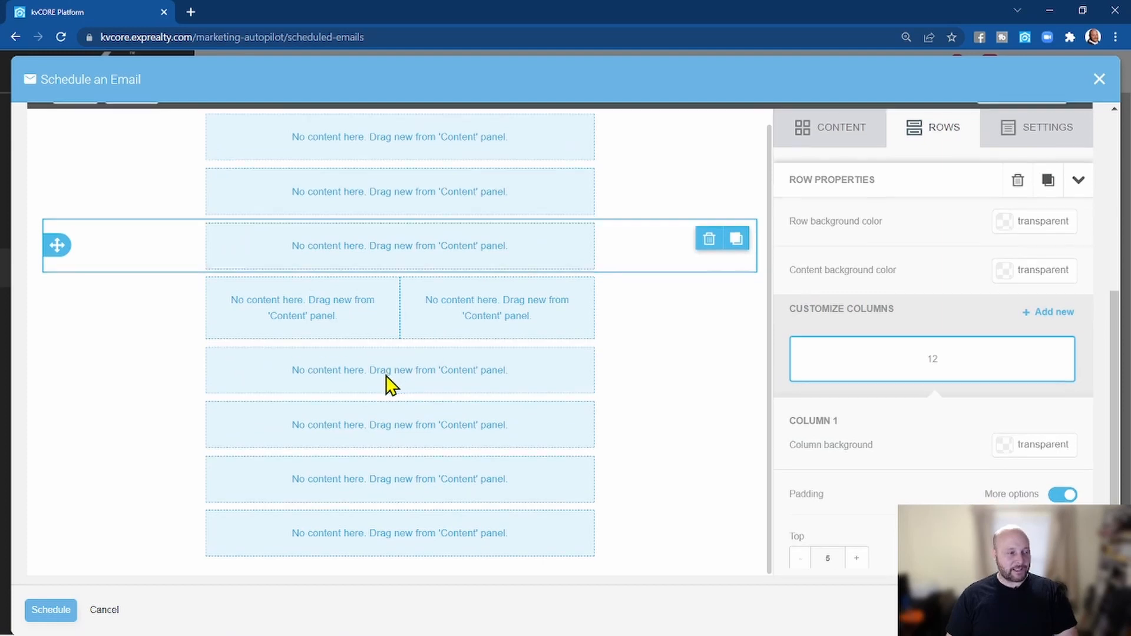
scroll(386, 375, "down", 2)
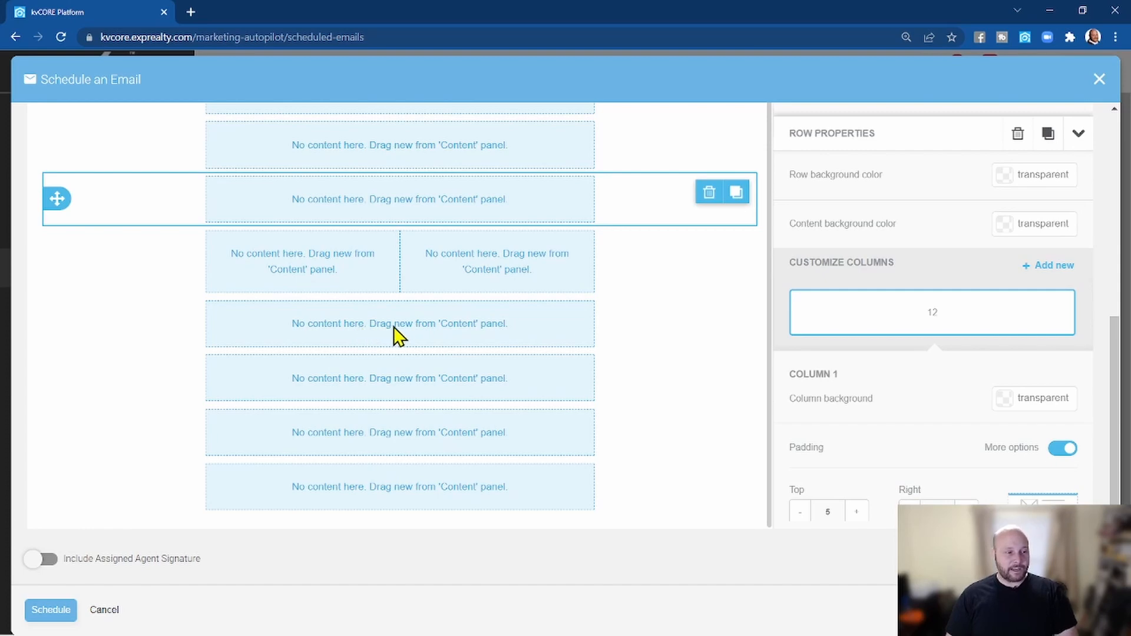
scroll(888, 308, "up", 5)
scroll(888, 308, "down", 5)
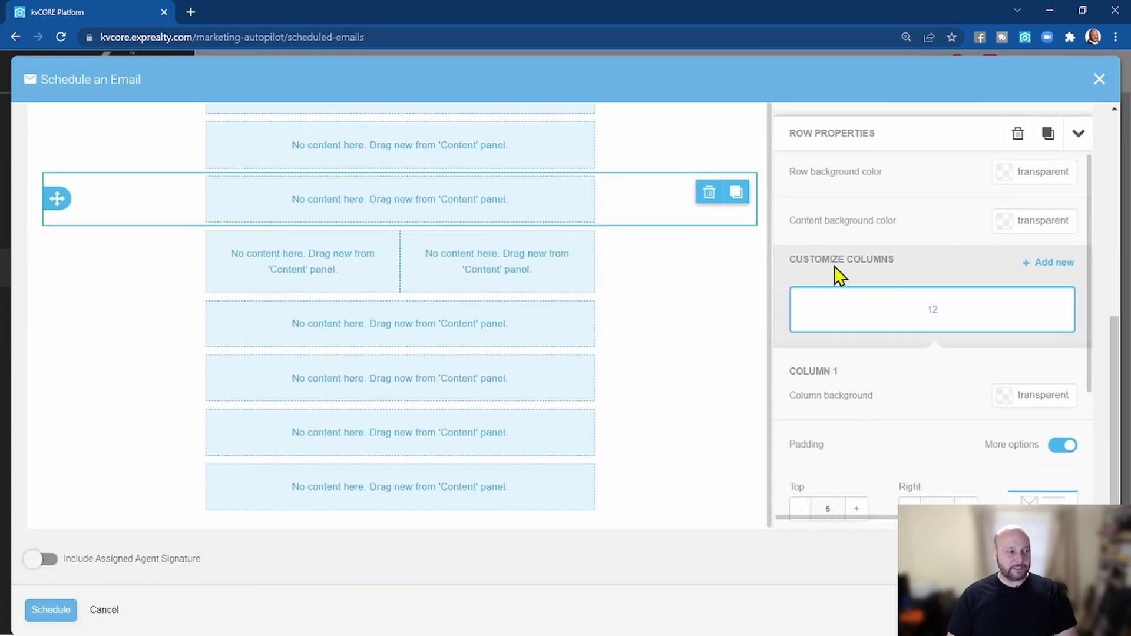
scroll(797, 268, "up", 3)
left_click(834, 258)
scroll(831, 265, "down", 3)
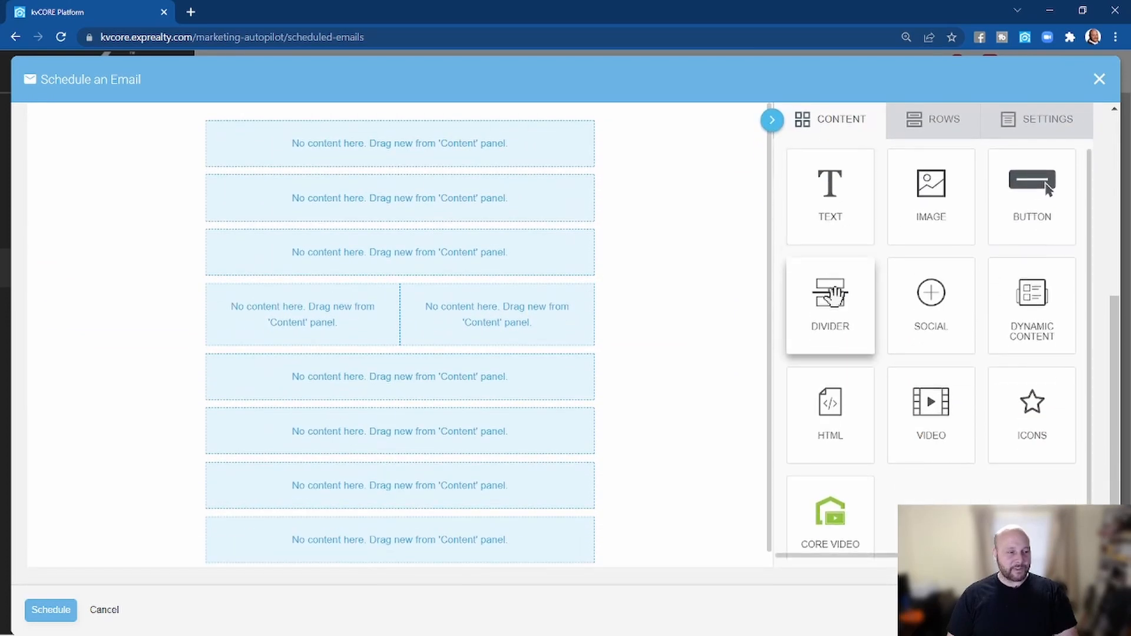
left_click_drag(835, 305, 408, 378)
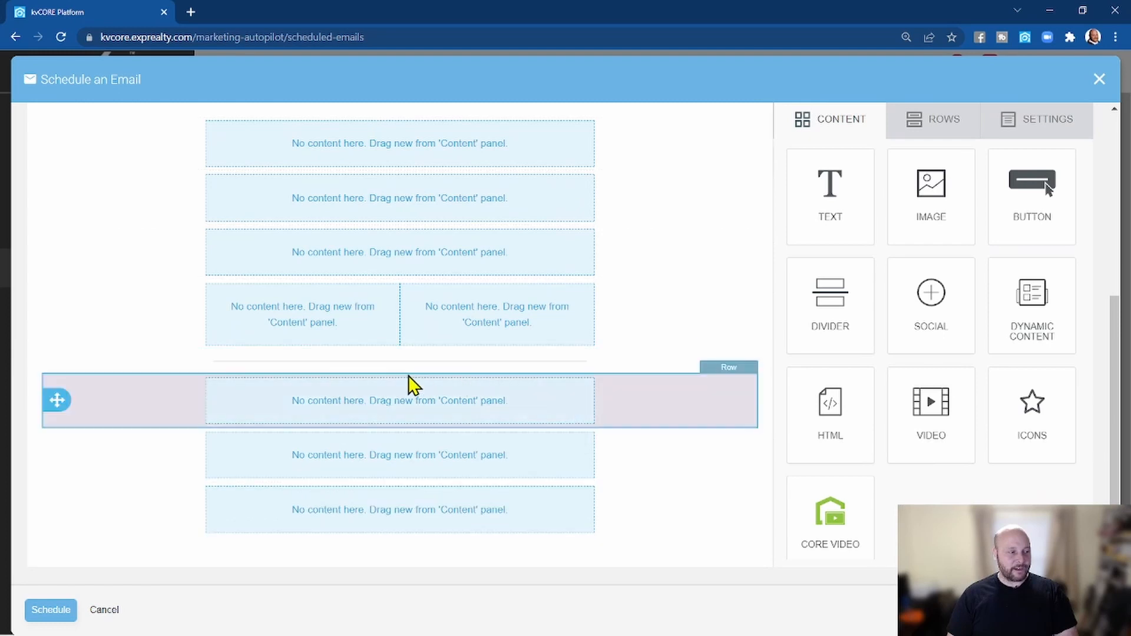
- Set the divider's line color to #0068A5 and its line thickness to 5
left_click(514, 362)
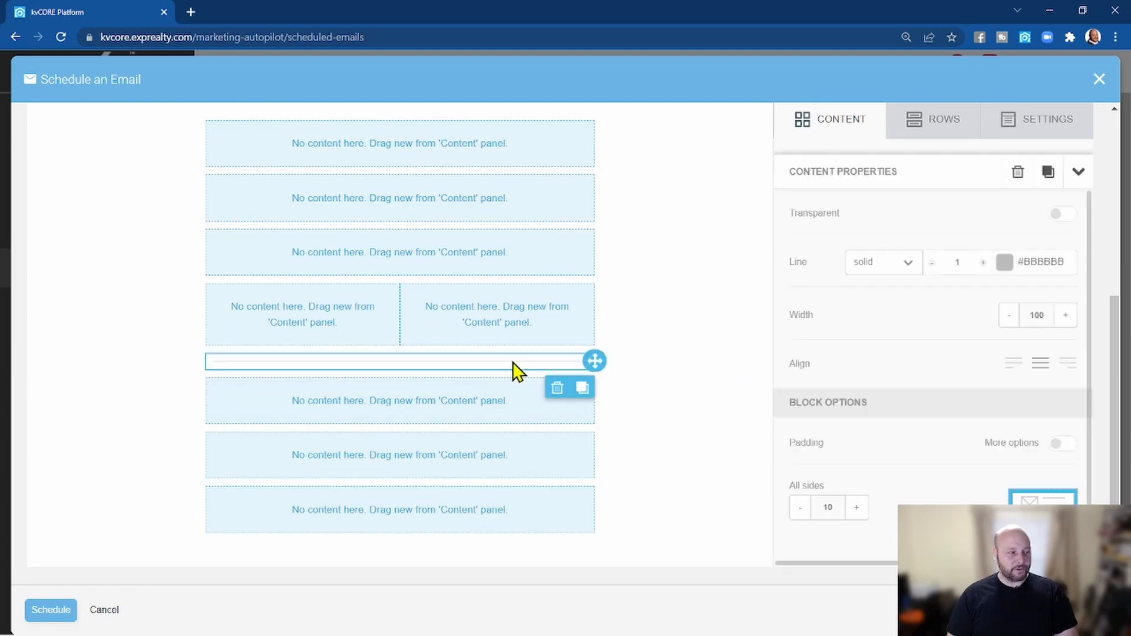
left_click(1007, 268)
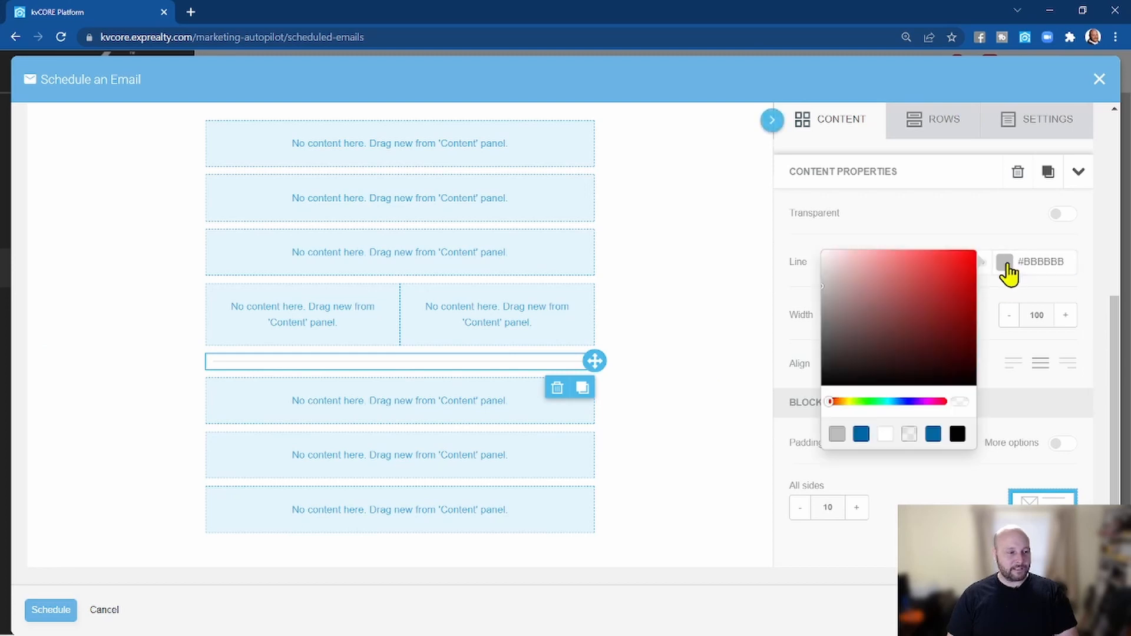
left_click(933, 435)
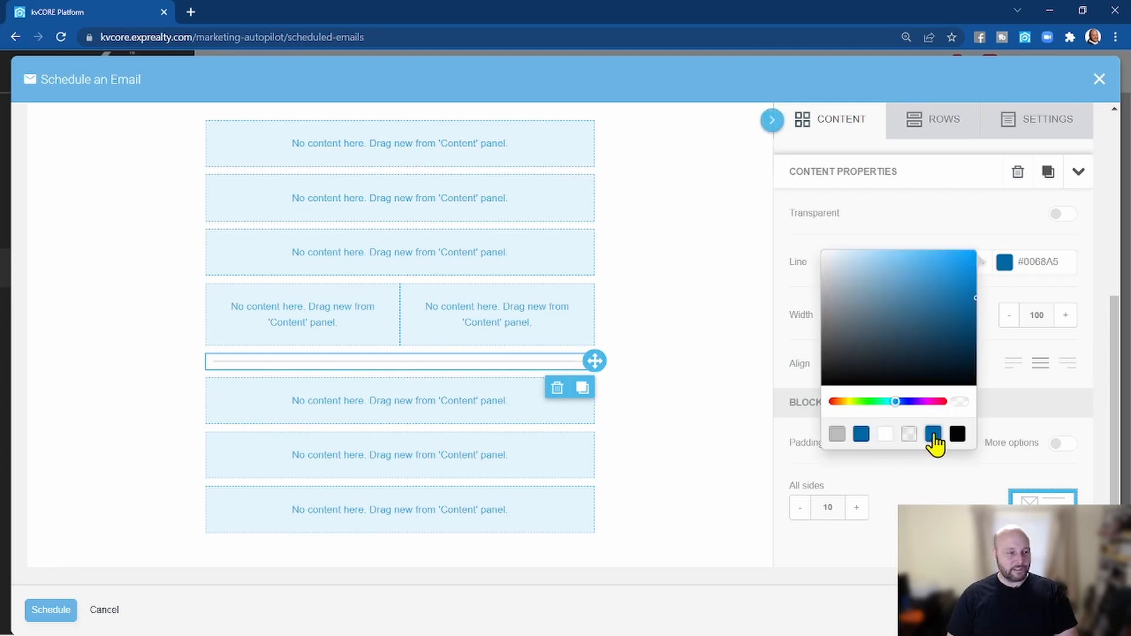
left_click(960, 235)
left_click(984, 262)
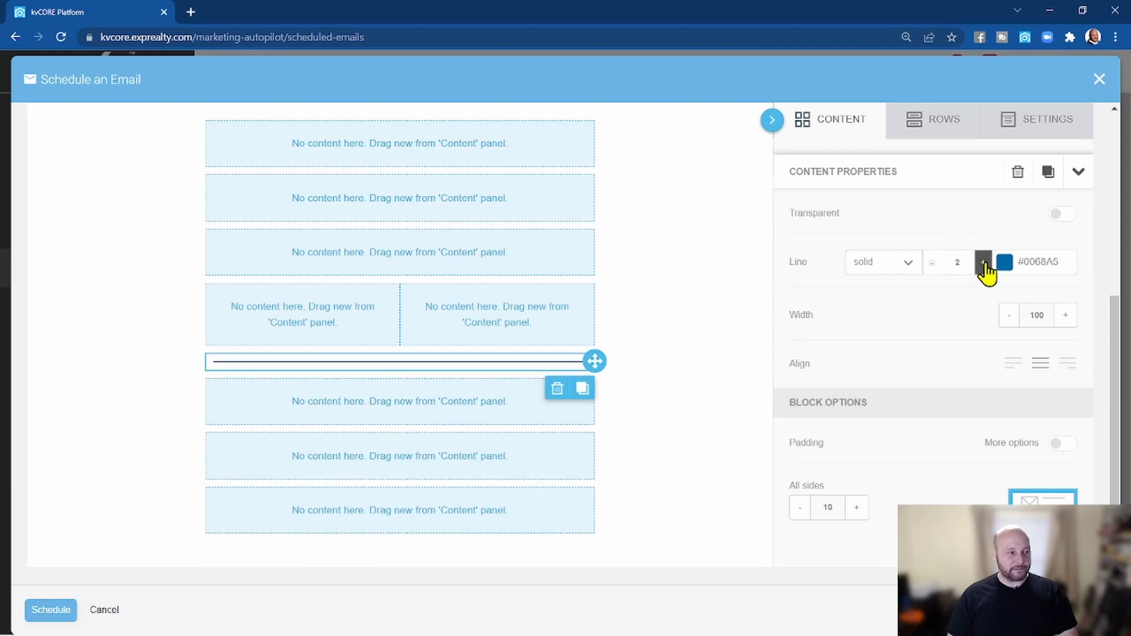
left_click(983, 263)
left_click(984, 263)
left_click(983, 263)
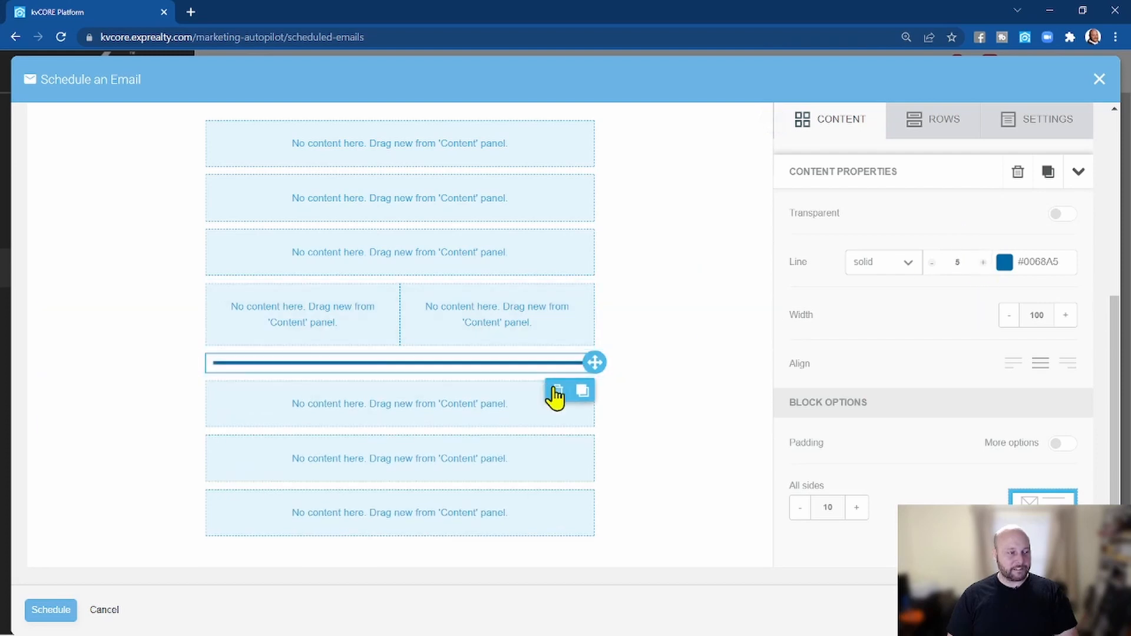
- Duplicate the blue divider and move the copy into the second single-column row of the layout
left_click(582, 393)
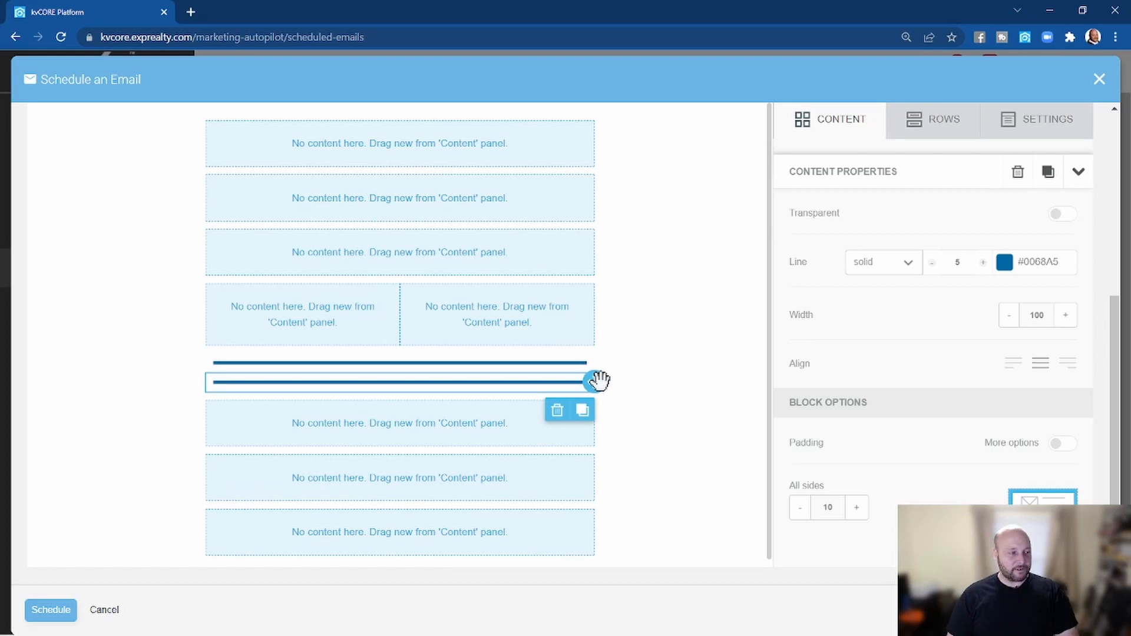
left_click_drag(595, 382, 588, 232)
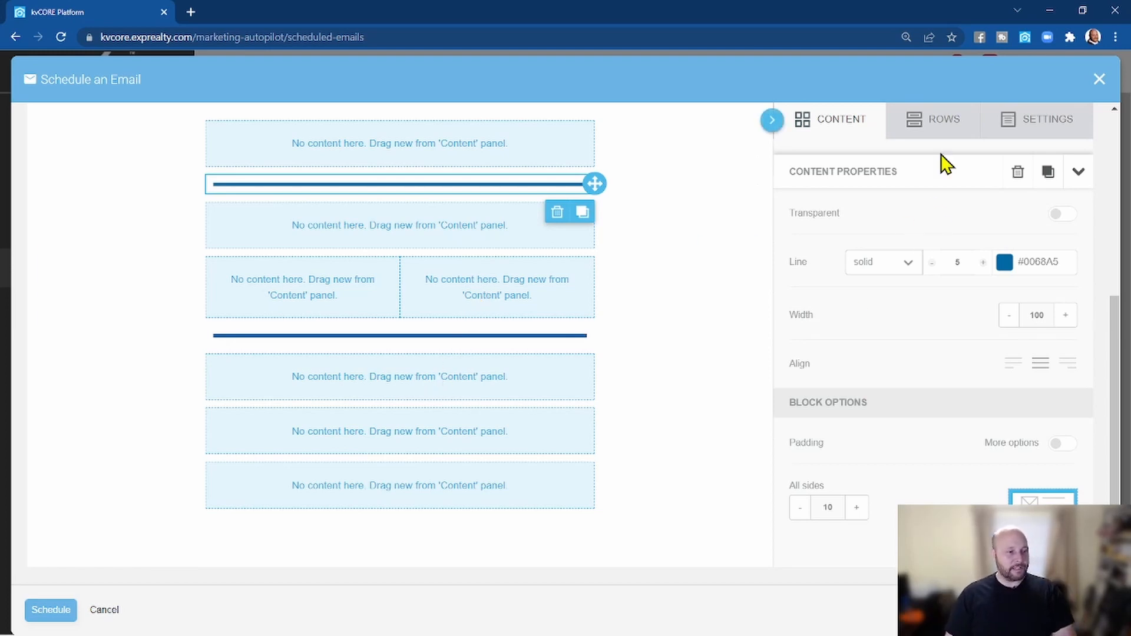
- Insert a two-equal-column row beneath the single-column row under the lower divider, and place a divider copy in the row below it
left_click(945, 126)
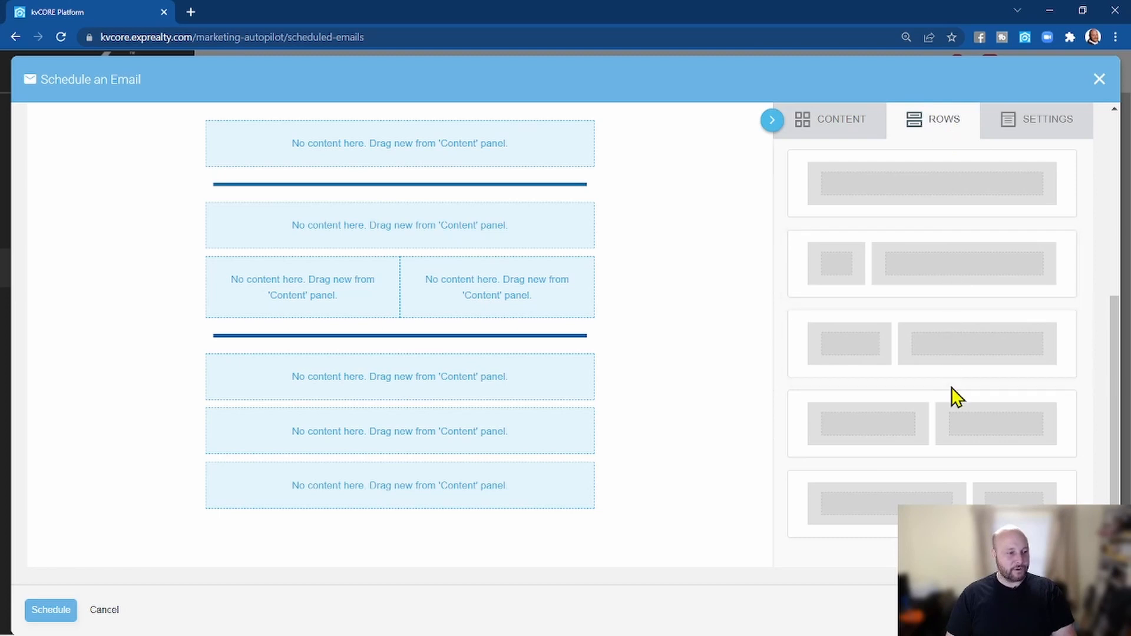
left_click_drag(947, 406, 556, 418)
scroll(551, 421, "down", 1)
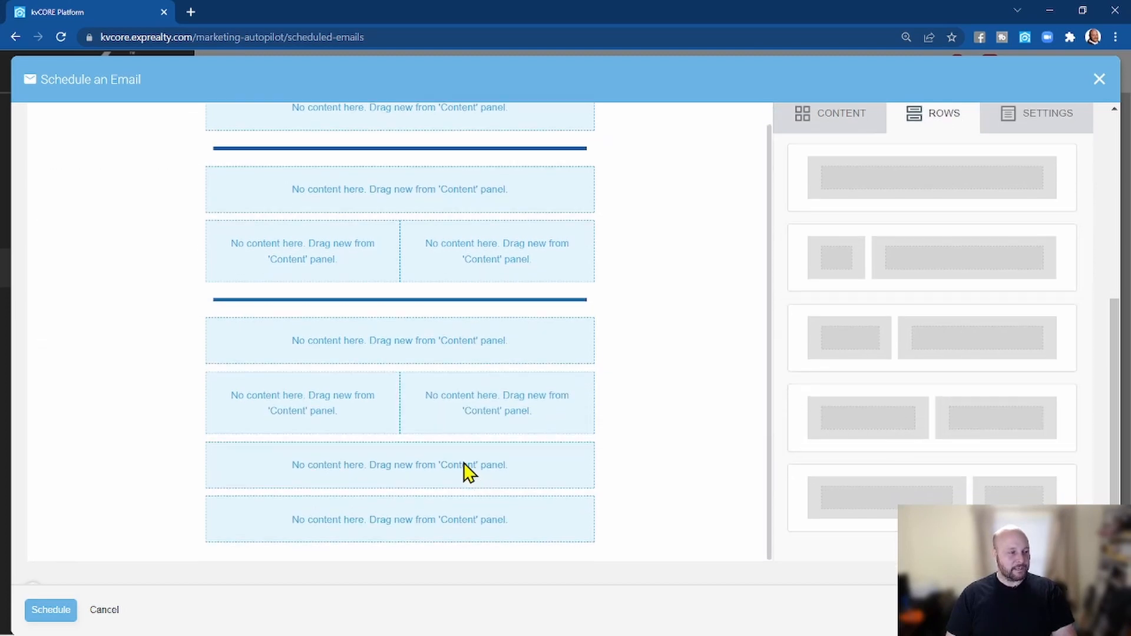
left_click(518, 298)
left_click(582, 328)
left_click_drag(588, 319, 569, 471)
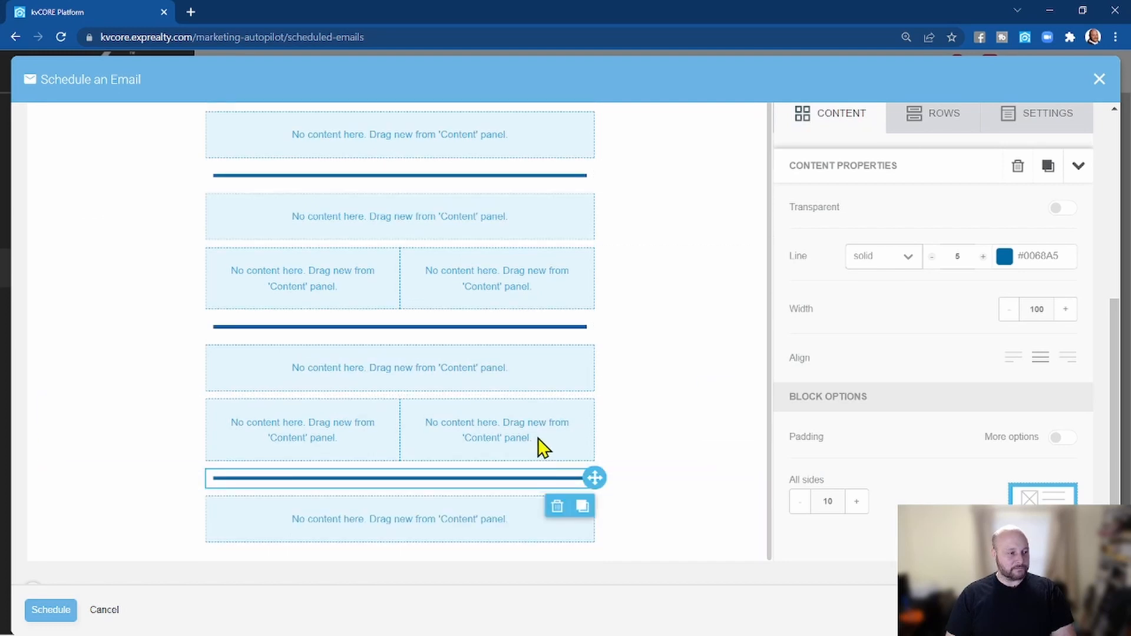
- Add another row with two equal columns below the last single-column row of the message
scroll(539, 442, "down", 1)
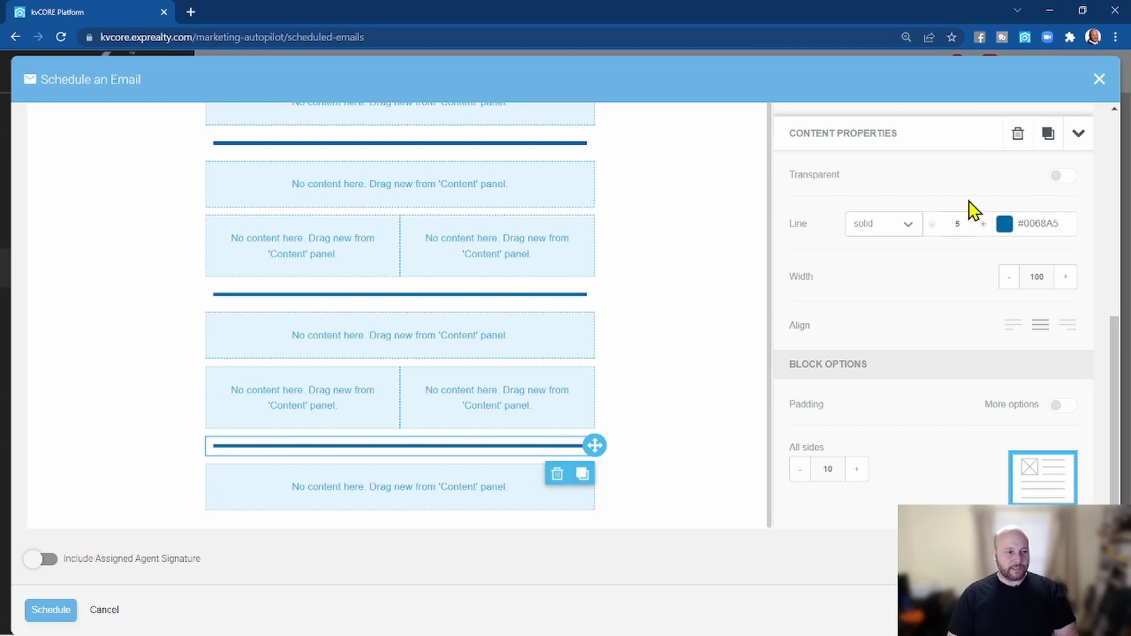
scroll(955, 230, "up", 3)
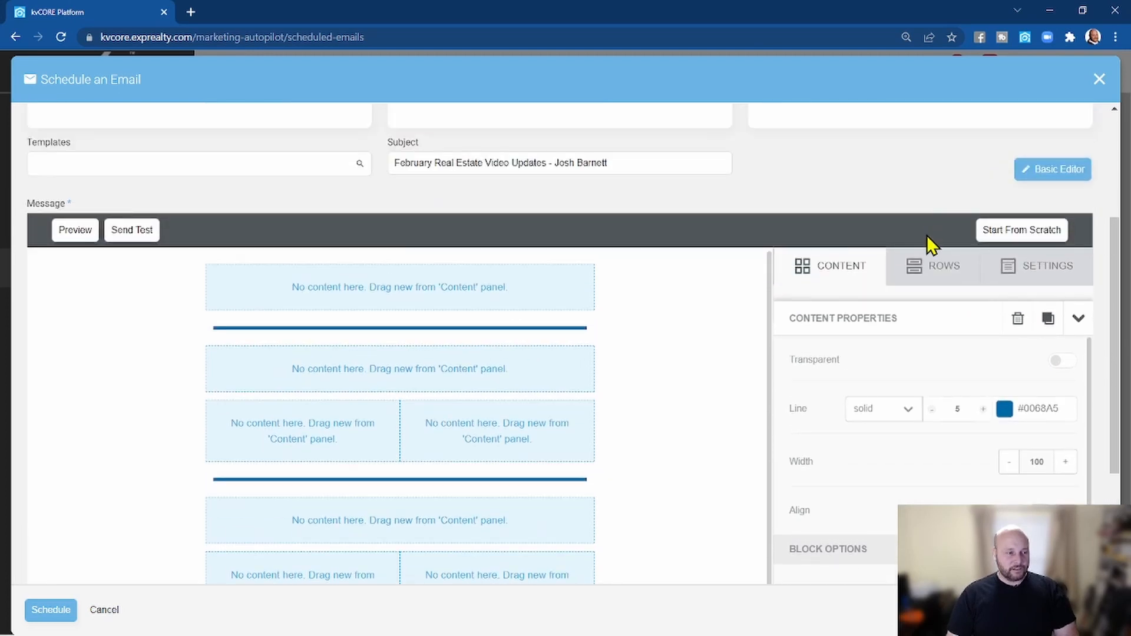
scroll(927, 235, "down", 3)
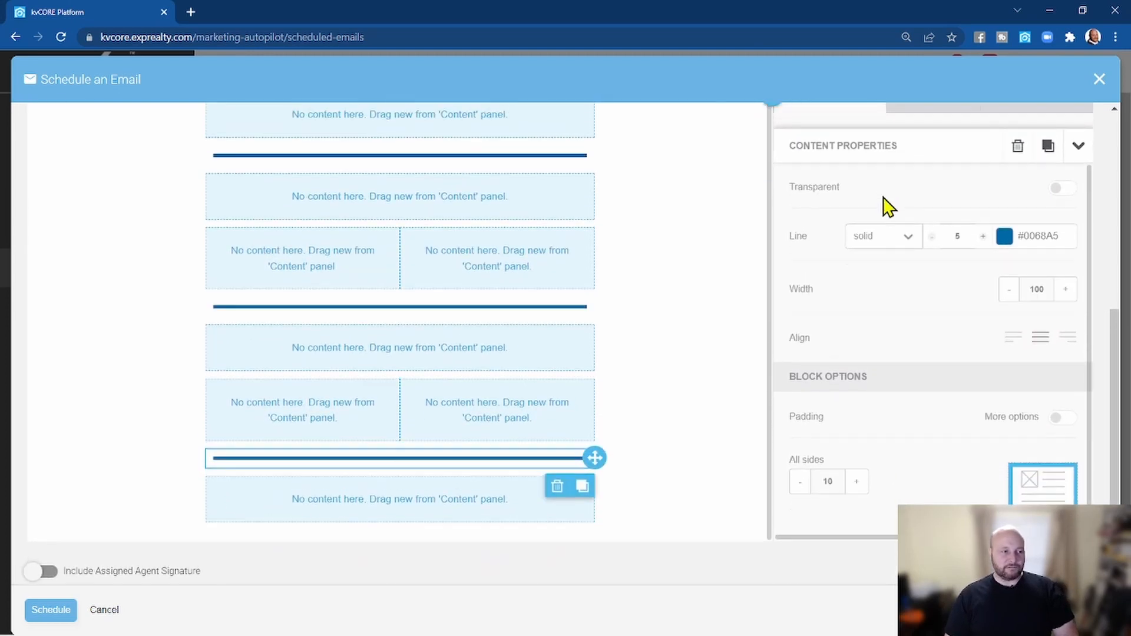
scroll(889, 206, "up", 3)
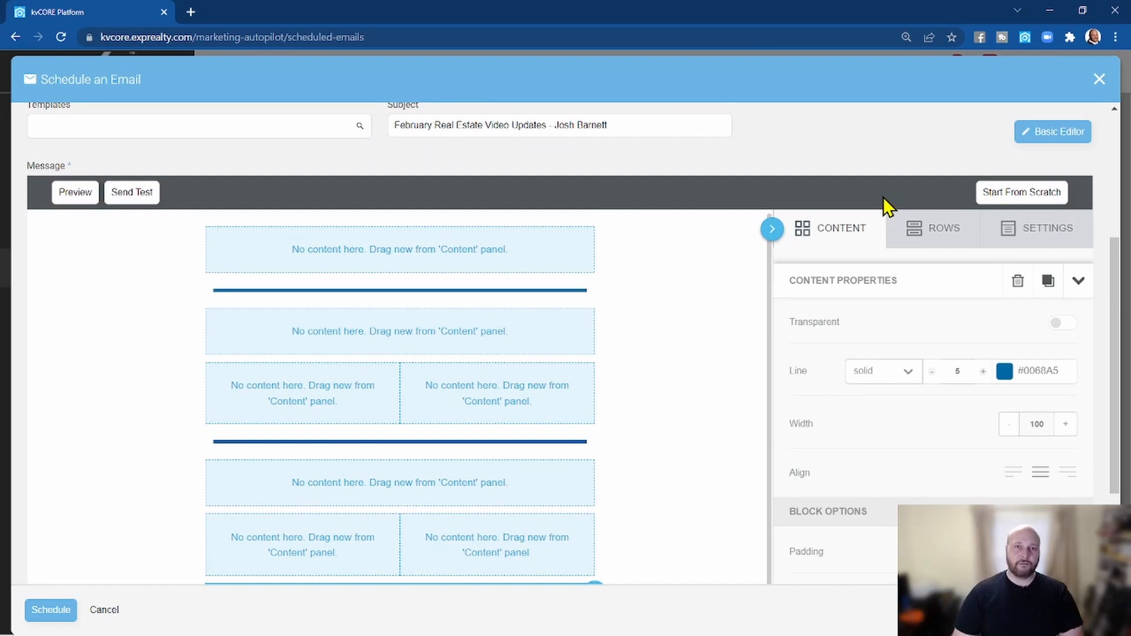
left_click(915, 235)
scroll(624, 409, "down", 3)
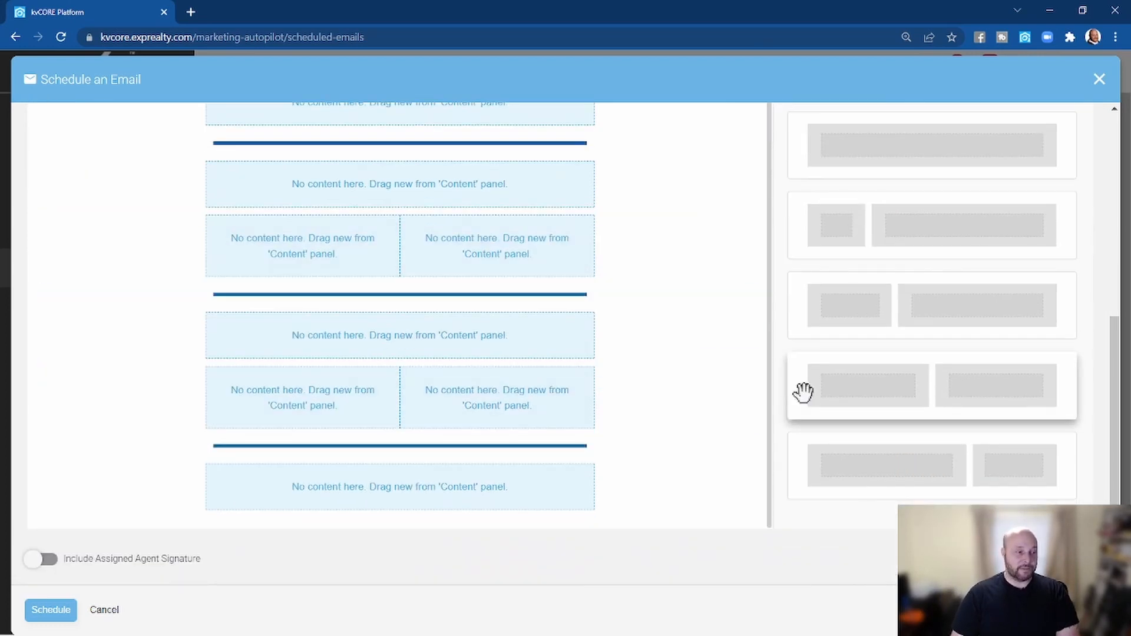
left_click_drag(929, 383, 558, 511)
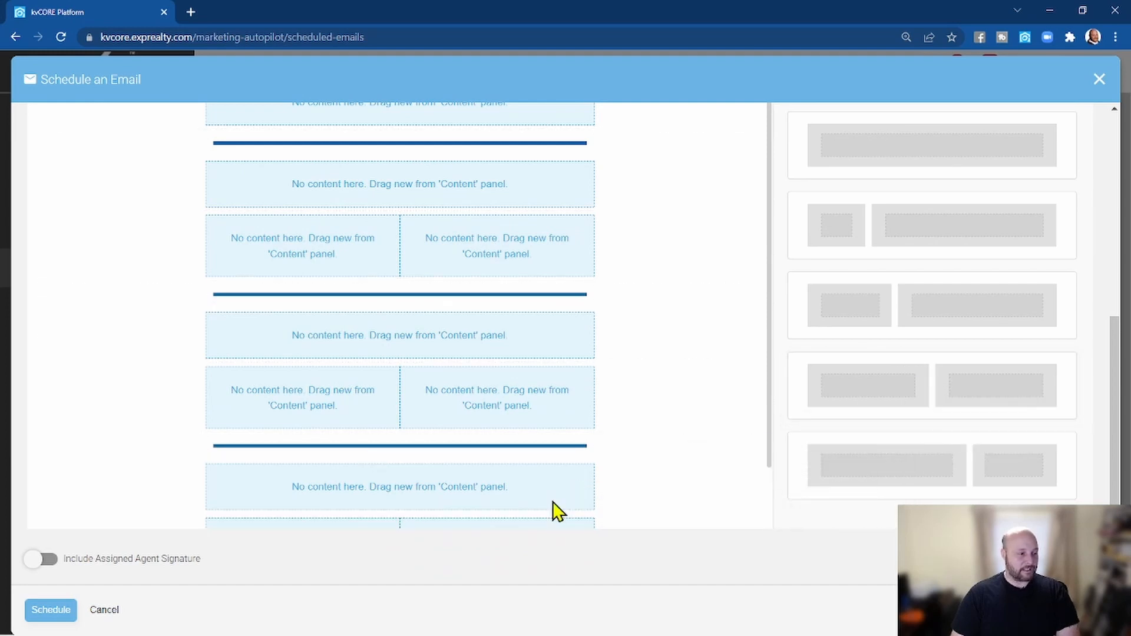
scroll(557, 490, "down", 1)
- Duplicate the lowest divider within its row and try to move the copy
left_click(552, 378)
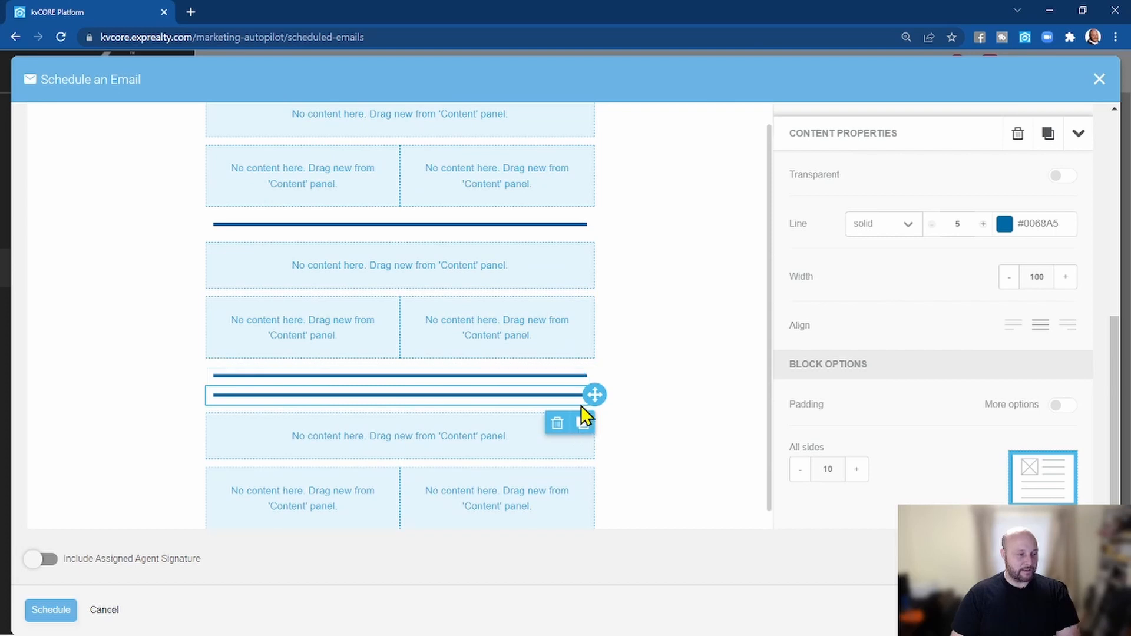
left_click(581, 406)
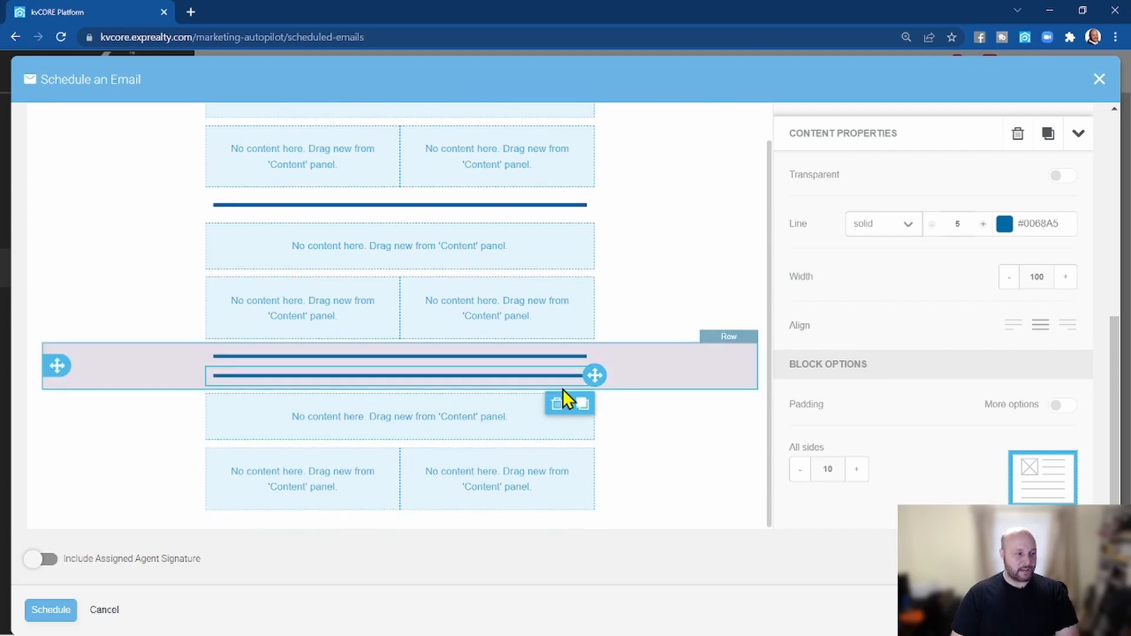
mouse_move(594, 375)
left_mouse_down()
mouse_move(553, 489)
mouse_move(507, 531)
mouse_move(495, 525)
mouse_move(502, 378)
mouse_move(504, 391)
left_mouse_up()
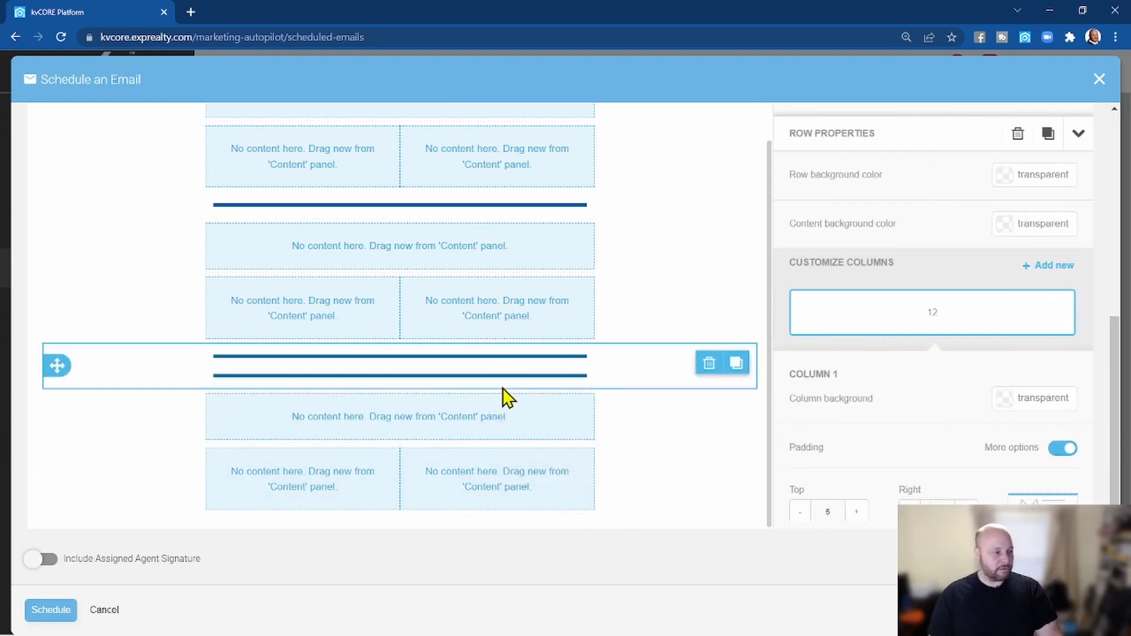
- Add a single-column row at the end of the message and move the duplicated divider into it
scroll(970, 266, "up", 5)
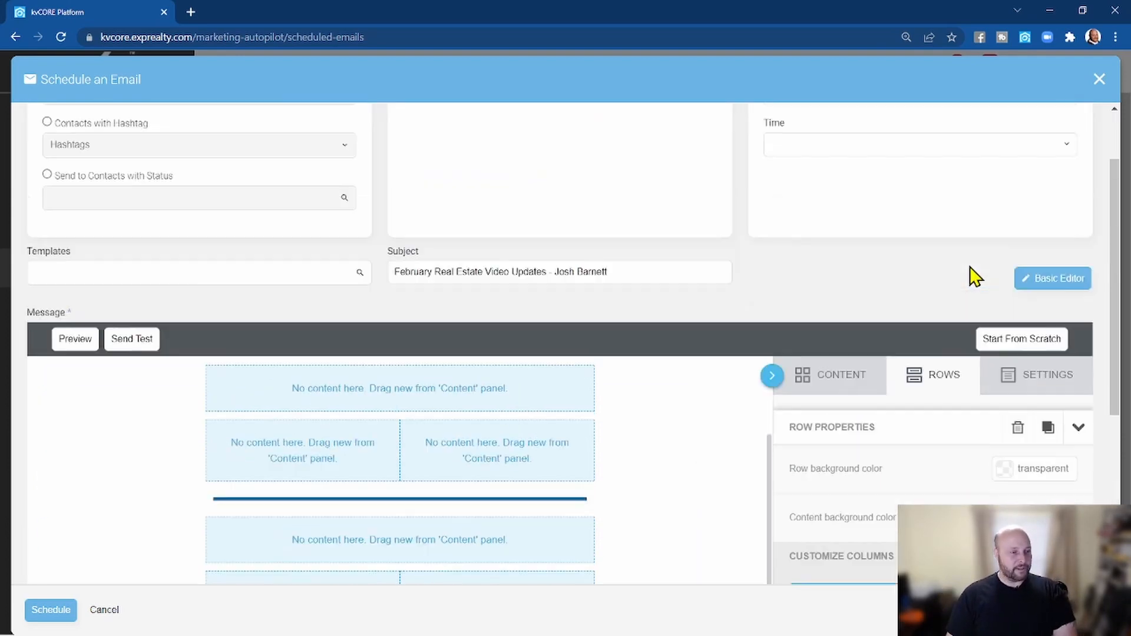
scroll(942, 303, "up", 4)
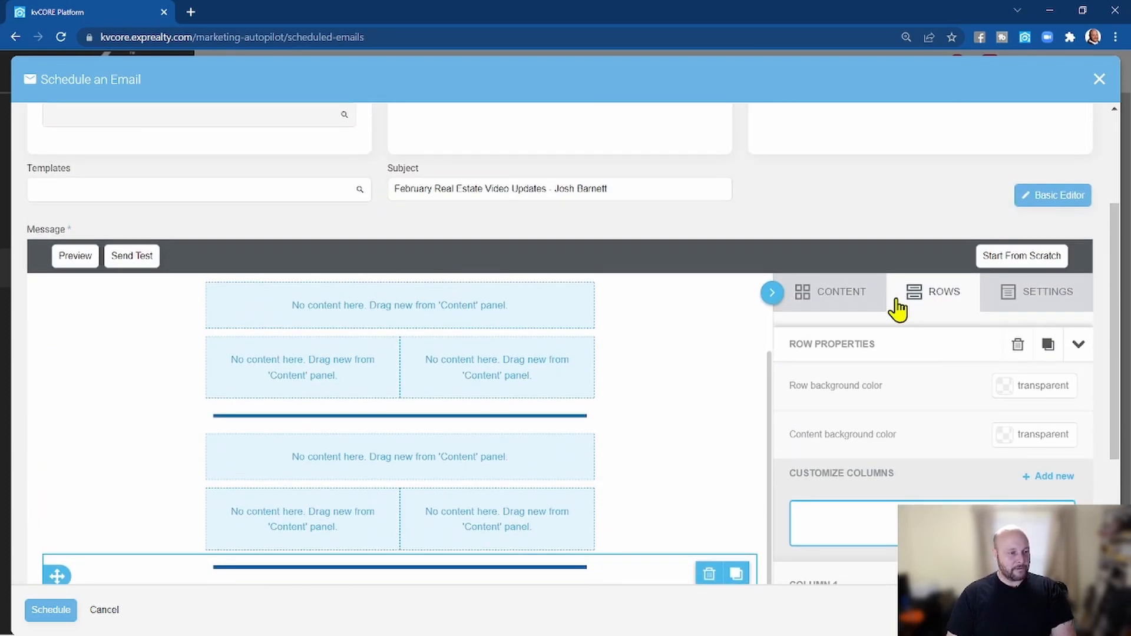
left_click(833, 301)
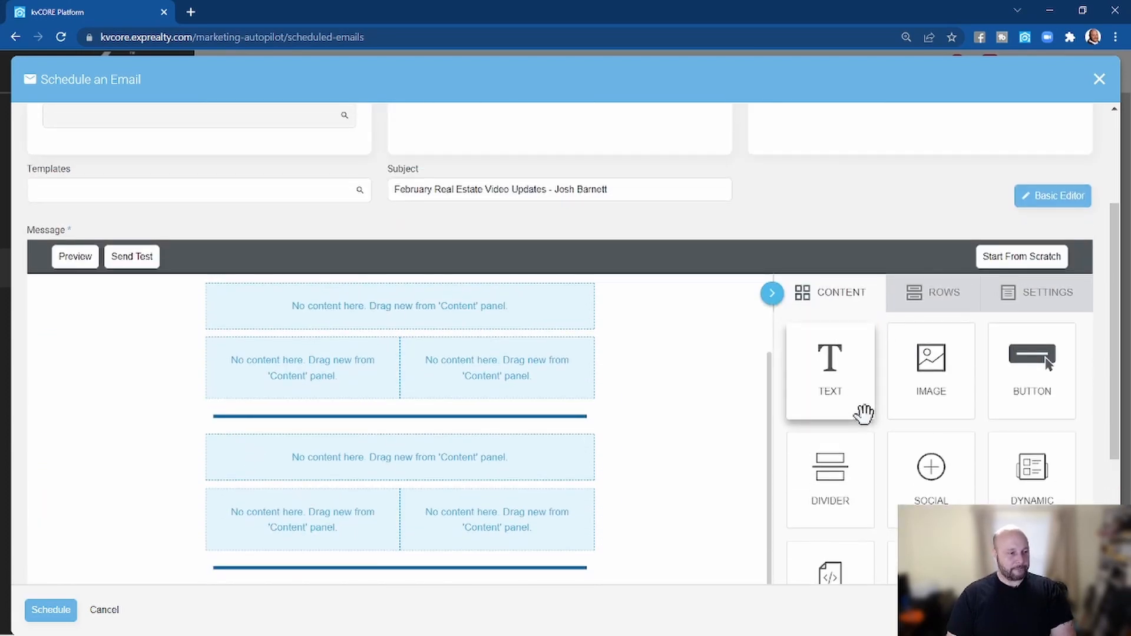
left_click(941, 301)
scroll(630, 396, "down", 5)
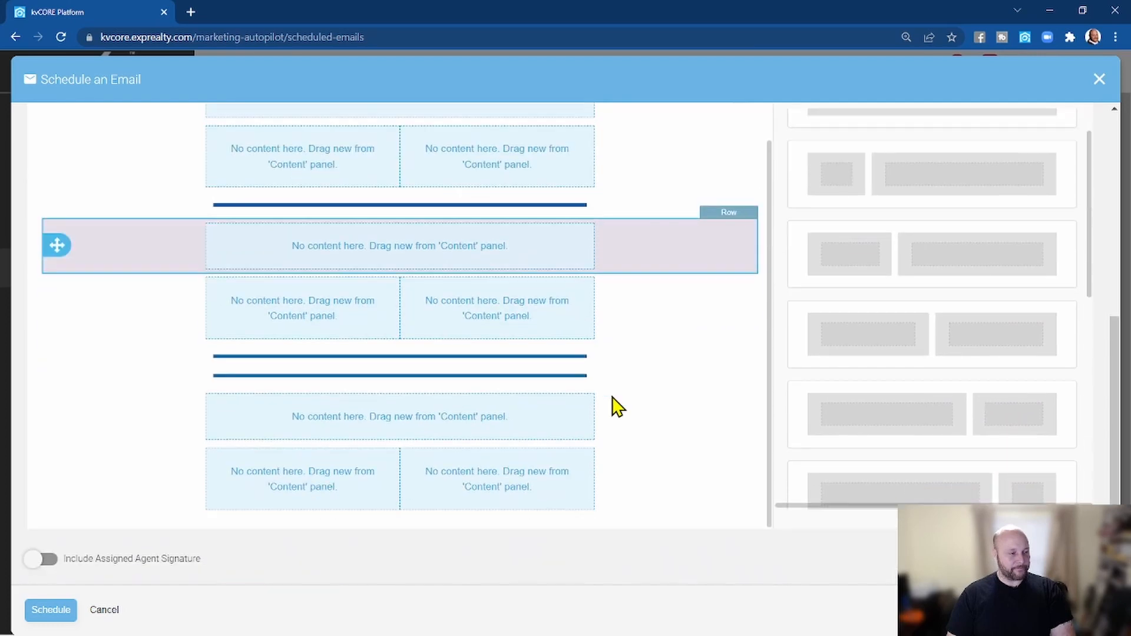
left_click_drag(914, 111, 472, 520)
scroll(495, 462, "down", 1)
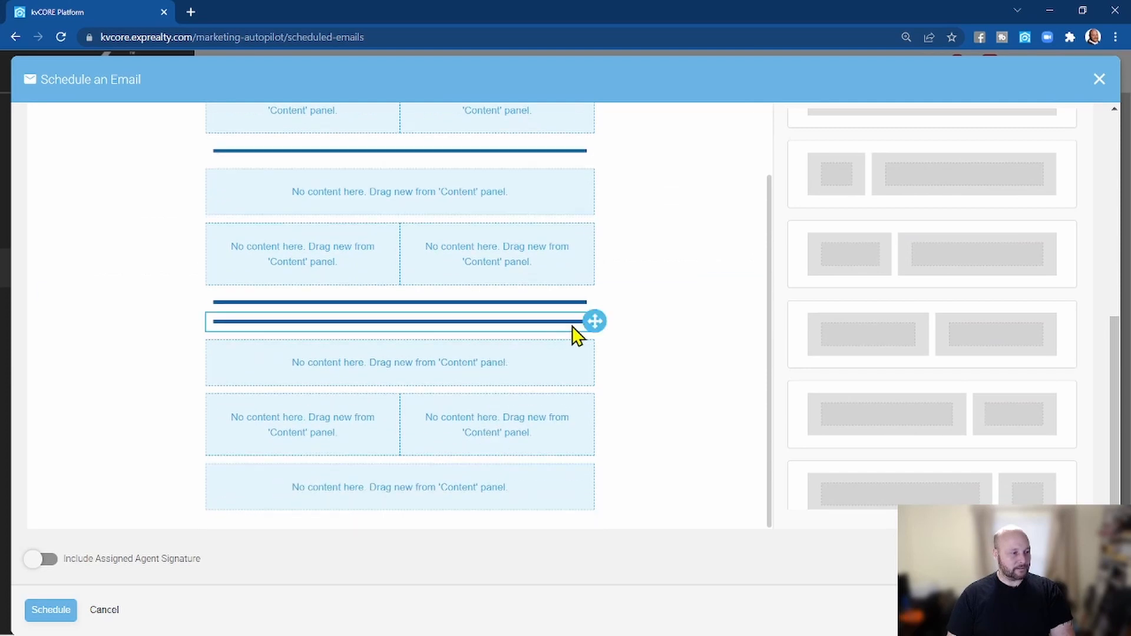
left_click_drag(592, 320, 550, 465)
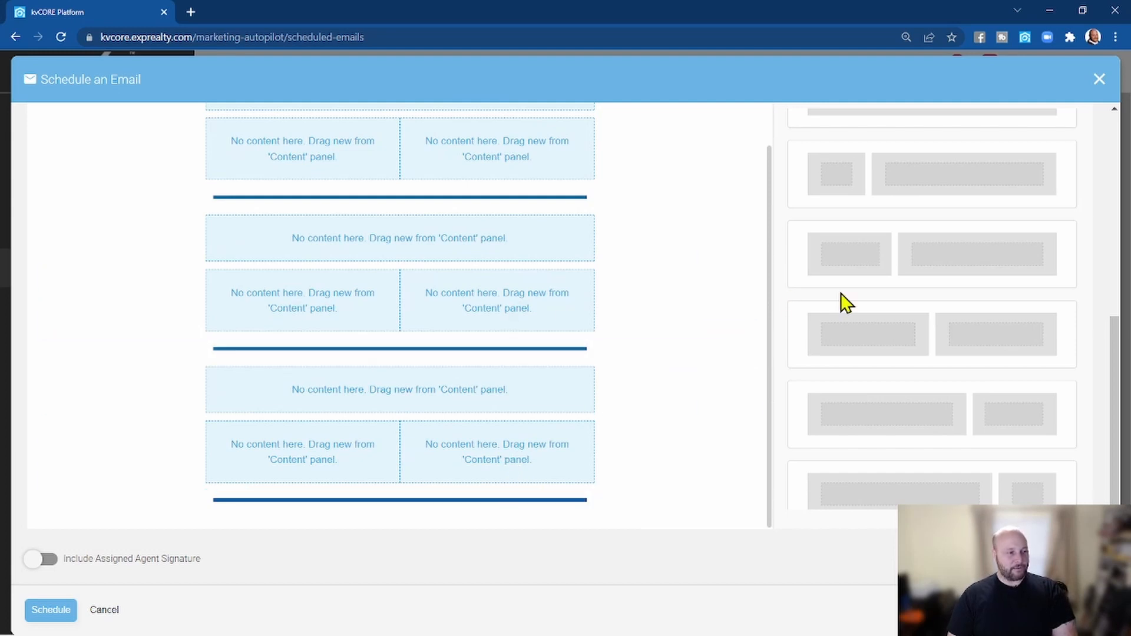
- Add one more single-column row below the final divider
scroll(914, 270, "up", 2)
left_click_drag(898, 150, 498, 520)
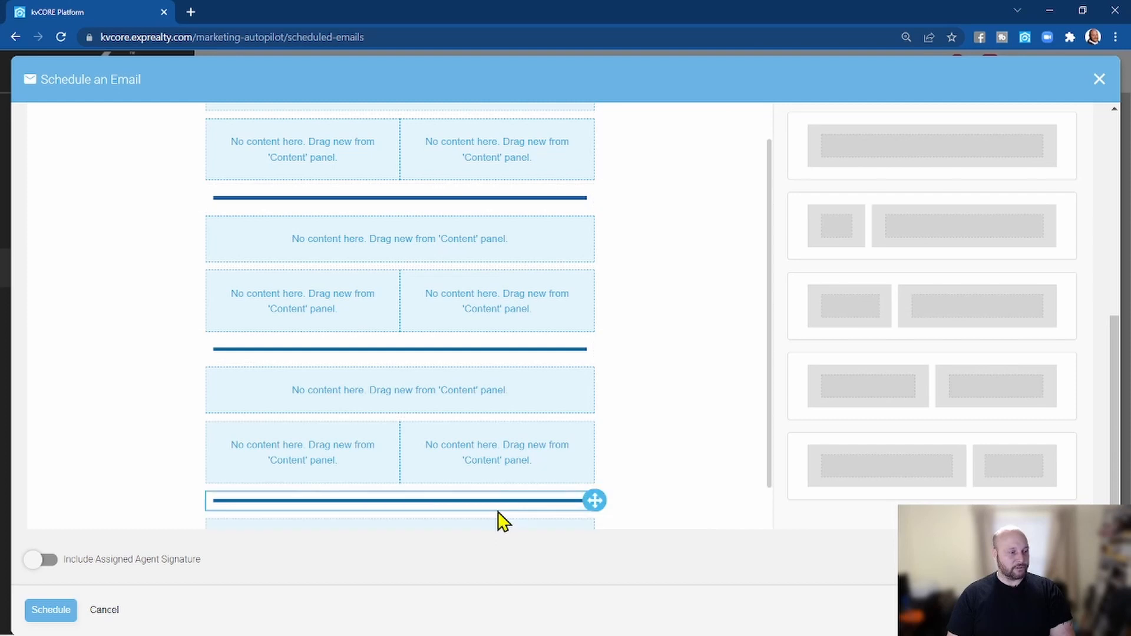
scroll(503, 492, "down", 2)
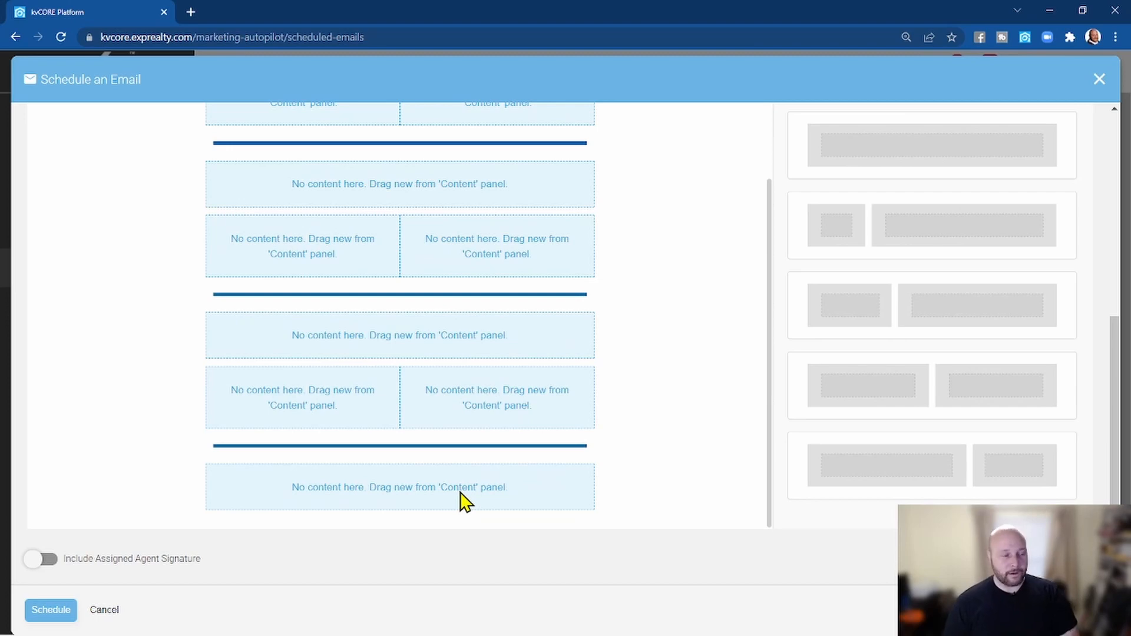
- Place a Social content block in the empty single-column row at the end of the message
scroll(907, 356, "up", 6)
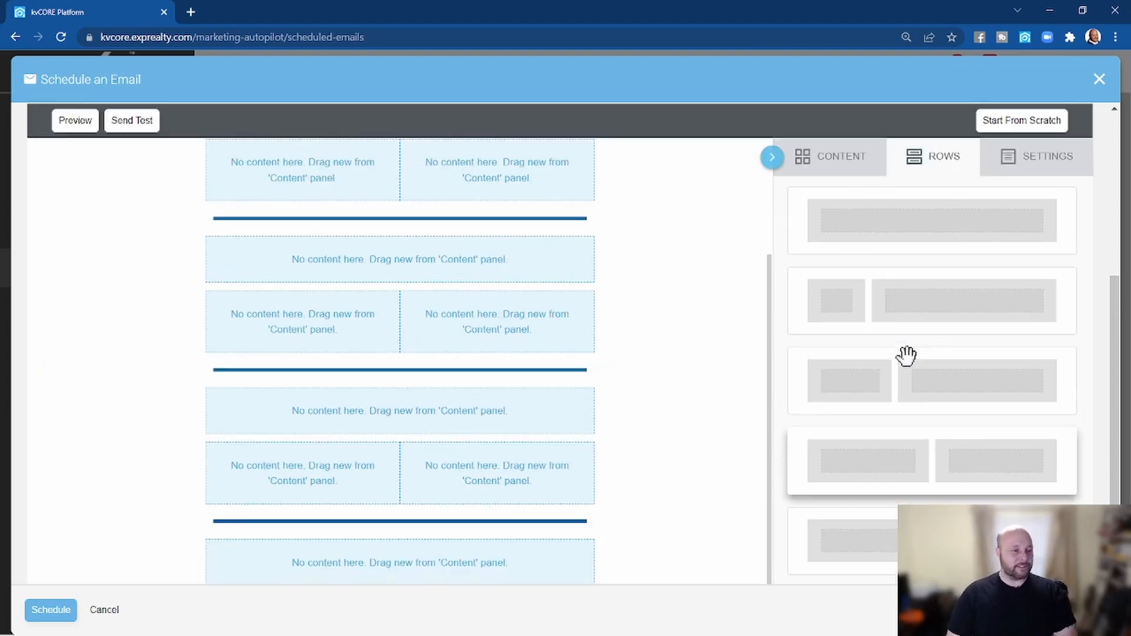
scroll(906, 356, "down", 5)
scroll(894, 346, "up", 2)
left_click(848, 261)
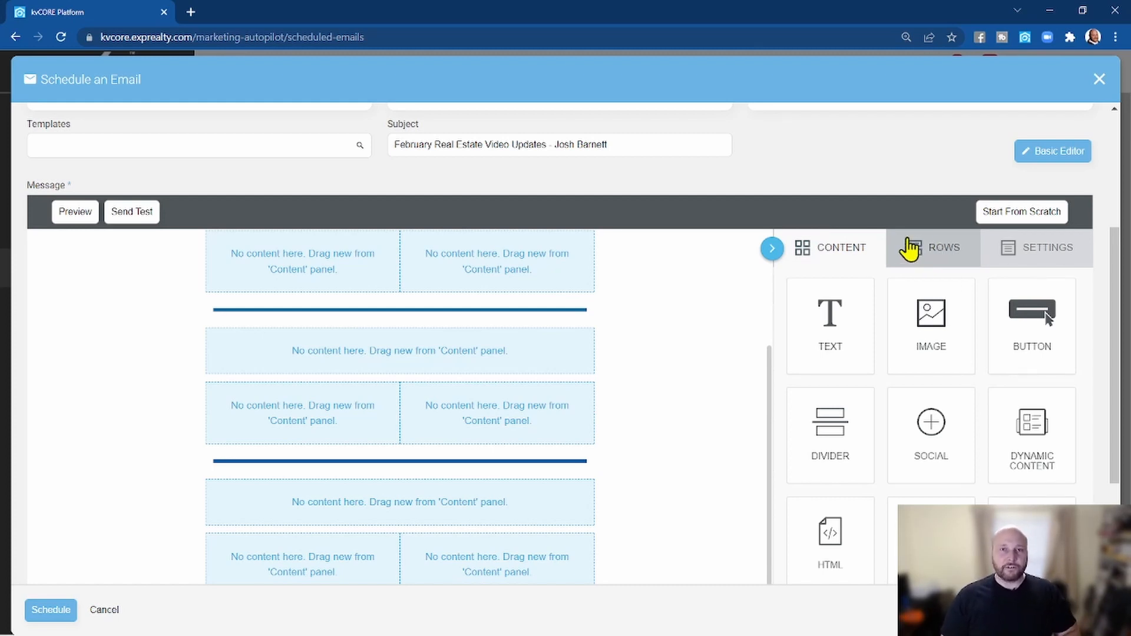
scroll(639, 359, "down", 3)
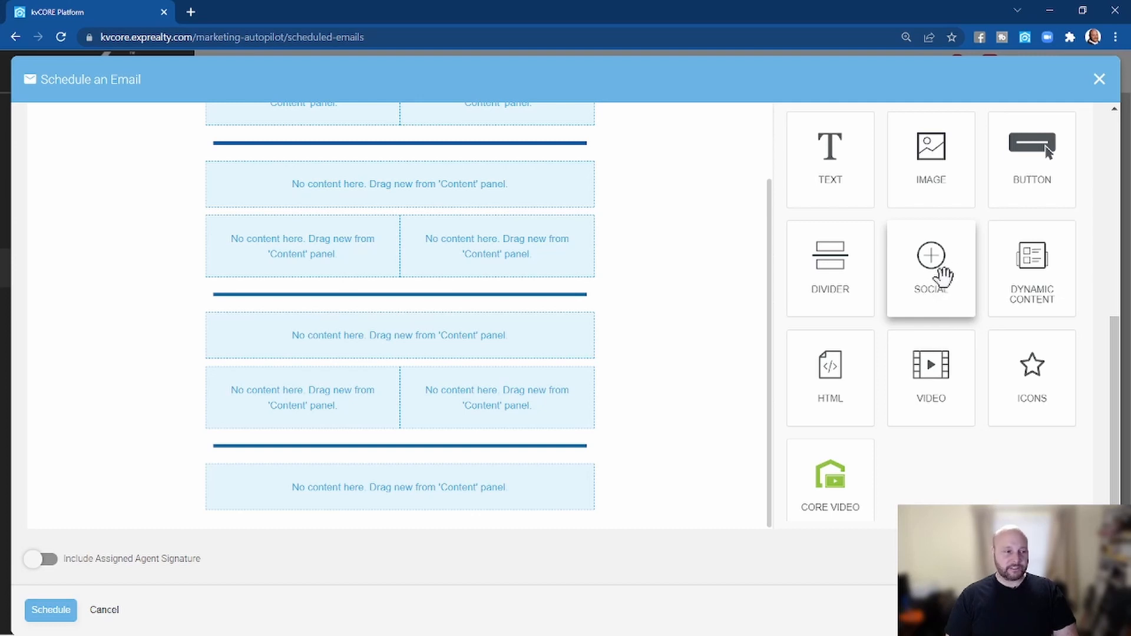
left_click_drag(936, 280, 505, 483)
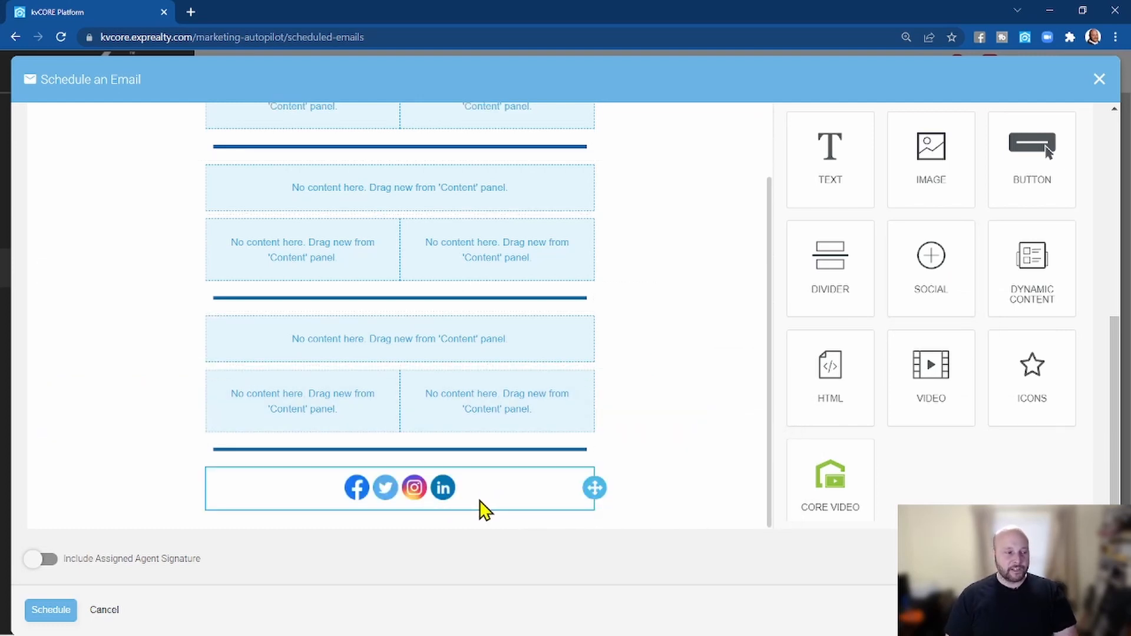
- Remove Twitter from the social block's icon collection and add a YouTube social follow icon
left_click(509, 504)
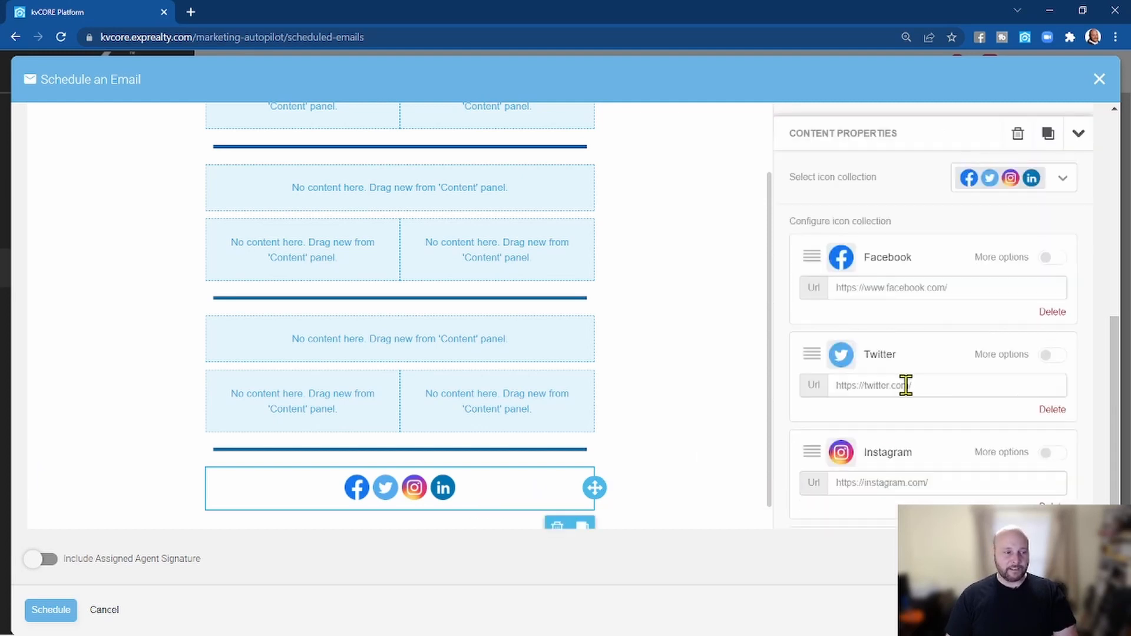
scroll(906, 400, "down", 1)
left_click(1052, 340)
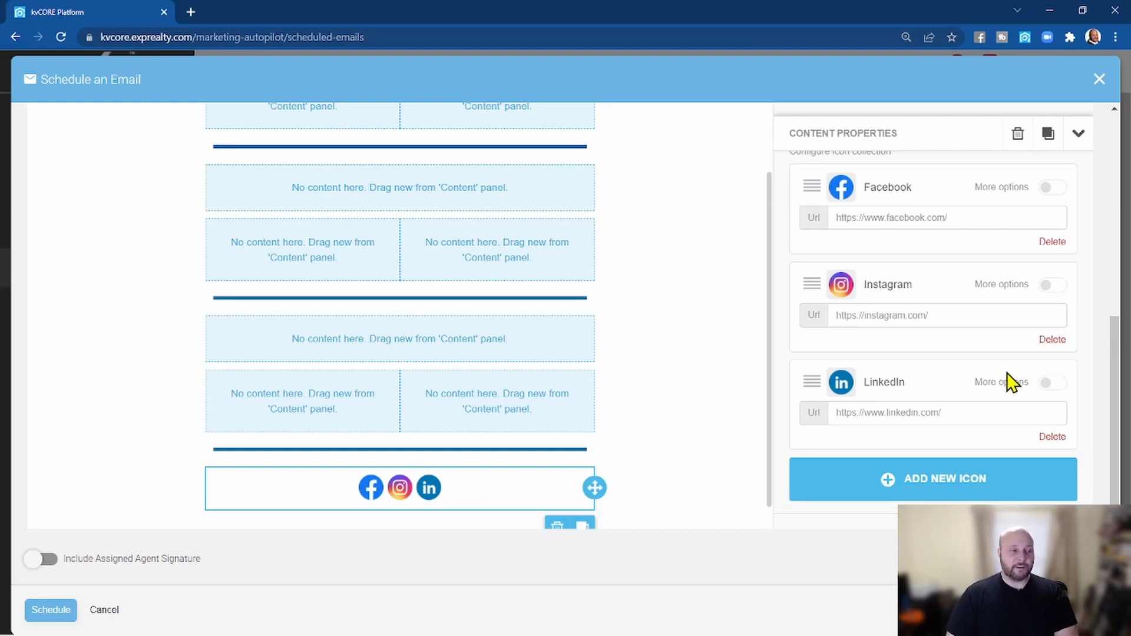
left_click(957, 486)
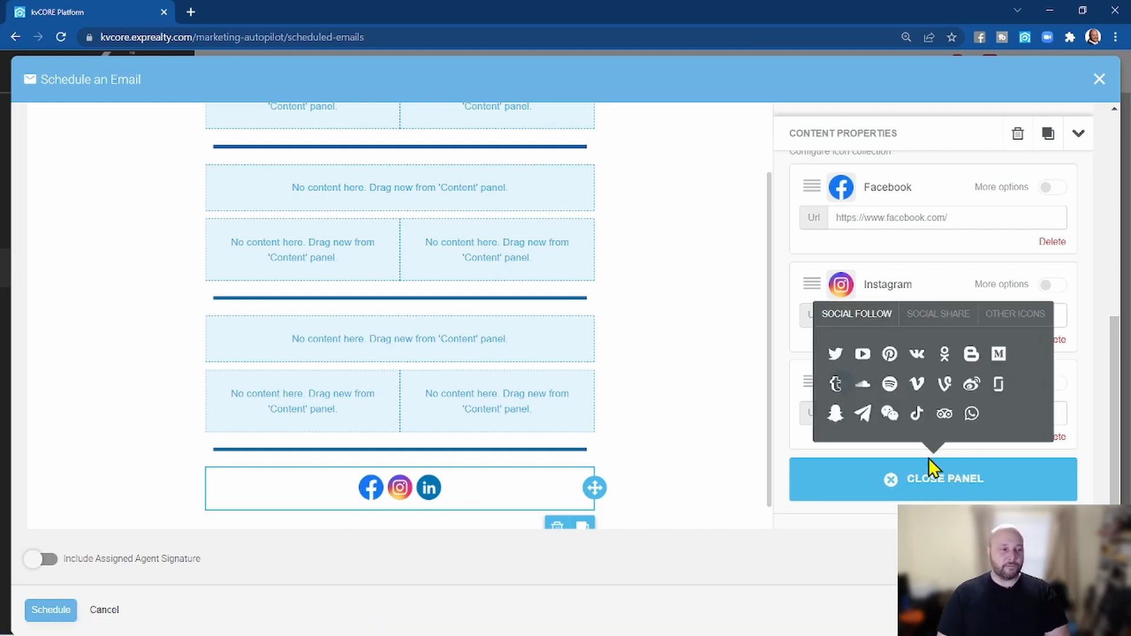
left_click(863, 357)
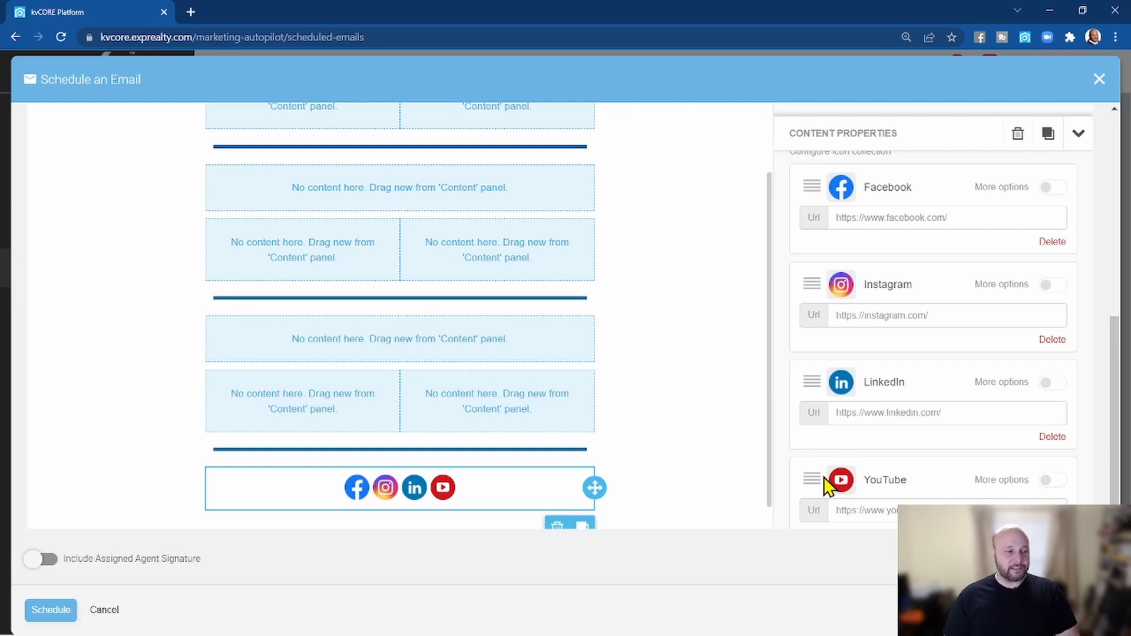
- Move YouTube to the first place in the social block's icon collection and remove Instagram
left_click_drag(814, 480, 815, 282)
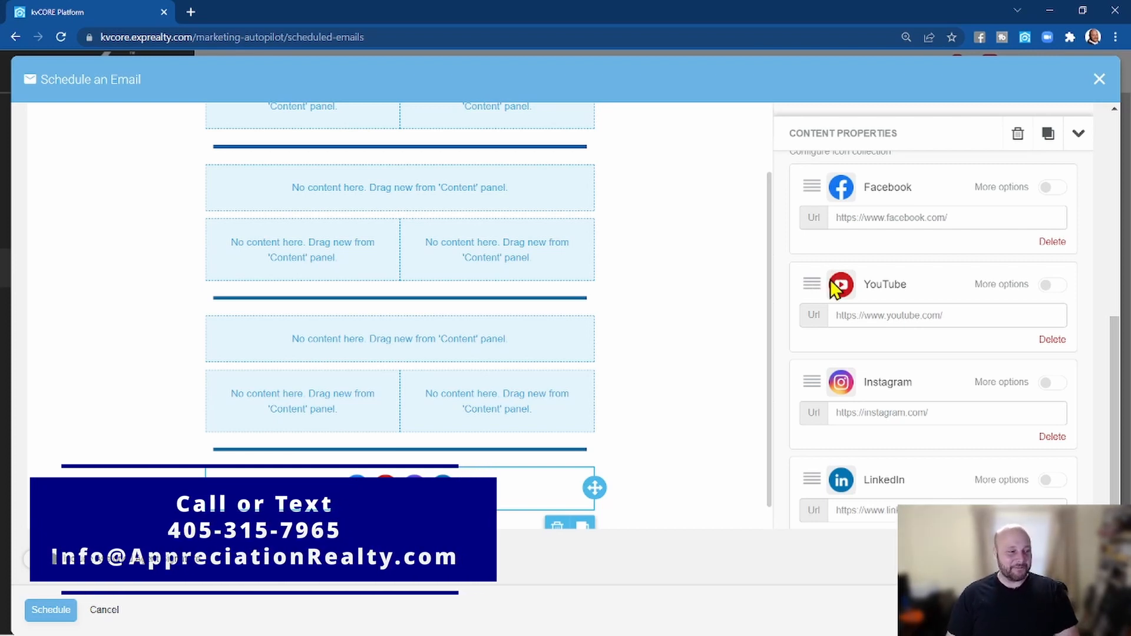
left_click_drag(809, 285, 811, 183)
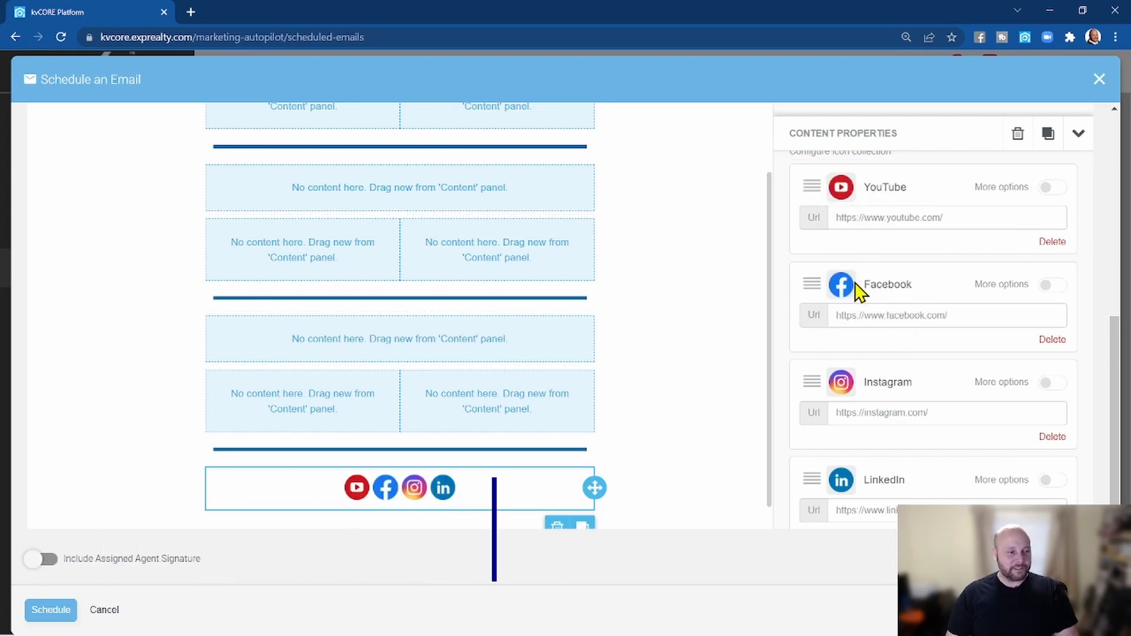
left_click(1048, 437)
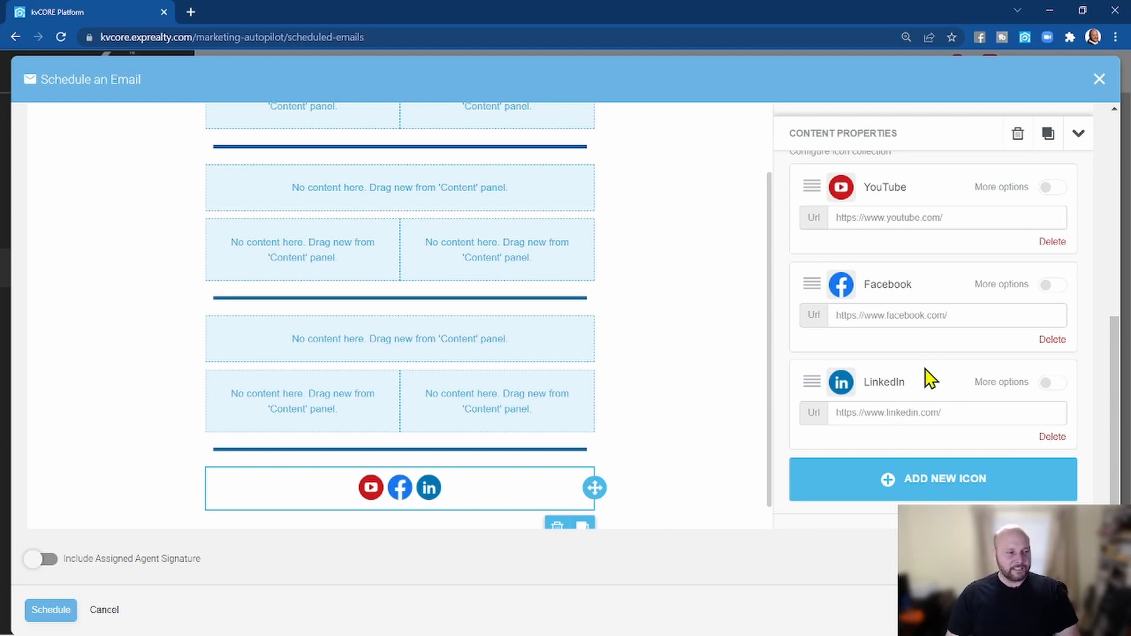
- Set the social block's padding to 15 on all sides
scroll(925, 381, "down", 4)
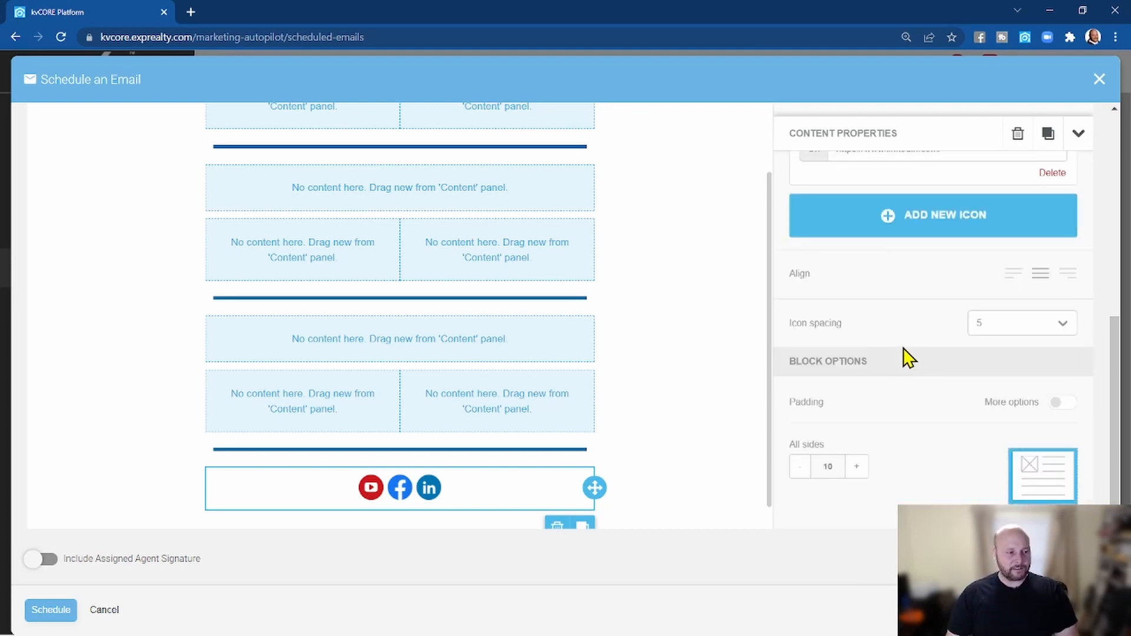
scroll(758, 464, "down", 1)
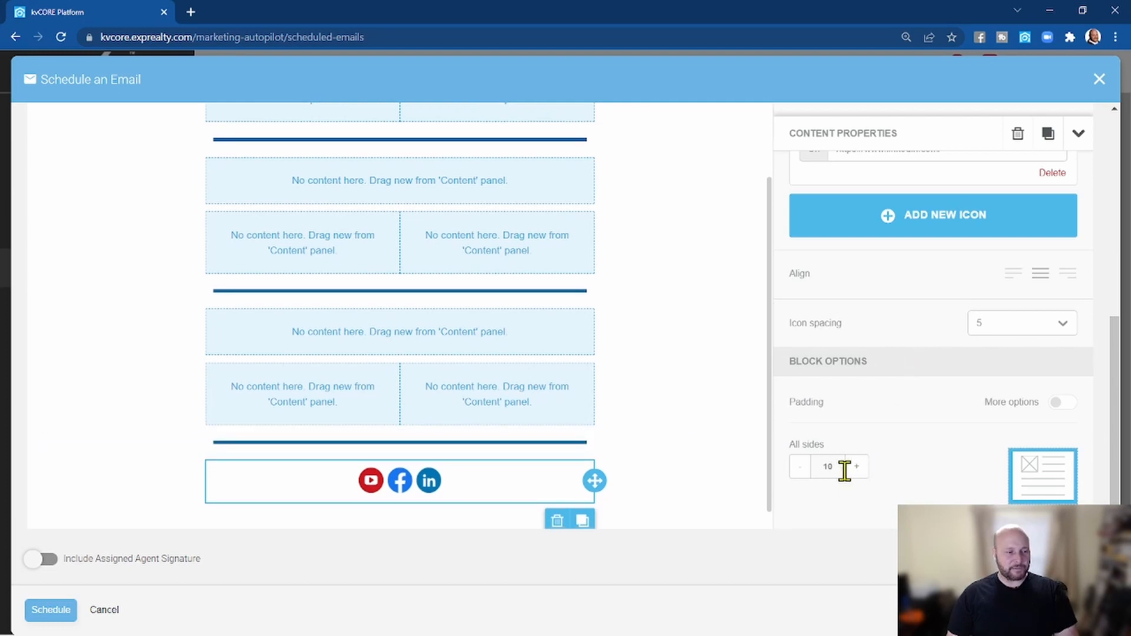
left_click(854, 471)
left_click(854, 470)
left_click(854, 470)
left_click(854, 470)
left_click(854, 470)
left_click(854, 470)
left_click(806, 470)
left_click(806, 471)
left_click(806, 471)
left_click(806, 470)
scroll(889, 462, "down", 1)
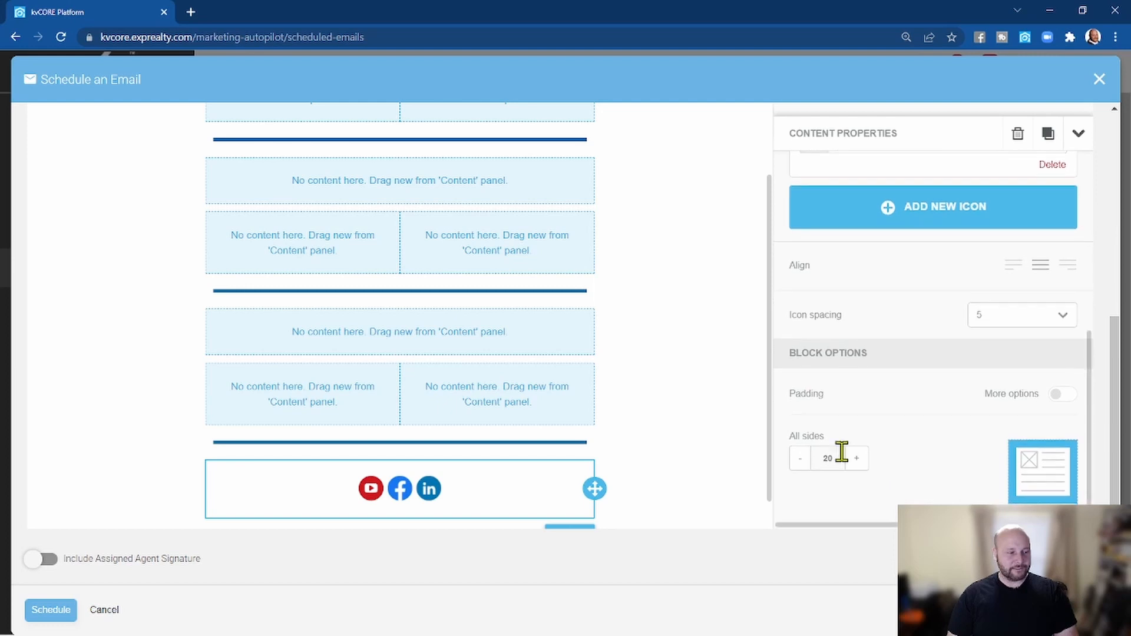
left_click(801, 458)
- Set the social block's icon spacing to 20
scroll(884, 462, "up", 1)
left_click(1063, 321)
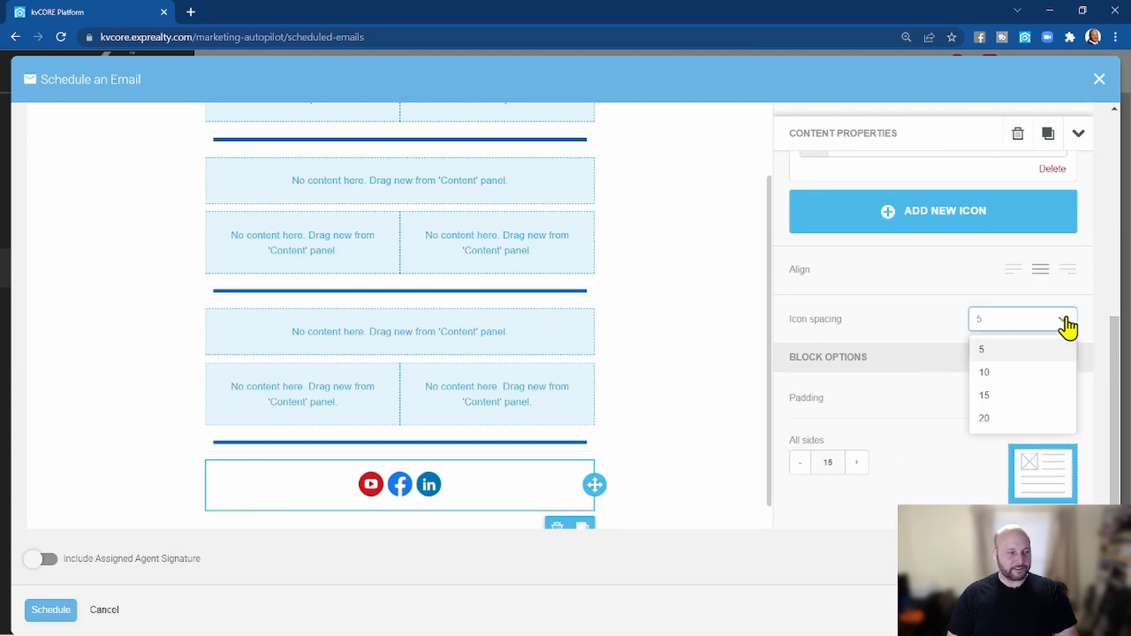
left_click(1026, 420)
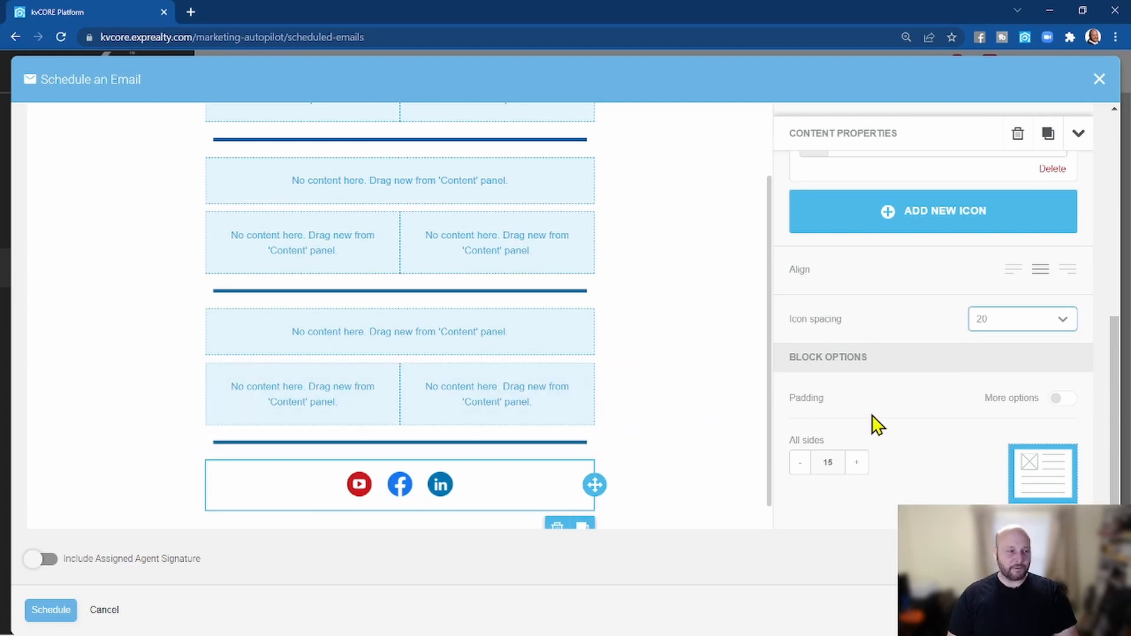
- Change the social block's icon collection to the full-colour square style
scroll(899, 422, "up", 1)
scroll(905, 425, "up", 5)
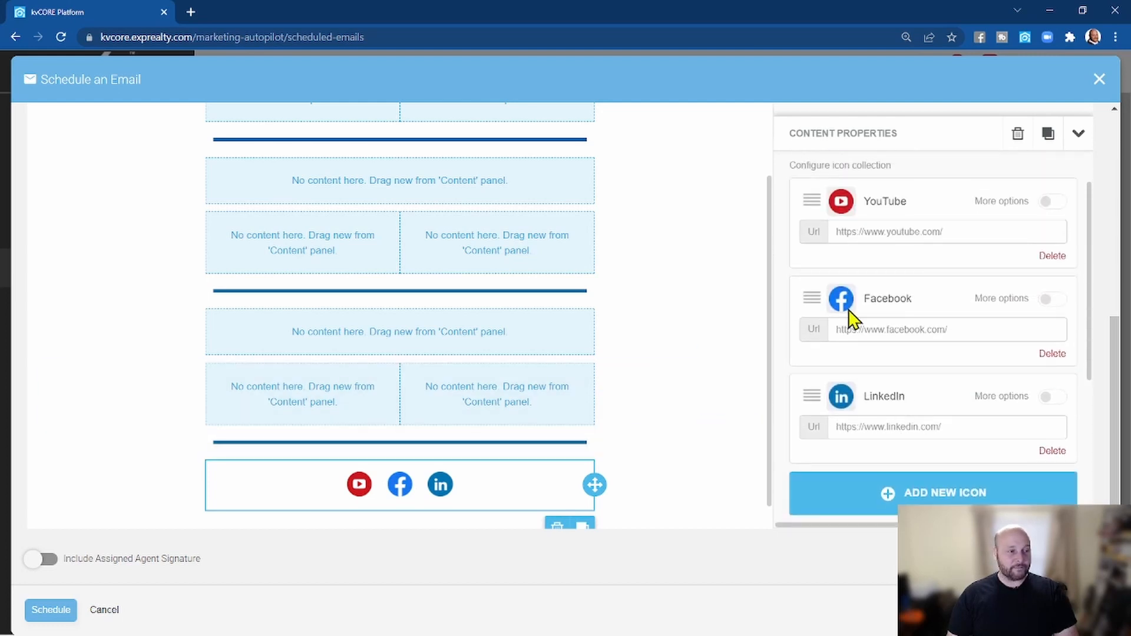
scroll(878, 277, "up", 1)
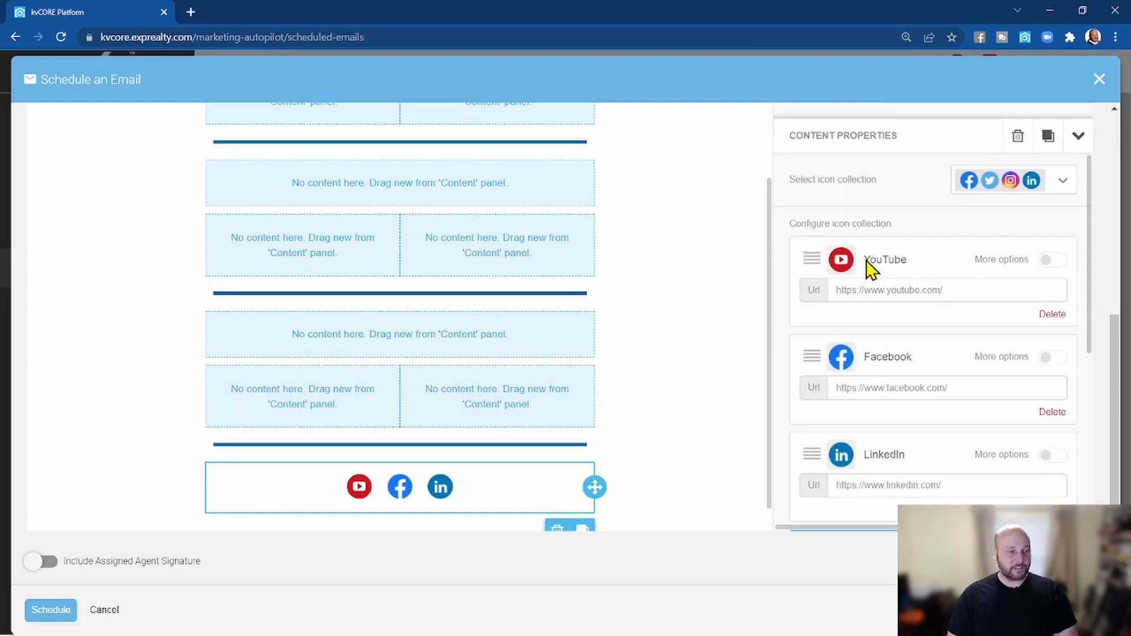
left_click(1049, 186)
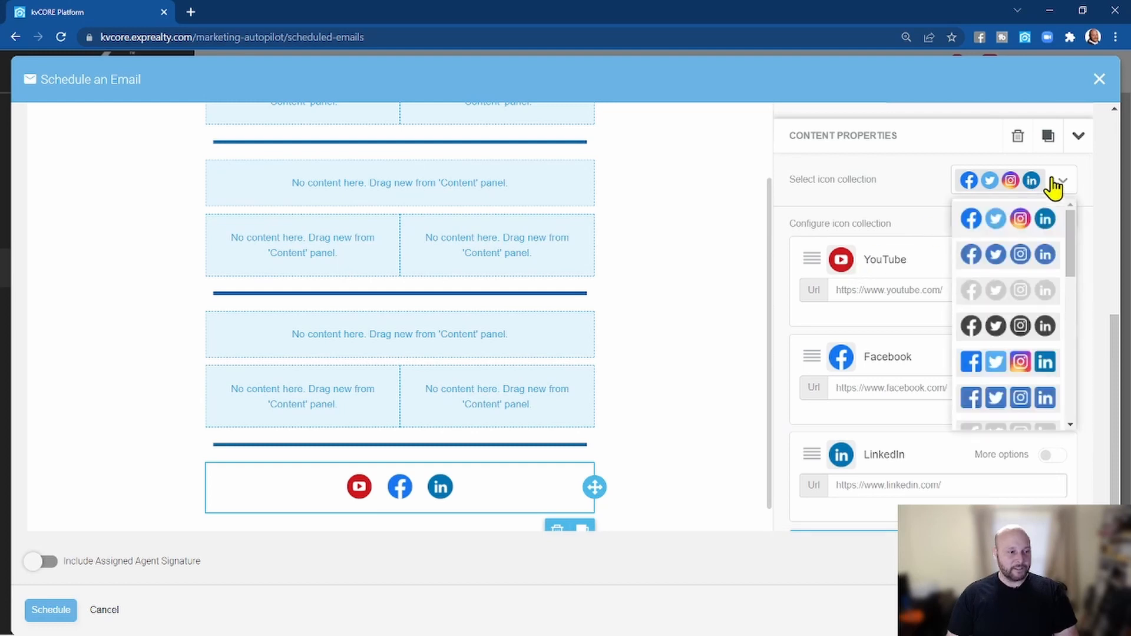
left_click(1012, 370)
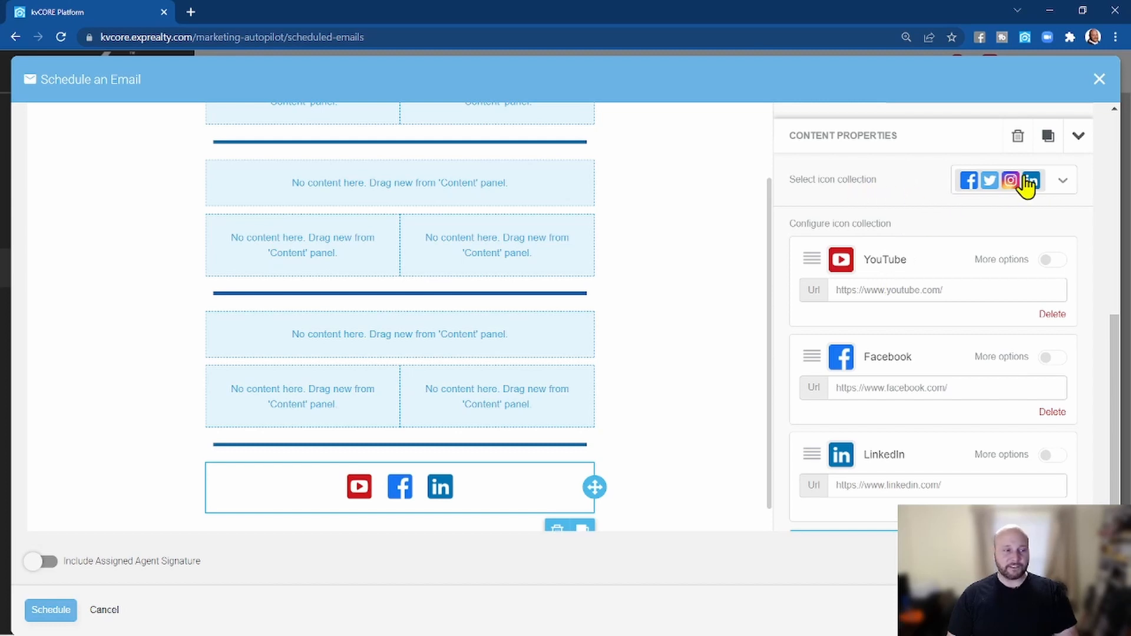
scroll(937, 263, "down", 2)
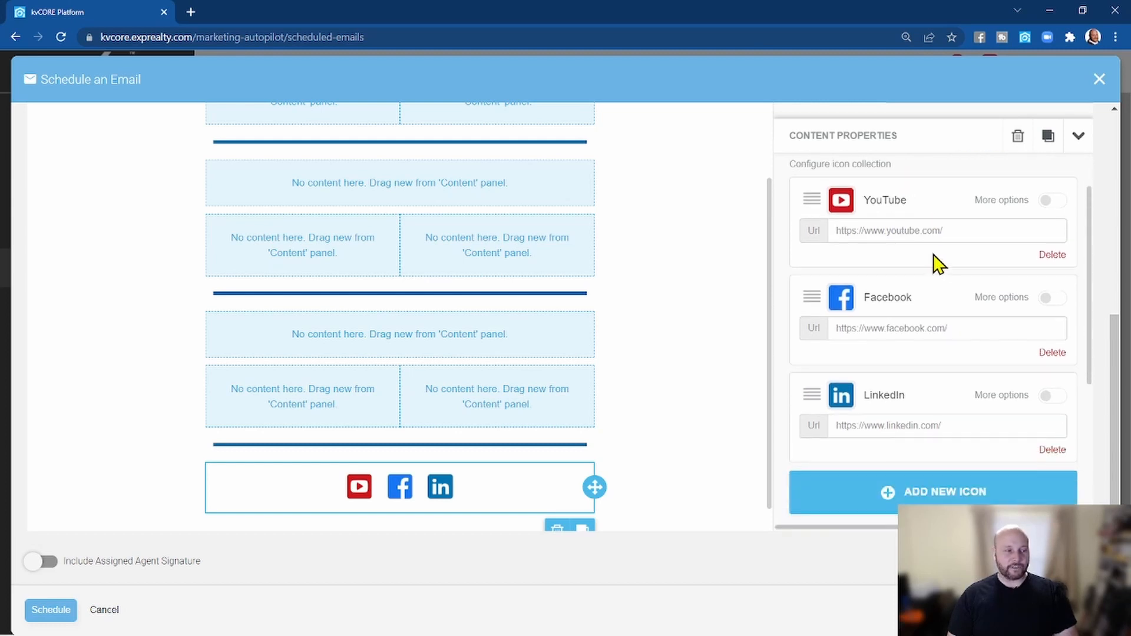
scroll(919, 295, "up", 2)
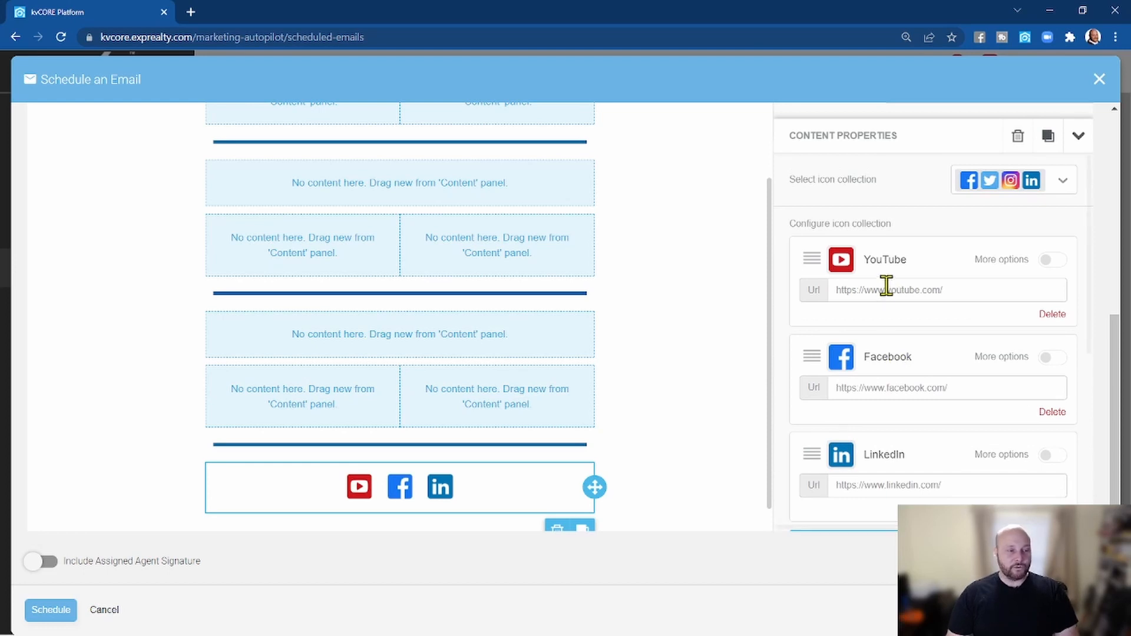
- Open YouTube in a new browser tab and go to the channel's YouTube Studio dashboard
left_click(193, 14)
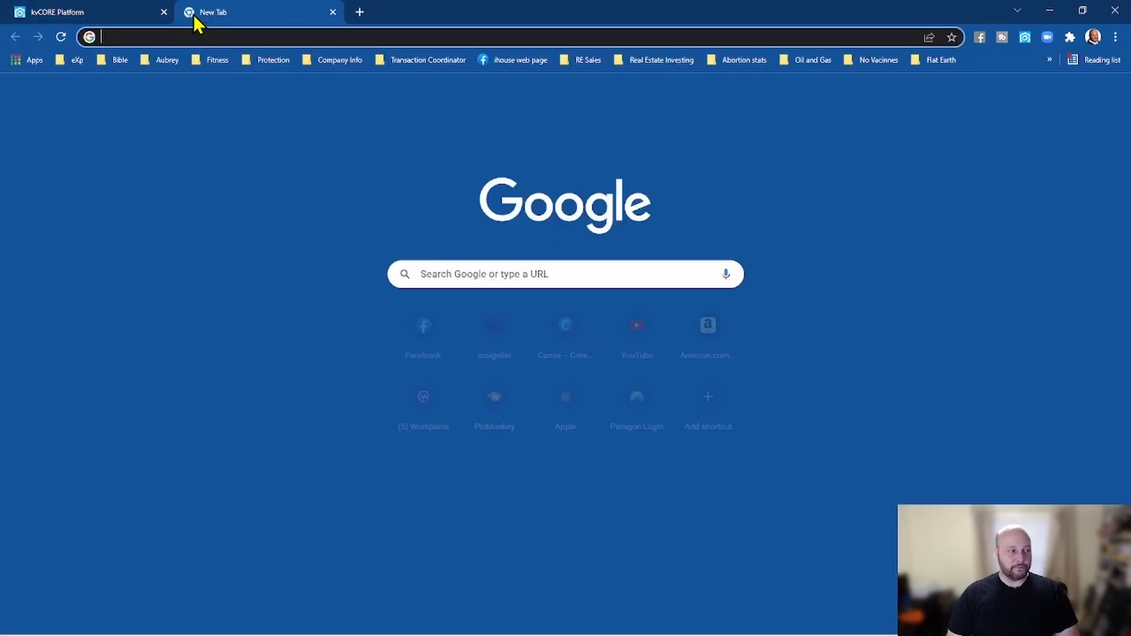
type("you")
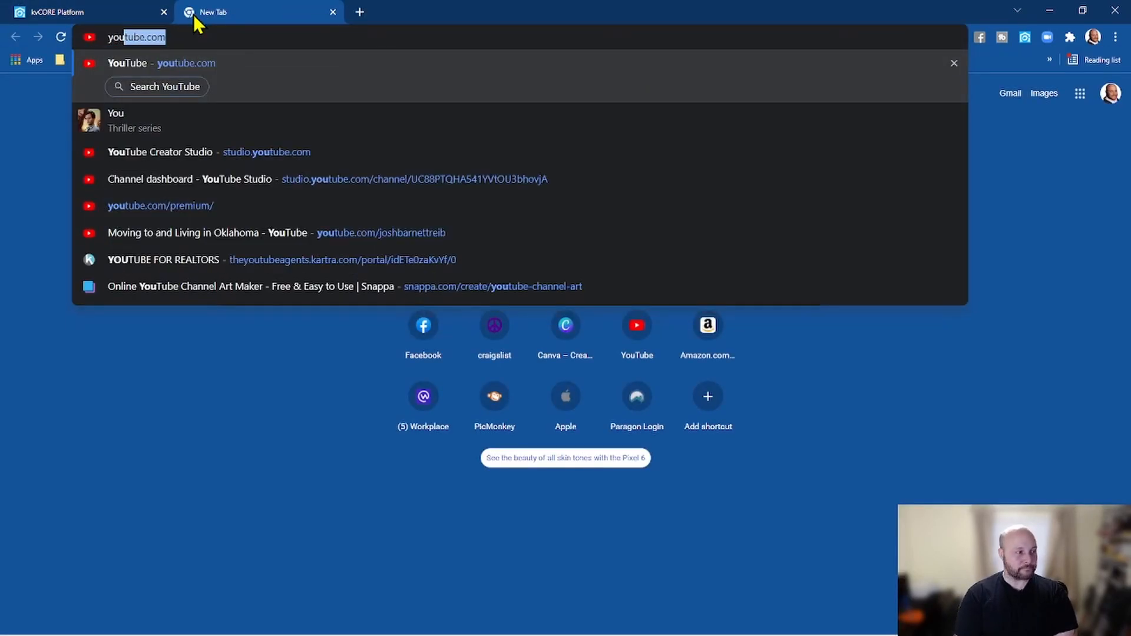
key("Return")
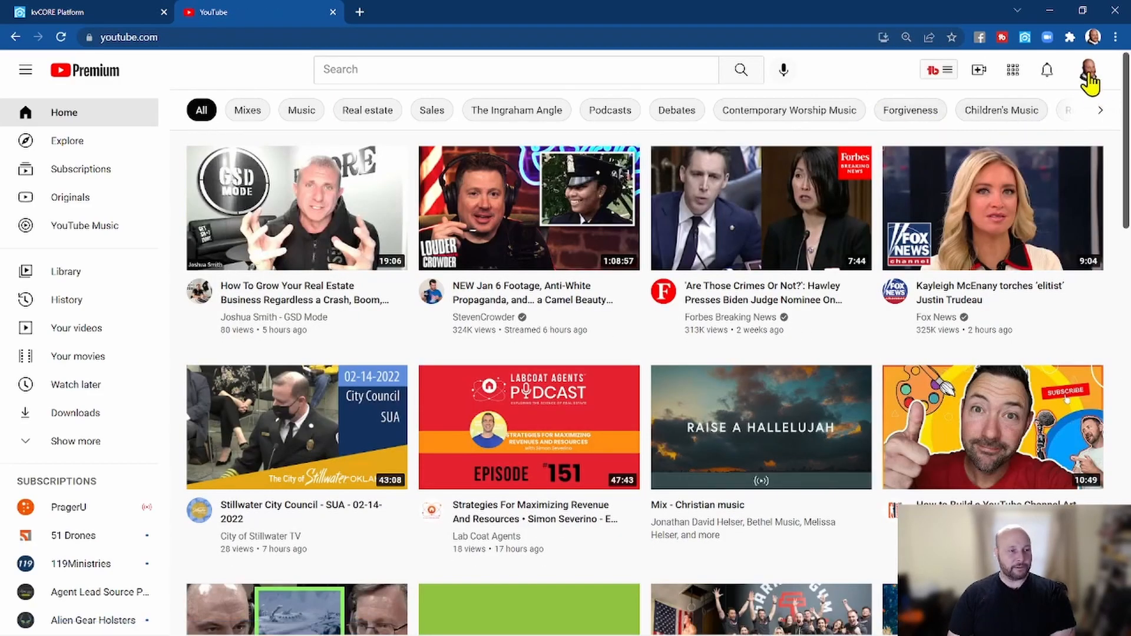
left_click(1089, 74)
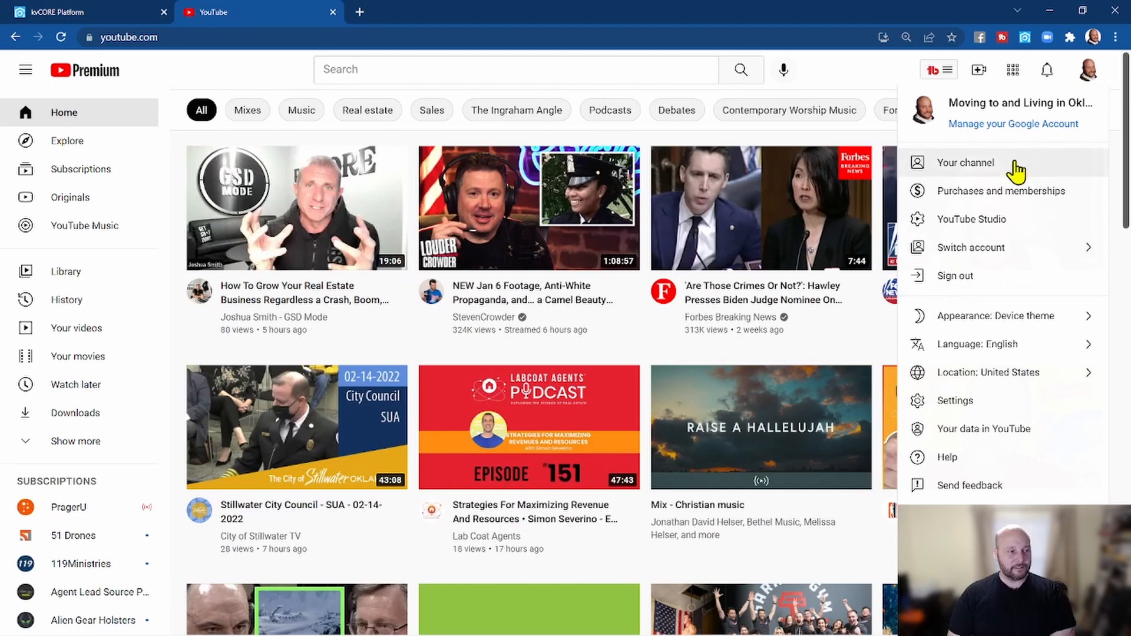
left_click(994, 219)
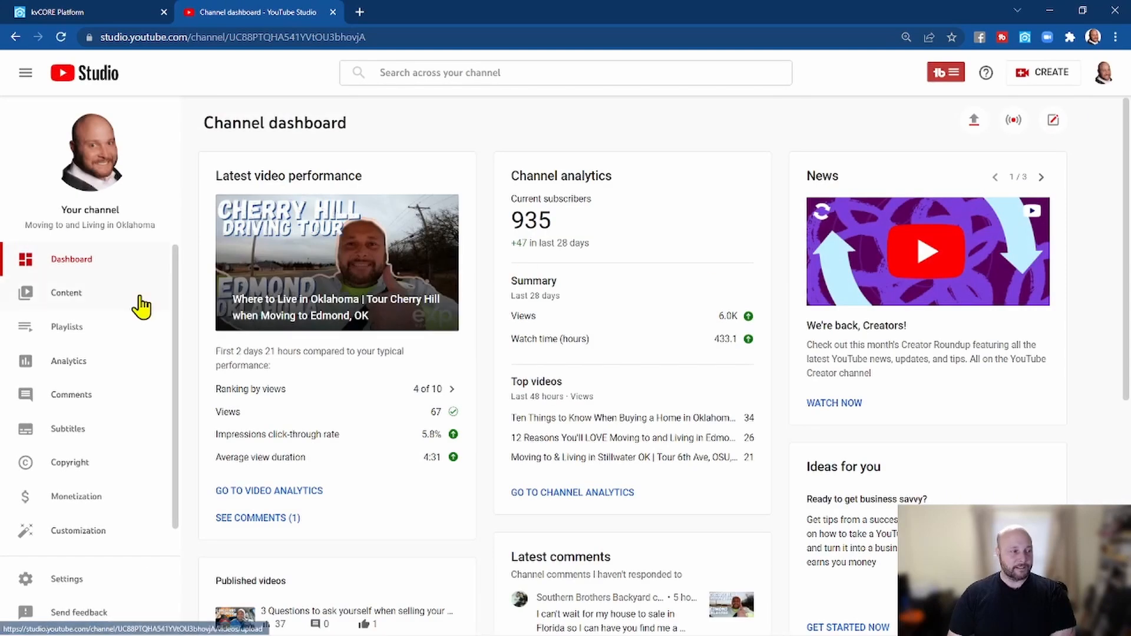
- Open the channel customization's basic info and find the Links section with the Subscribe link
scroll(109, 374, "down", 1)
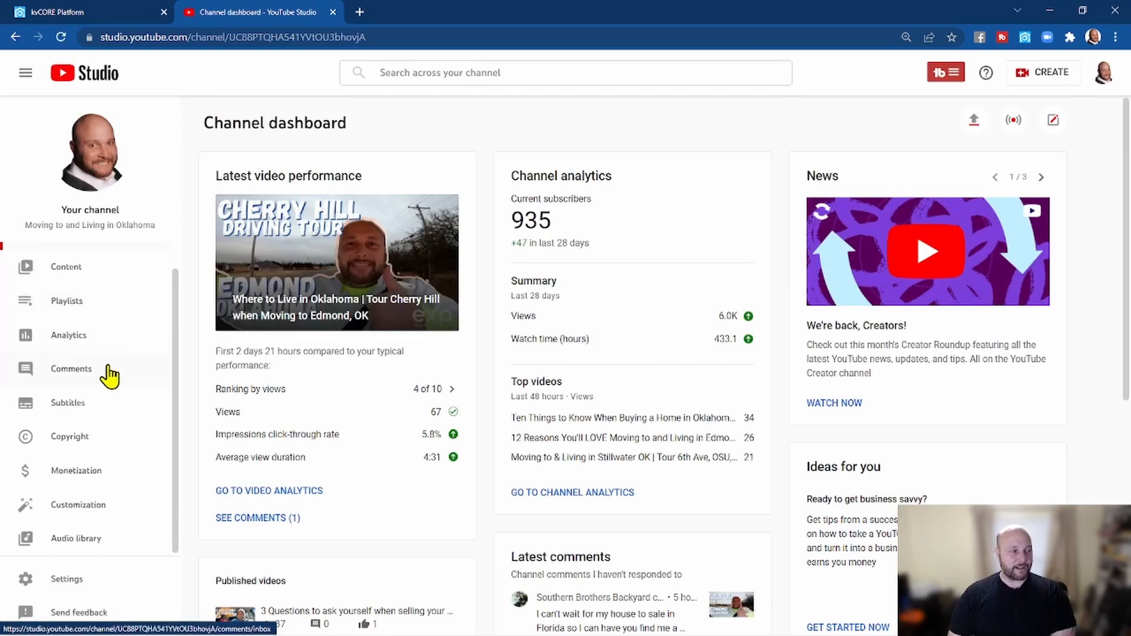
left_click(78, 506)
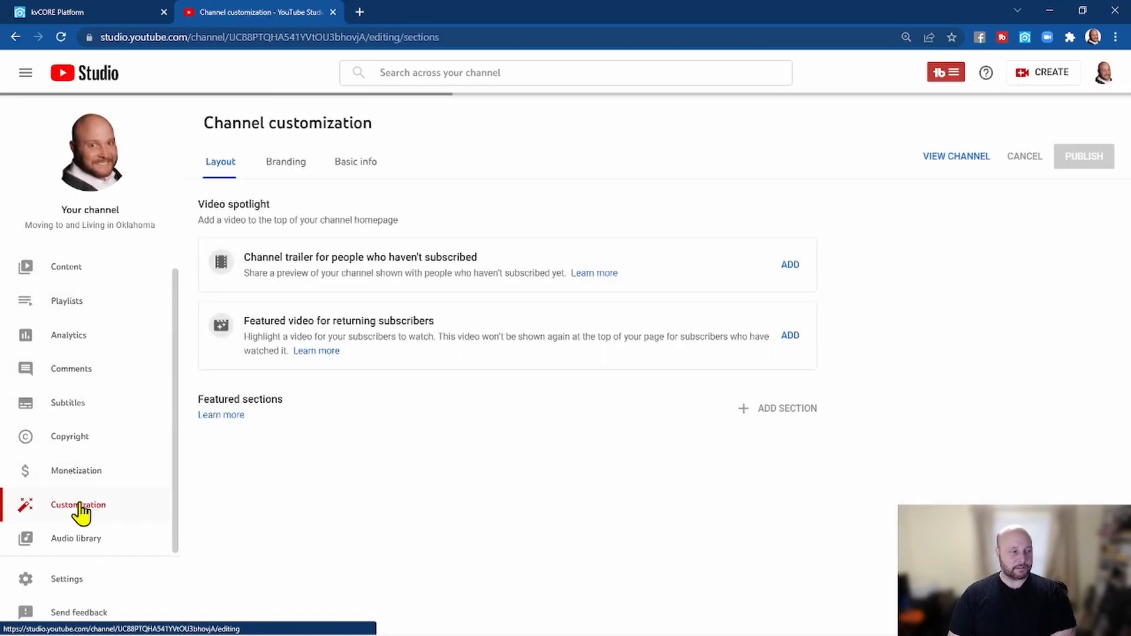
scroll(492, 430, "down", 10)
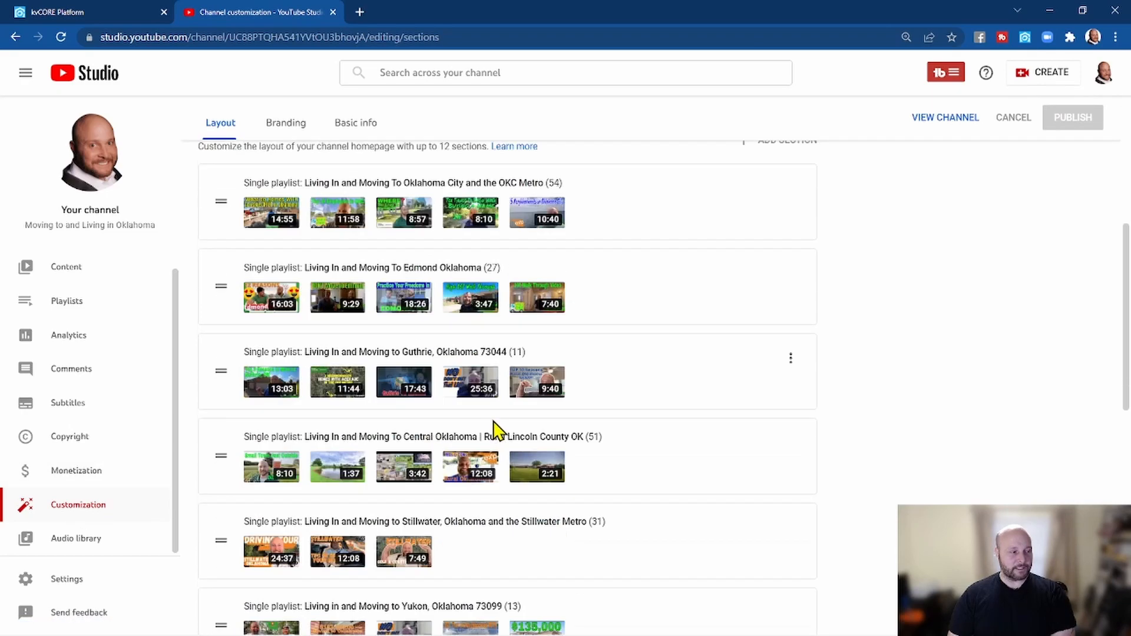
scroll(492, 421, "up", 10)
left_click(294, 167)
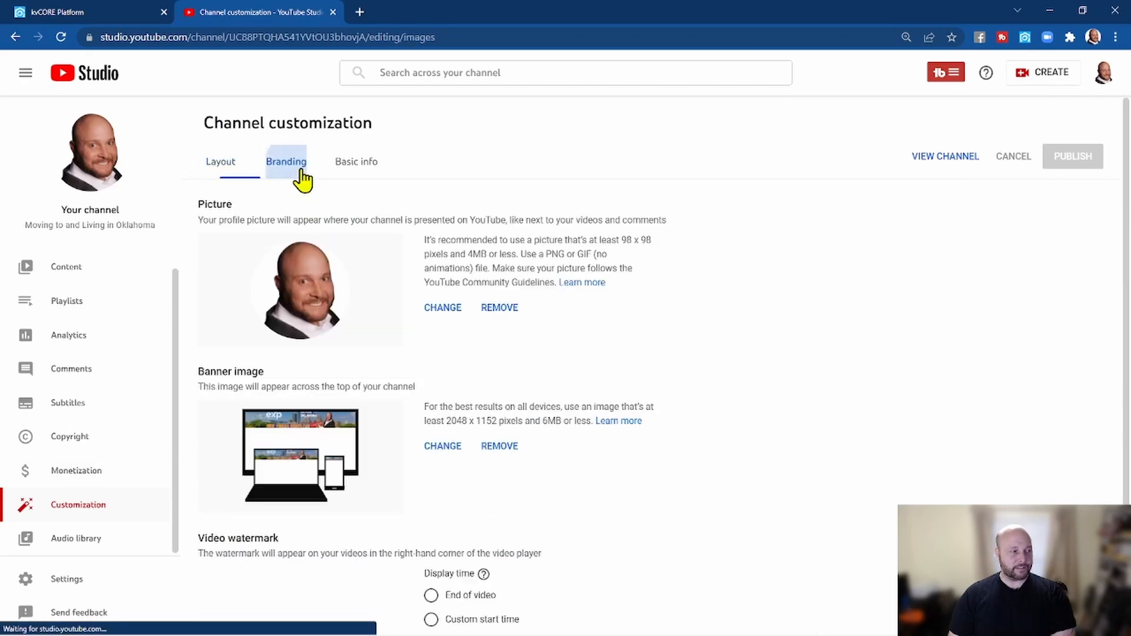
scroll(441, 240, "down", 1)
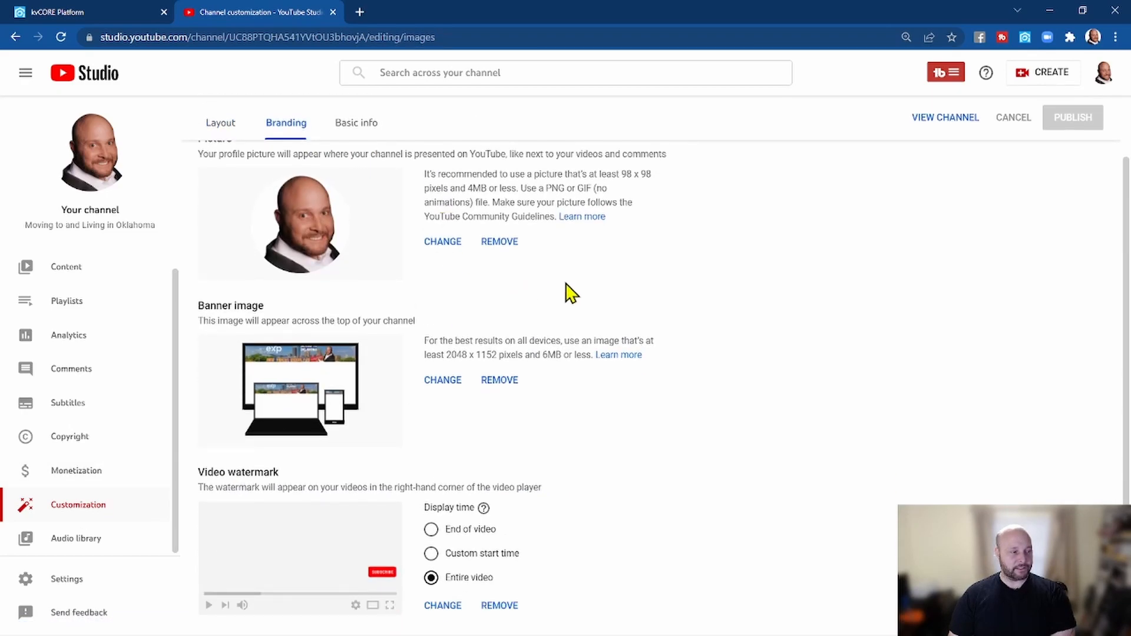
left_click(358, 126)
scroll(560, 233, "down", 7)
scroll(557, 277, "up", 1)
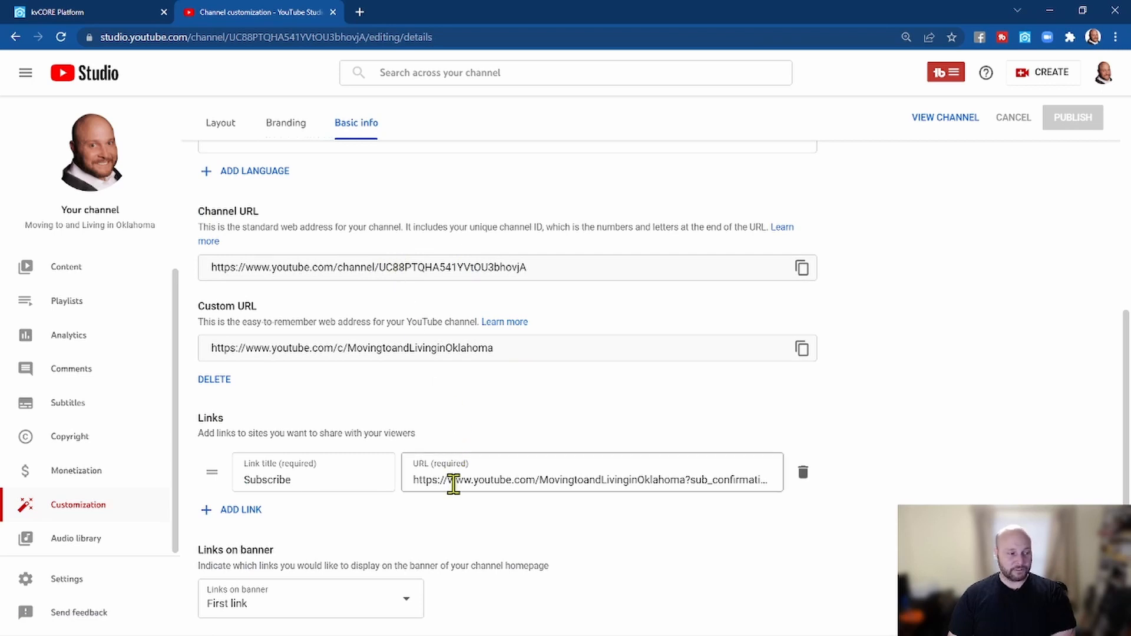
left_click(453, 483)
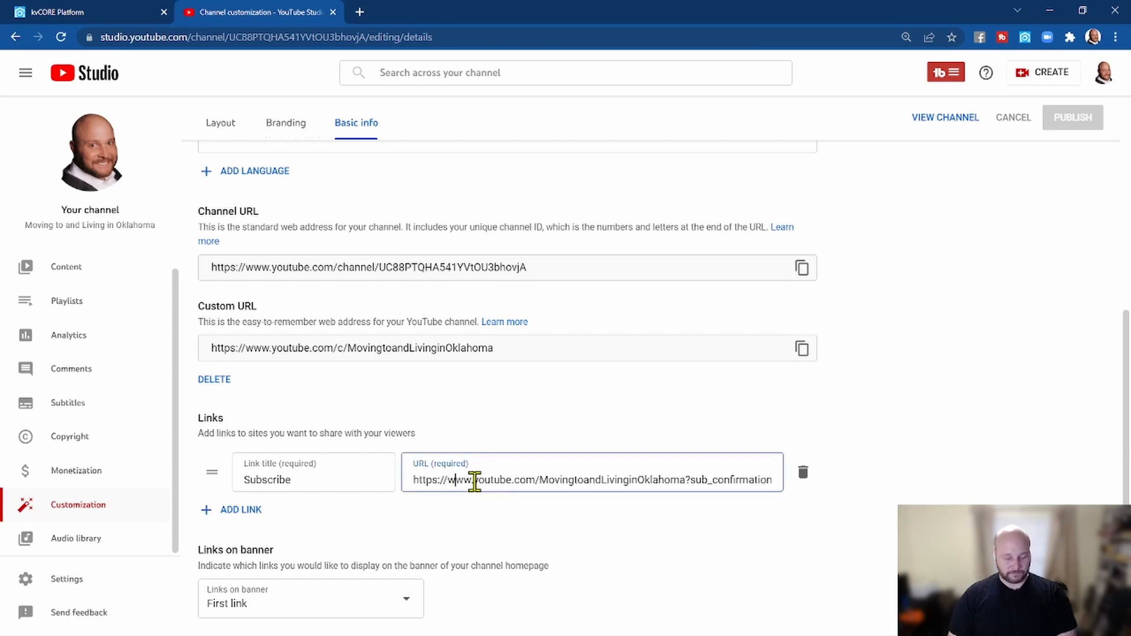
key("ctrl+a")
left_click(474, 481)
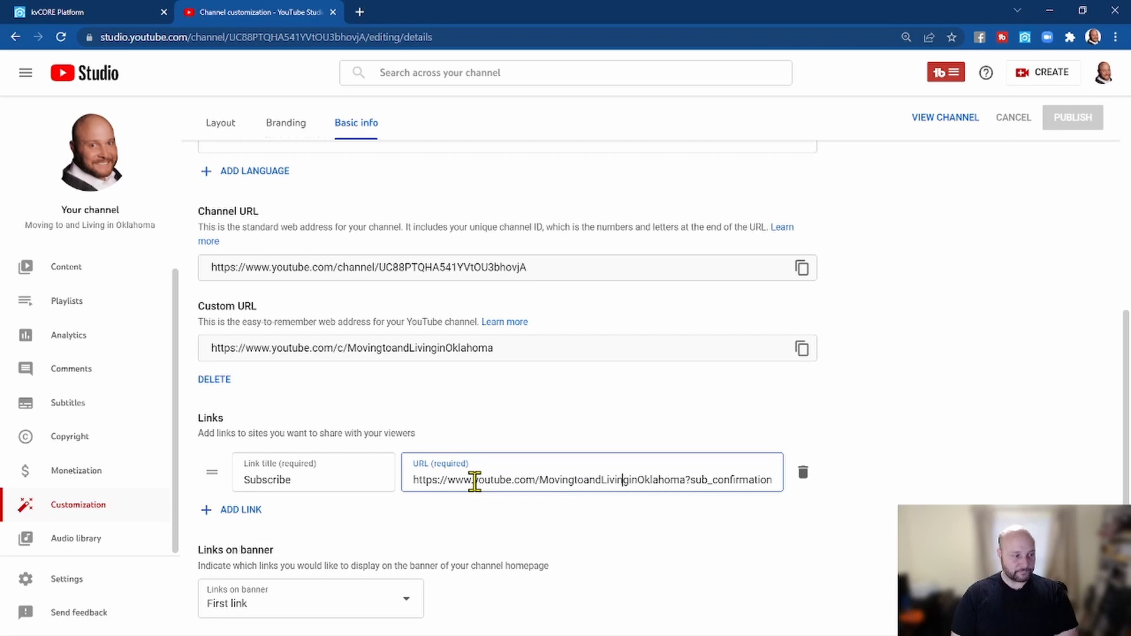
key("End")
type("=1")
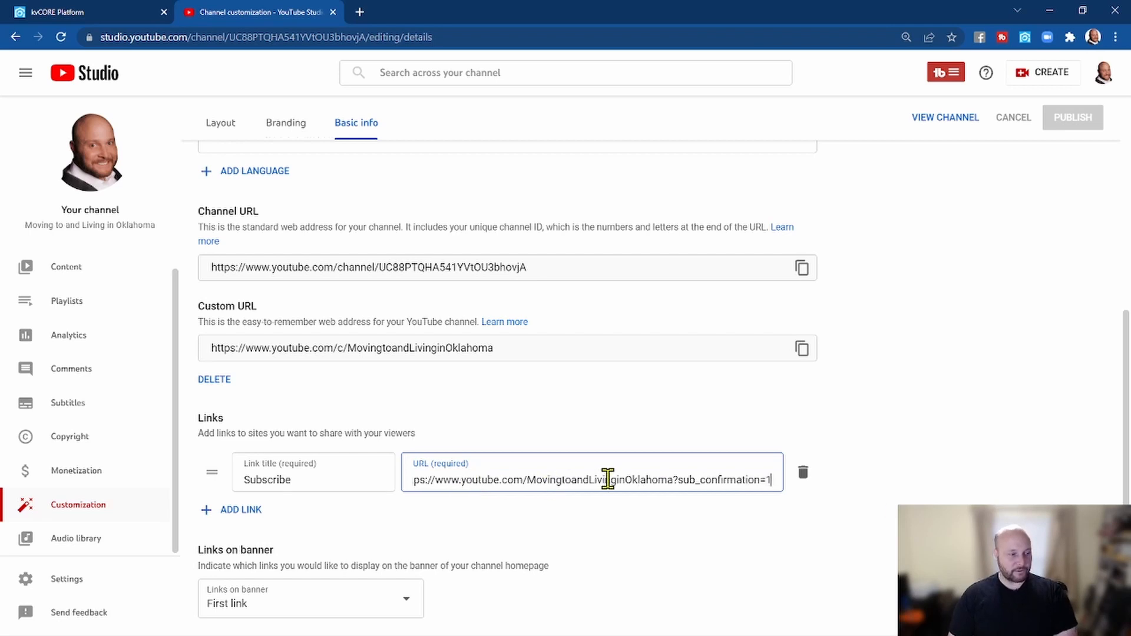
left_click(611, 479)
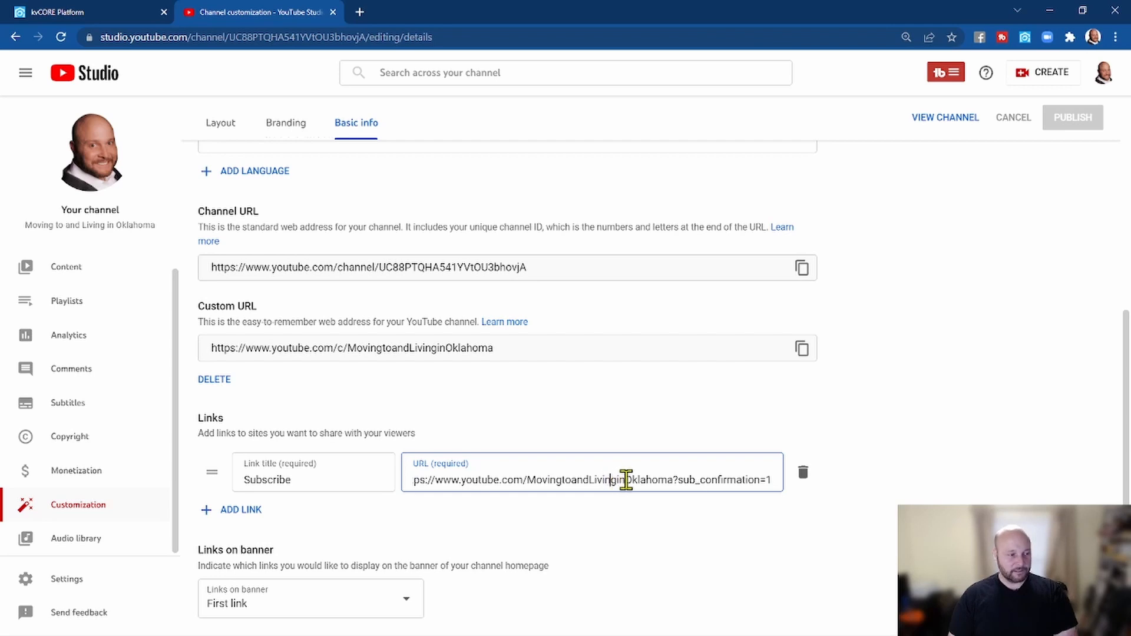
triple_click(626, 479)
key("ctrl+c")
right_click(626, 480)
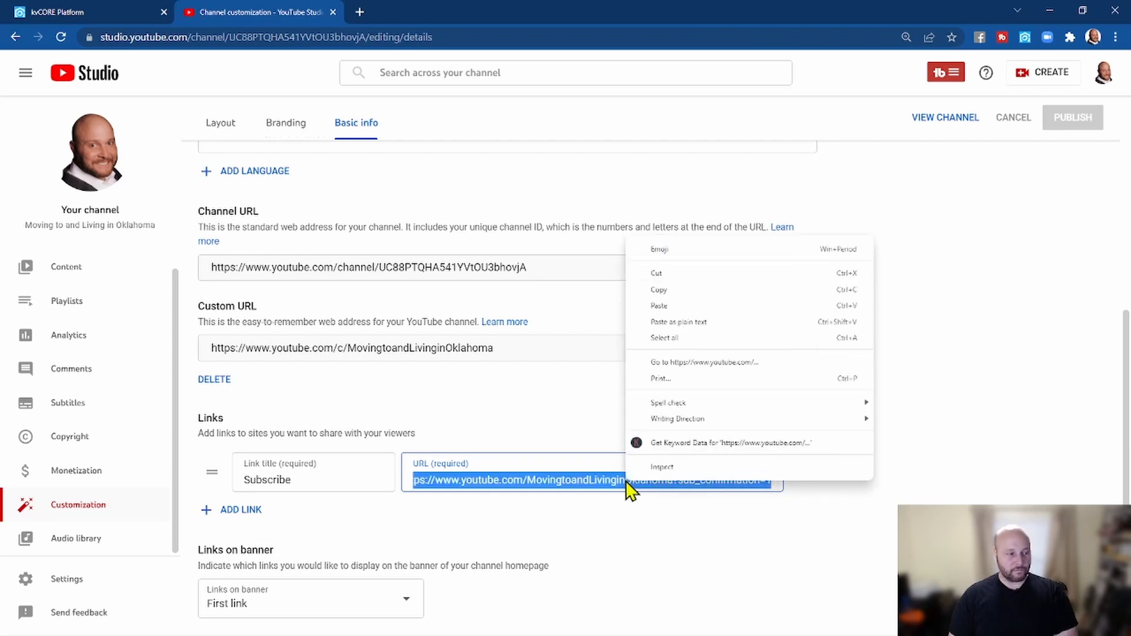
left_click(666, 295)
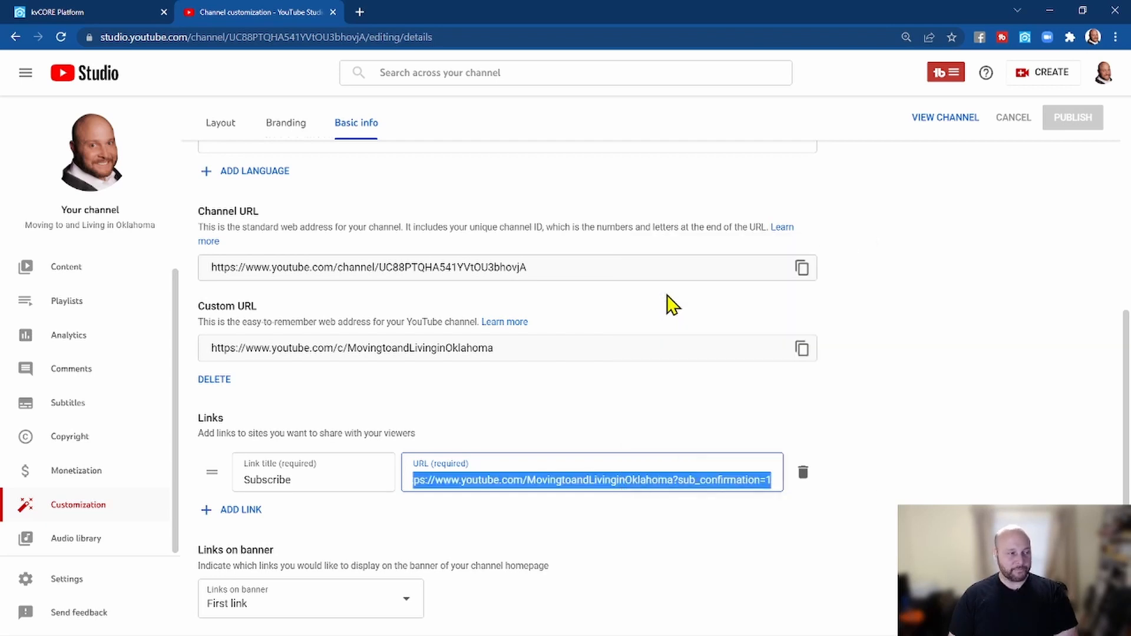
- Open the copied subscribe URL in a new incognito window to test it
left_click(1115, 37)
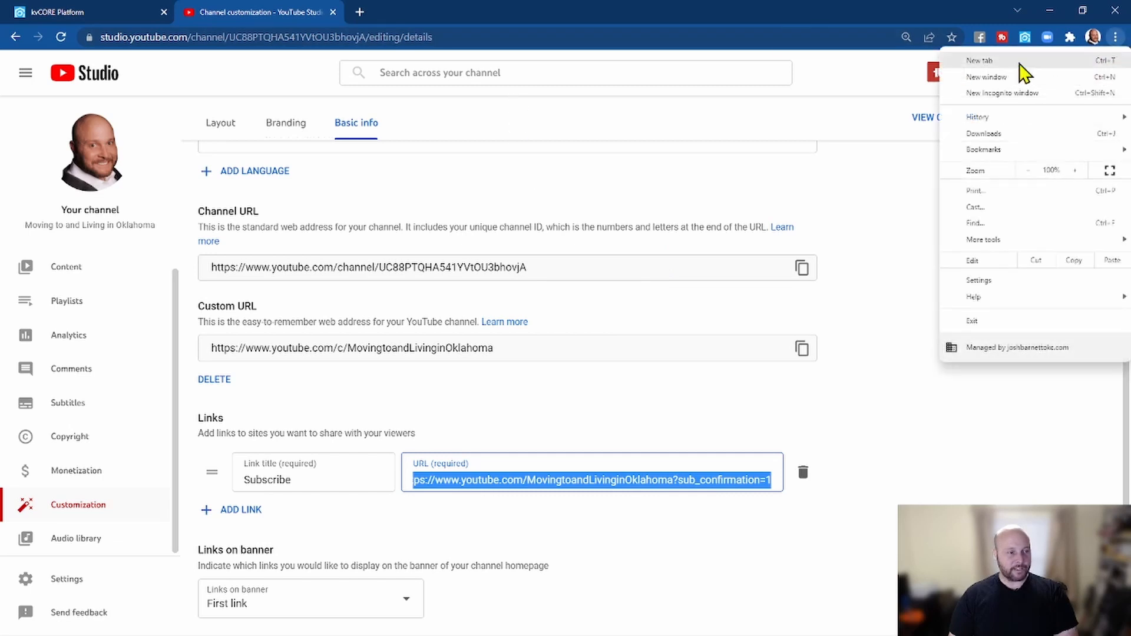
left_click(990, 93)
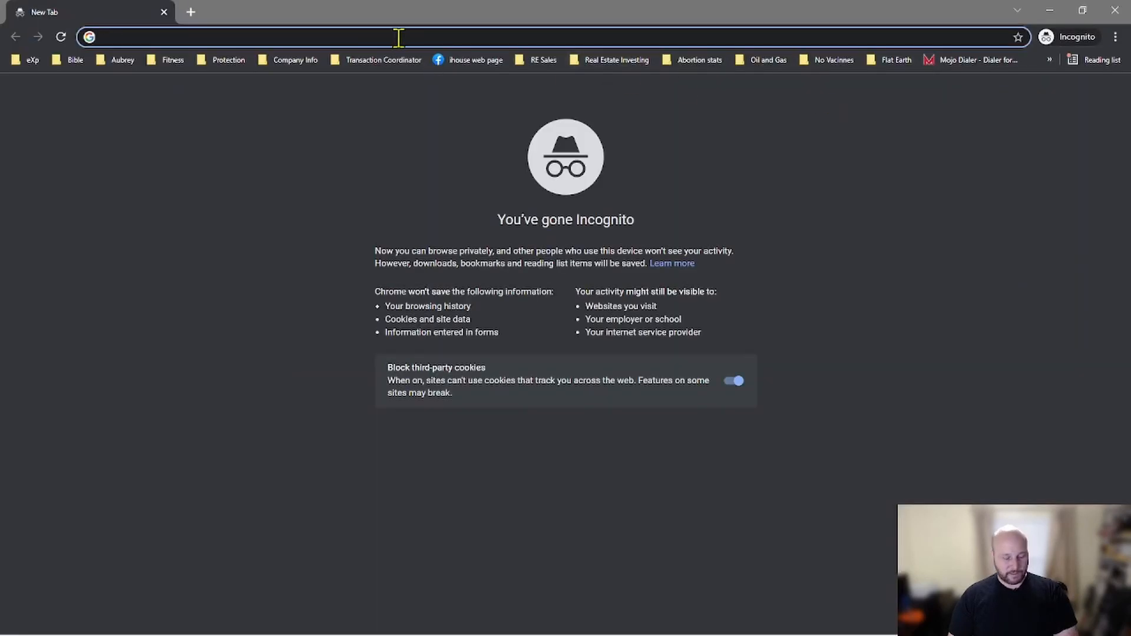
key("ctrl+v")
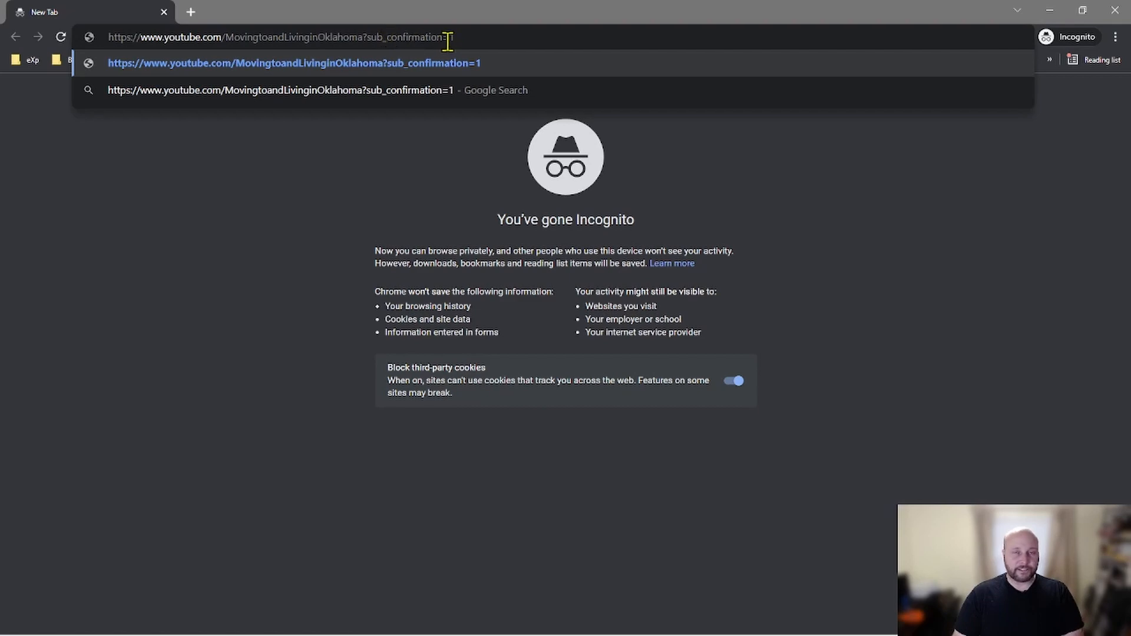
key("Return")
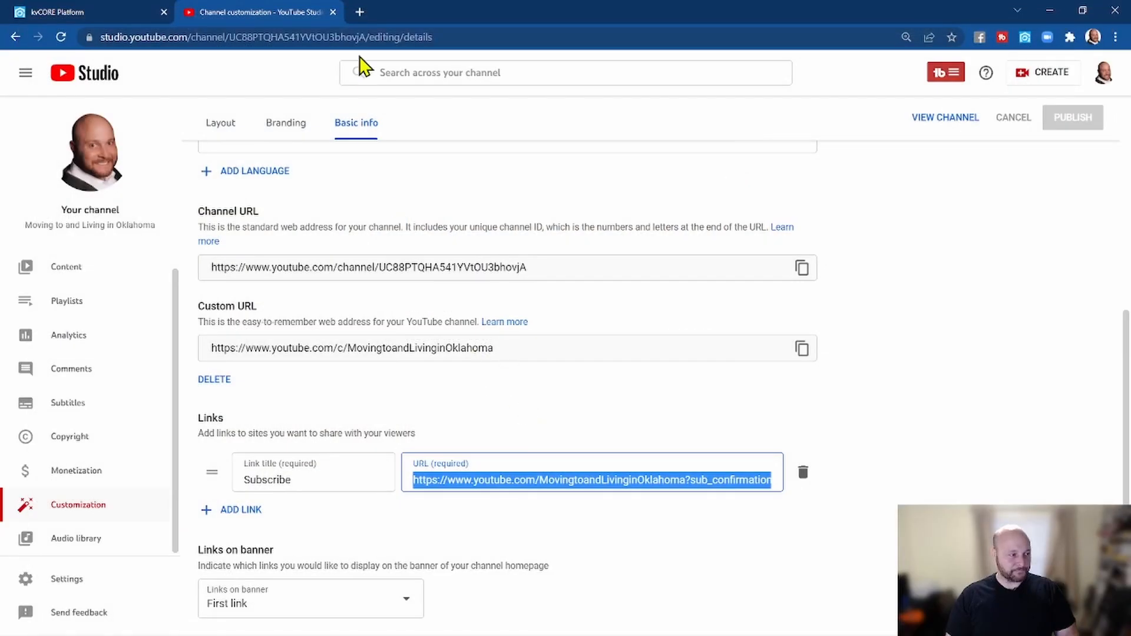
- Set the YouTube icon's URL in the email's social block to the copied subscribe link
left_click(118, 12)
left_click(887, 288)
triple_click(894, 288)
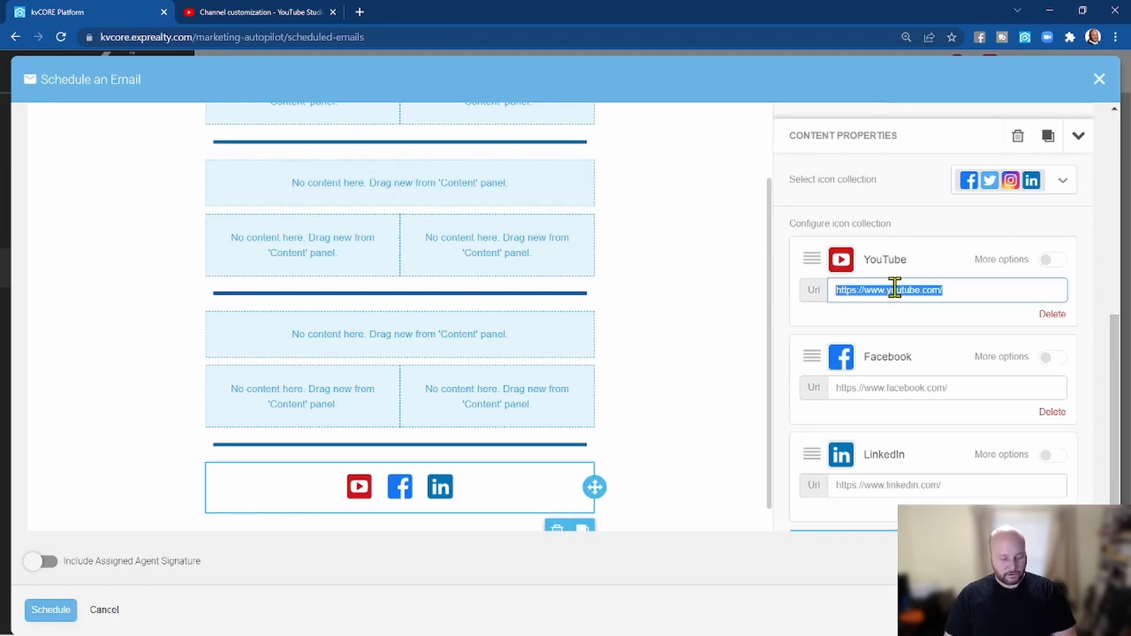
key("ctrl+v")
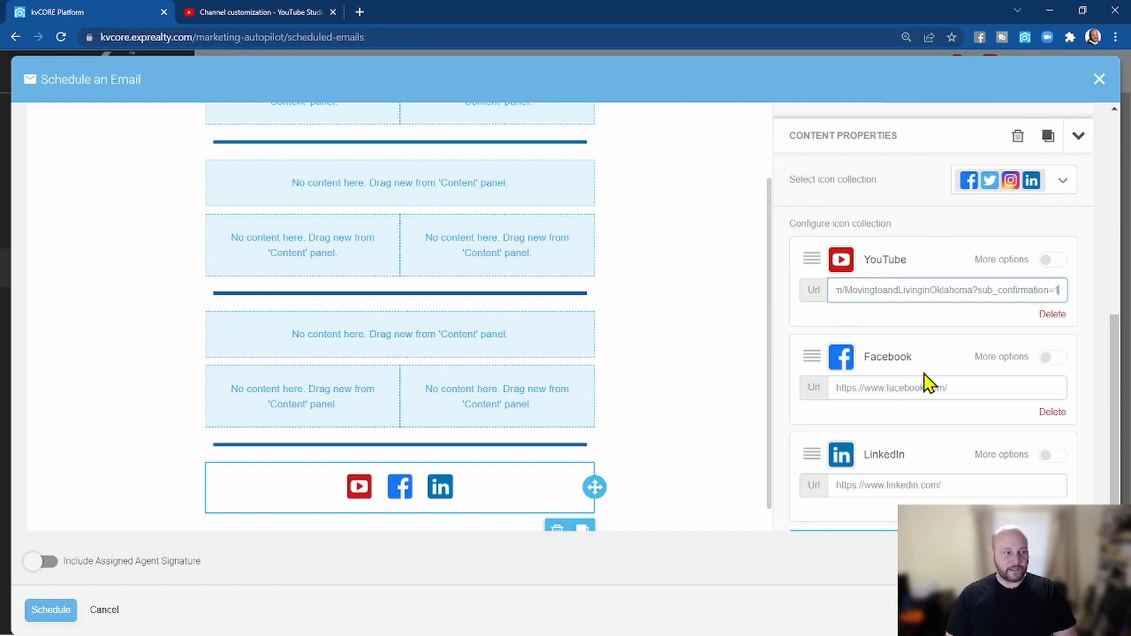
- Open Facebook in a new browser tab, go to the agent's eXp Realty business page and copy its web address
left_click(362, 10)
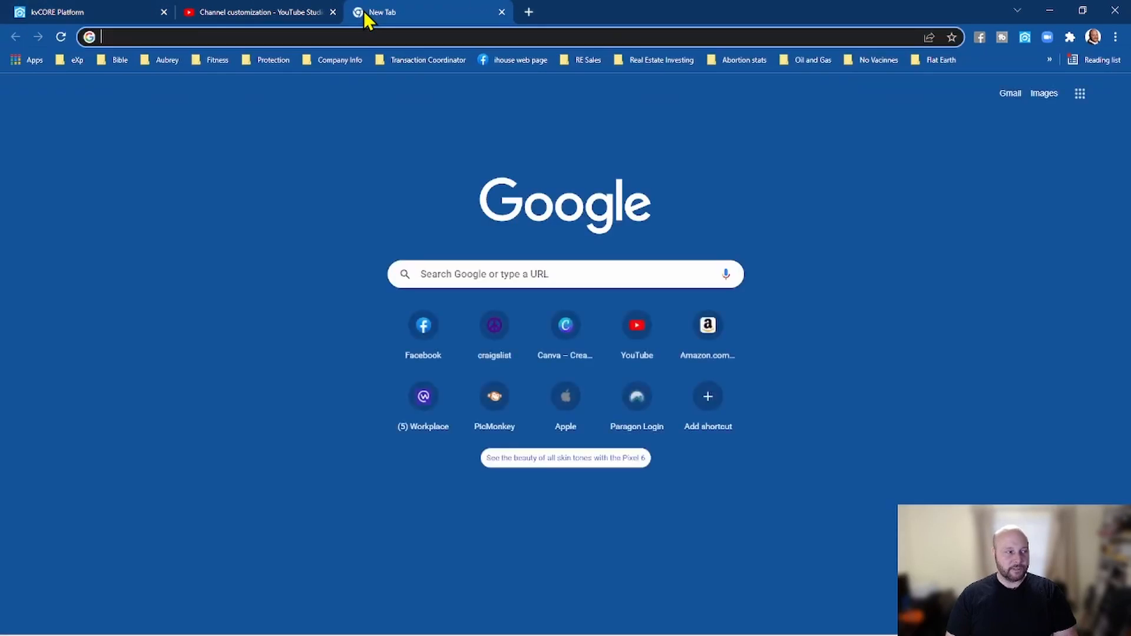
type("fa")
key("Return")
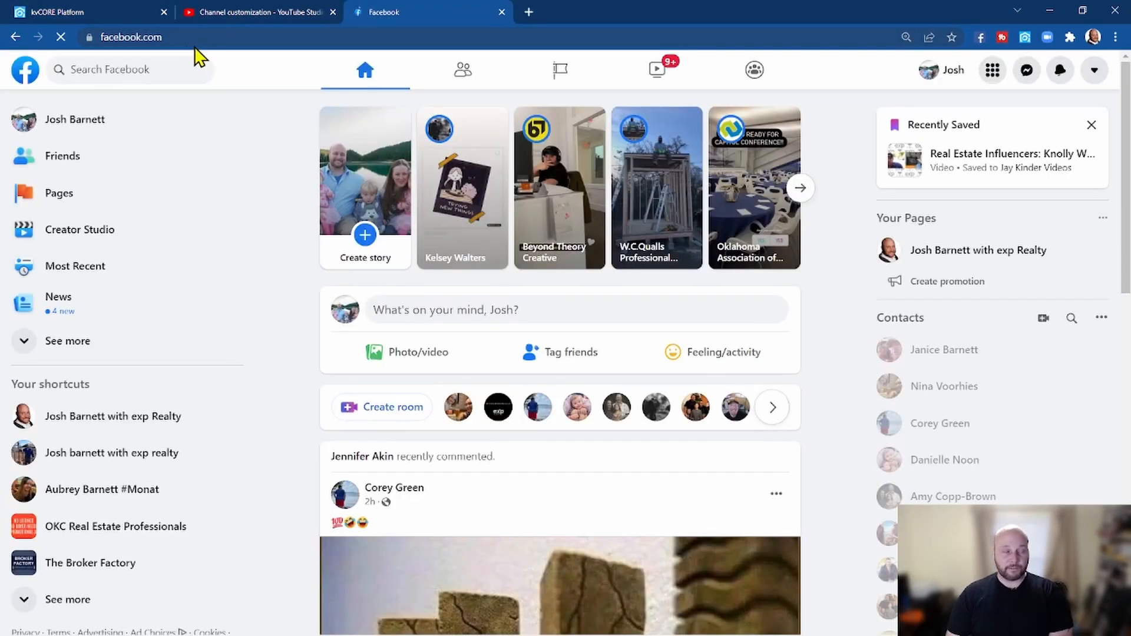
left_click(61, 197)
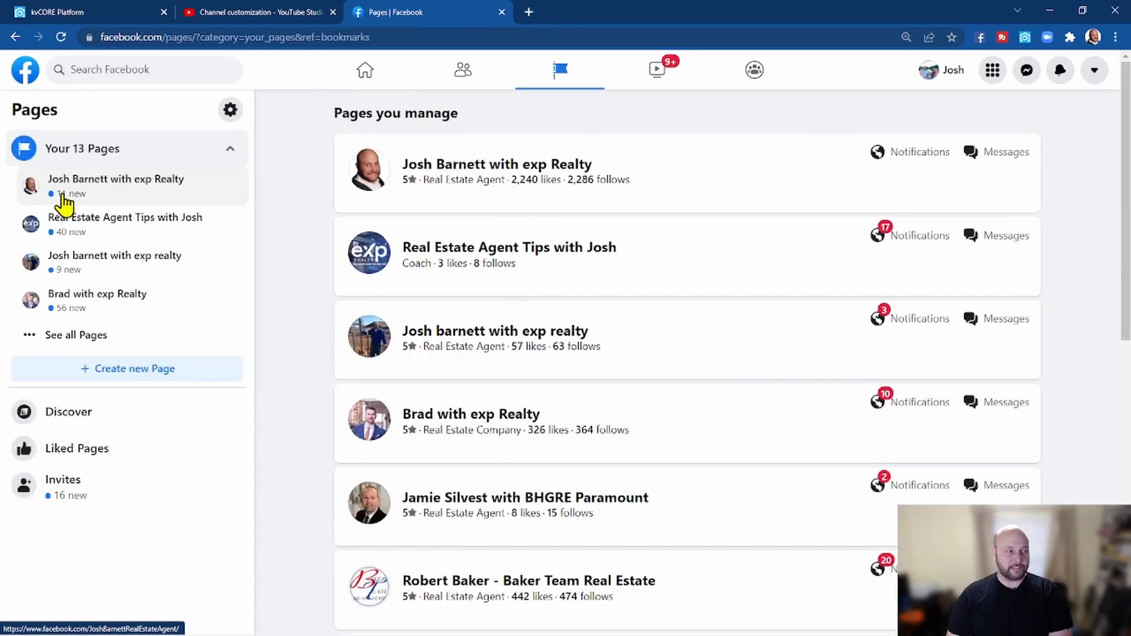
left_click(88, 199)
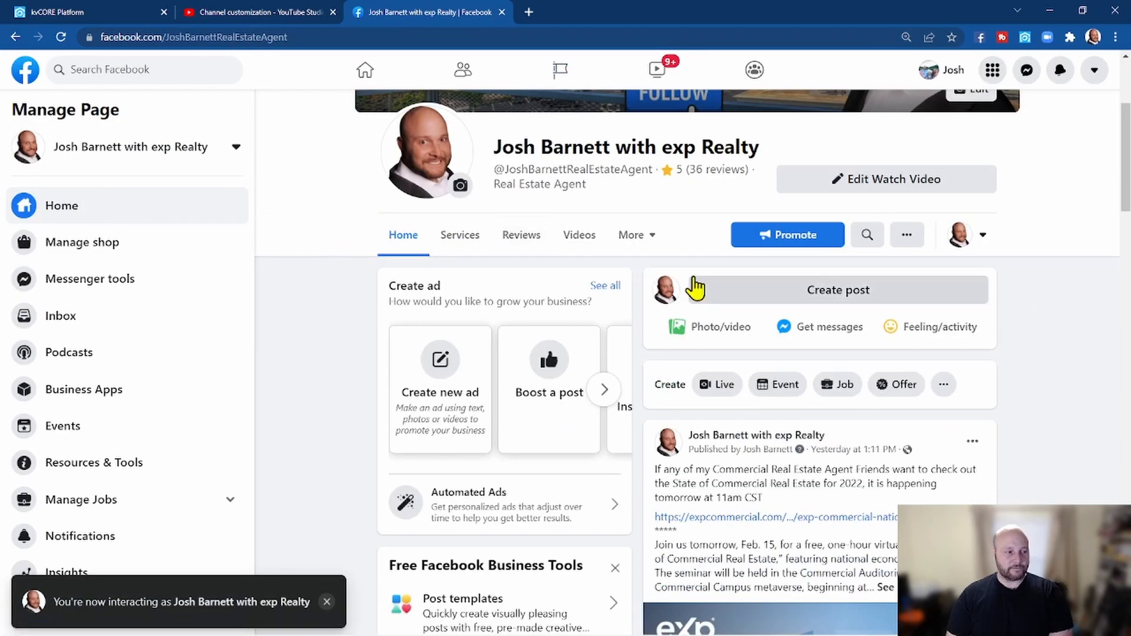
scroll(1033, 379, "up", 4)
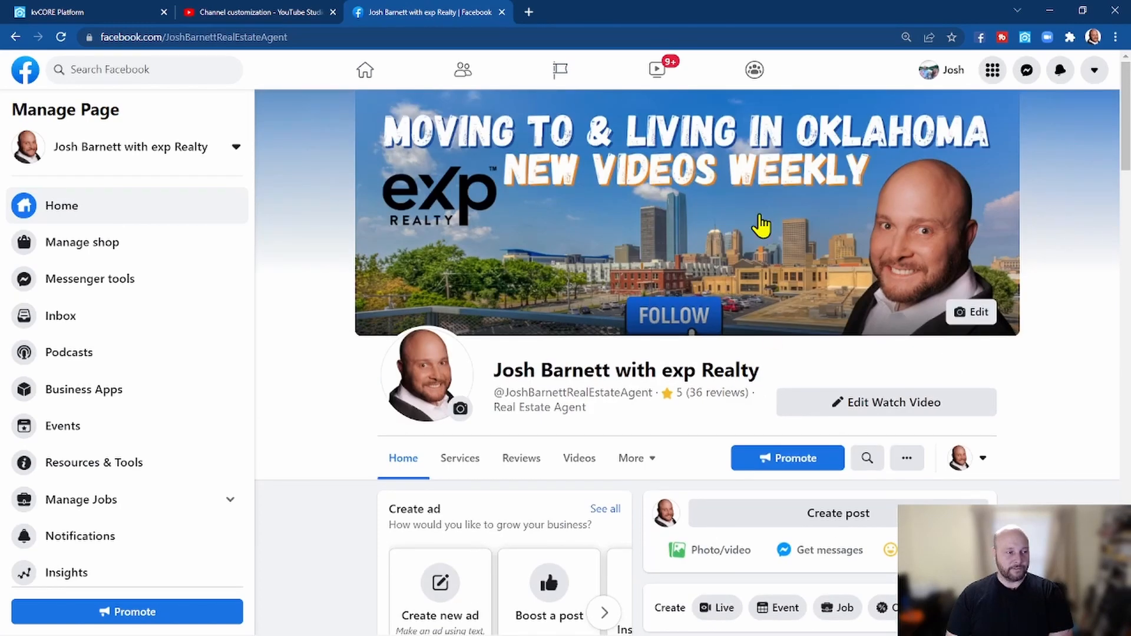
left_click(257, 37)
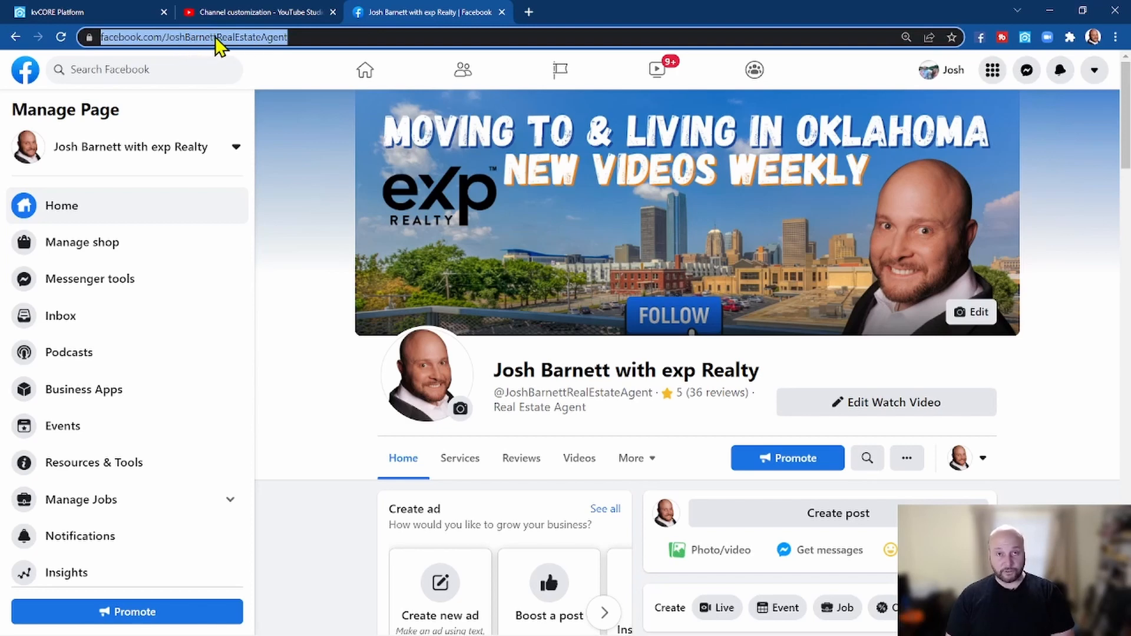
- Back in the kvCORE email, replace the Facebook icon's URL with the copied business page address
left_click(146, 12)
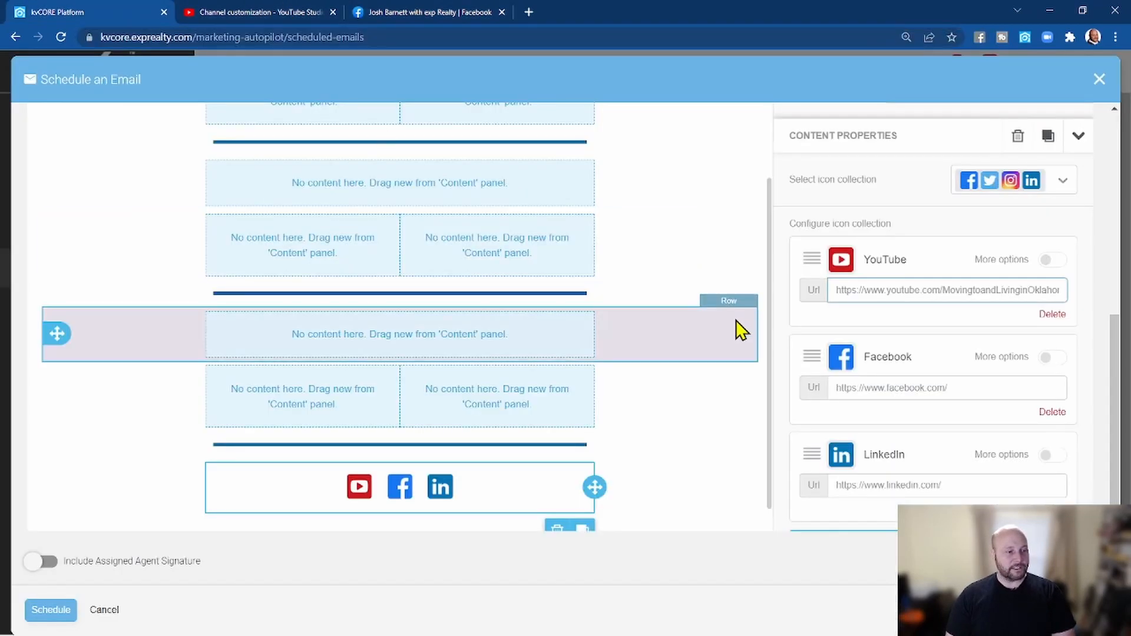
left_click(859, 395)
key("ctrl+a")
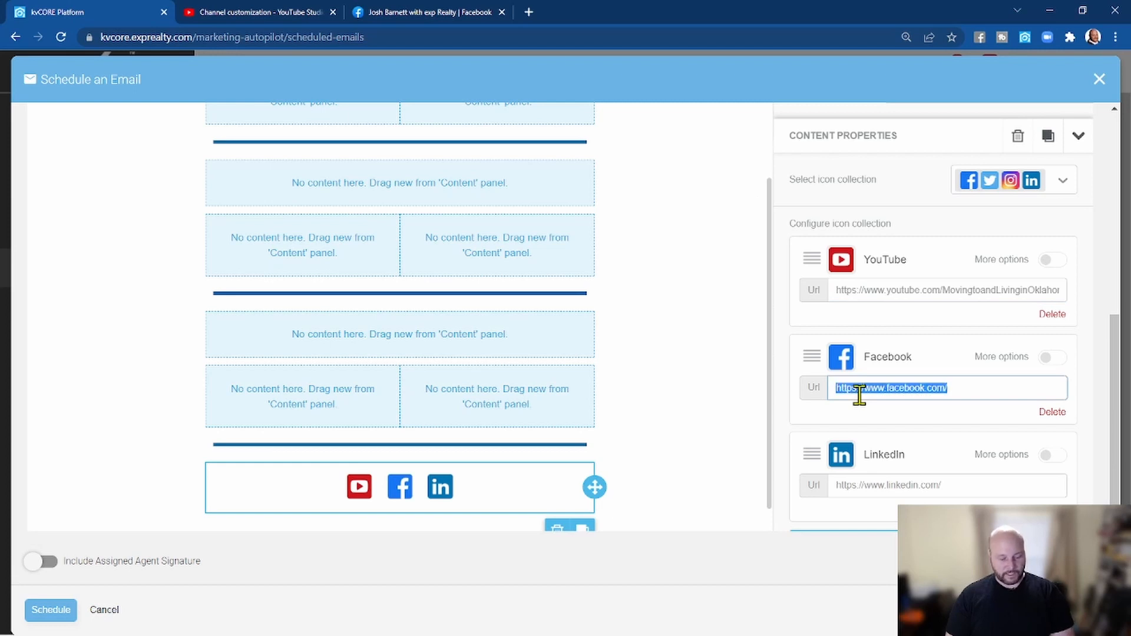
key("ctrl+v")
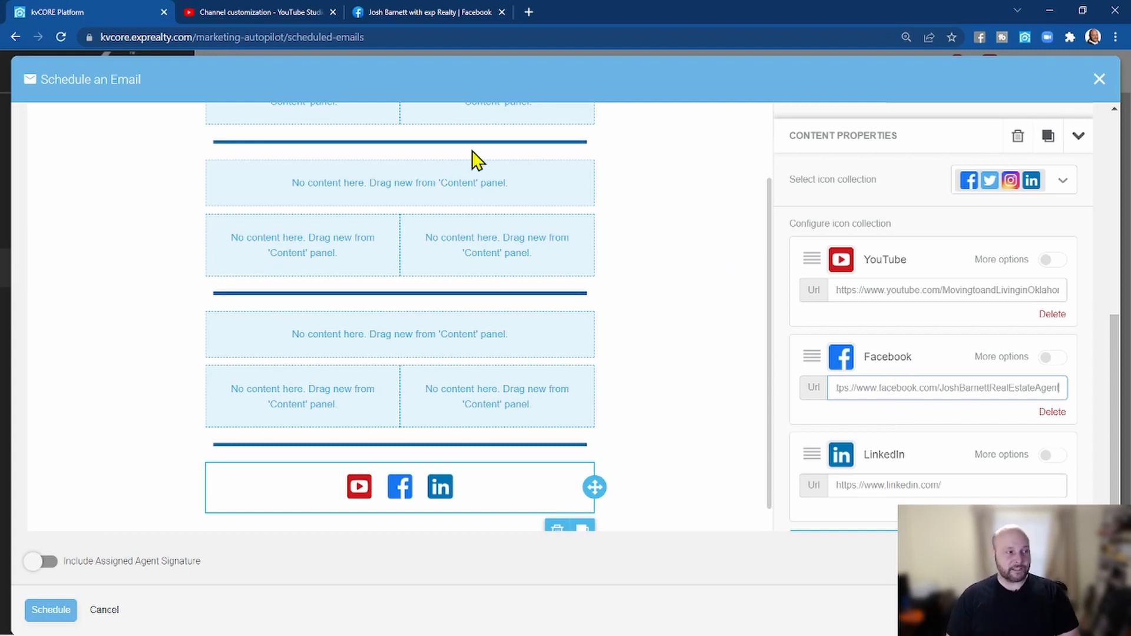
- Open LinkedIn in a new browser tab, go to the agent's own profile and copy its web address
left_click(529, 16)
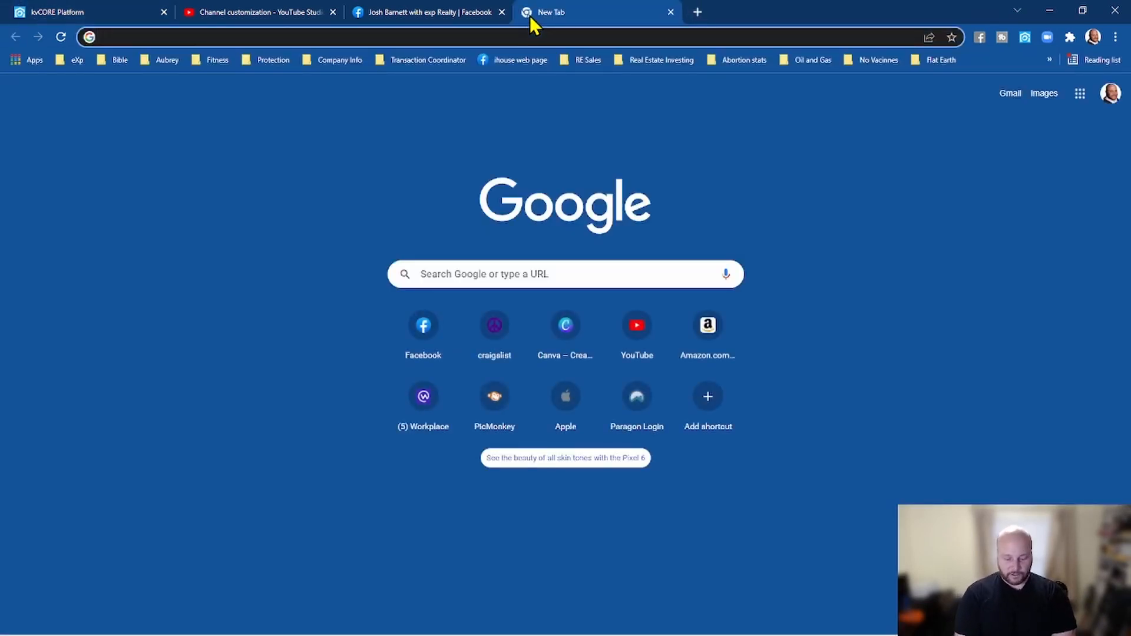
type("lin")
key("Return")
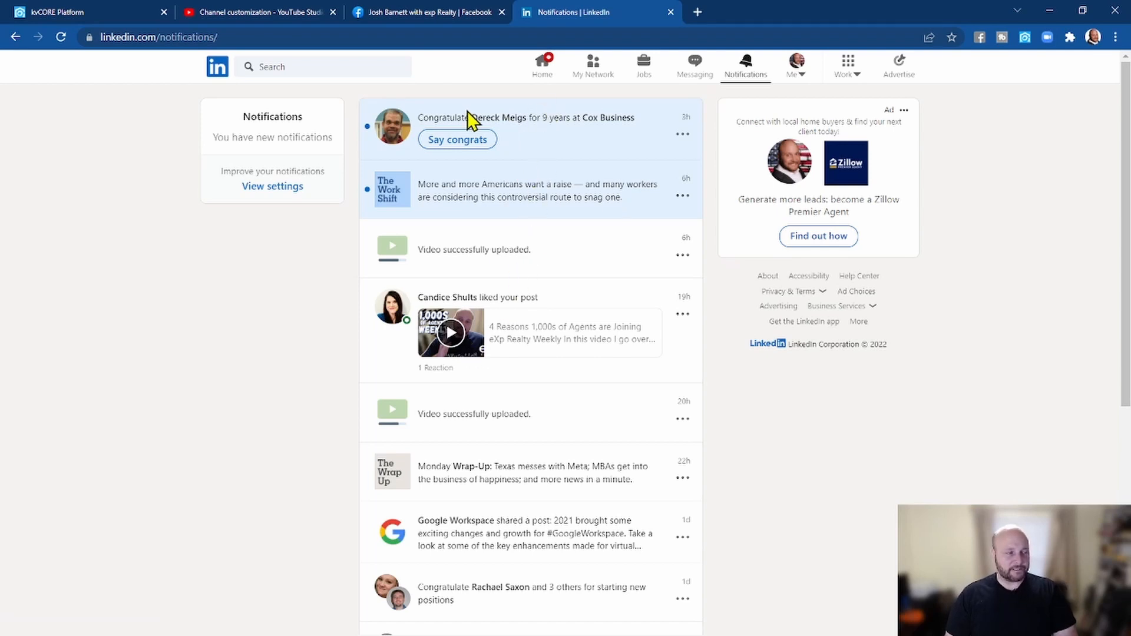
left_click(212, 67)
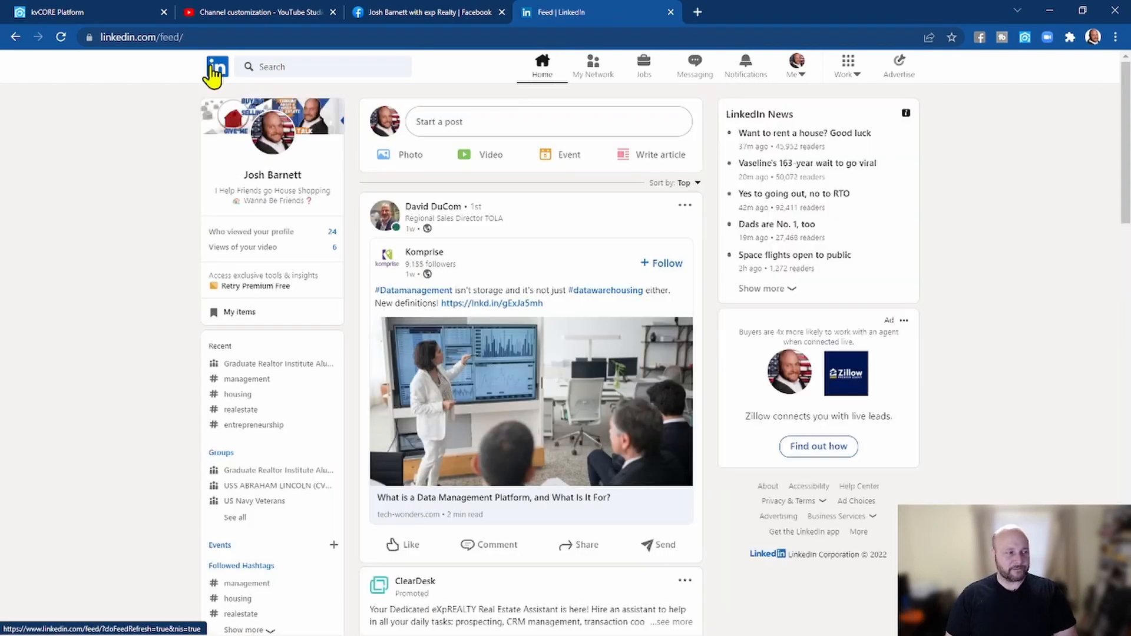
left_click(409, 546)
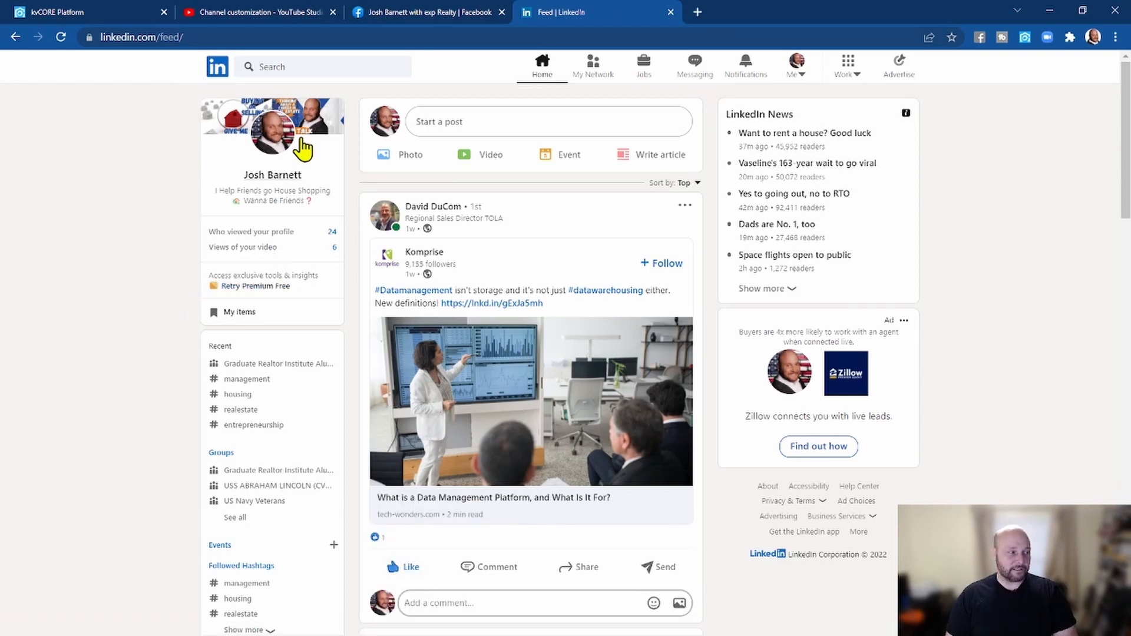
left_click(259, 174)
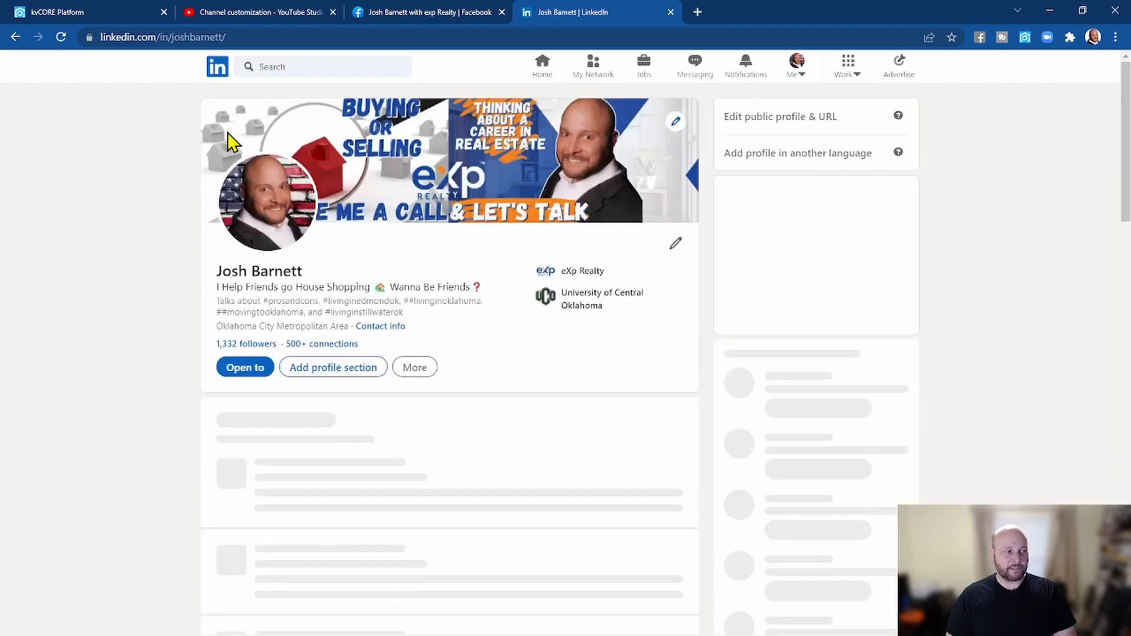
left_click(201, 36)
key("ctrl+c")
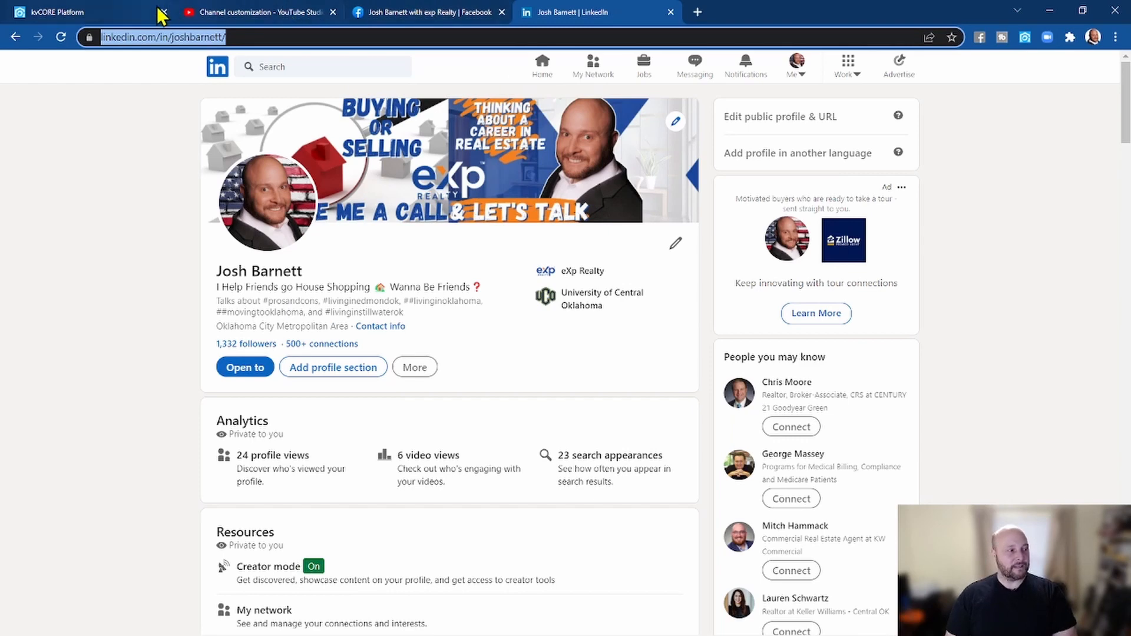
- Back in the kvCORE email, replace the LinkedIn icon's URL with the copied profile address
left_click(133, 12)
left_click(869, 482)
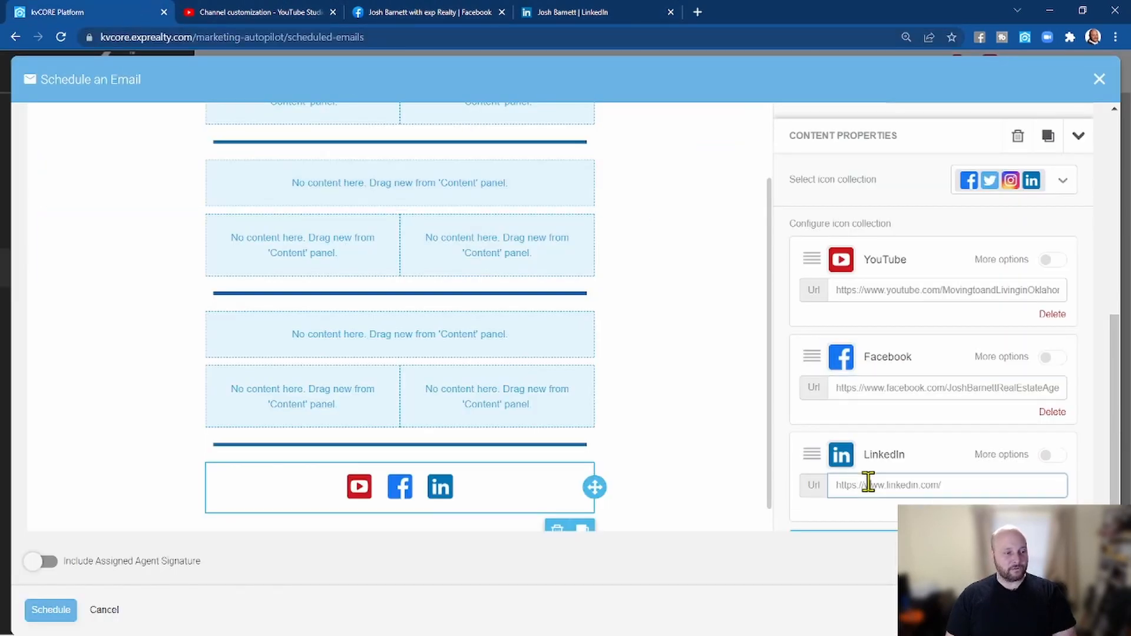
key("ctrl+a")
key("ctrl+v")
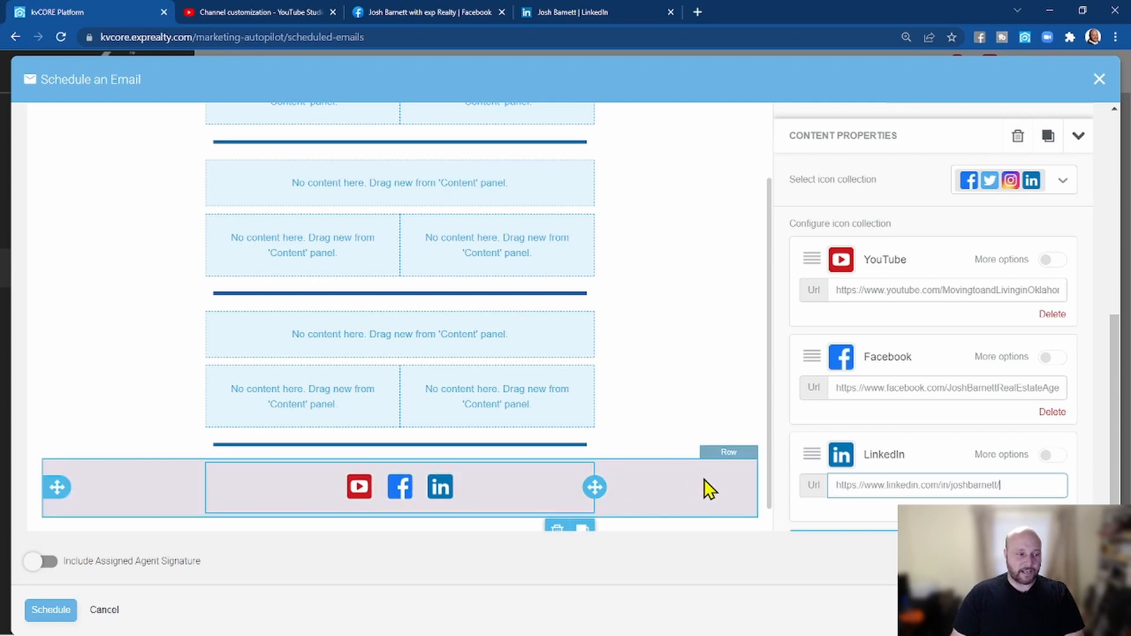
- Place a Dynamic Content block in the empty first row of the email
left_click_drag(769, 463, 765, 315)
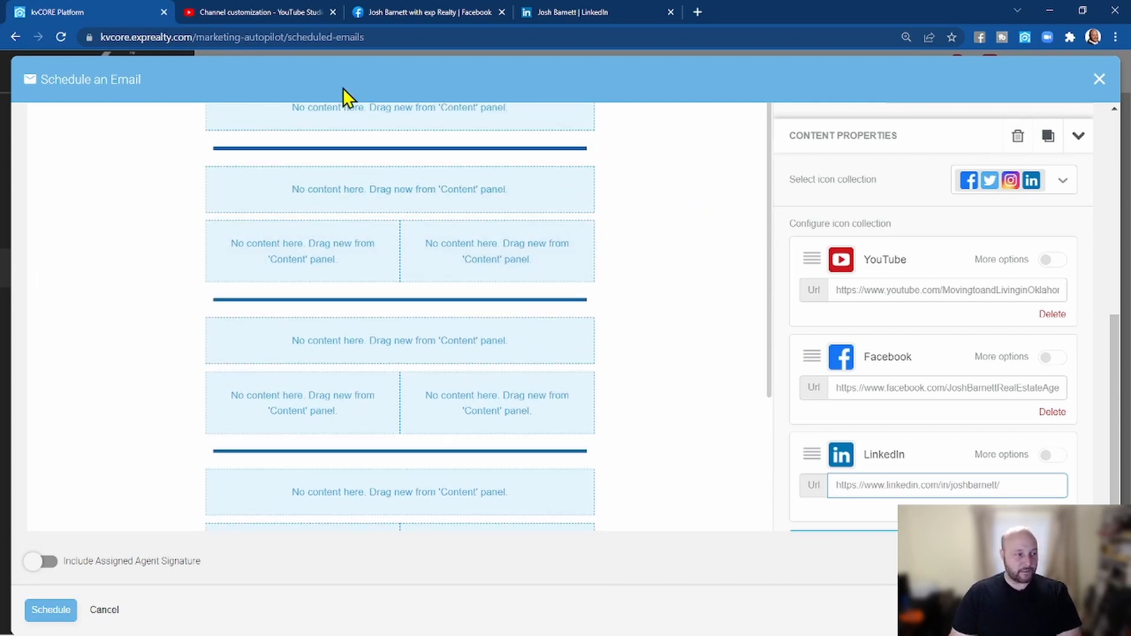
left_click(439, 123)
scroll(766, 265, "up", 5)
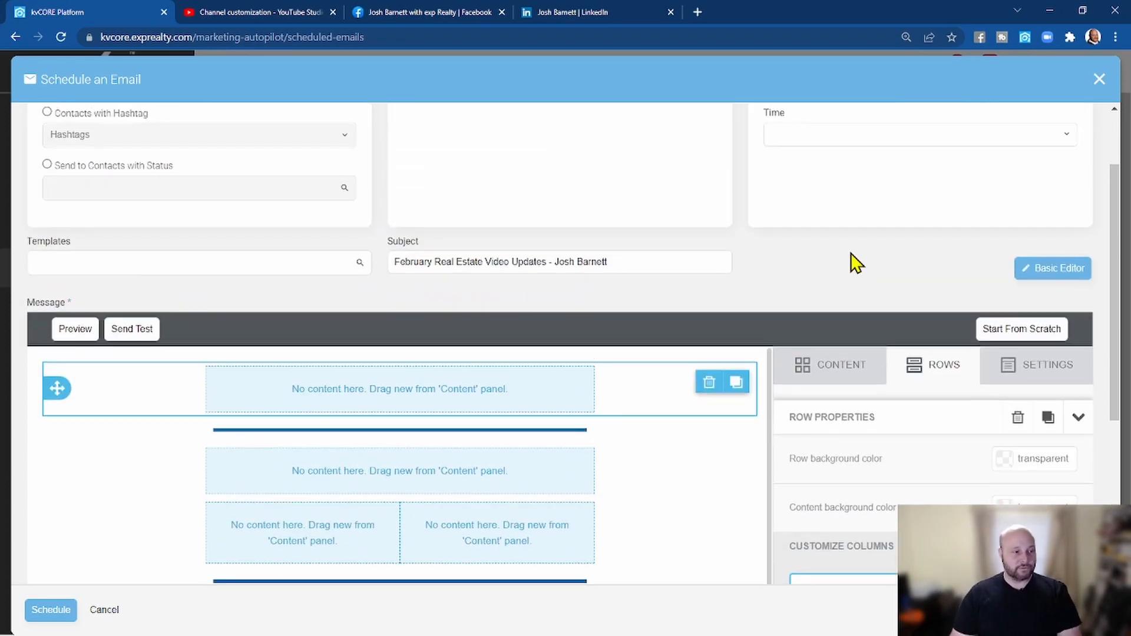
scroll(819, 308, "down", 5)
scroll(652, 267, "up", 5)
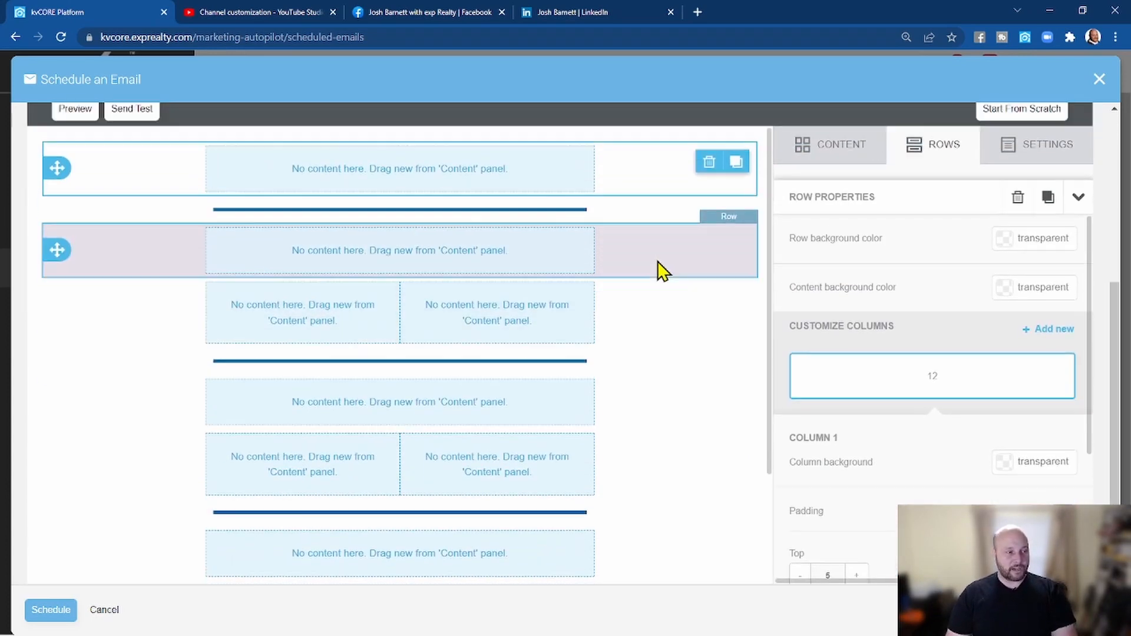
left_click(839, 246)
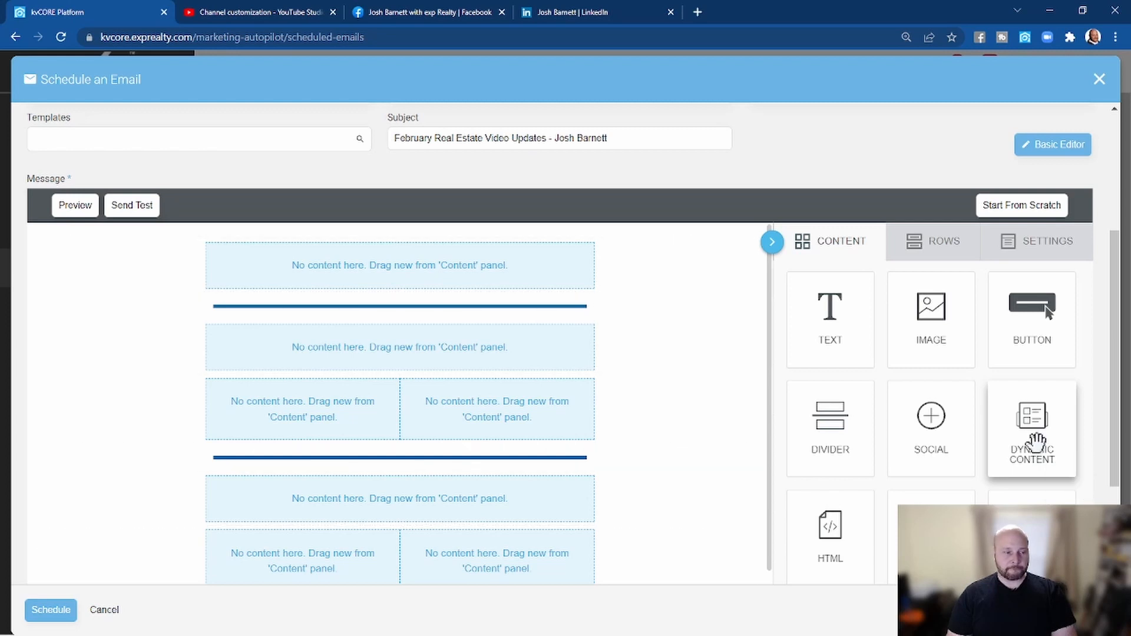
left_click_drag(1031, 419, 468, 274)
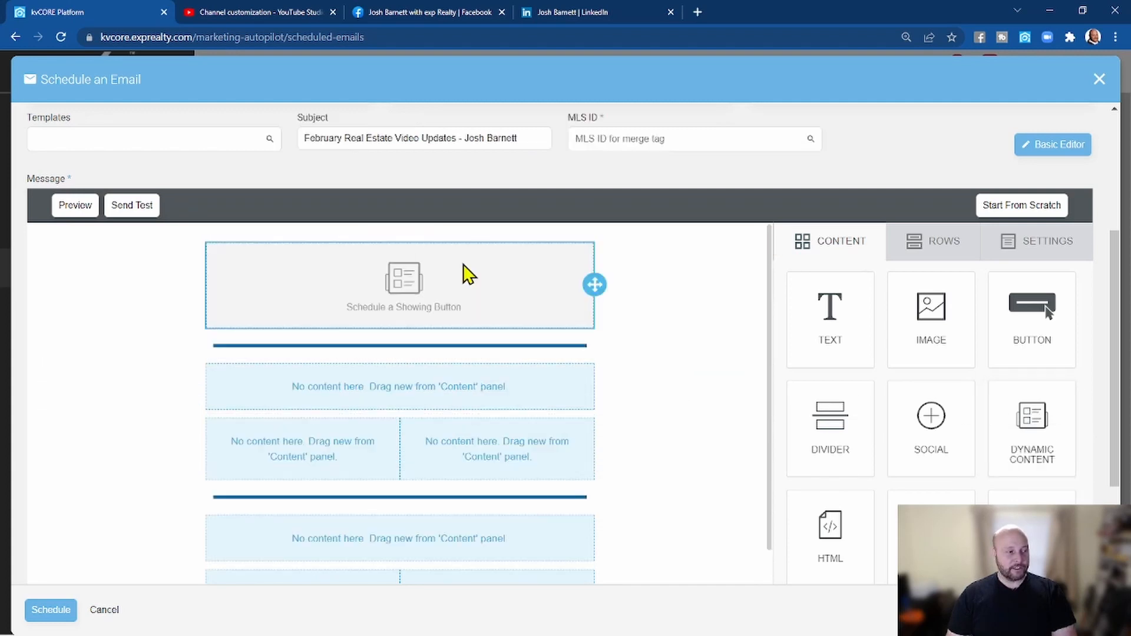
- Set the dynamic content block to Agent Header and look through the other content options
left_click(430, 288)
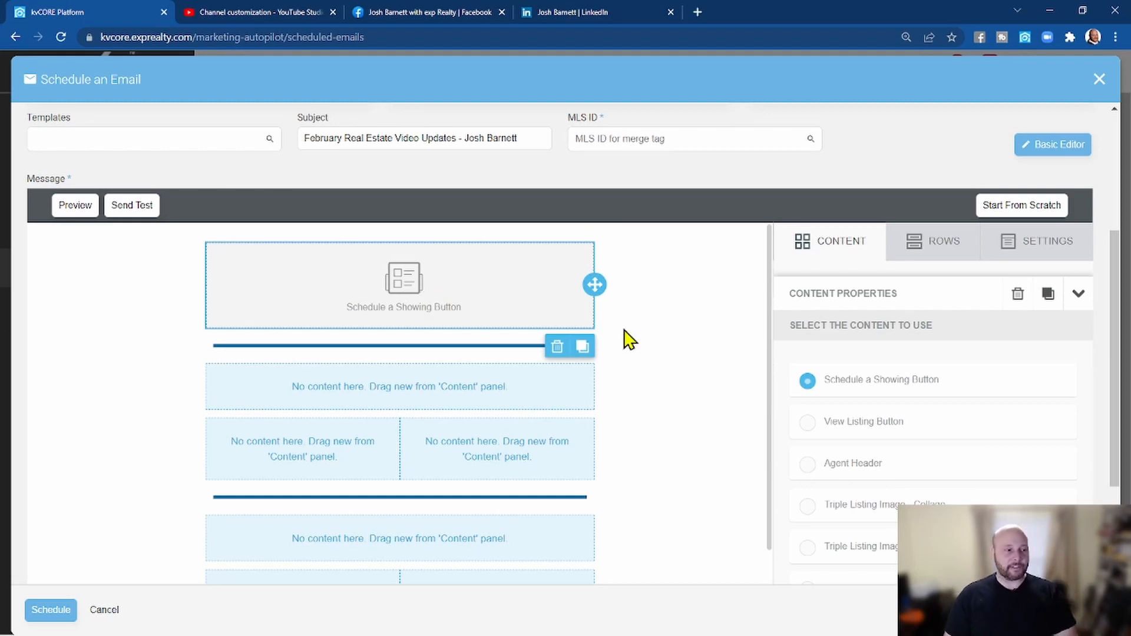
scroll(880, 392, "down", 2)
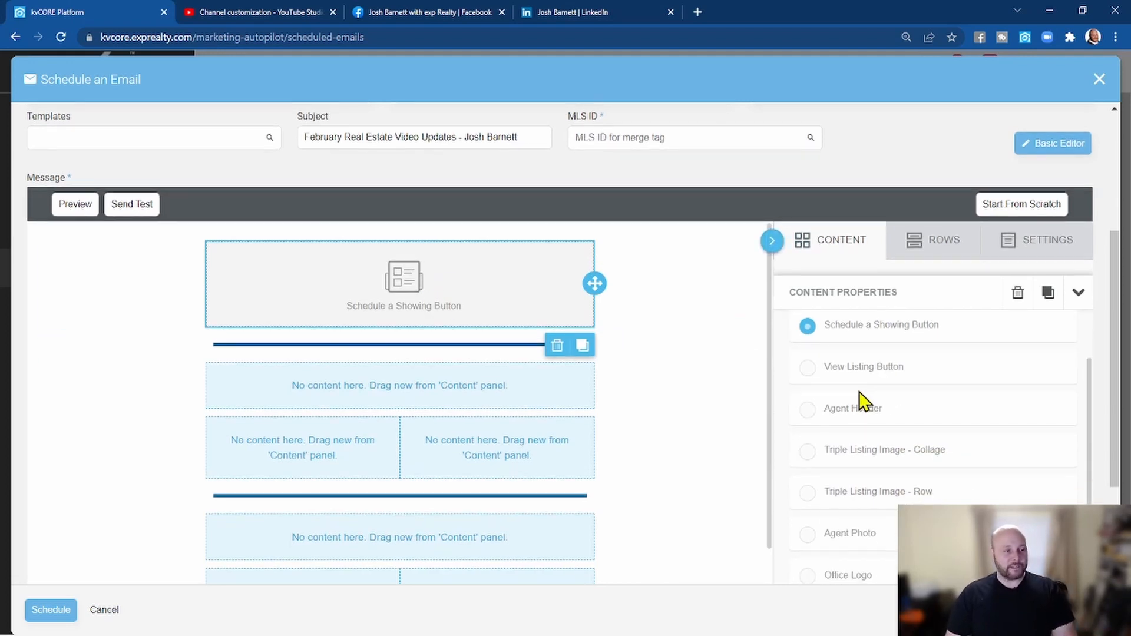
scroll(862, 400, "down", 2)
left_click(807, 344)
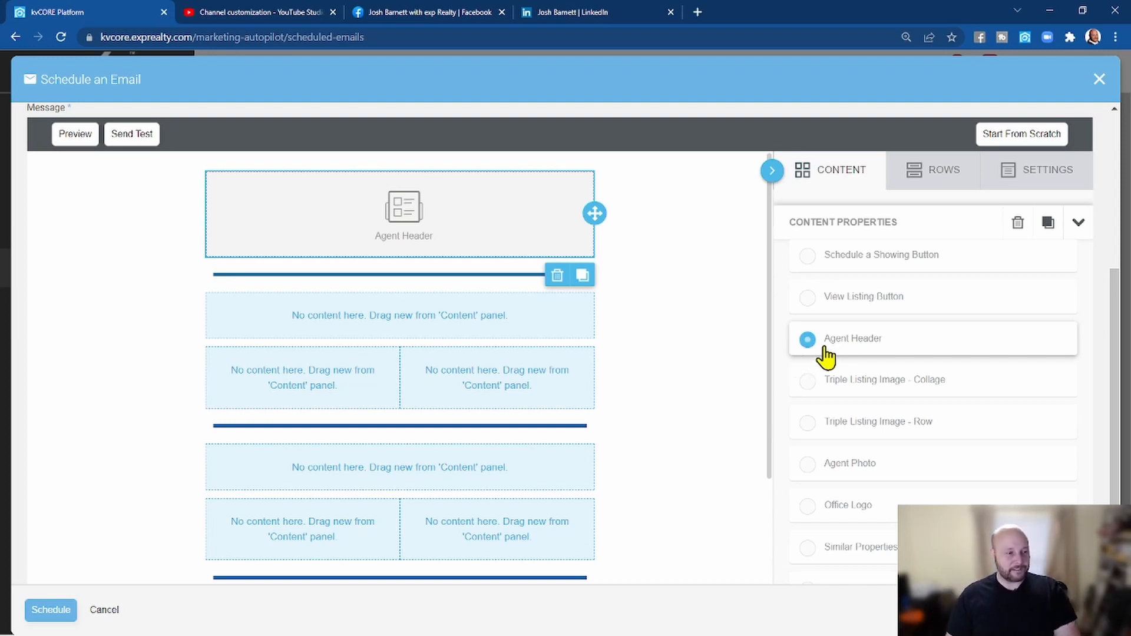
scroll(830, 307, "down", 1)
scroll(830, 311, "down", 2)
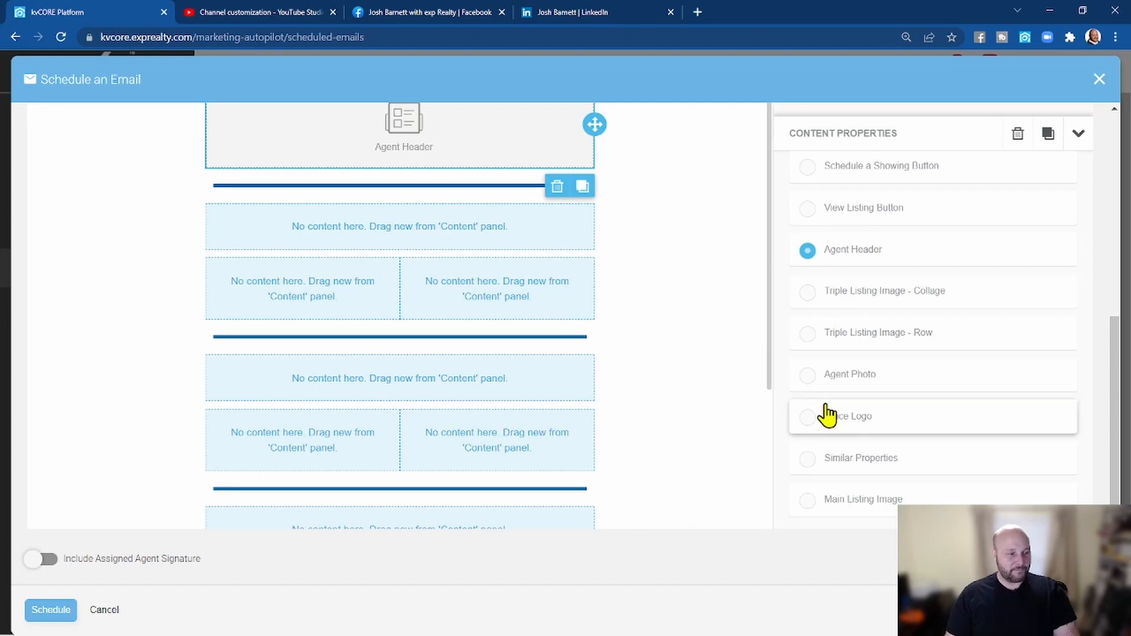
- Delete the Agent Header block from the email's first row
scroll(830, 400, "up", 4)
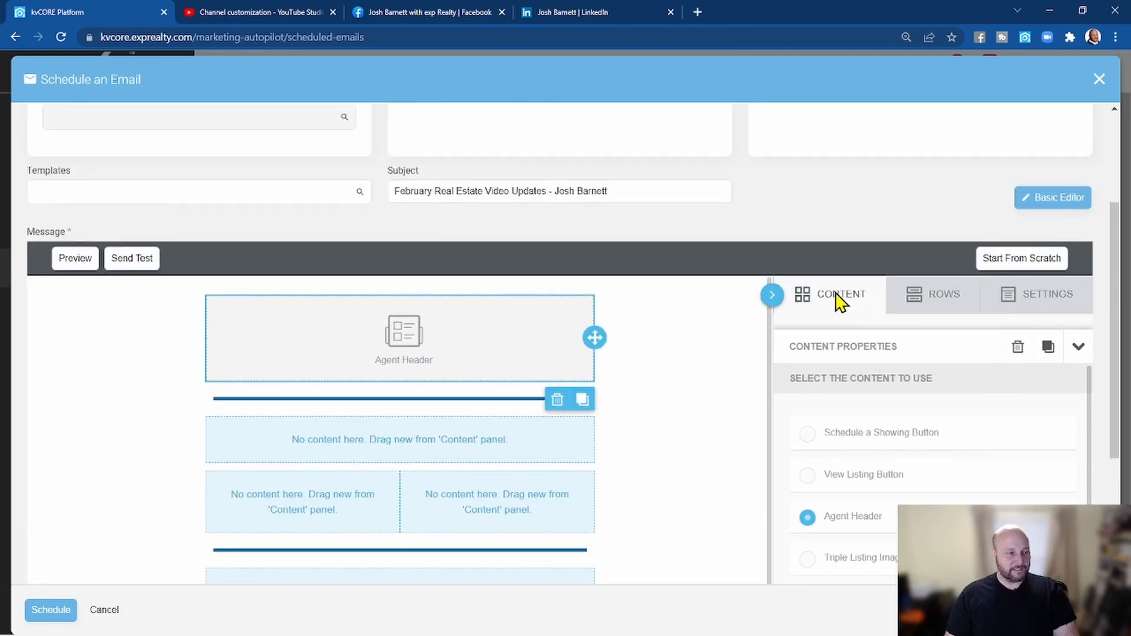
left_click(557, 400)
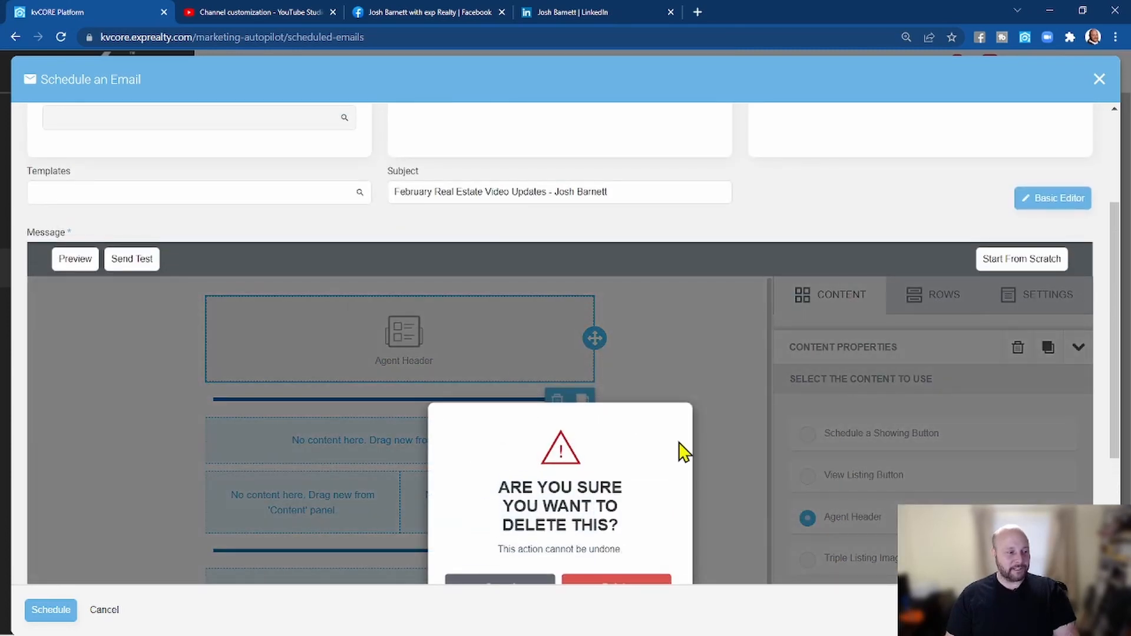
scroll(680, 442, "down", 5)
left_click(612, 381)
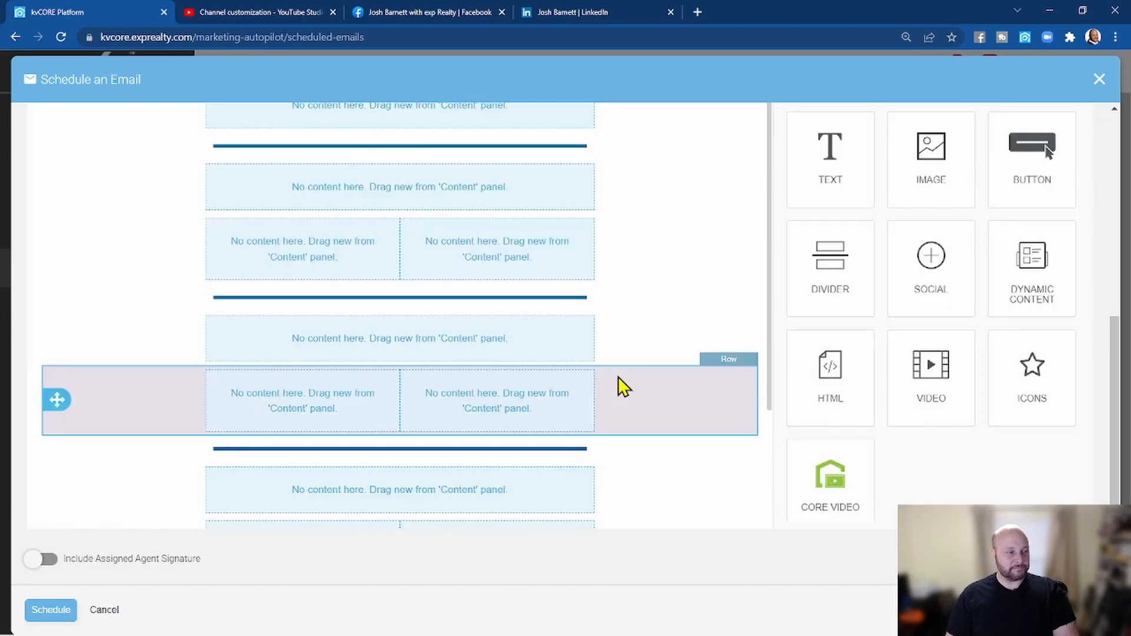
- Place an Image block in the empty first row of the email
scroll(638, 348, "up", 5)
scroll(567, 376, "down", 3)
scroll(570, 377, "down", 1)
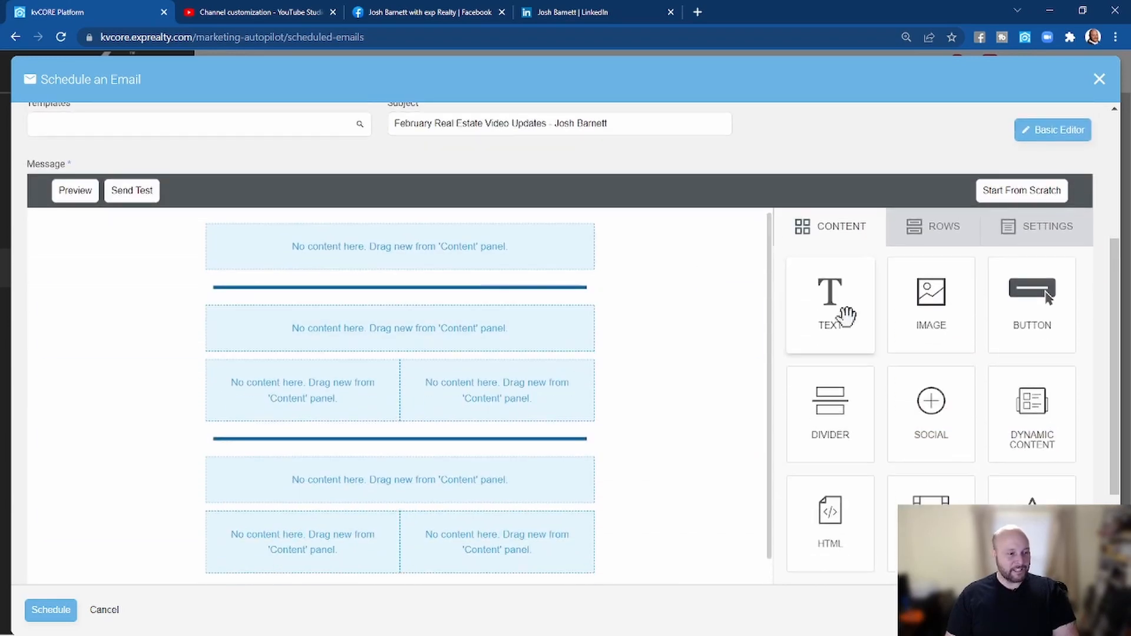
left_click_drag(931, 319, 518, 248)
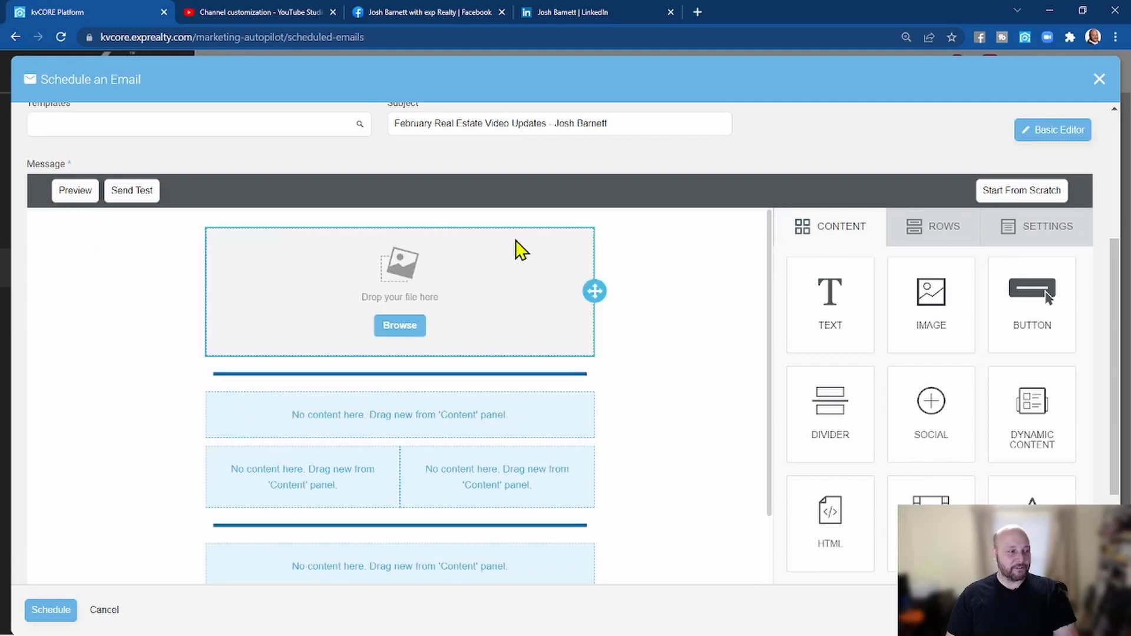
- Insert the eXp Realty "NEW Videos WEEKLY" banner from the file manager into the image block
left_click(401, 327)
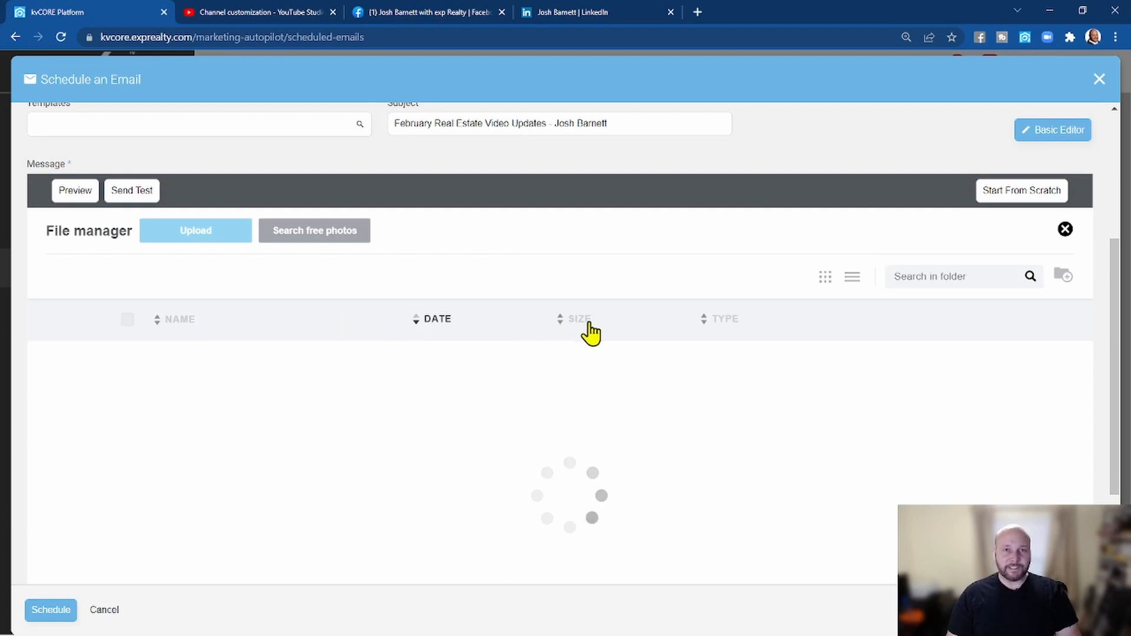
scroll(604, 330, "down", 1)
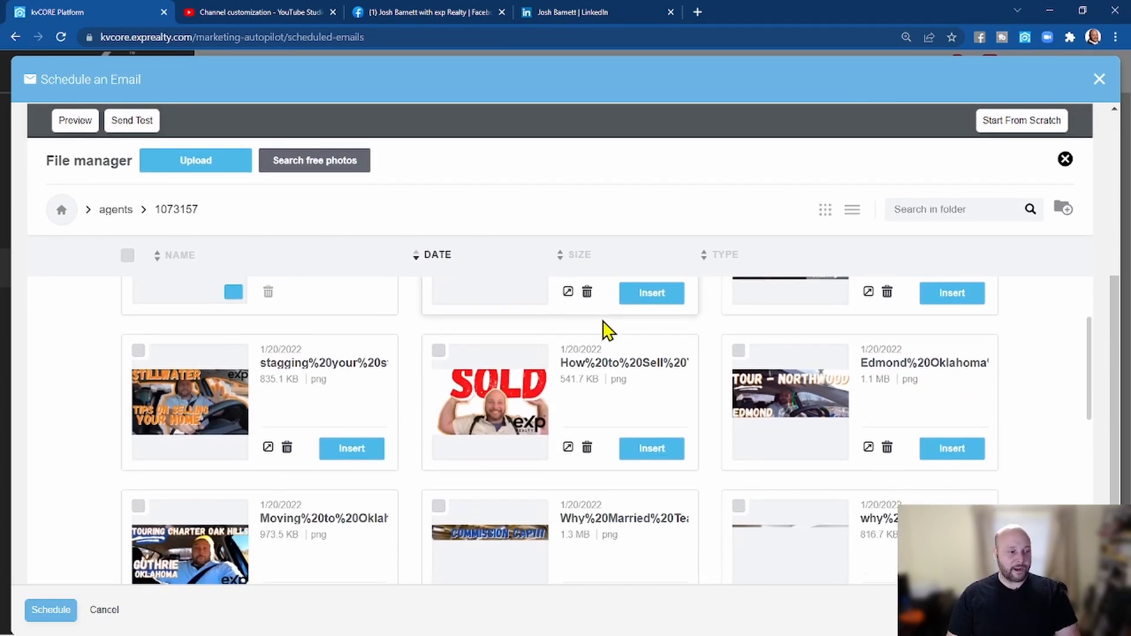
scroll(606, 330, "up", 2)
scroll(606, 331, "down", 4)
scroll(607, 330, "down", 5)
scroll(803, 382, "up", 2)
left_click(820, 439)
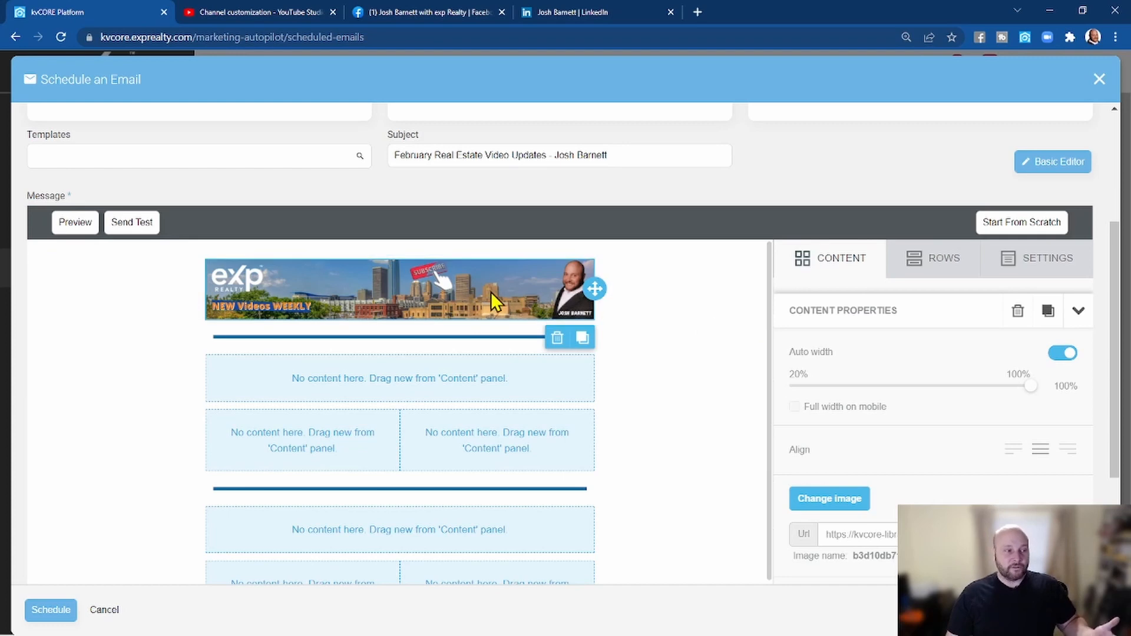
- Copy the YouTube icon's URL from the social block at the end of the email
scroll(648, 327, "down", 10)
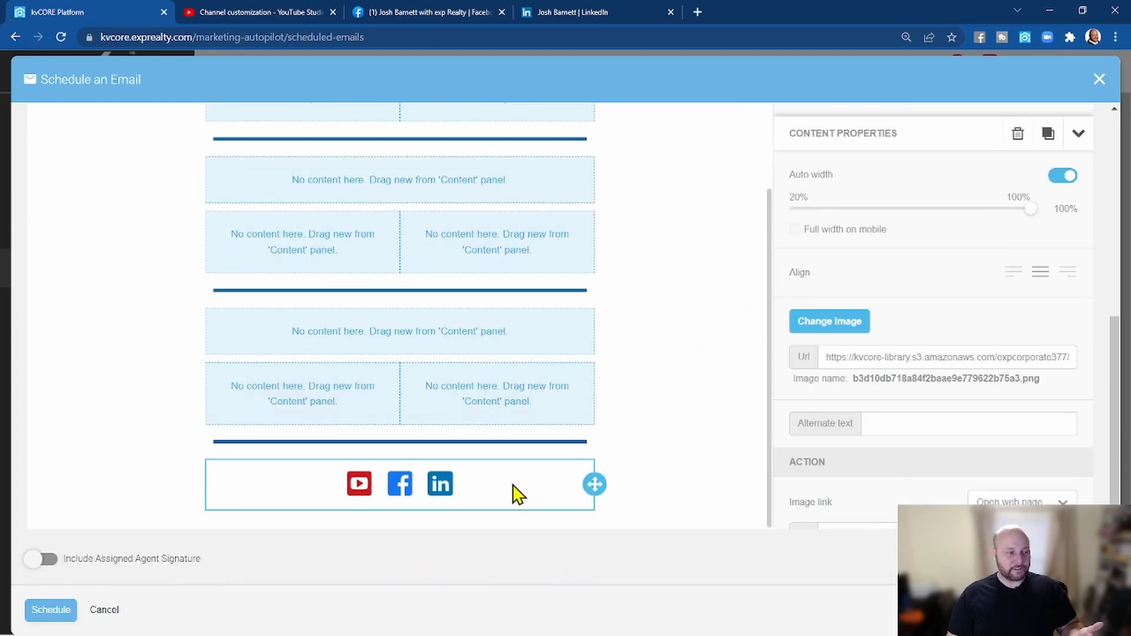
left_click(517, 494)
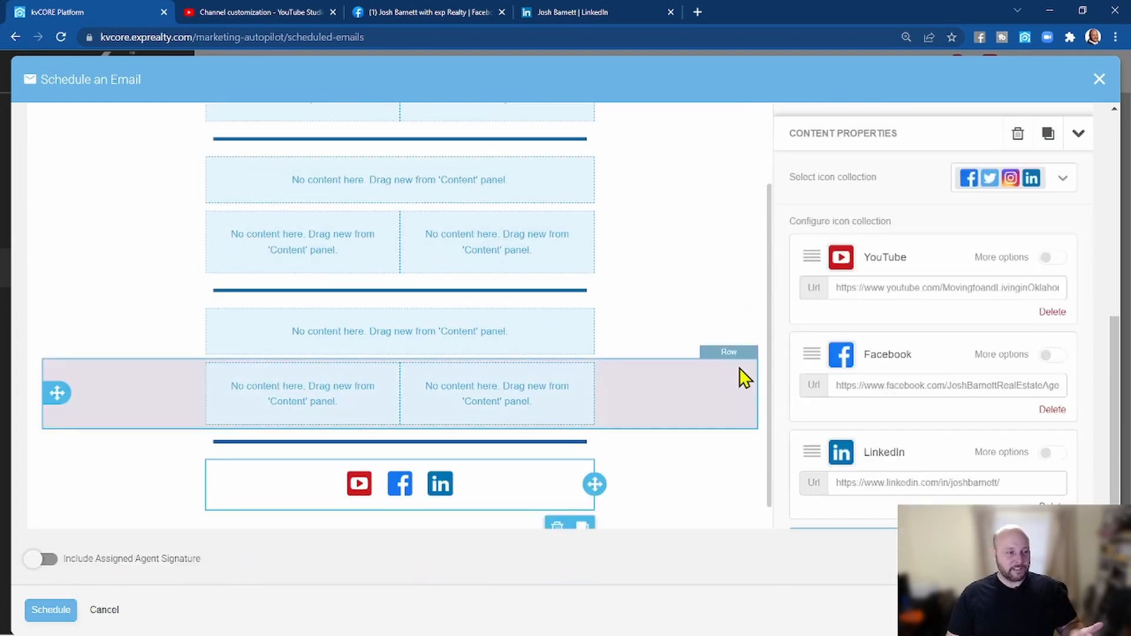
left_click(882, 287)
key("ctrl+a")
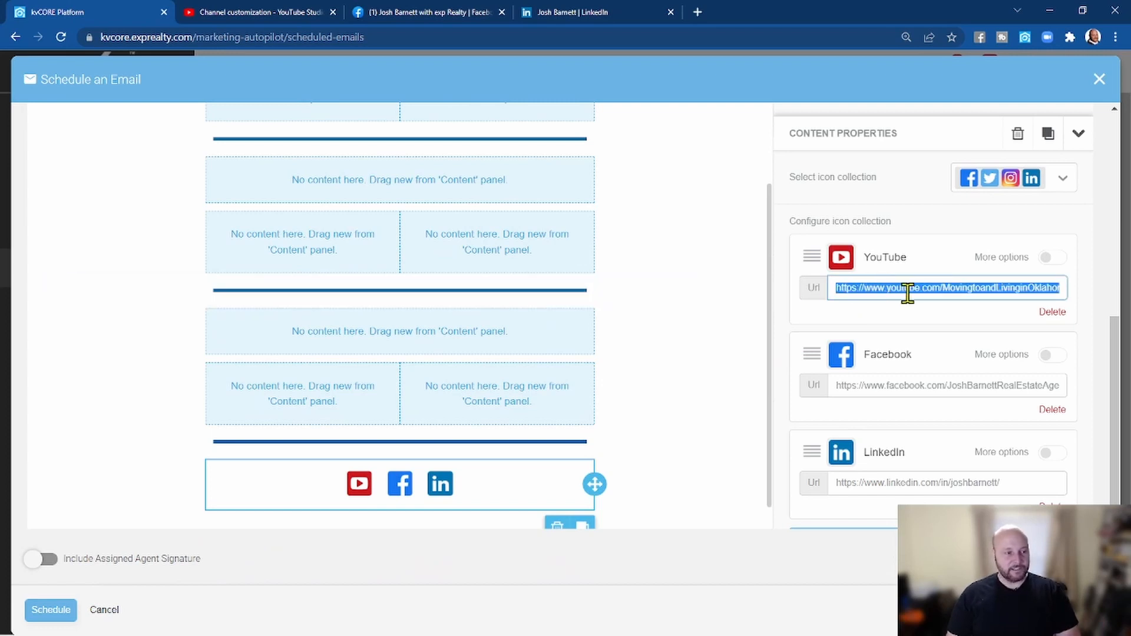
scroll(728, 313, "up", 10)
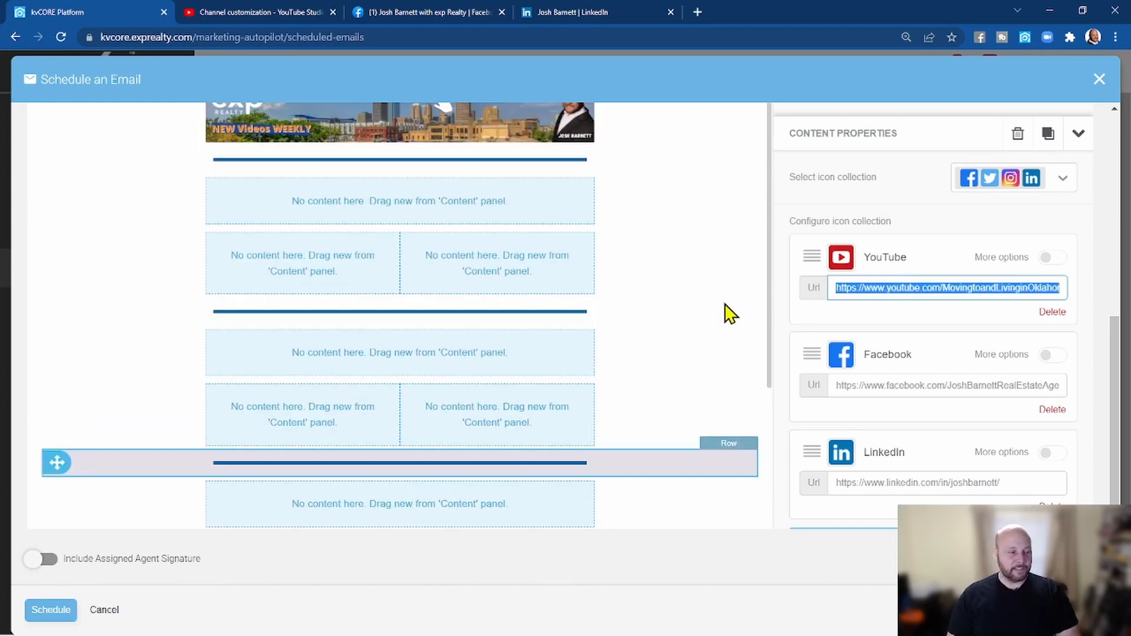
scroll(476, 329, "down", 4)
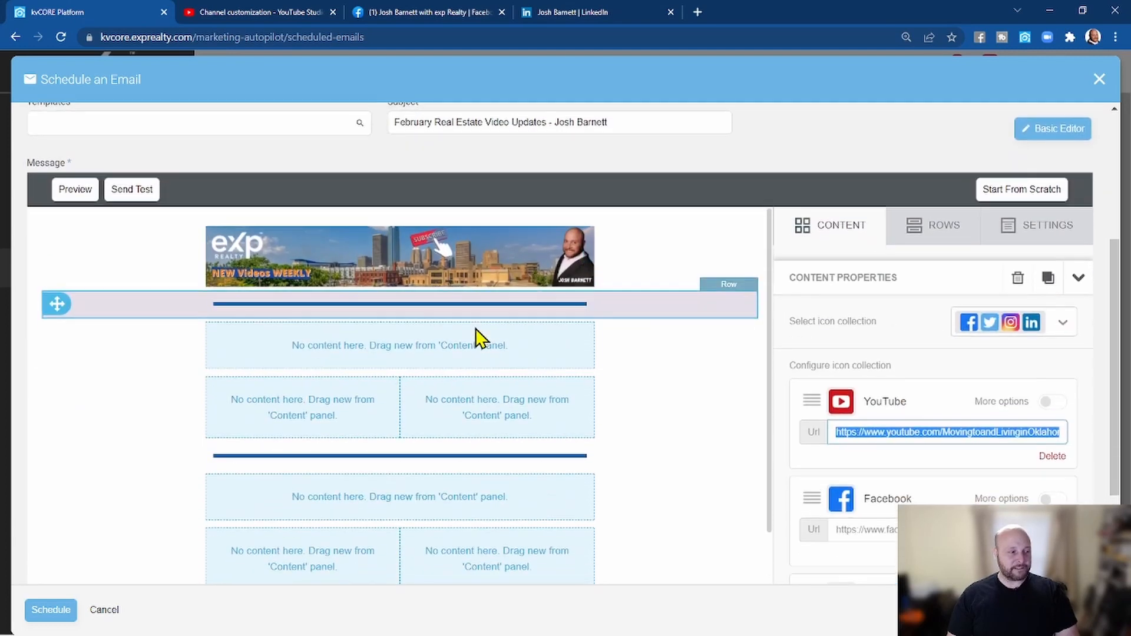
- Link the header banner to the copied YouTube channel URL as a web page
left_click(466, 274)
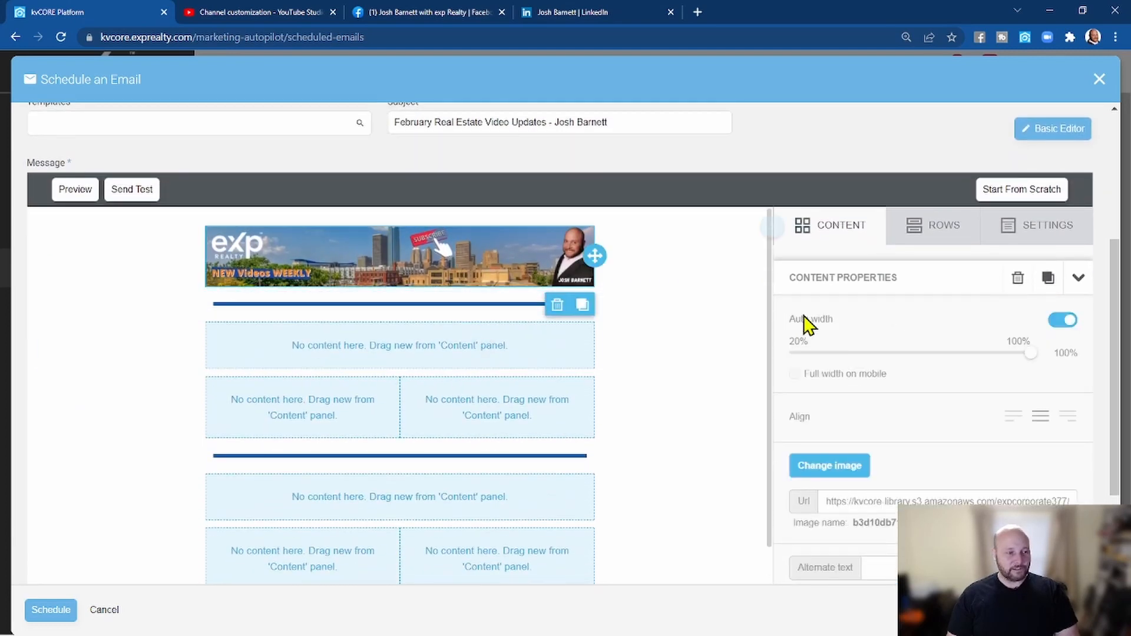
scroll(894, 415, "down", 1)
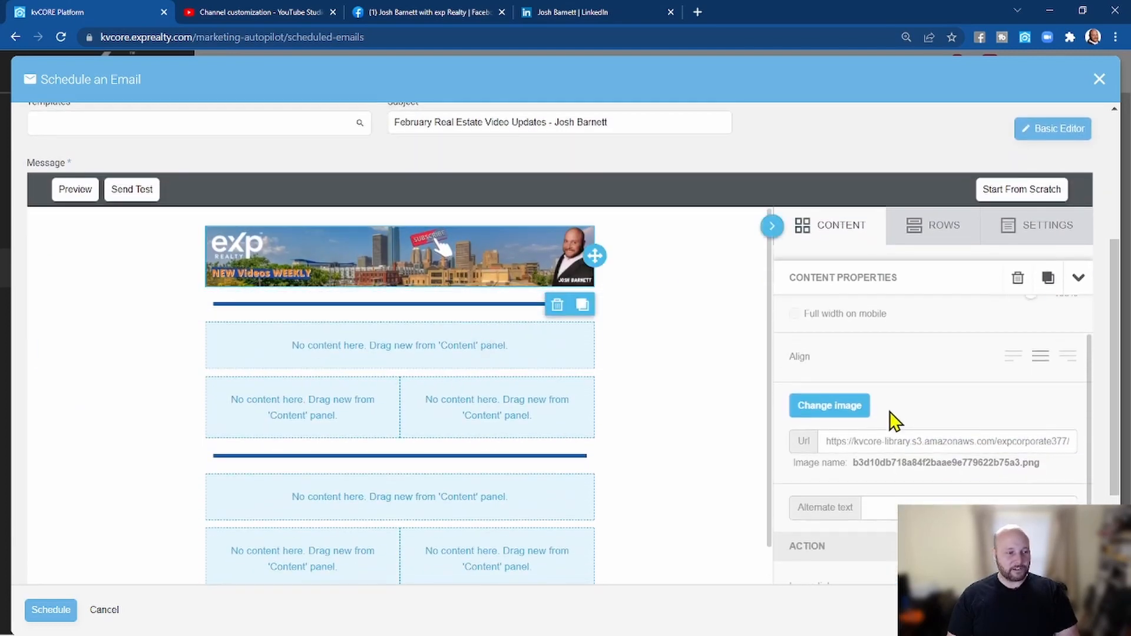
scroll(898, 470, "down", 2)
left_click(889, 462)
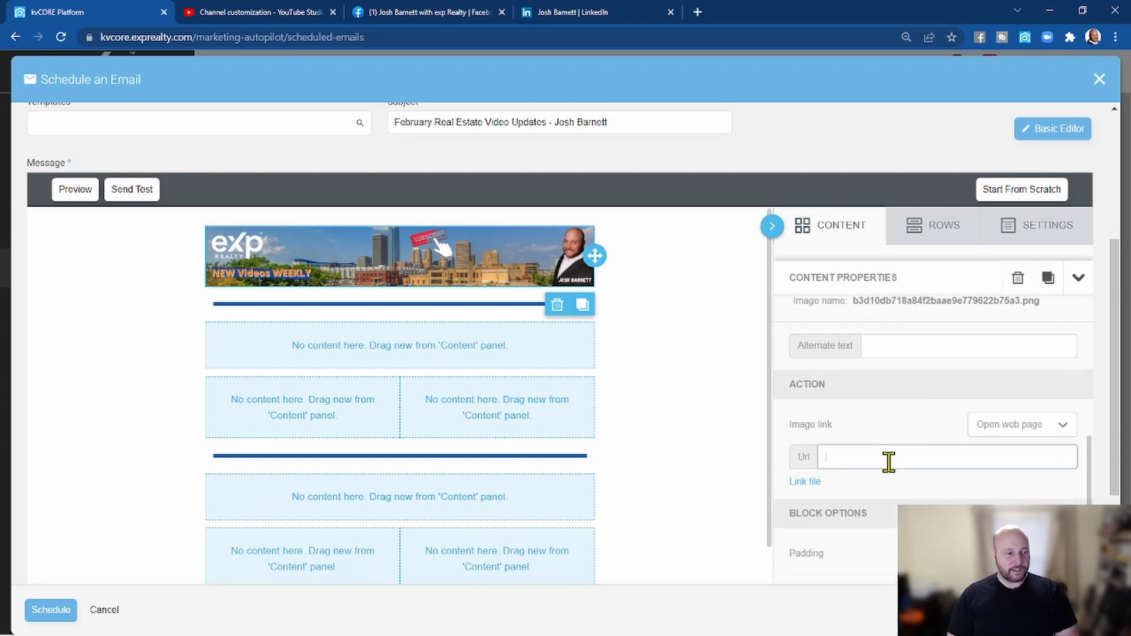
key("ctrl+v")
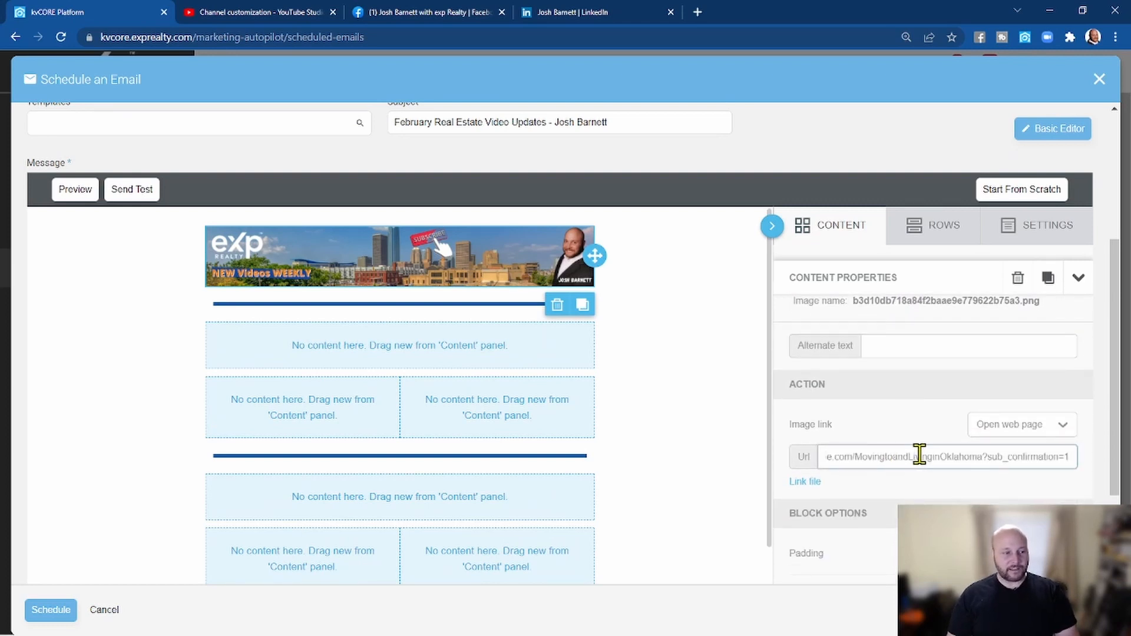
scroll(922, 459, "down", 3)
scroll(922, 462, "up", 5)
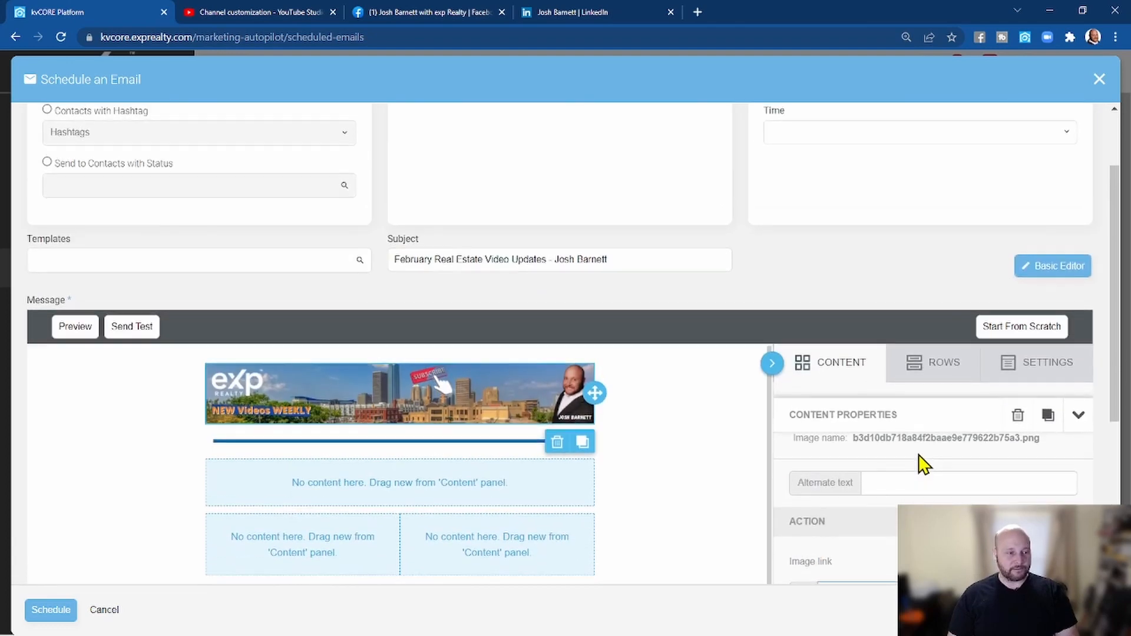
scroll(922, 464, "down", 5)
left_click(722, 338)
scroll(643, 230, "up", 5)
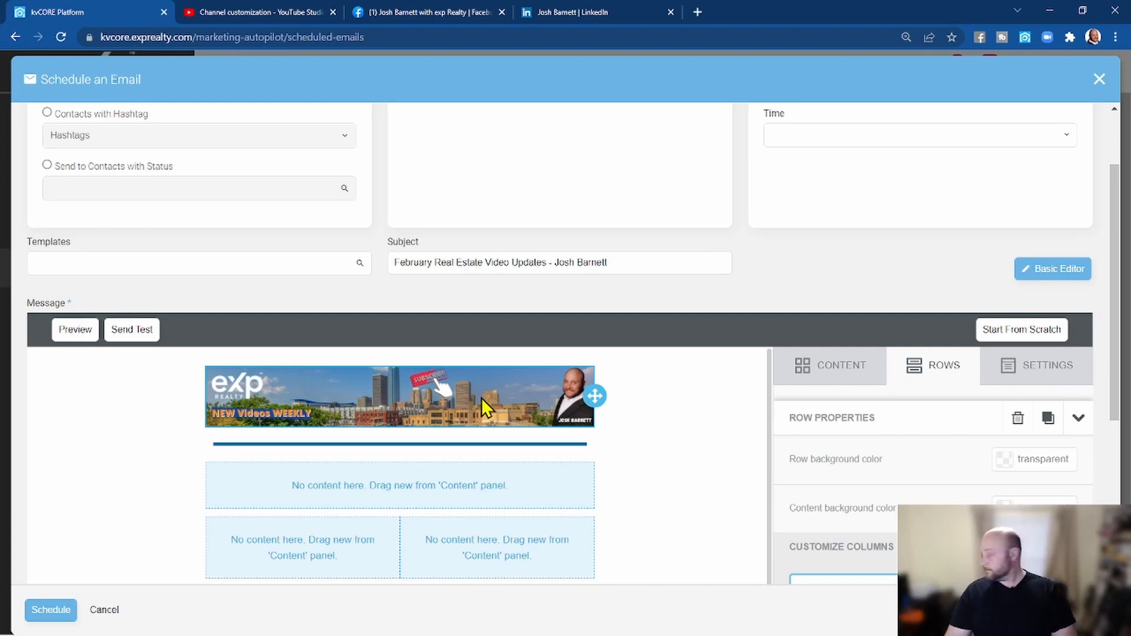
scroll(488, 394, "down", 3)
scroll(493, 402, "up", 4)
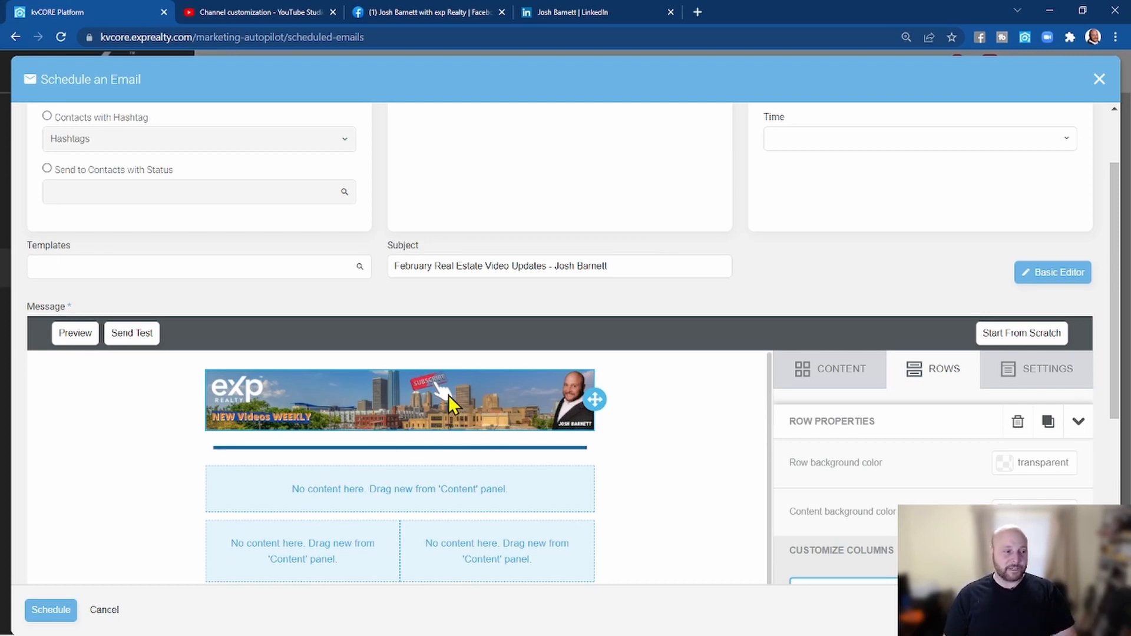
- Add a Text block to the empty single-column row below the first divider
scroll(449, 405, "down", 2)
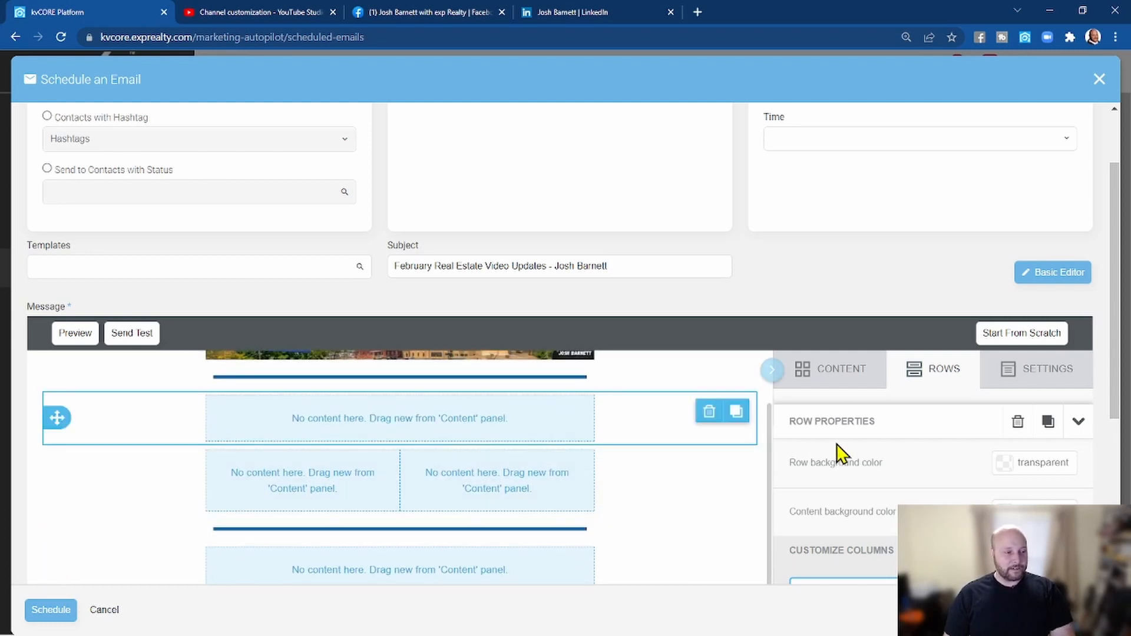
left_click(837, 372)
left_click_drag(828, 445, 460, 487)
scroll(465, 500, "down", 2)
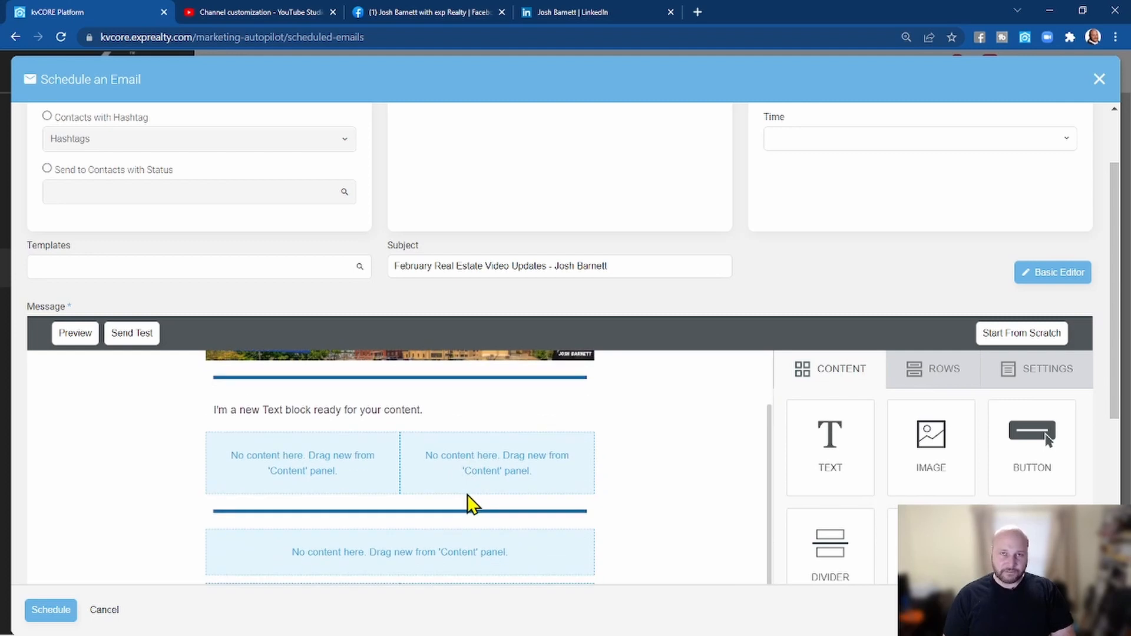
- Replace the text block's placeholder with "Enjoy these Neighborhood Drives" and a second line reading "CLICK to Watch"
left_click(448, 411)
left_click_drag(449, 411, 204, 409)
type("En")
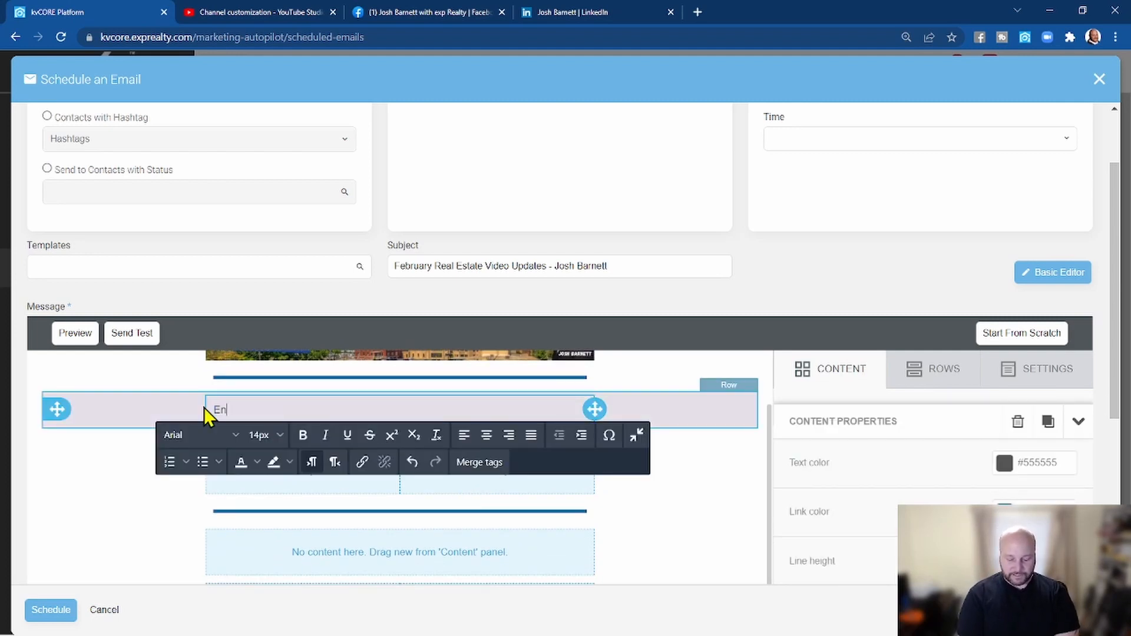
type("joy these Nei")
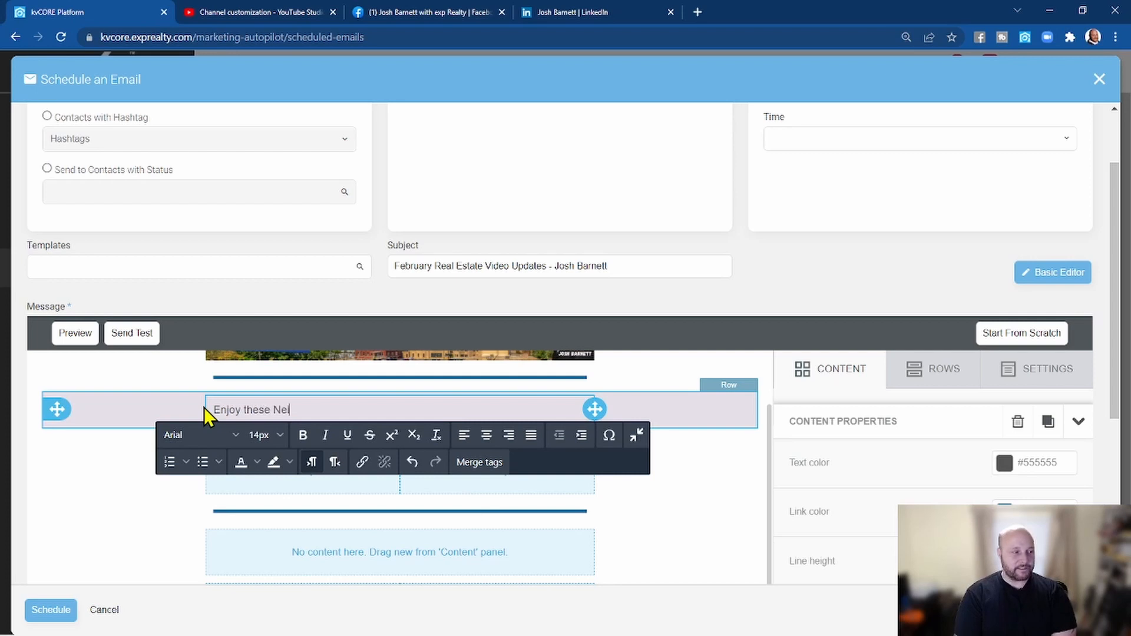
type("ghborhood Dr")
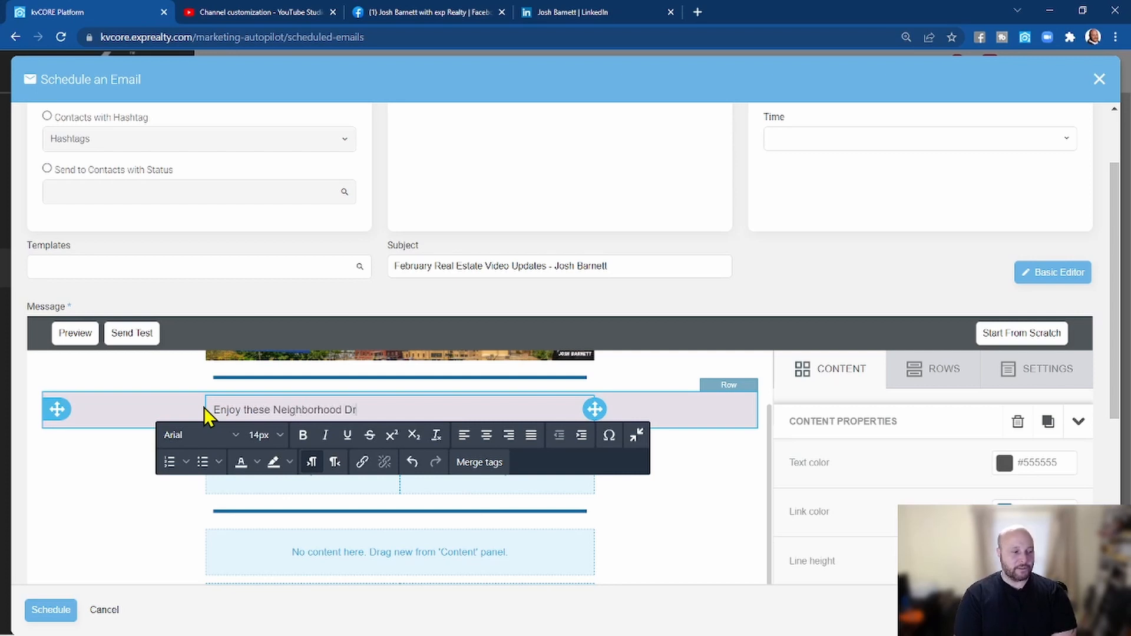
type("ives")
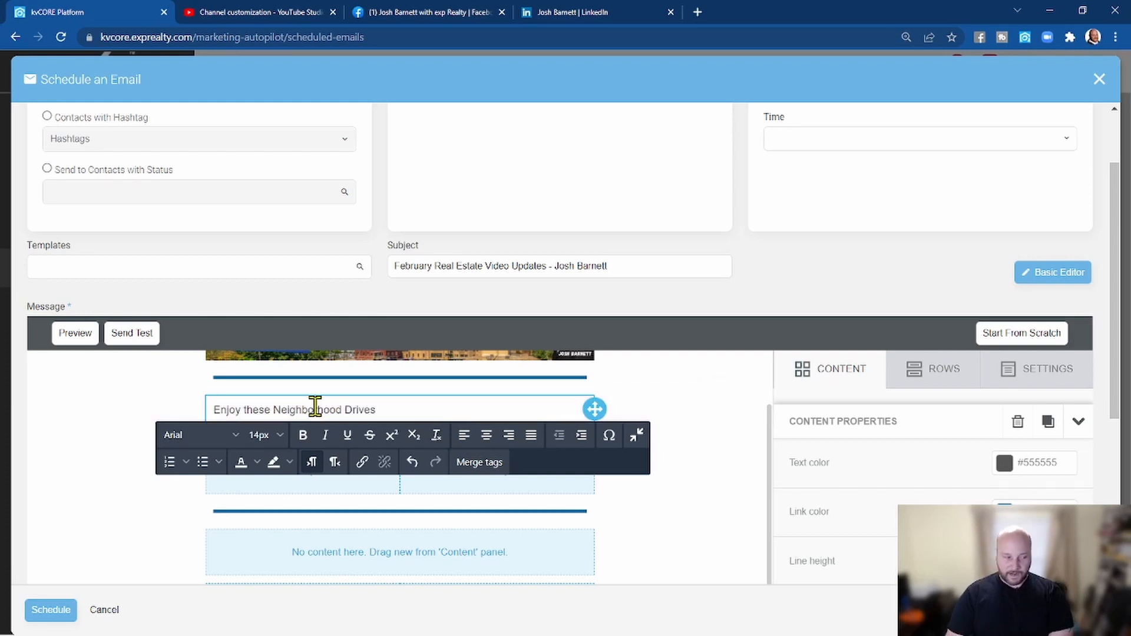
key("Return")
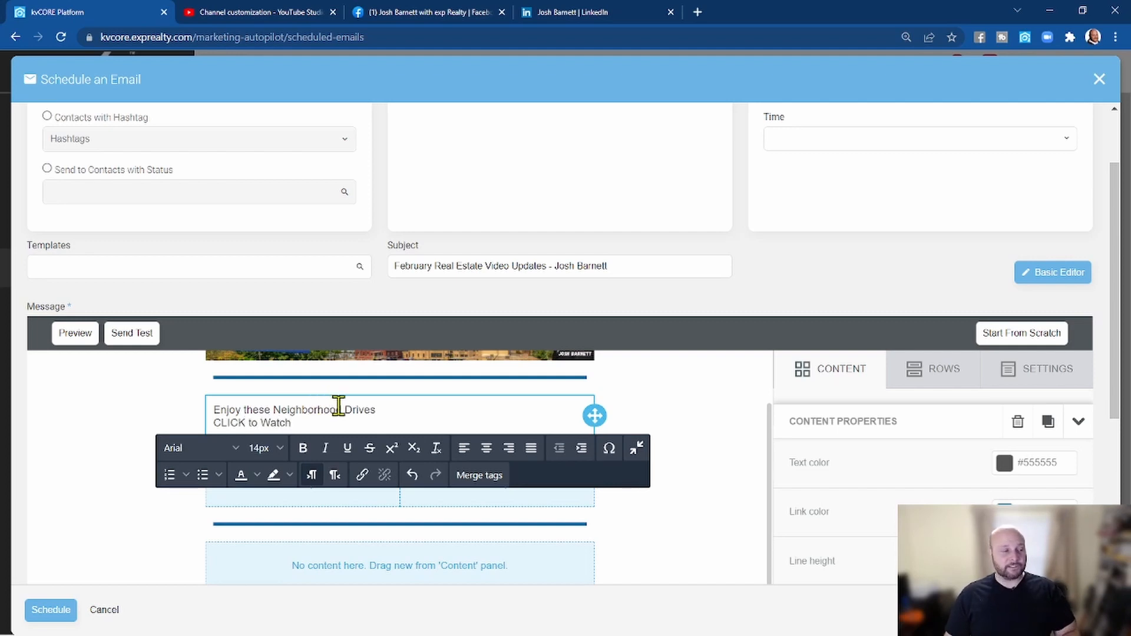
scroll(361, 429, "down", 1)
scroll(361, 429, "up", 2)
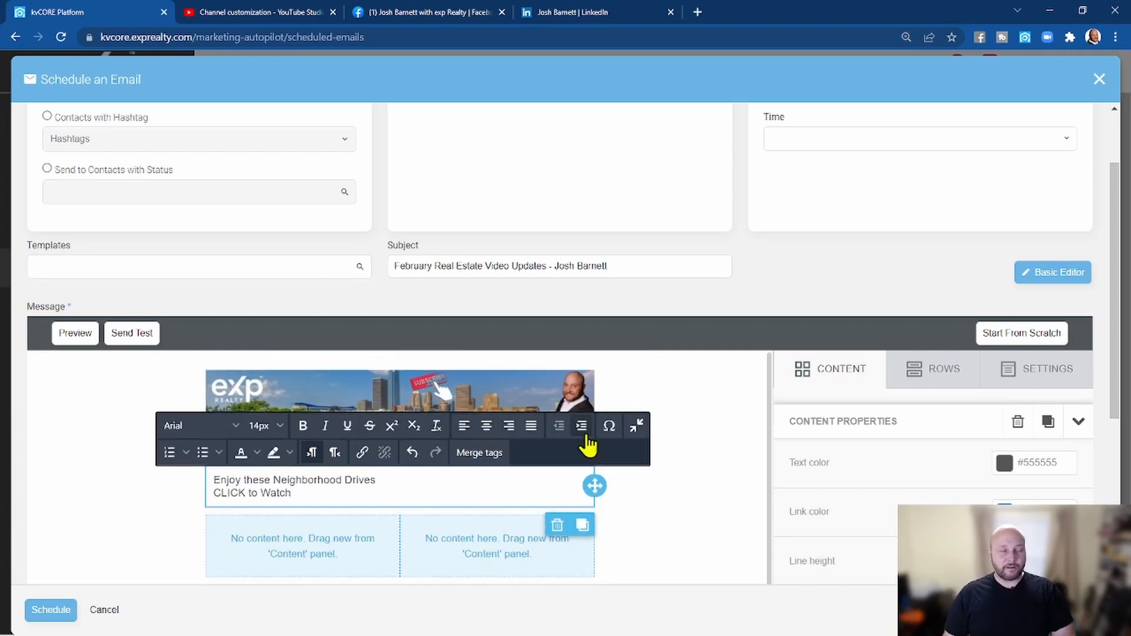
scroll(745, 482, "down", 1)
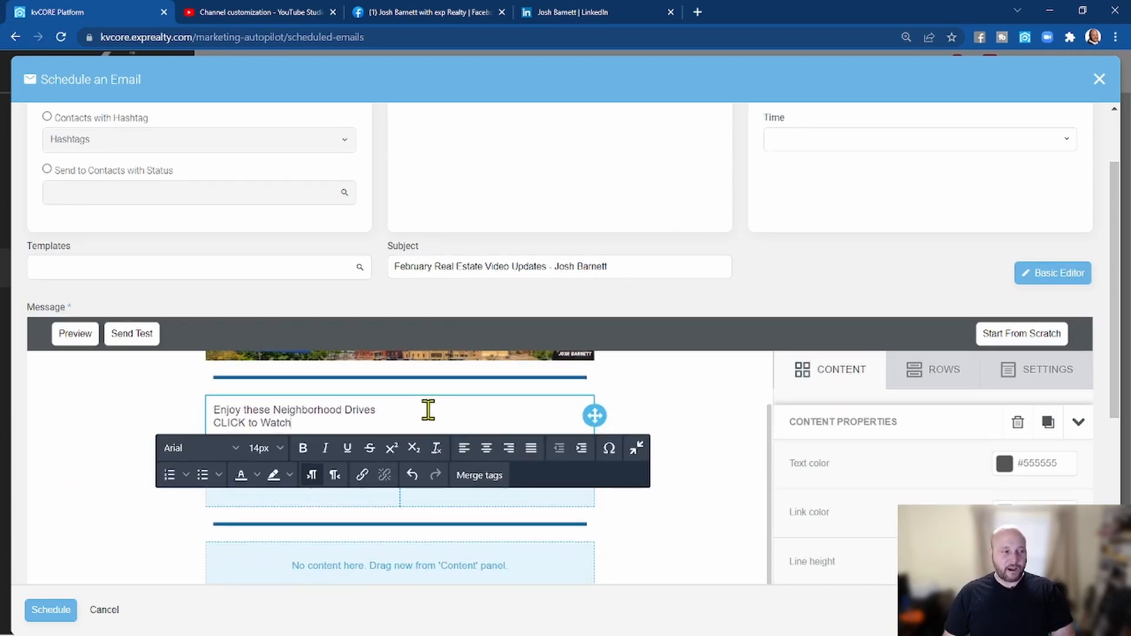
- Center both lines of the text block and set their font size to 20px
left_click_drag(334, 420, 210, 408)
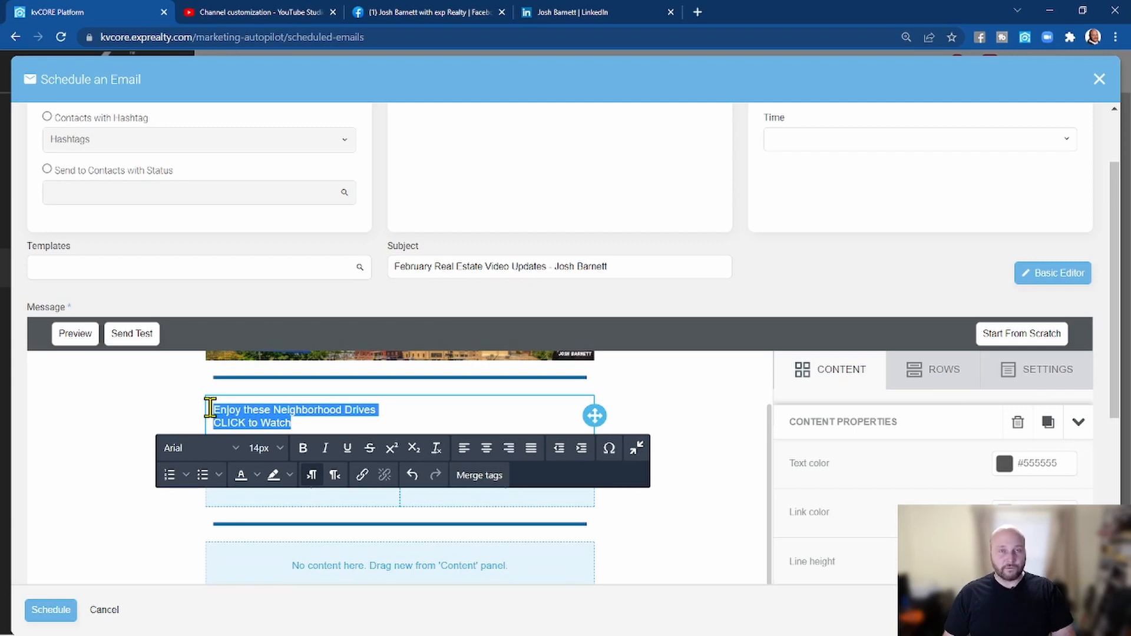
left_click(487, 449)
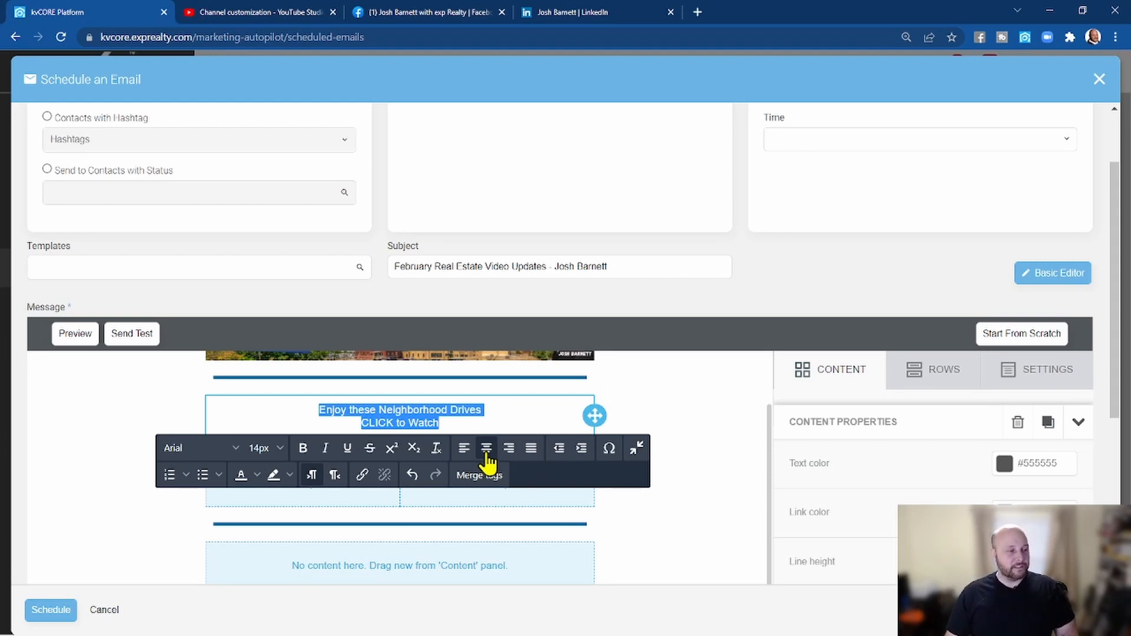
left_click(278, 456)
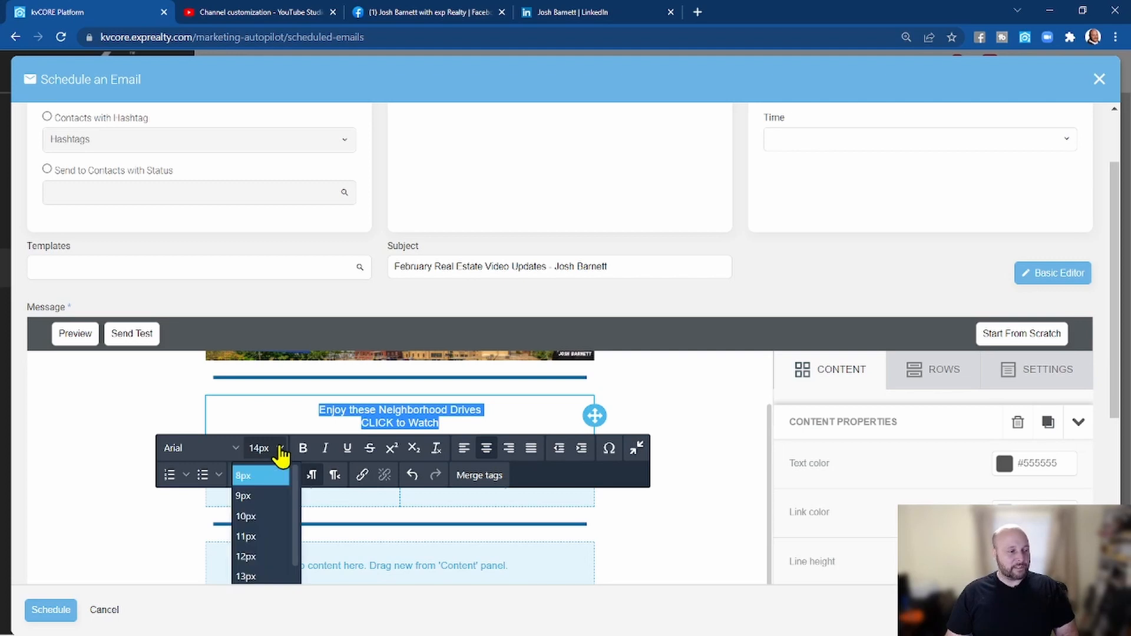
scroll(254, 554, "down", 3)
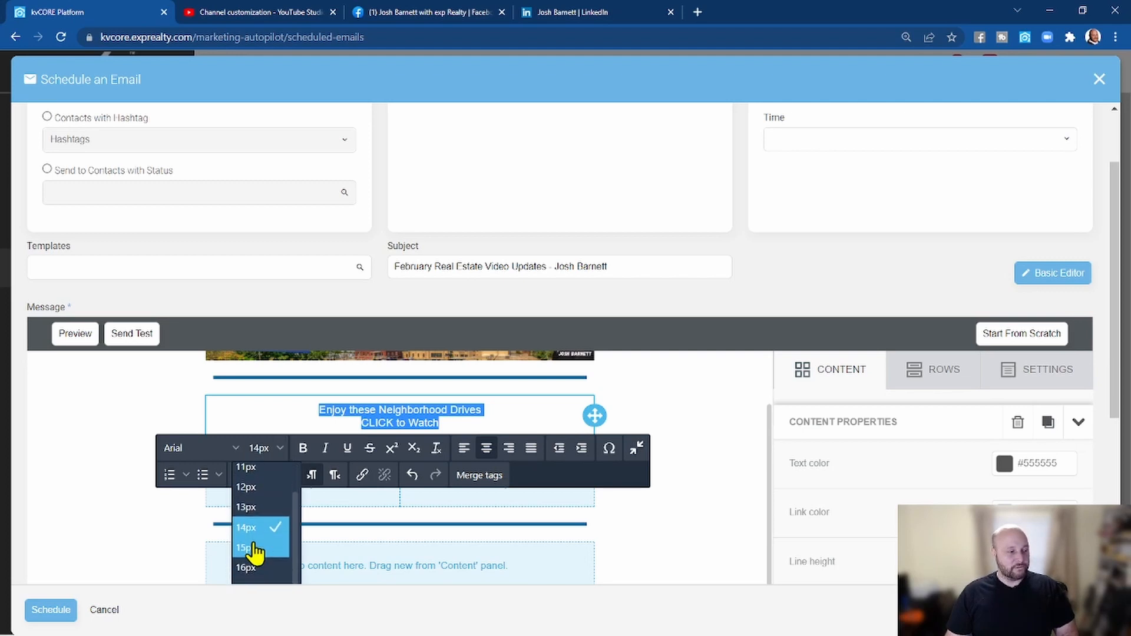
left_click(254, 554)
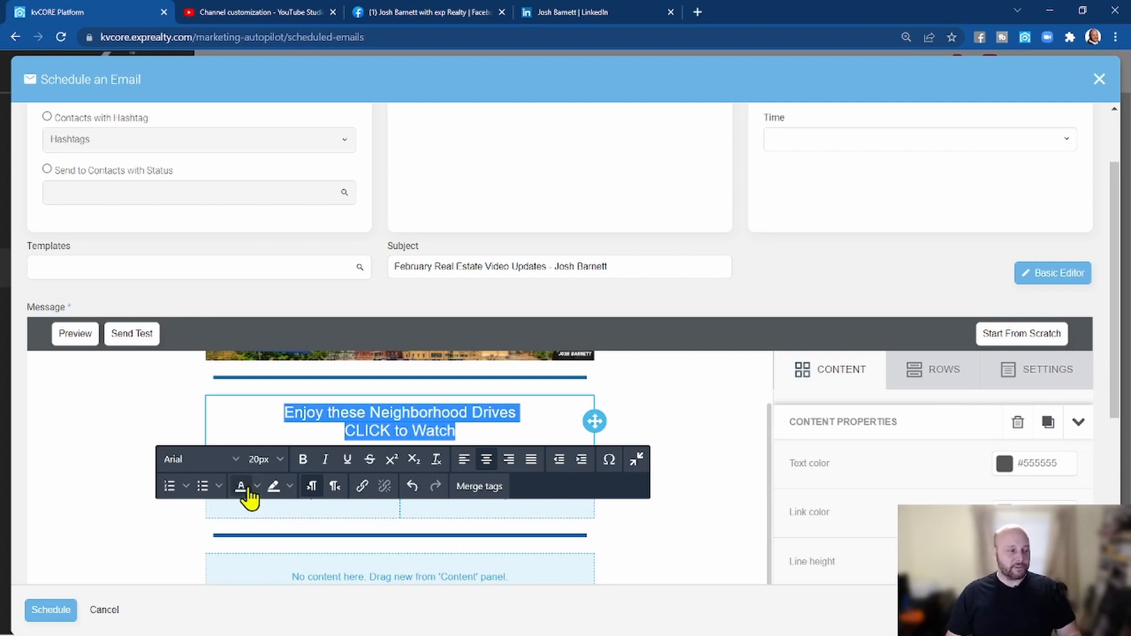
- Make both lines of the text block bold and color them dark blue
left_click(305, 462)
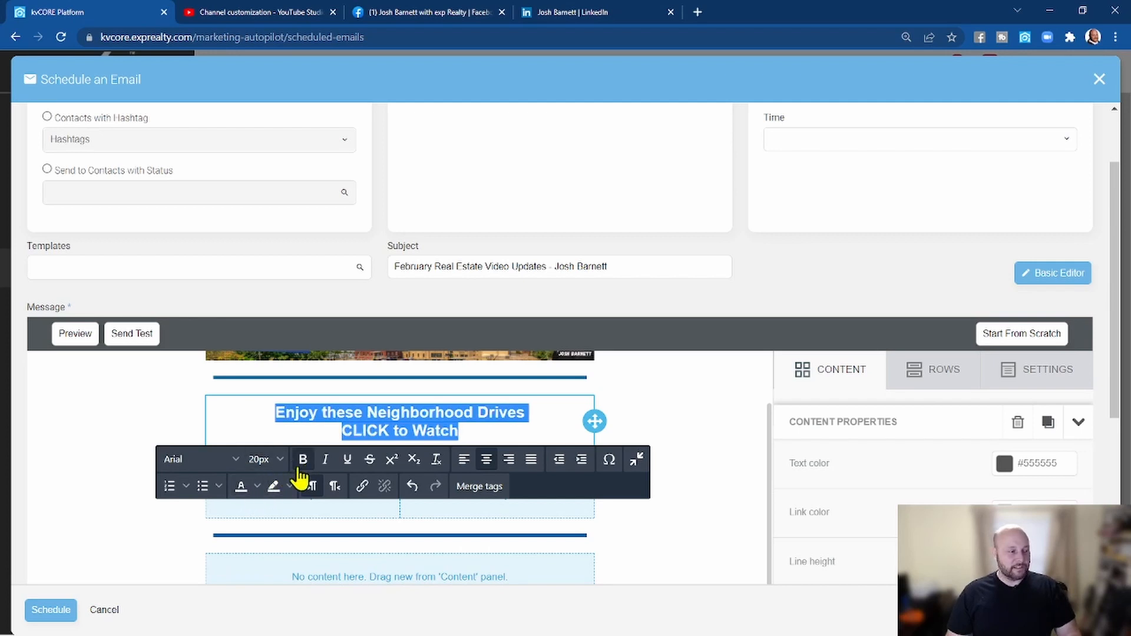
left_click(256, 488)
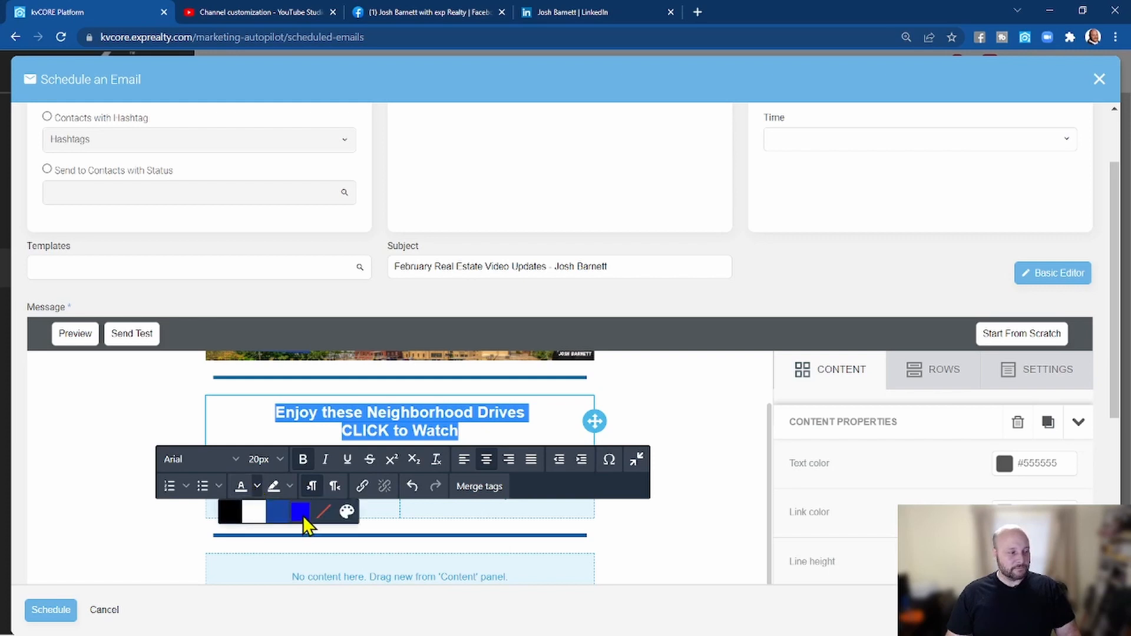
left_click(279, 512)
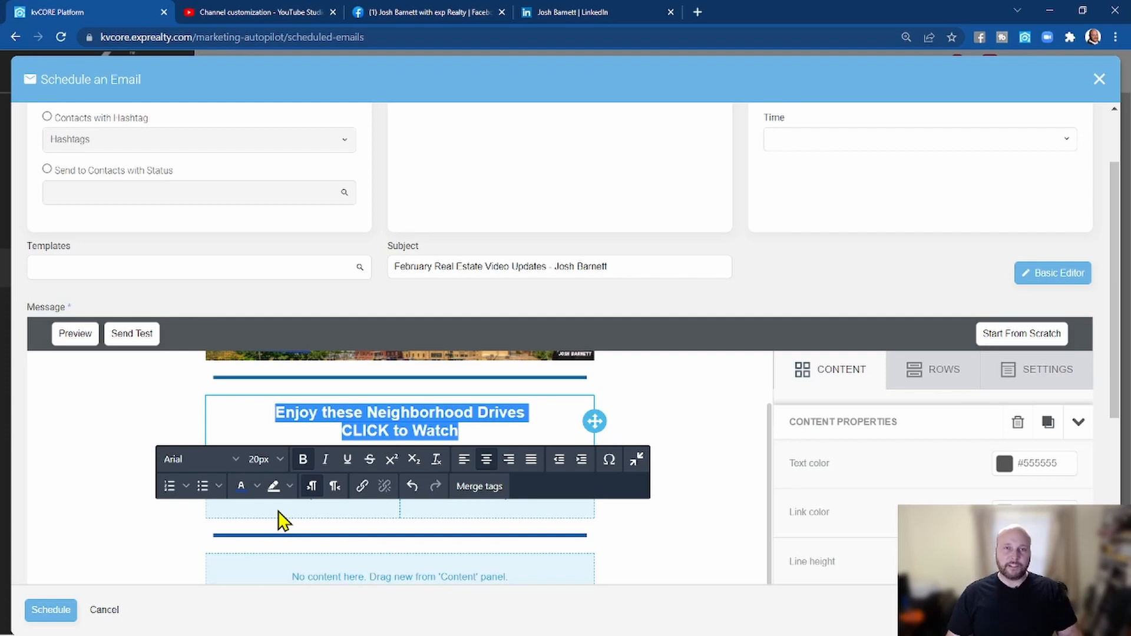
left_click(339, 423)
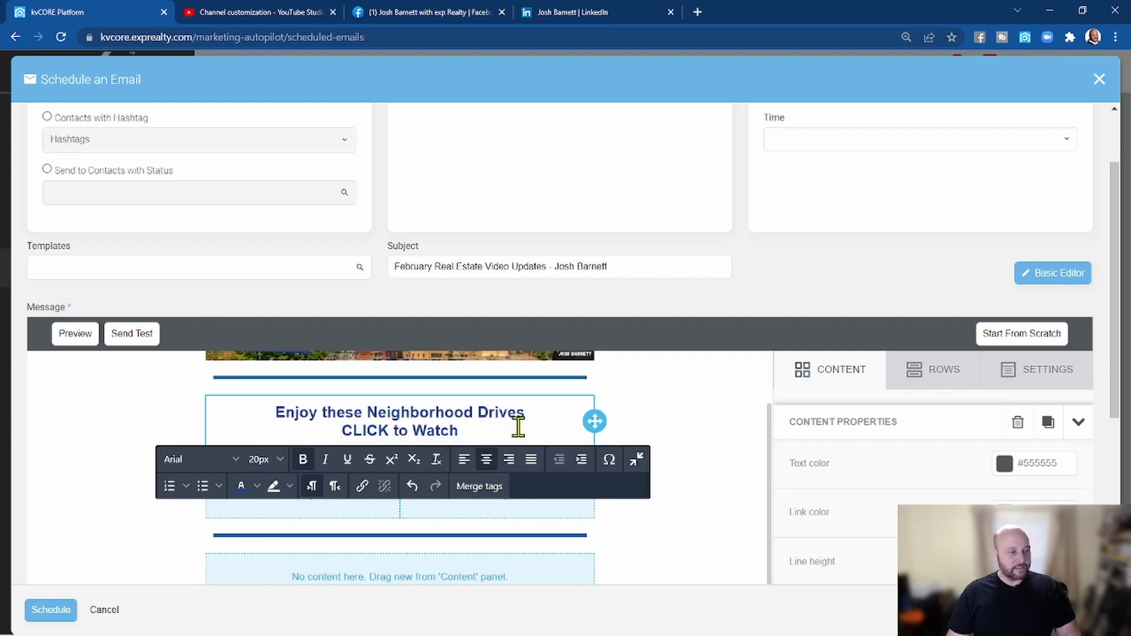
- Add an HTML block to each column of the two-column row below the "Enjoy these Neighborhood Drives" heading
left_click(687, 429)
scroll(674, 454, "down", 1)
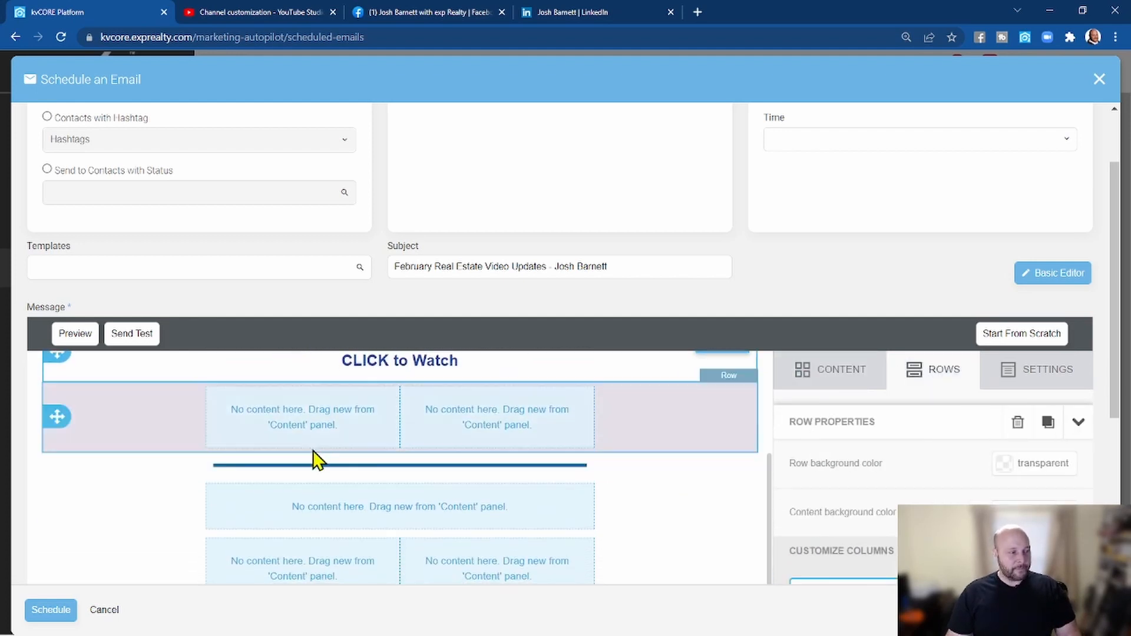
left_click(843, 375)
scroll(868, 471, "down", 1)
scroll(868, 471, "down", 4)
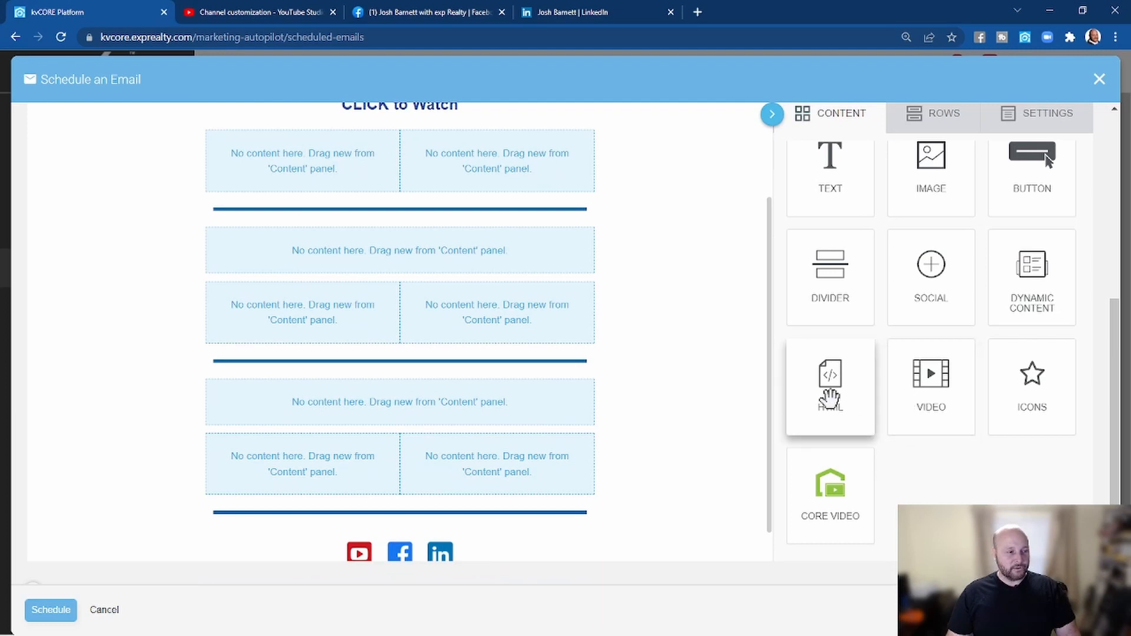
mouse_move(830, 396)
left_mouse_down()
mouse_move(475, 247)
mouse_move(346, 169)
mouse_move(307, 273)
left_mouse_up()
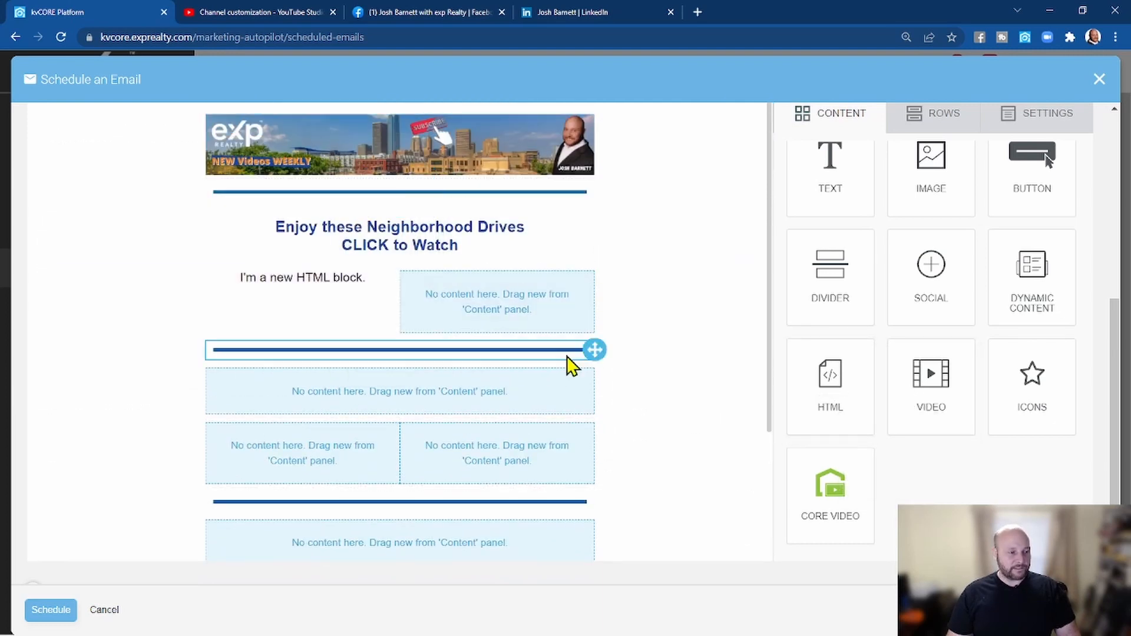
left_click_drag(828, 389, 523, 298)
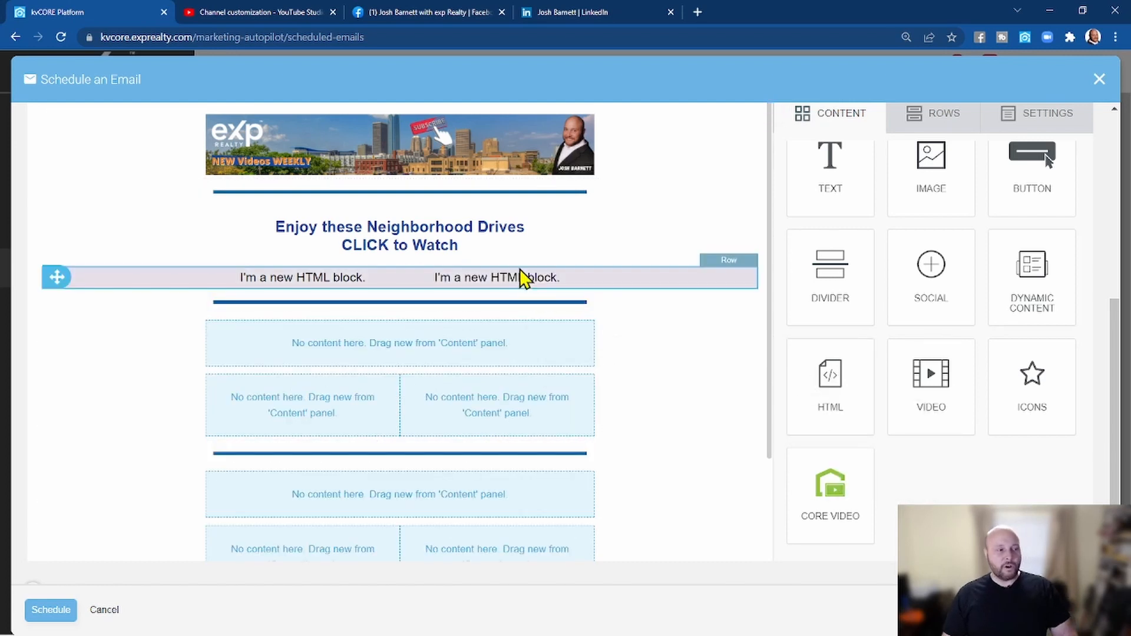
- Add an Image block to the second column below the "Enjoy these Neighborhood Drives" heading and delete that column's HTML block
mouse_move(934, 195)
left_mouse_down()
mouse_move(715, 318)
mouse_move(548, 286)
left_mouse_up()
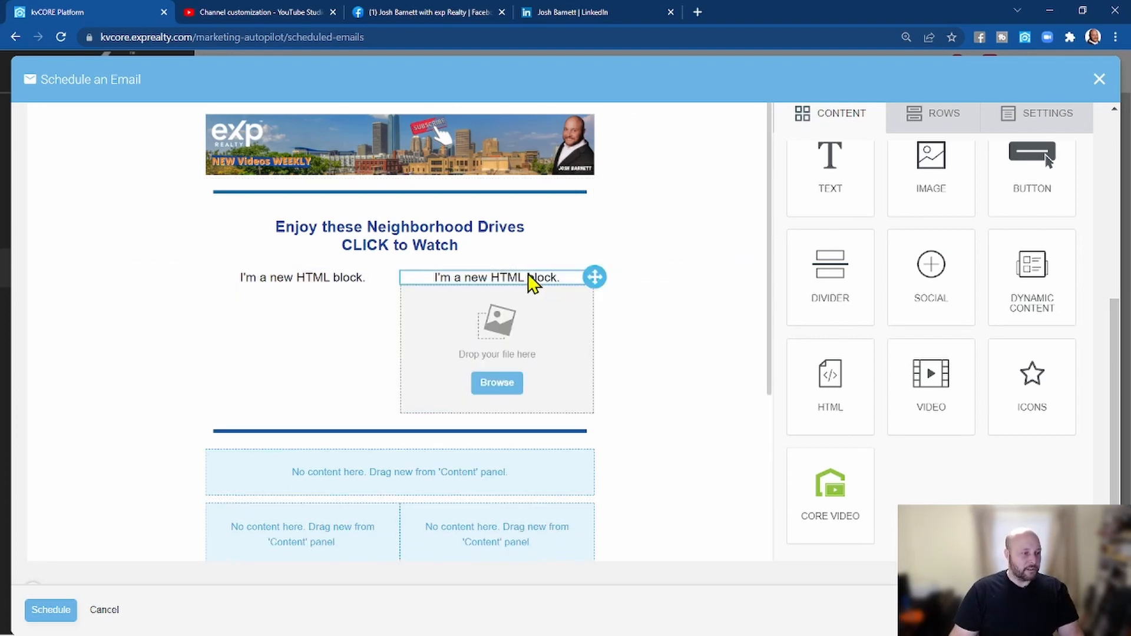
left_click(528, 274)
left_click(562, 300)
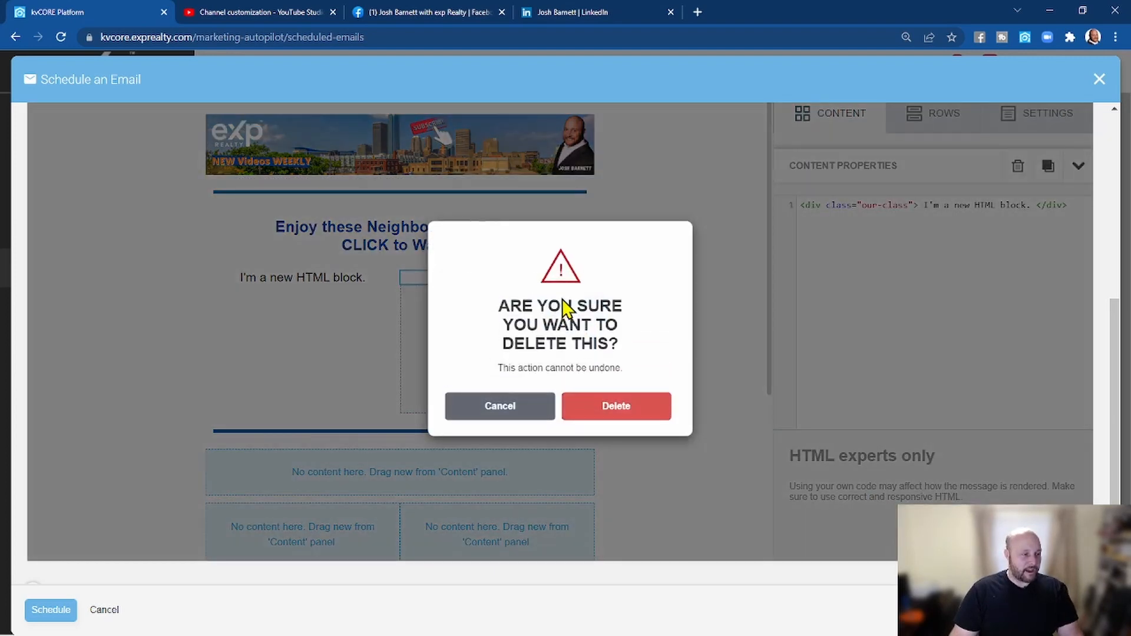
left_click(620, 412)
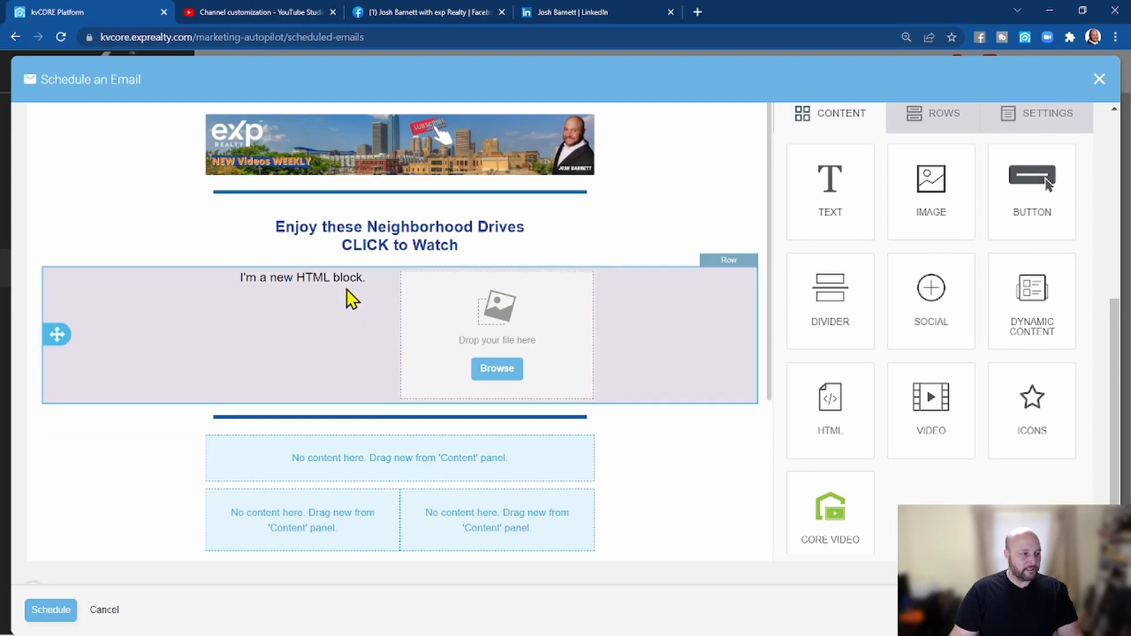
- Add an Image block to the first column of the same row and delete the HTML block above it
left_click_drag(929, 176, 277, 283)
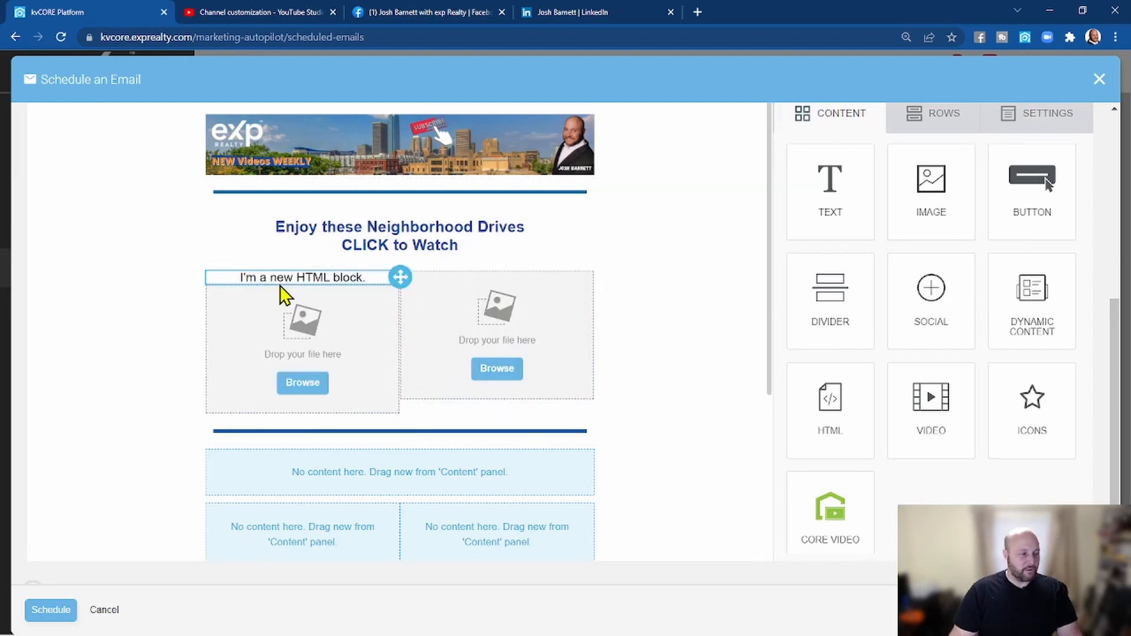
left_click(366, 281)
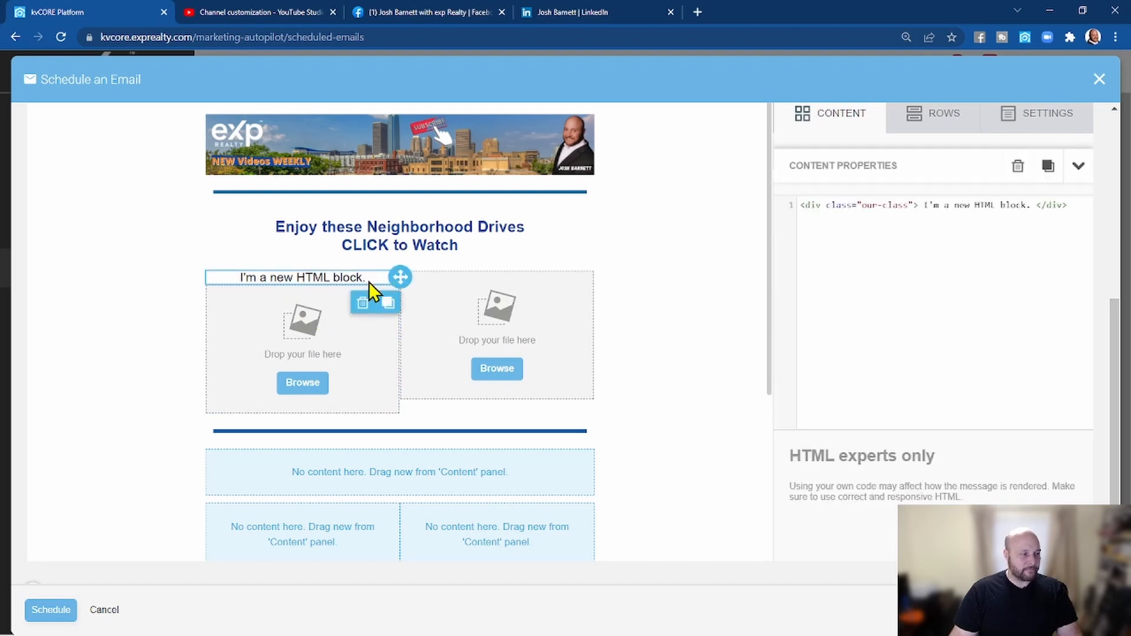
left_click(361, 304)
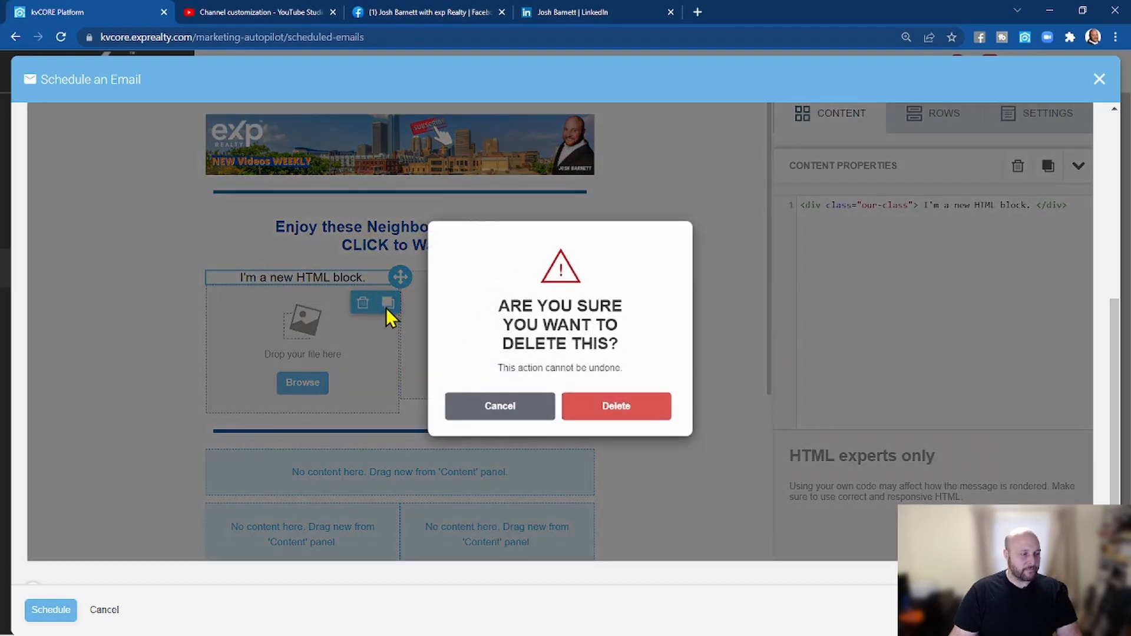
left_click(622, 410)
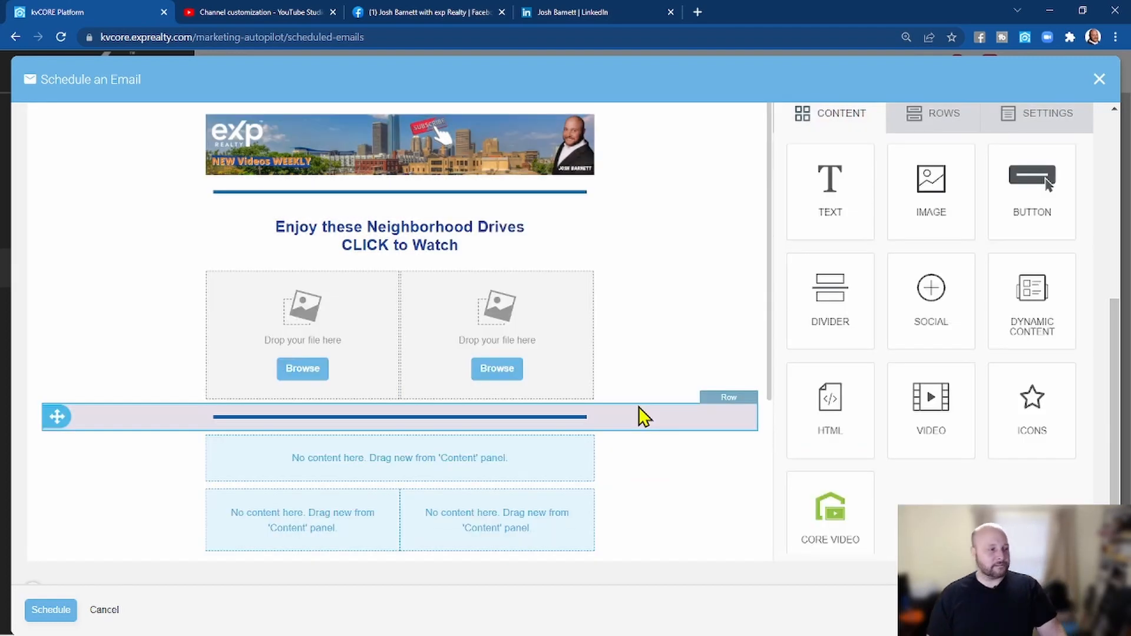
- Add Image blocks to both columns of the two remaining empty two-column rows
scroll(648, 377, "down", 3)
left_click_drag(901, 232, 465, 297)
left_click_drag(904, 222, 353, 298)
scroll(538, 323, "down", 3)
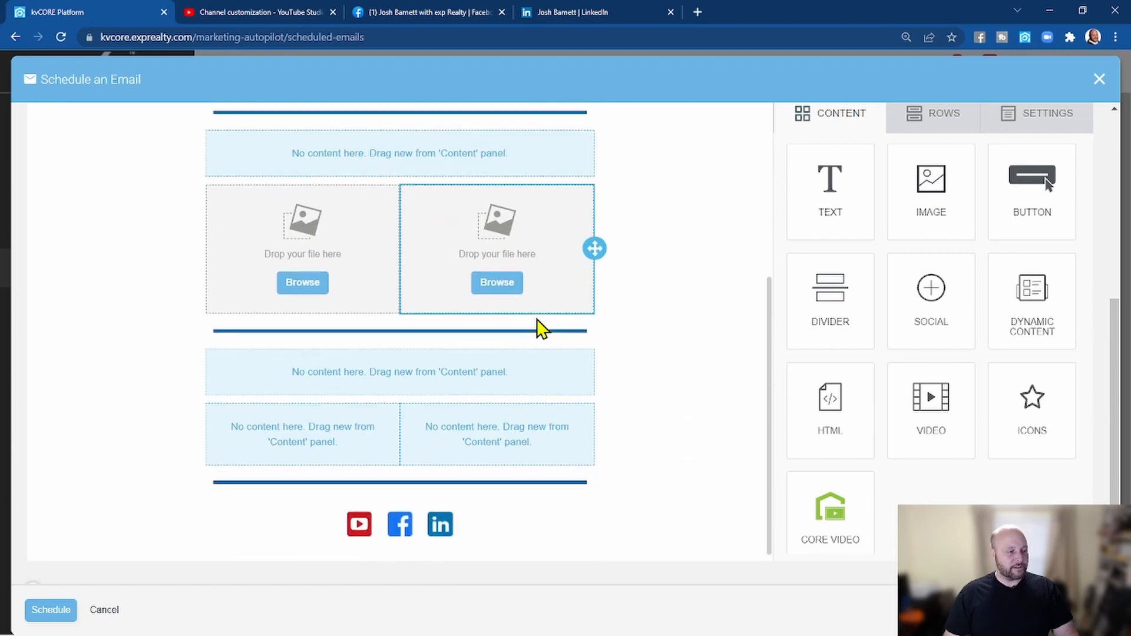
left_click_drag(919, 201, 494, 394)
left_click_drag(937, 222, 338, 394)
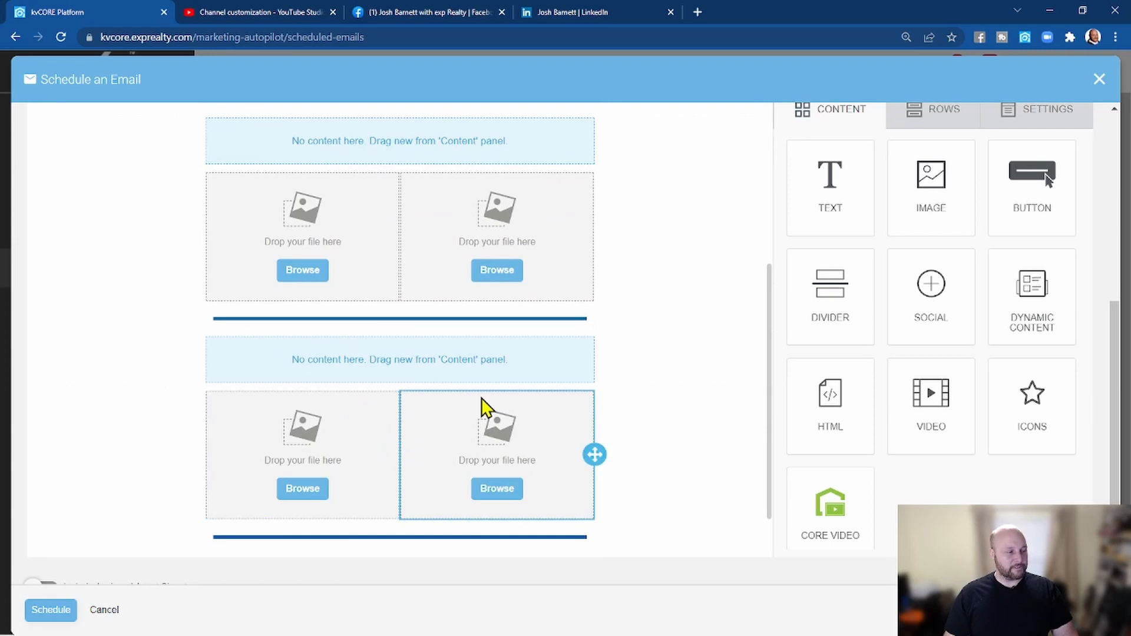
- Add a Text block to the empty single-column row above the last pair of image blocks
left_click(445, 359)
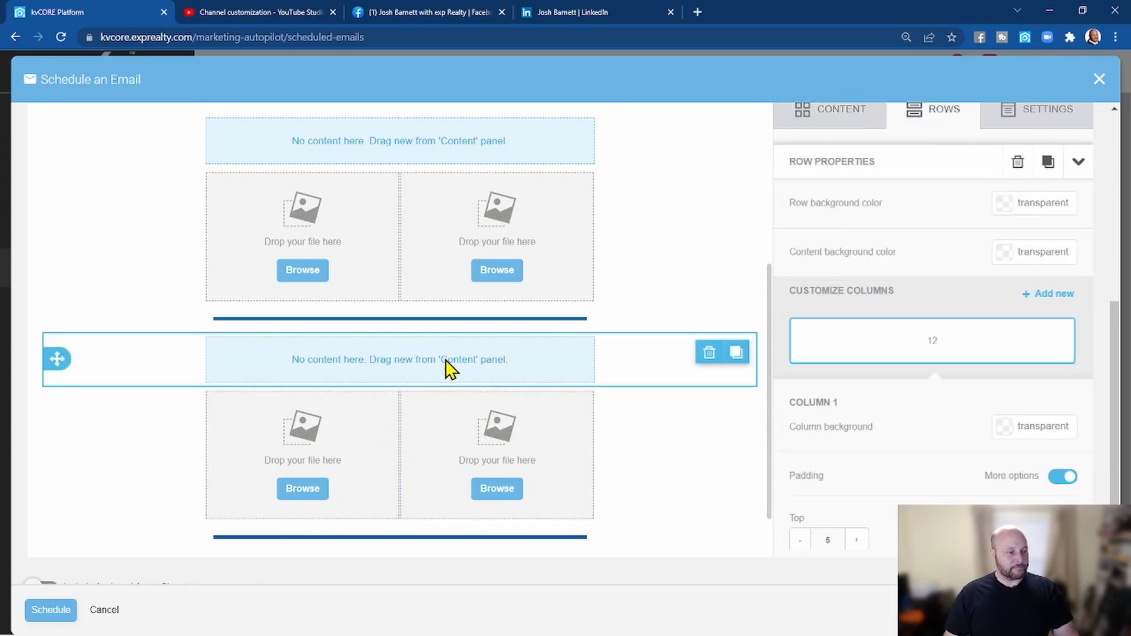
scroll(848, 327, "up", 4)
left_click(847, 327)
scroll(847, 328, "down", 3)
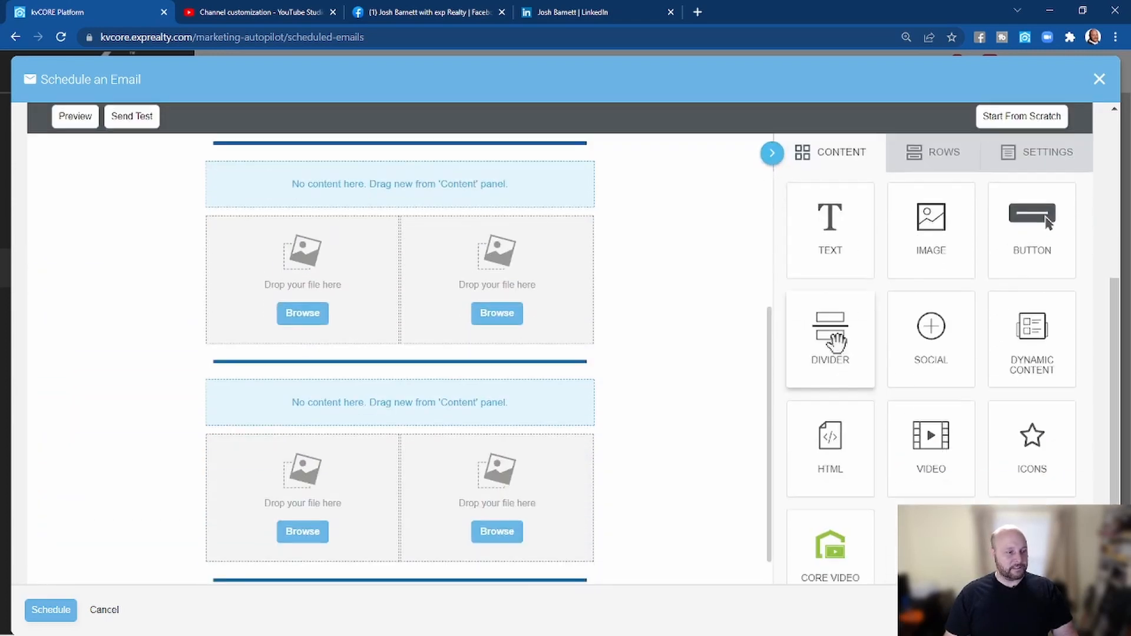
left_click_drag(831, 212, 521, 373)
left_click(538, 363)
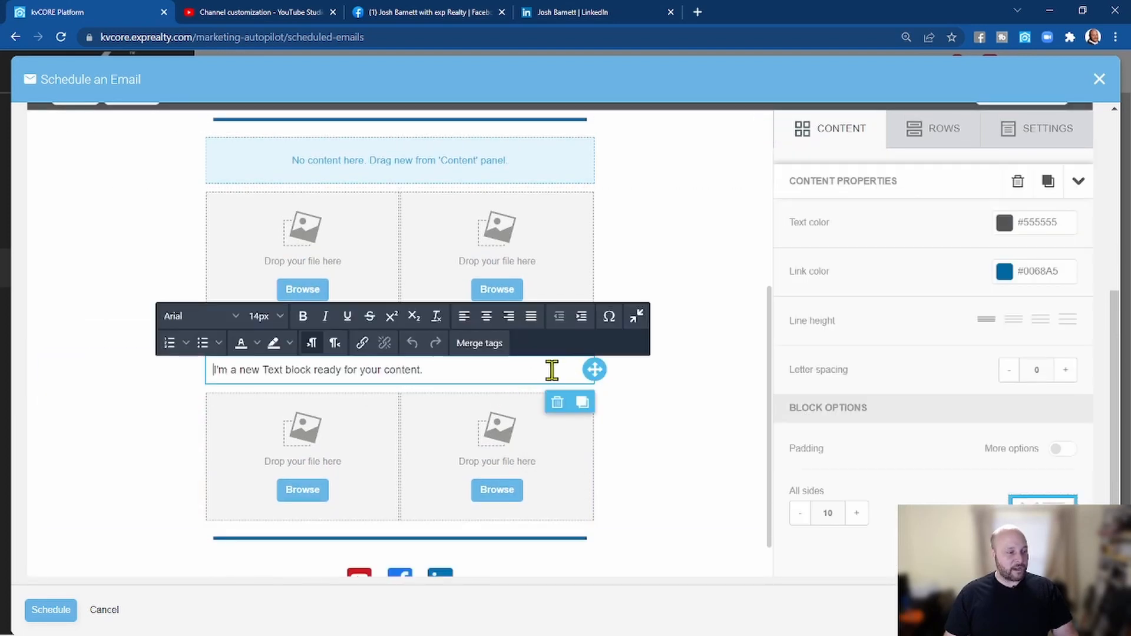
- Duplicate the "Enjoy these Neighborhood Drives" heading block and move the copy into the empty row above the second pair of image blocks
scroll(589, 318, "up", 5)
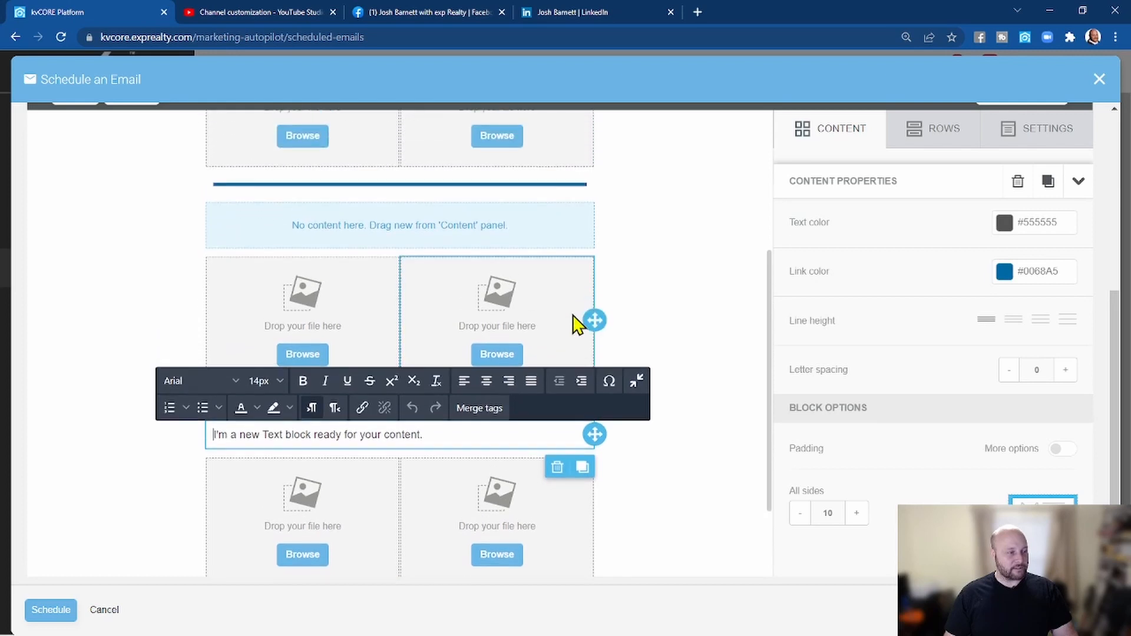
left_click(518, 240)
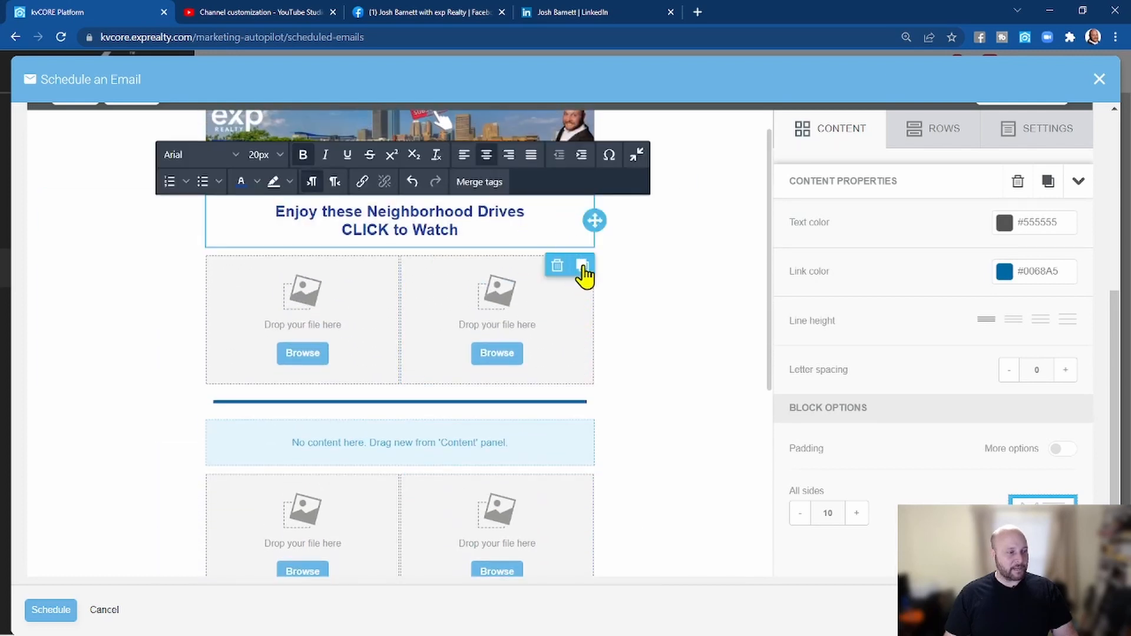
left_click(583, 265)
scroll(566, 236, "down", 3)
left_click_drag(588, 133, 506, 380)
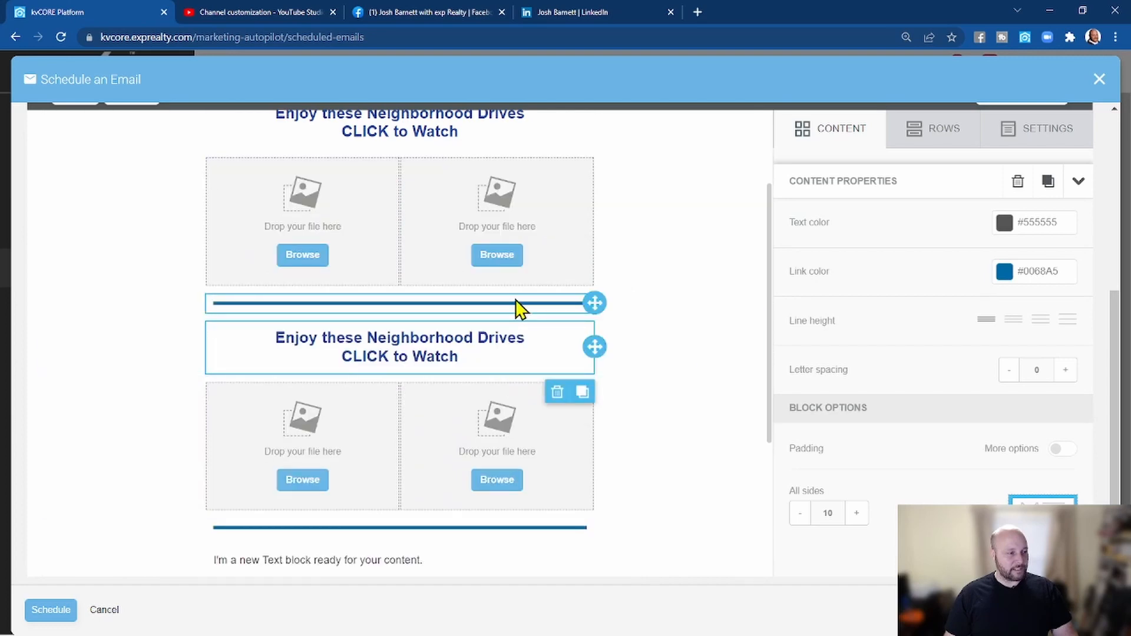
scroll(554, 323, "down", 4)
scroll(558, 299, "up", 3)
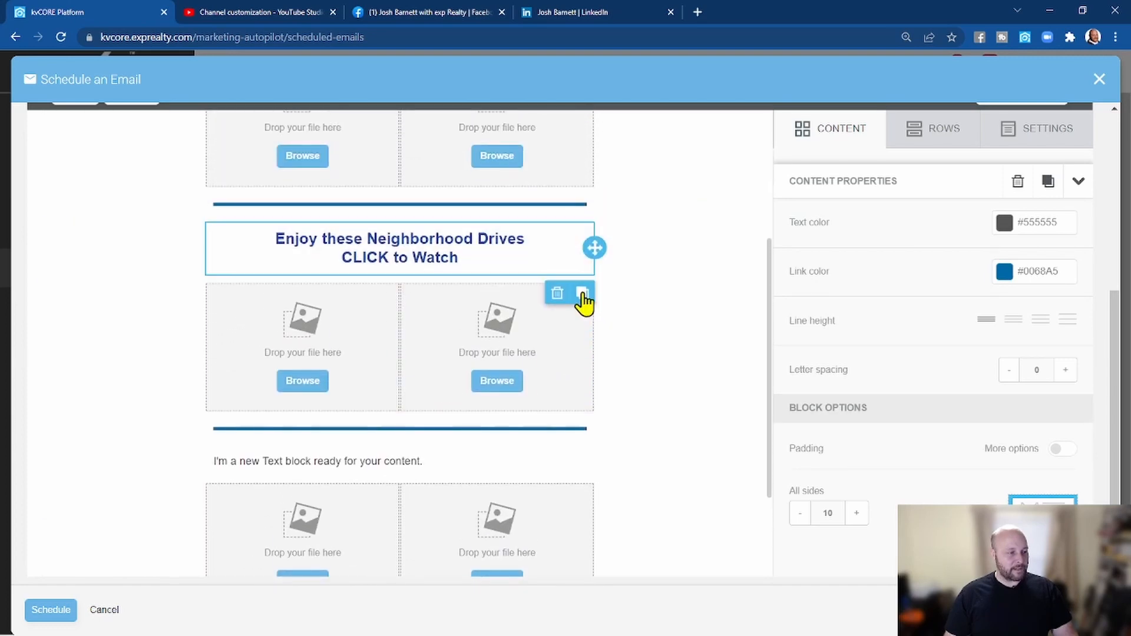
left_click(583, 294)
left_click_drag(594, 299, 488, 502)
scroll(487, 502, "down", 1)
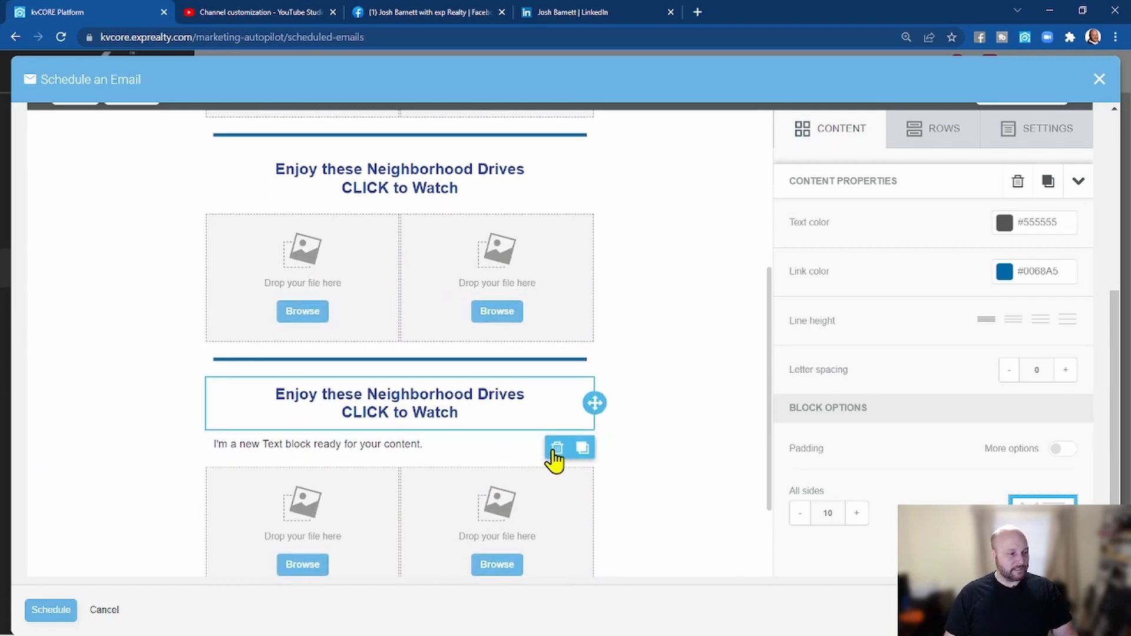
left_click(556, 450)
left_click(631, 432)
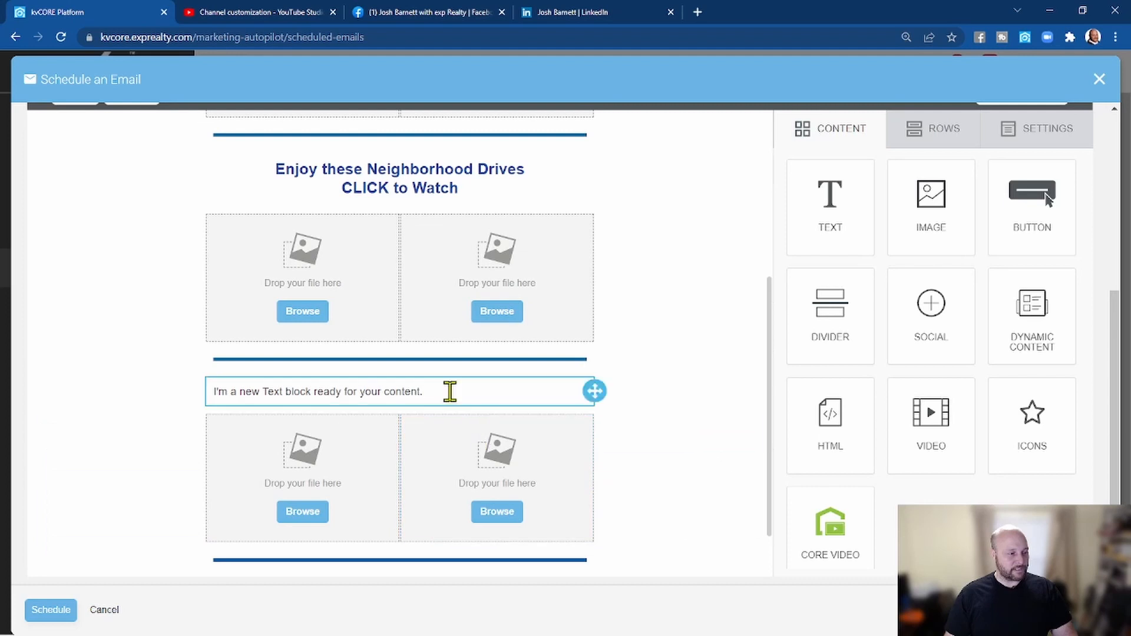
- Move a duplicate of the second heading block into the last section's single-column row and delete the placeholder text block there
left_click(495, 396)
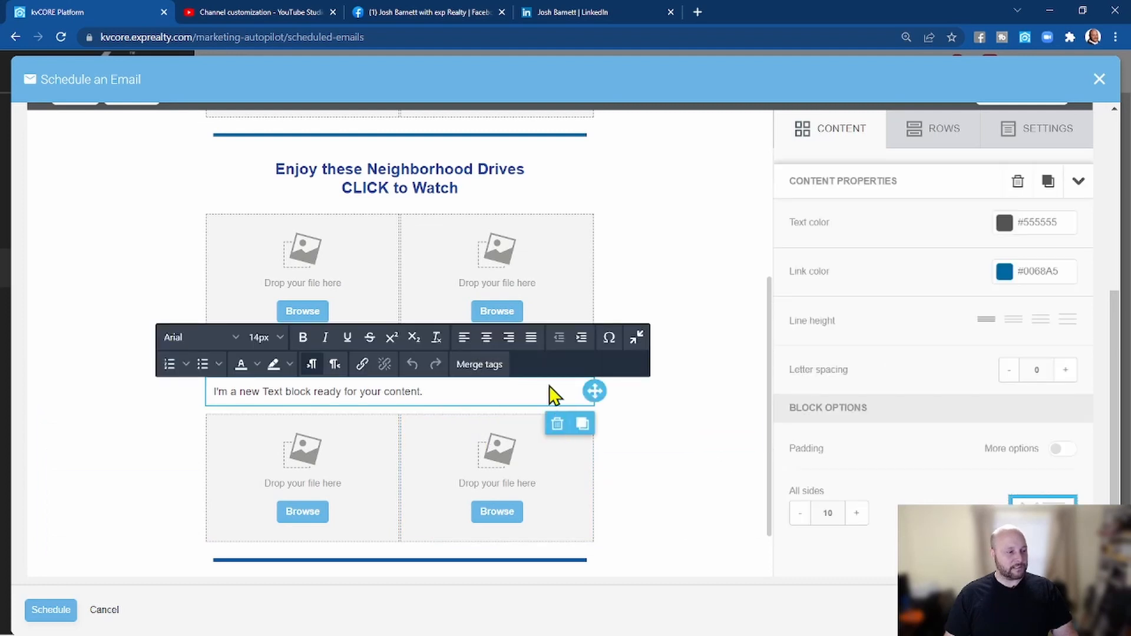
scroll(531, 348, "up", 2)
left_click(509, 321)
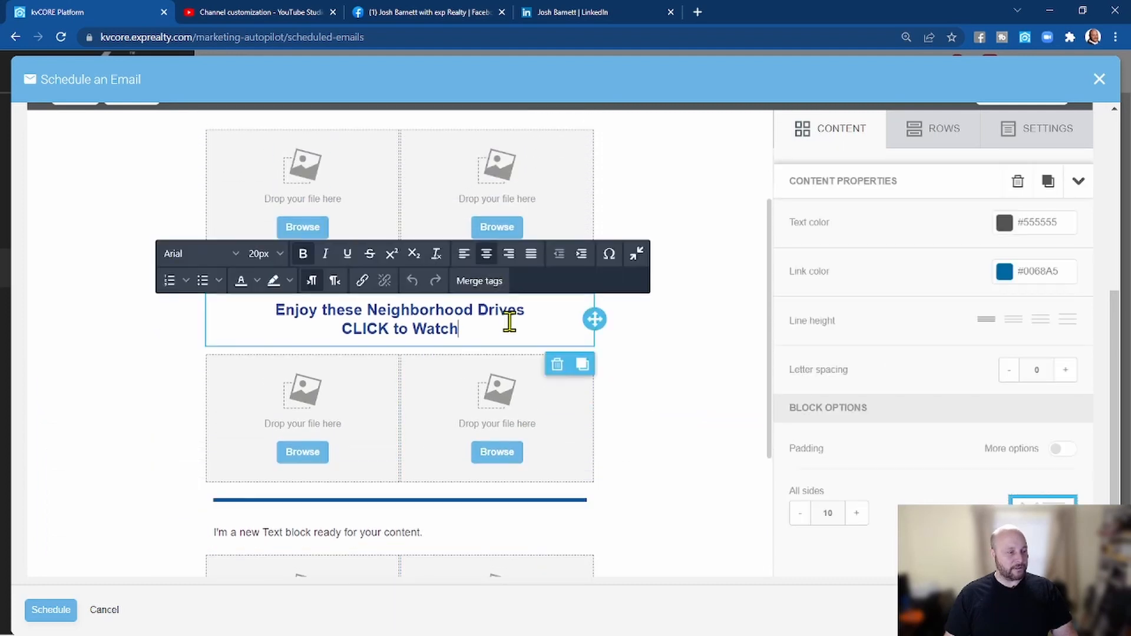
left_click(582, 365)
left_click_drag(596, 373, 500, 453)
left_click(411, 390)
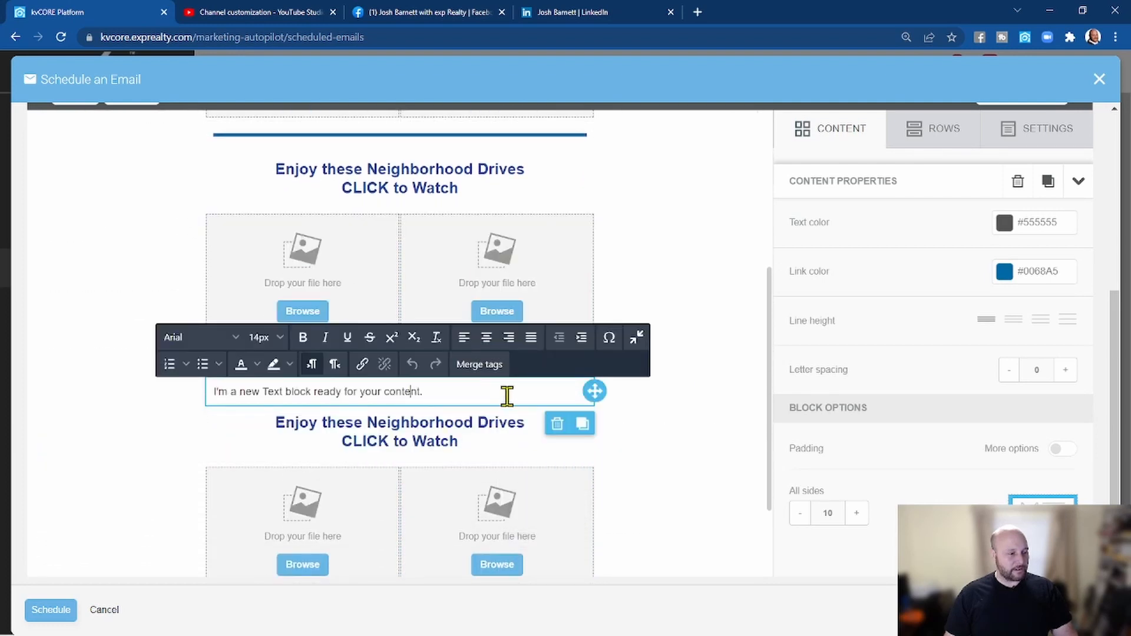
left_click(557, 424)
left_click(618, 427)
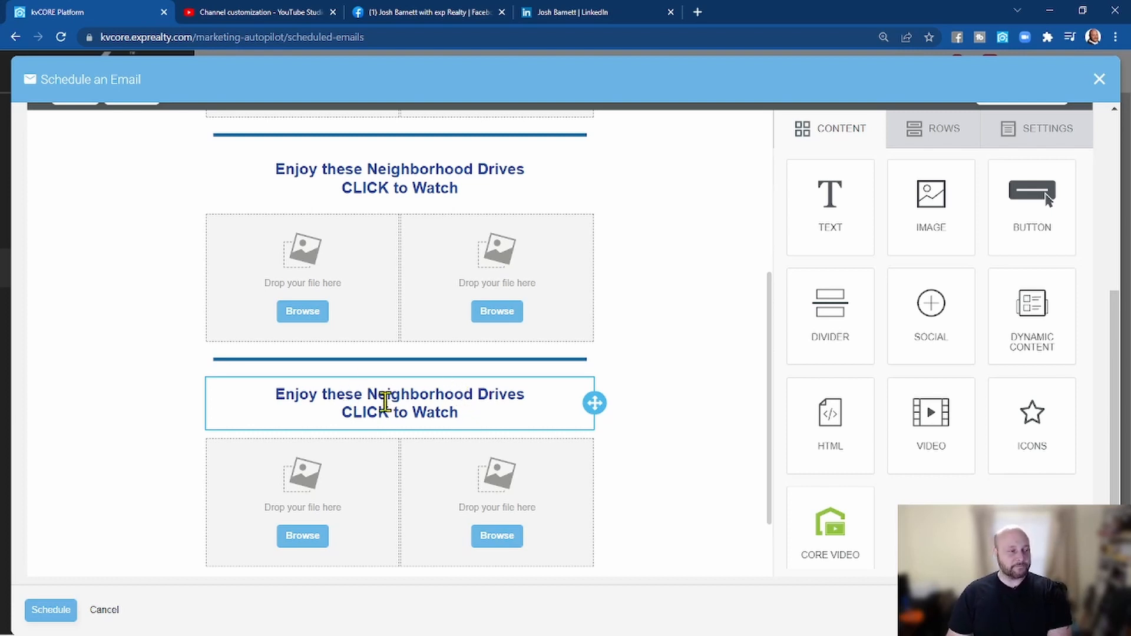
- Change "Neighborhood Drives" in the last section's heading to "Real Estate How To Videos"
left_click_drag(369, 394, 523, 394)
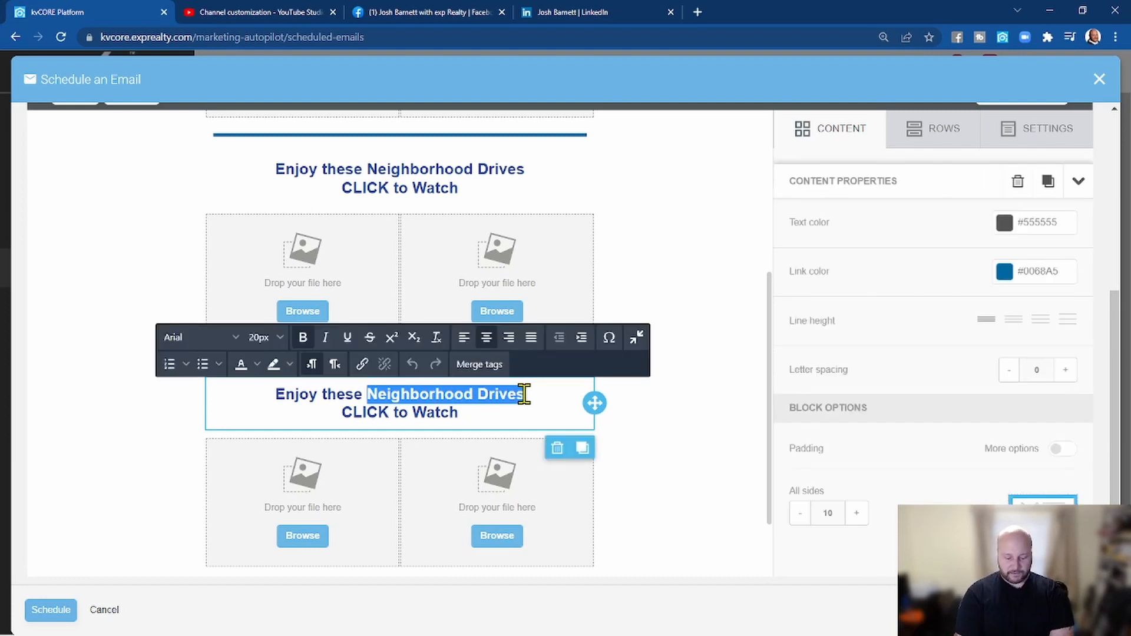
type("Real Estate")
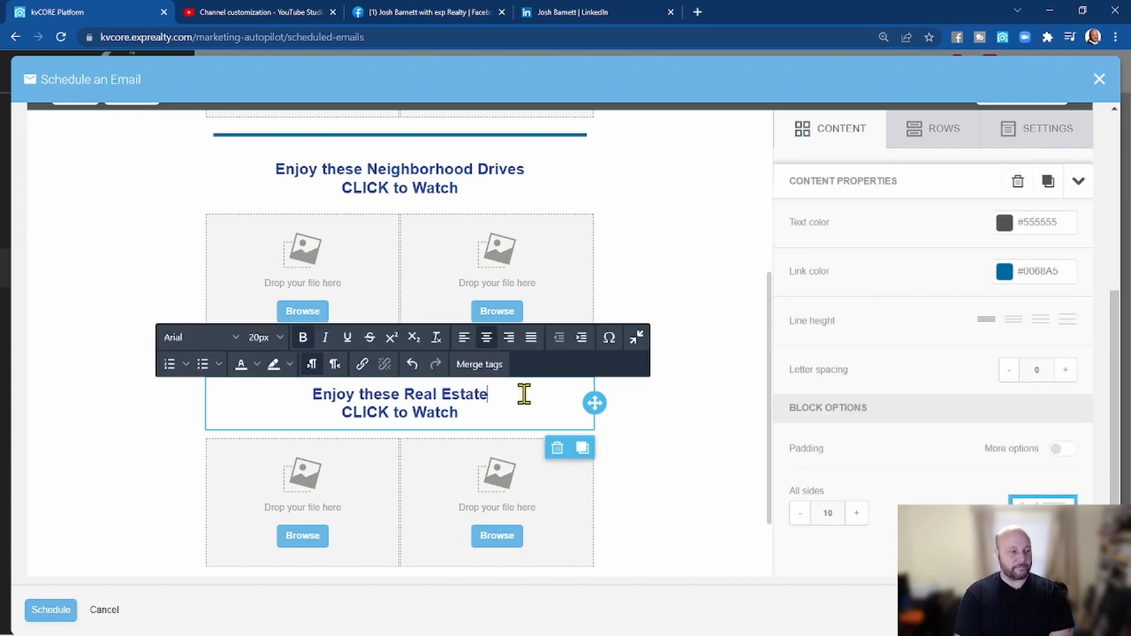
type(" How T")
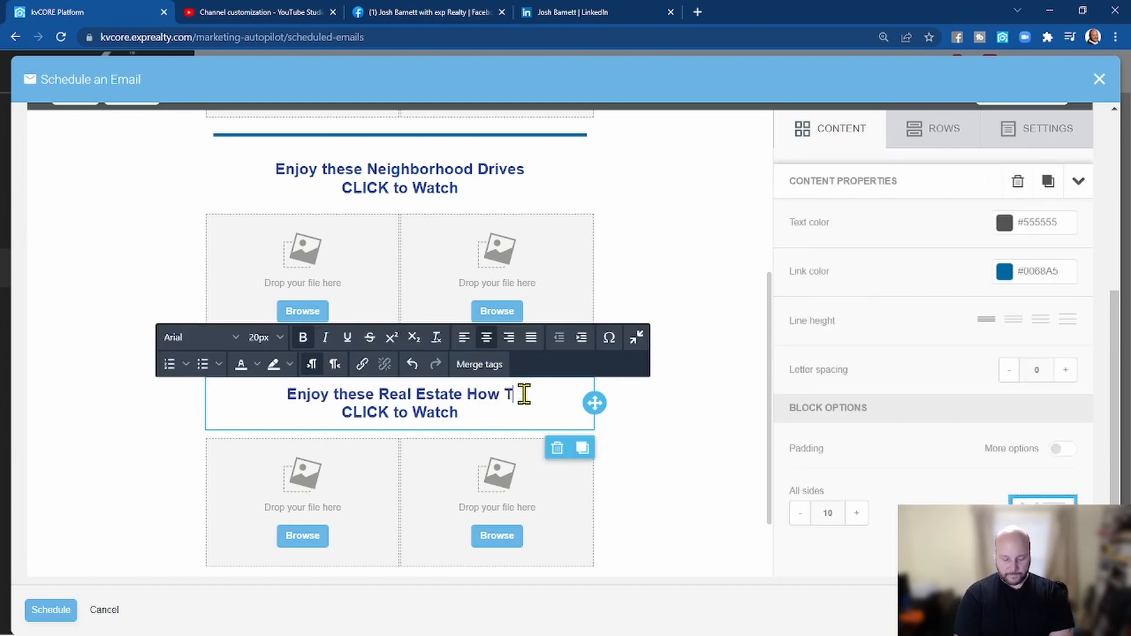
type("o Videos")
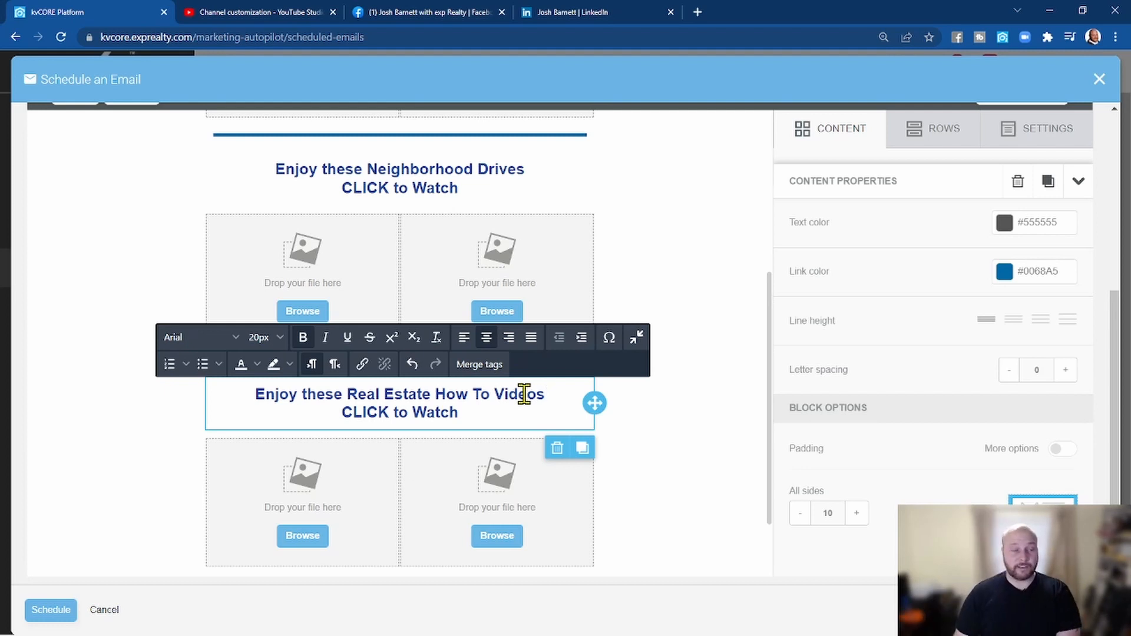
- Change "Neighborhood Drives" in the middle section's heading to "Tips for Selling Your Home"
scroll(500, 400, "up", 2)
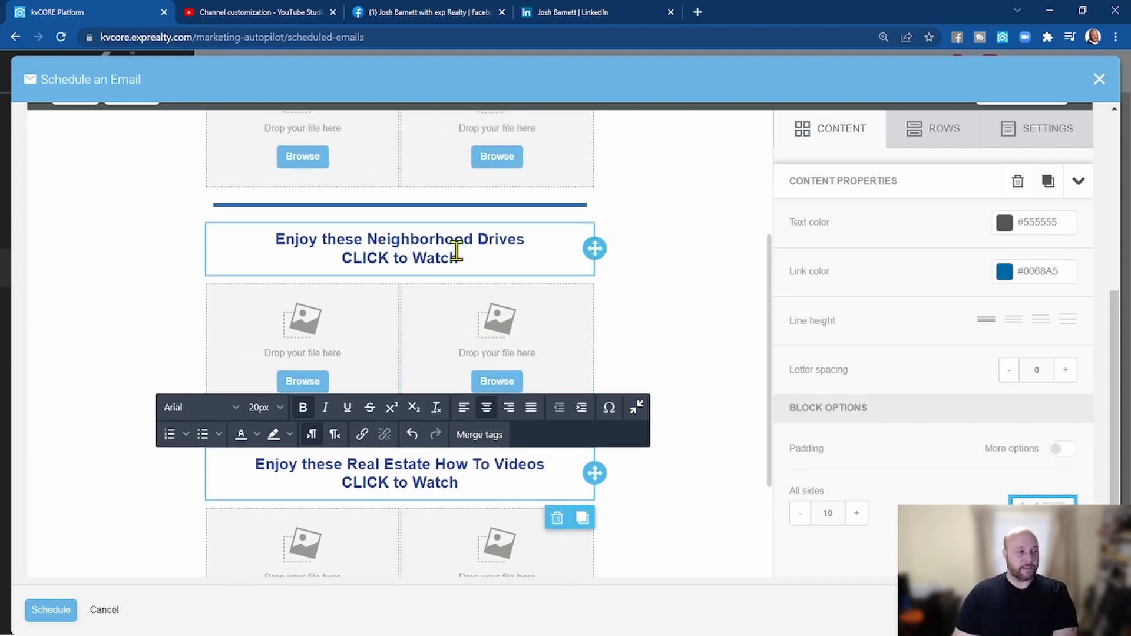
left_click(454, 242)
left_click_drag(369, 239, 512, 245)
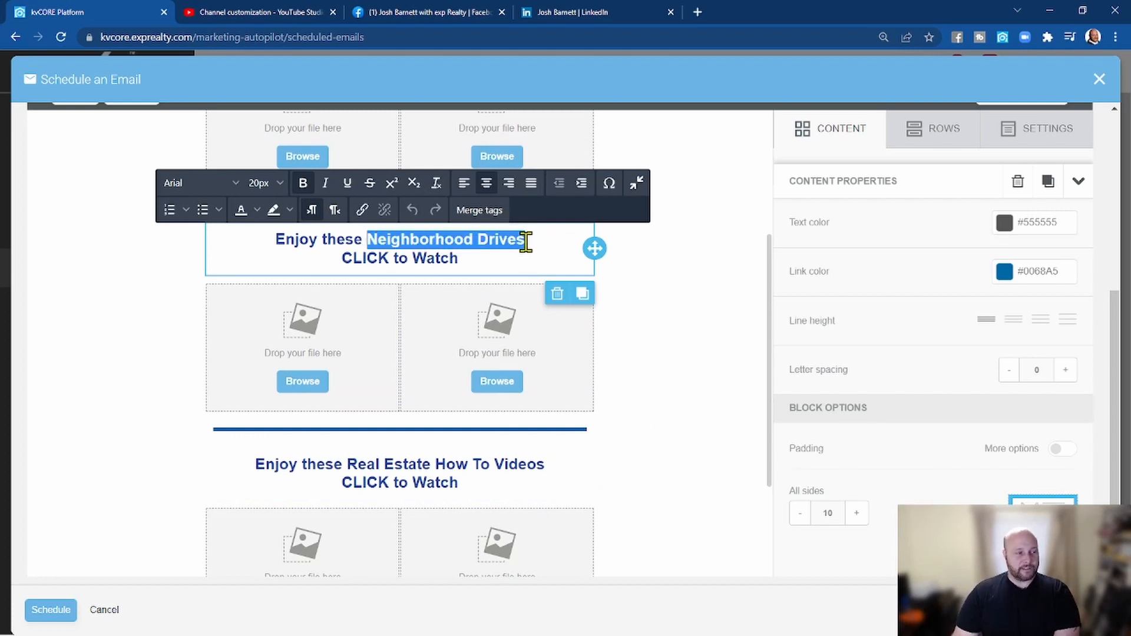
type("Ti")
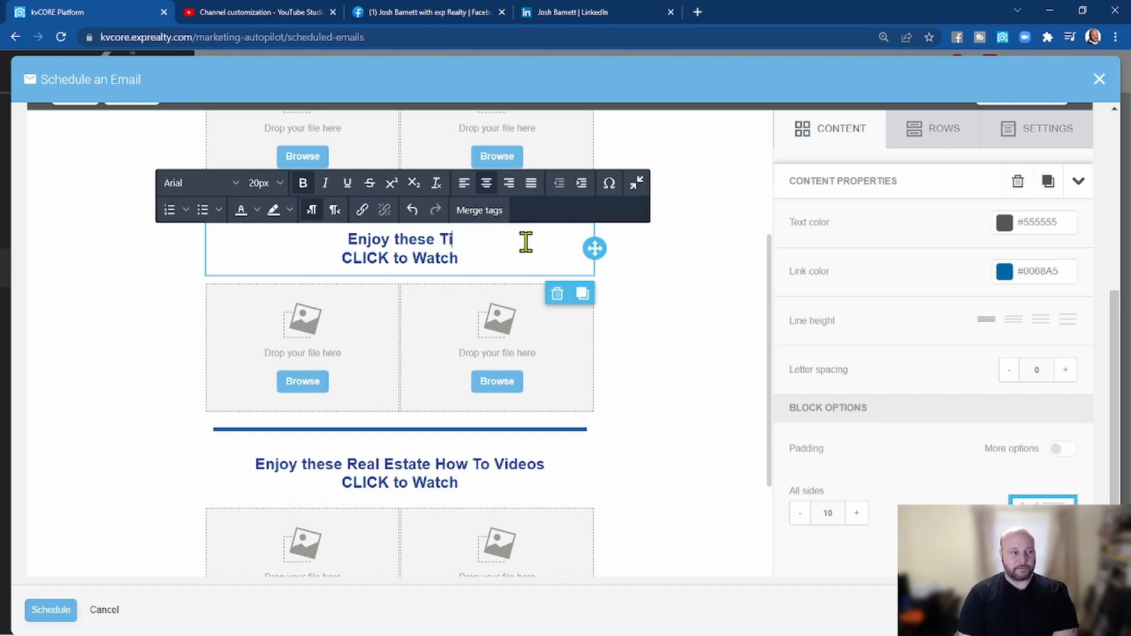
type("ps for Selling Your Home")
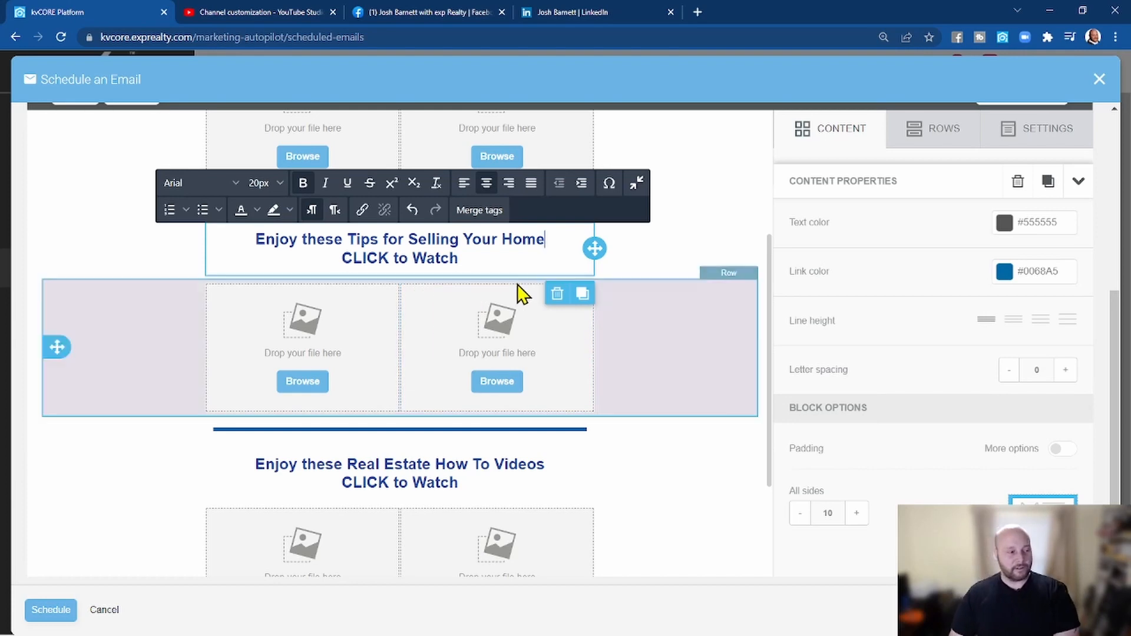
scroll(521, 295, "up", 4)
scroll(435, 351, "down", 4)
scroll(418, 354, "down", 3)
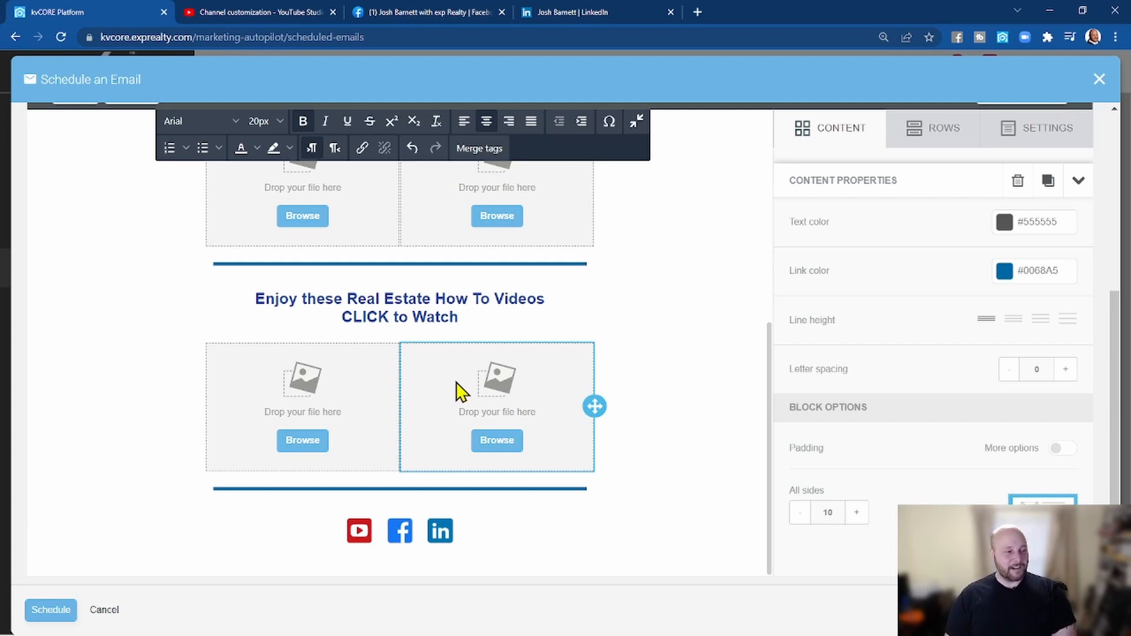
- Review the email layout from the banner through the headed sections and their empty image blocks
scroll(454, 391, "up", 3)
scroll(467, 379, "up", 2)
scroll(471, 377, "up", 2)
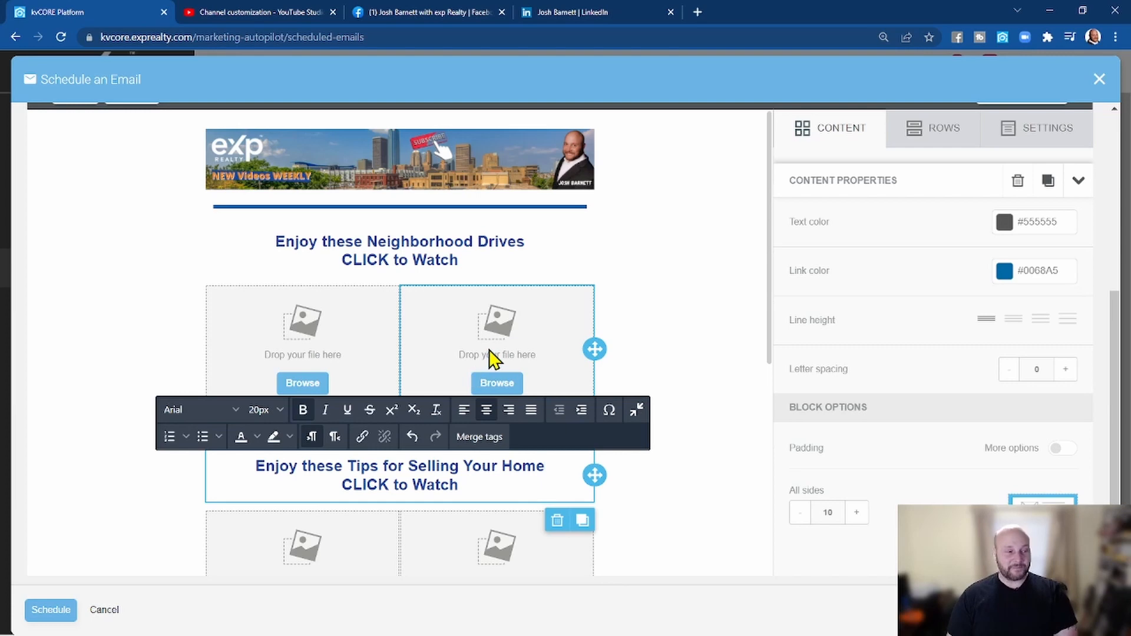
scroll(487, 350, "up", 1)
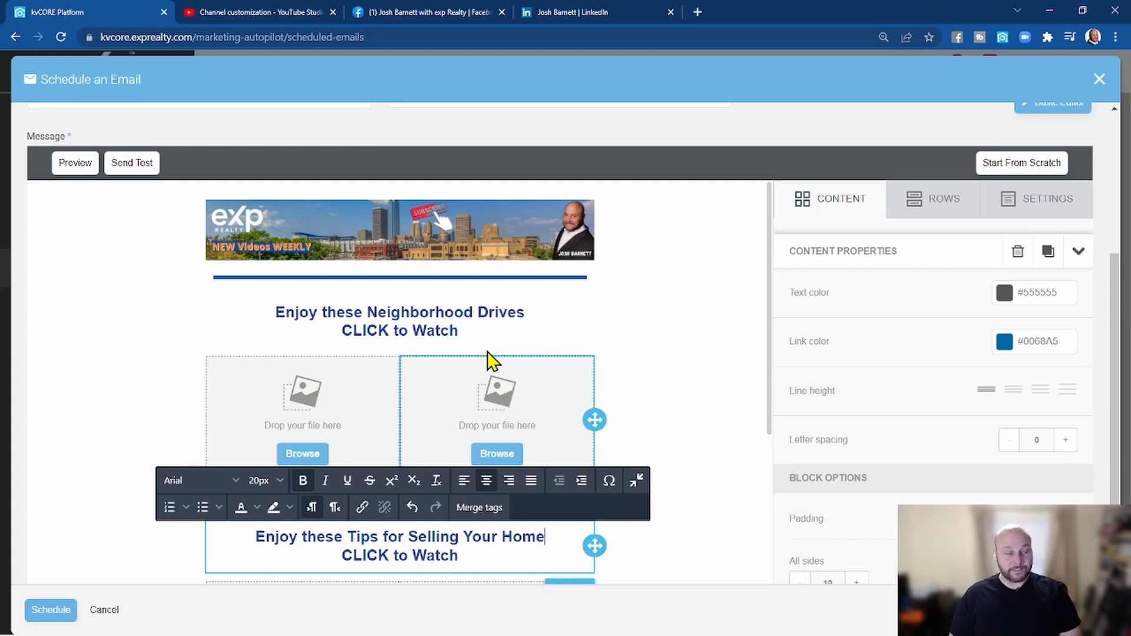
scroll(489, 354, "down", 2)
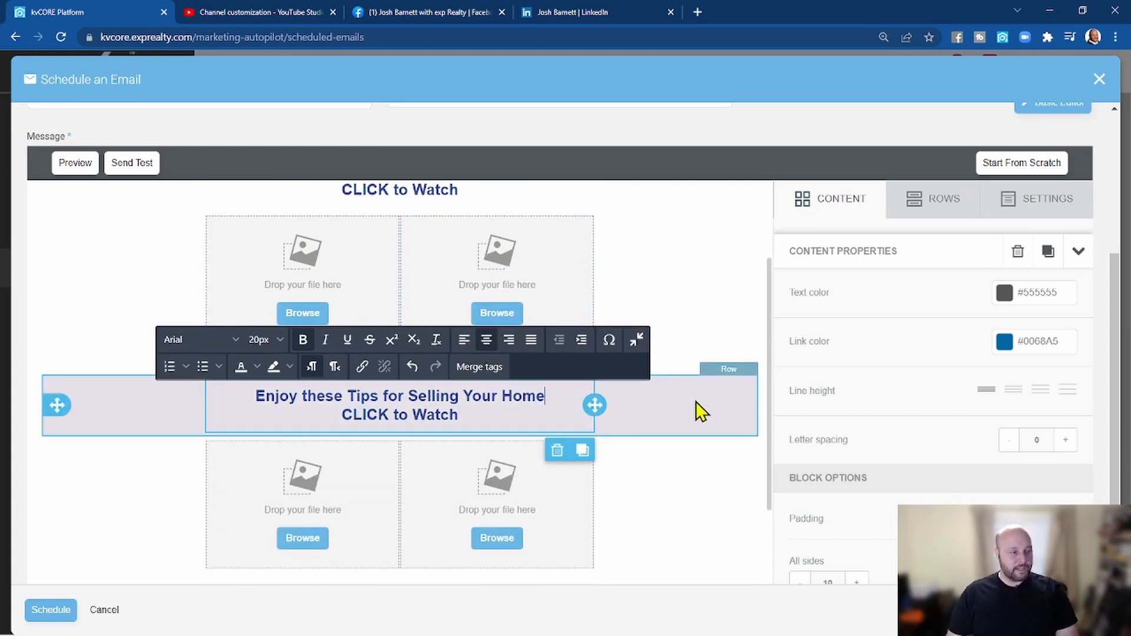
left_click(696, 410)
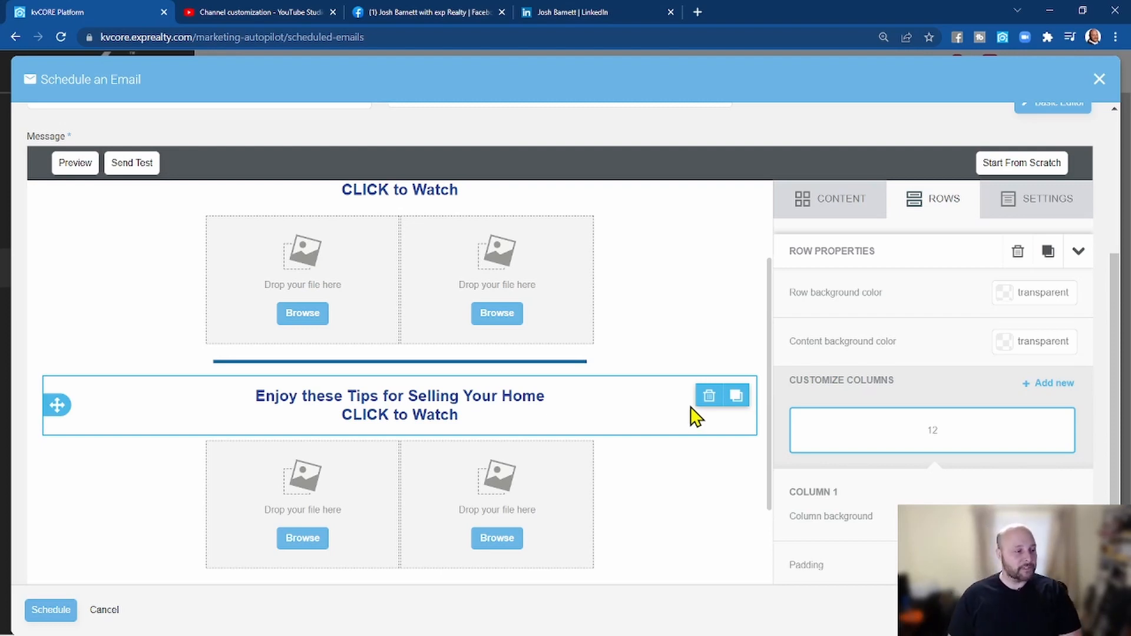
scroll(683, 421, "up", 1)
scroll(654, 395, "up", 2)
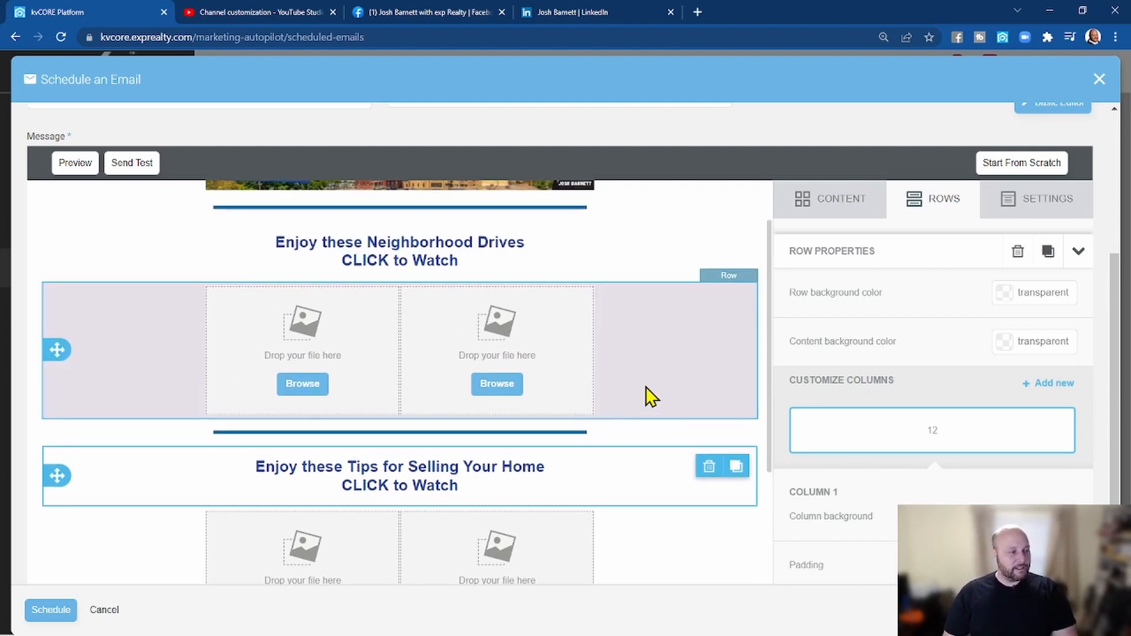
scroll(589, 439, "down", 1)
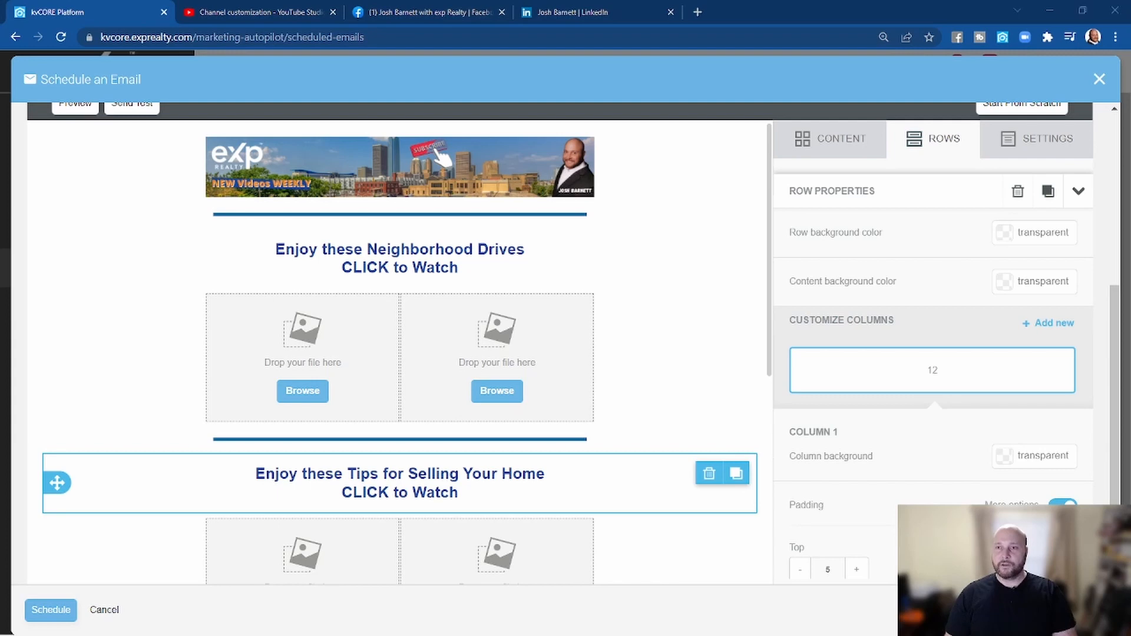
- Bring Creator Studio into the browser window, then open it from the Facebook home page and list the published videos
left_click_drag(1130, 53, 486, 13)
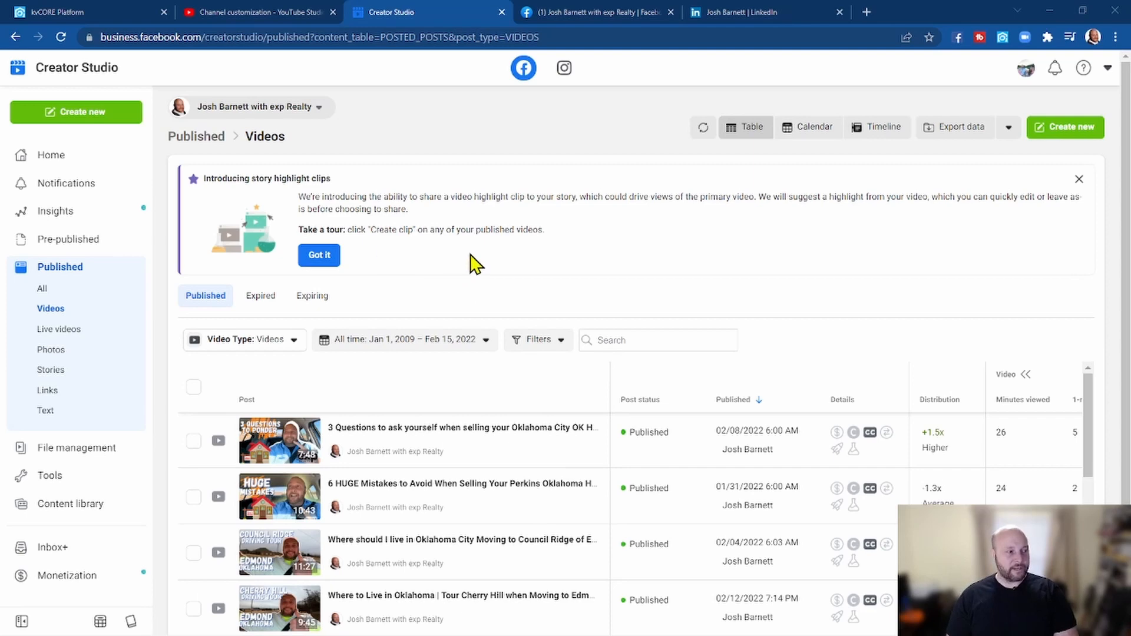
left_click(607, 13)
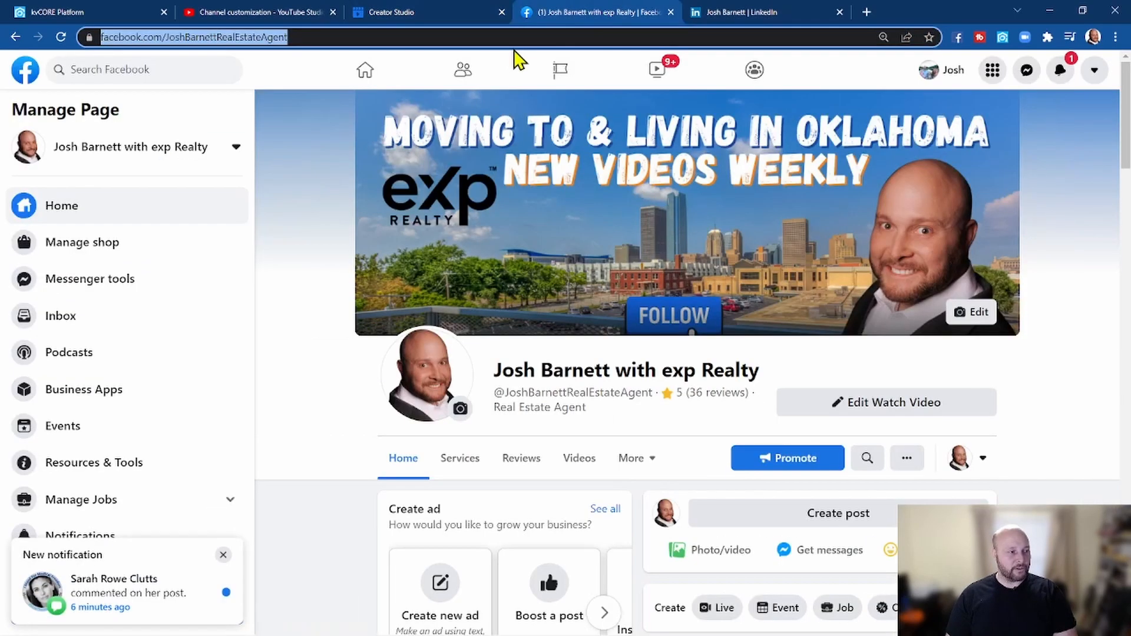
left_click(25, 70)
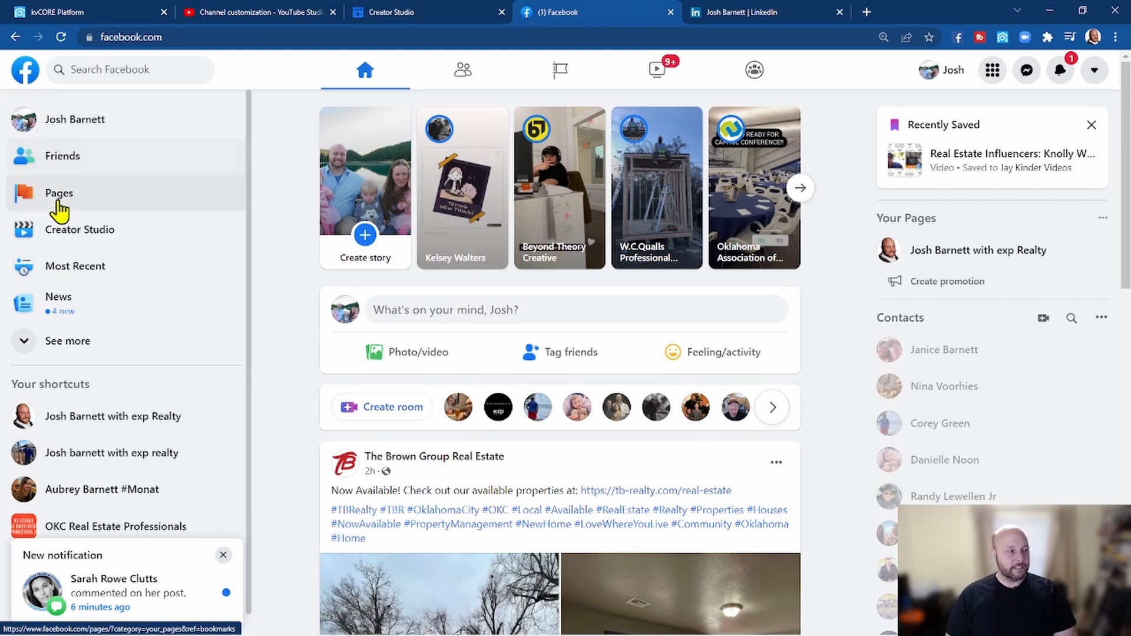
left_click(70, 233)
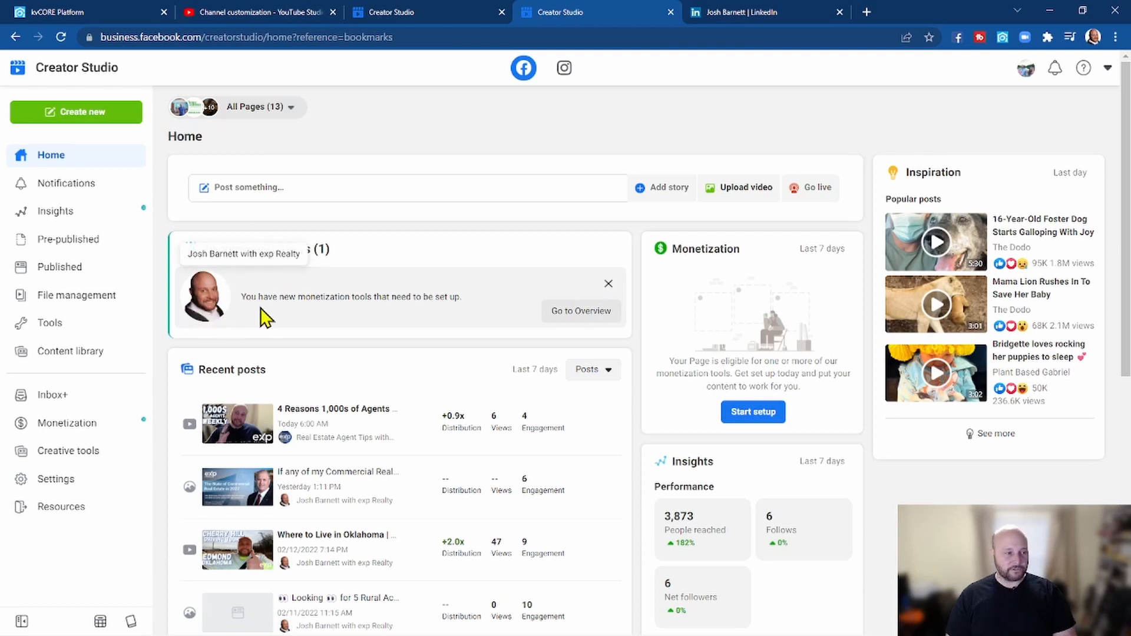
left_click(78, 272)
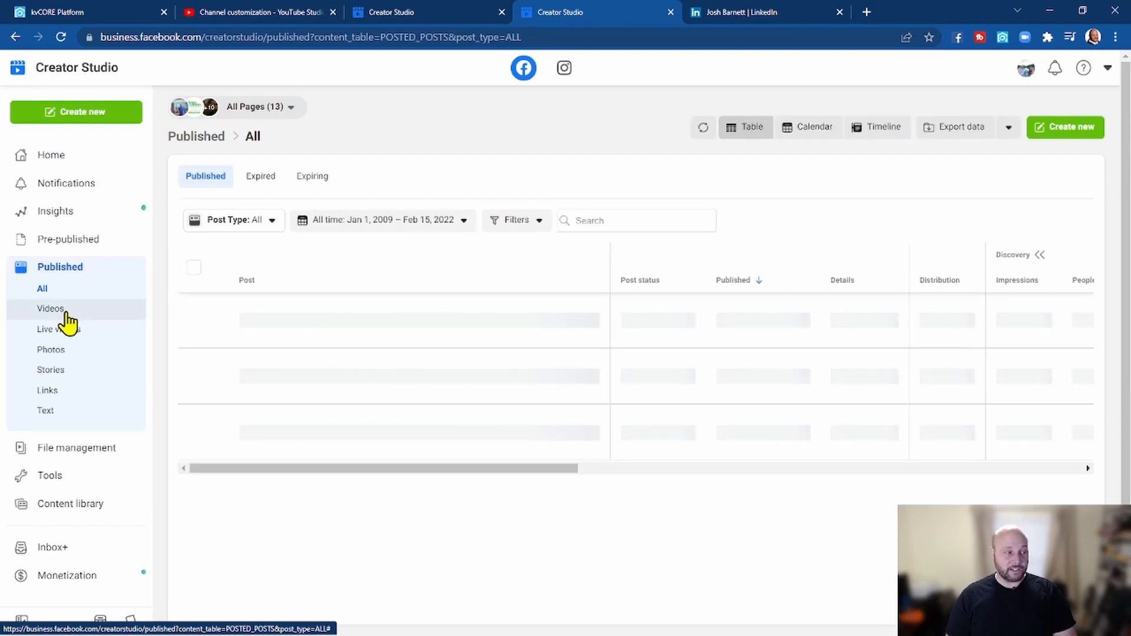
left_click(63, 310)
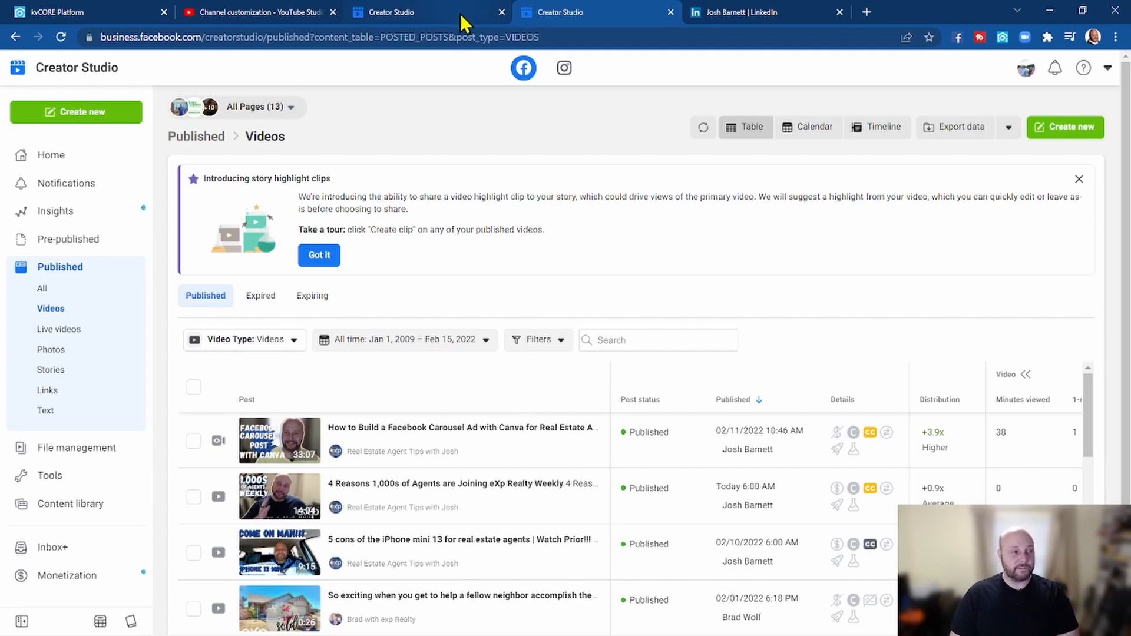
- Close the duplicate Creator Studio tab and look through the real estate page's published videos in the remaining one
left_click(671, 12)
left_click(436, 15)
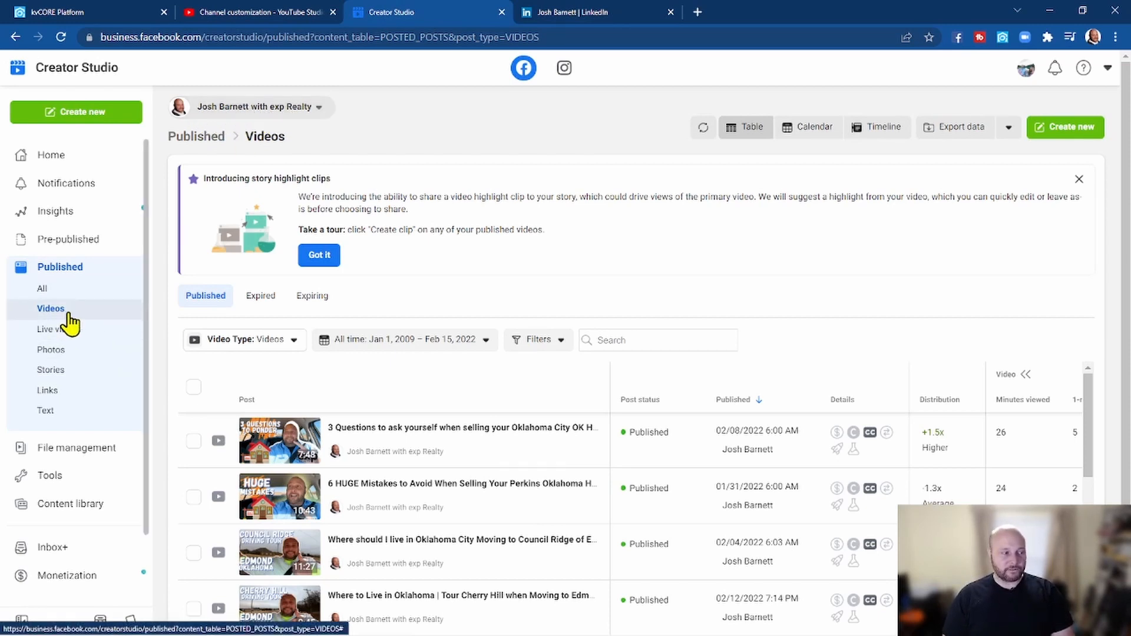
scroll(454, 354, "down", 2)
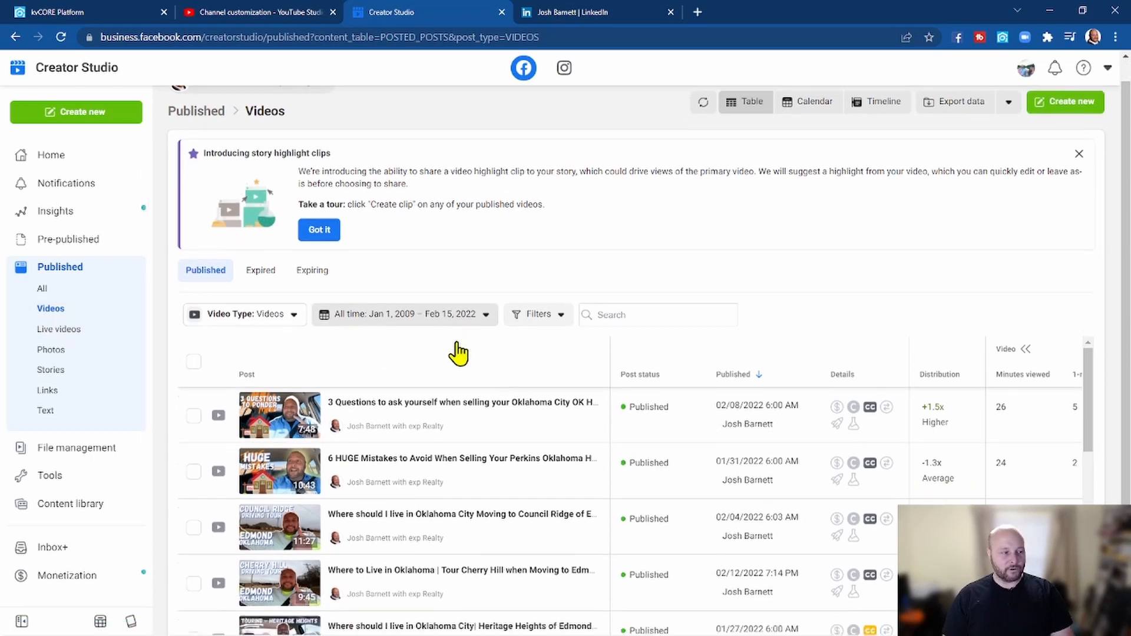
scroll(454, 382, "down", 1)
scroll(455, 383, "up", 1)
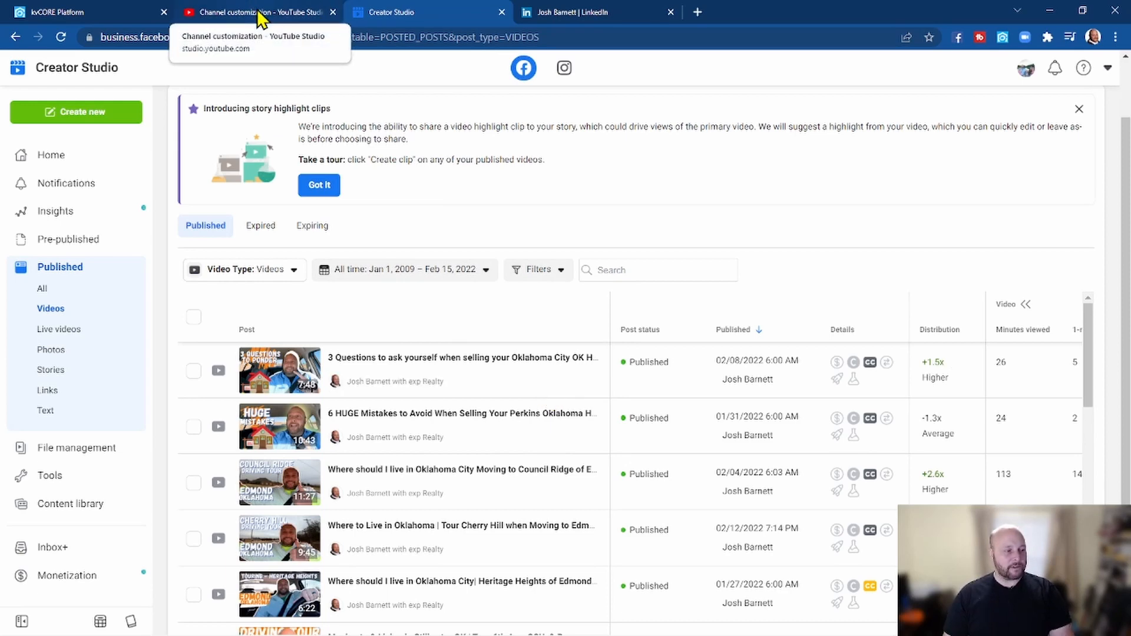
- Switch to kvCORE, upload the "3 Questions" image from Downloads and insert it into the left image block under "Tips for Selling Your Home"
left_click(117, 15)
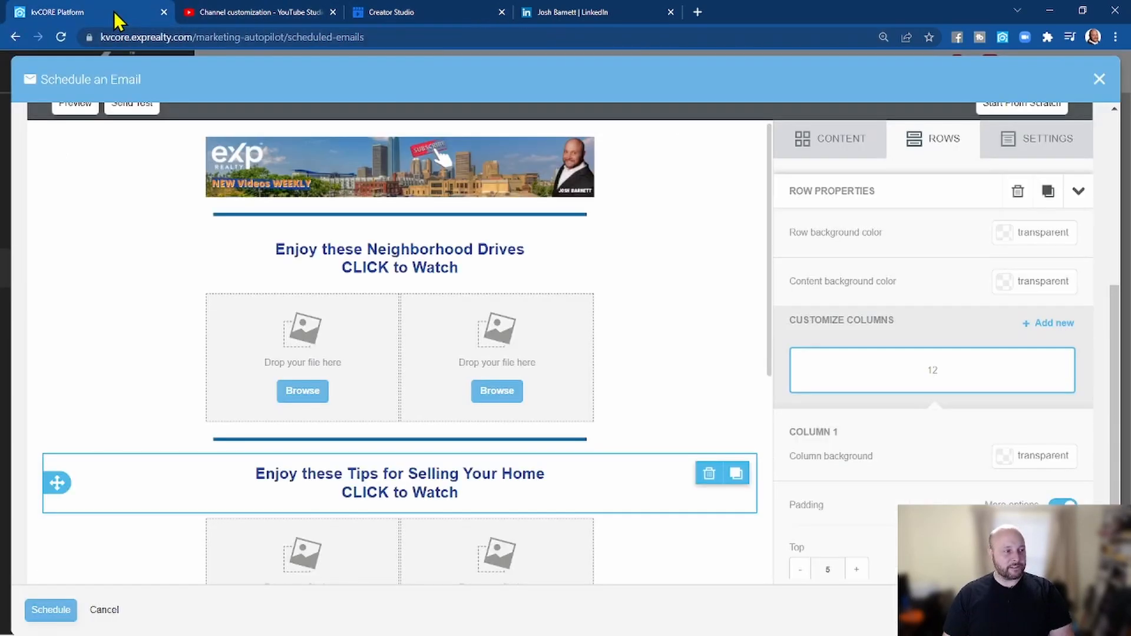
scroll(563, 306, "down", 3)
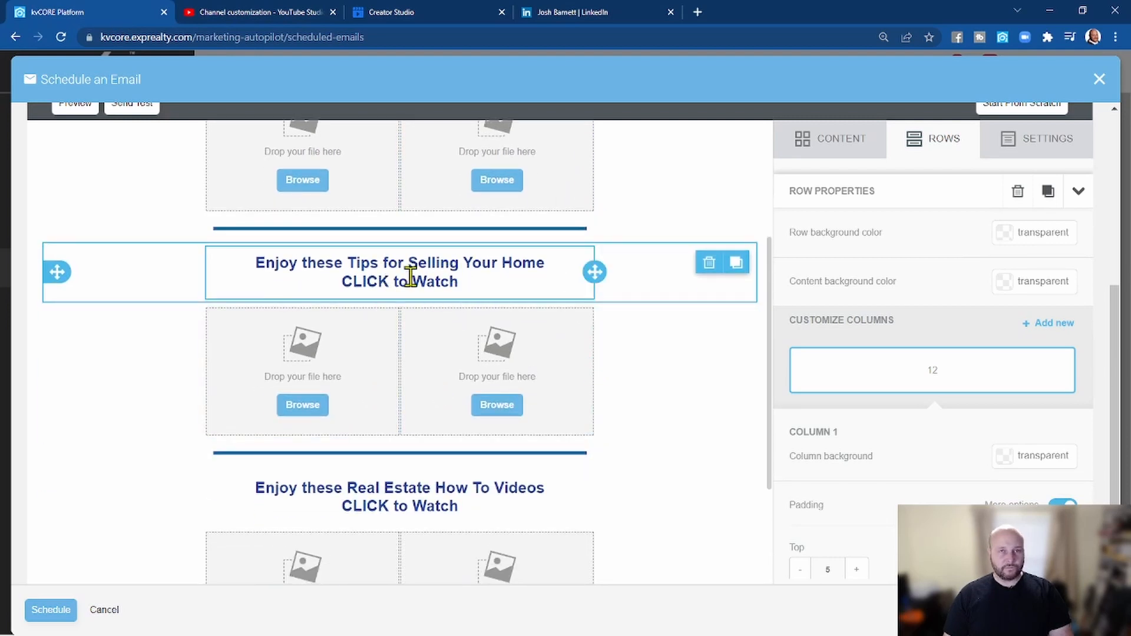
left_click(309, 410)
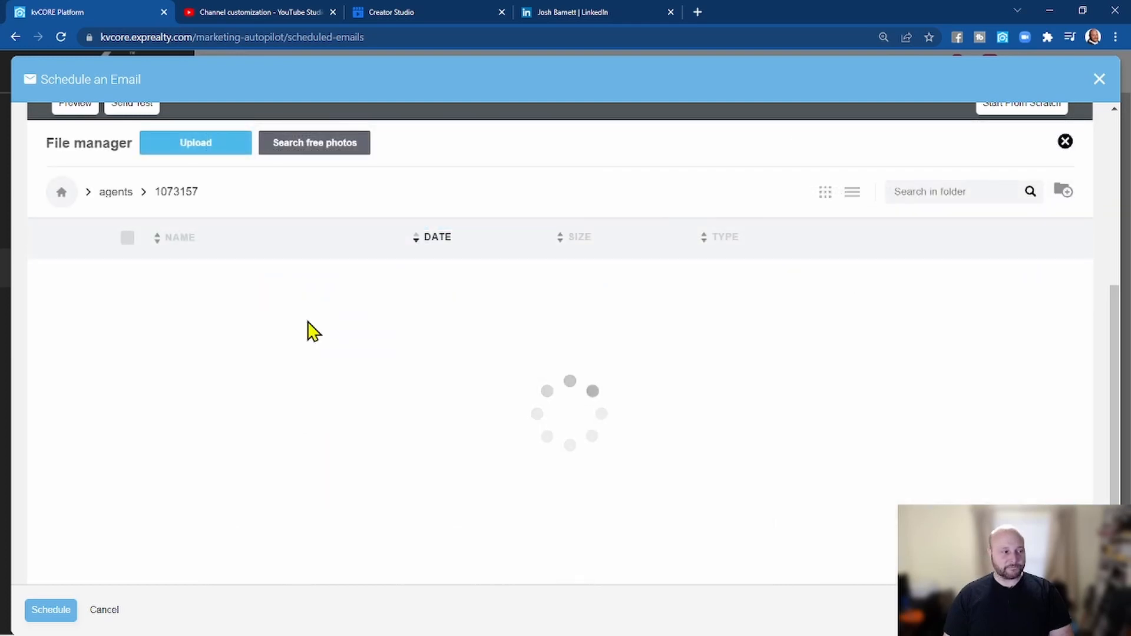
left_click(223, 152)
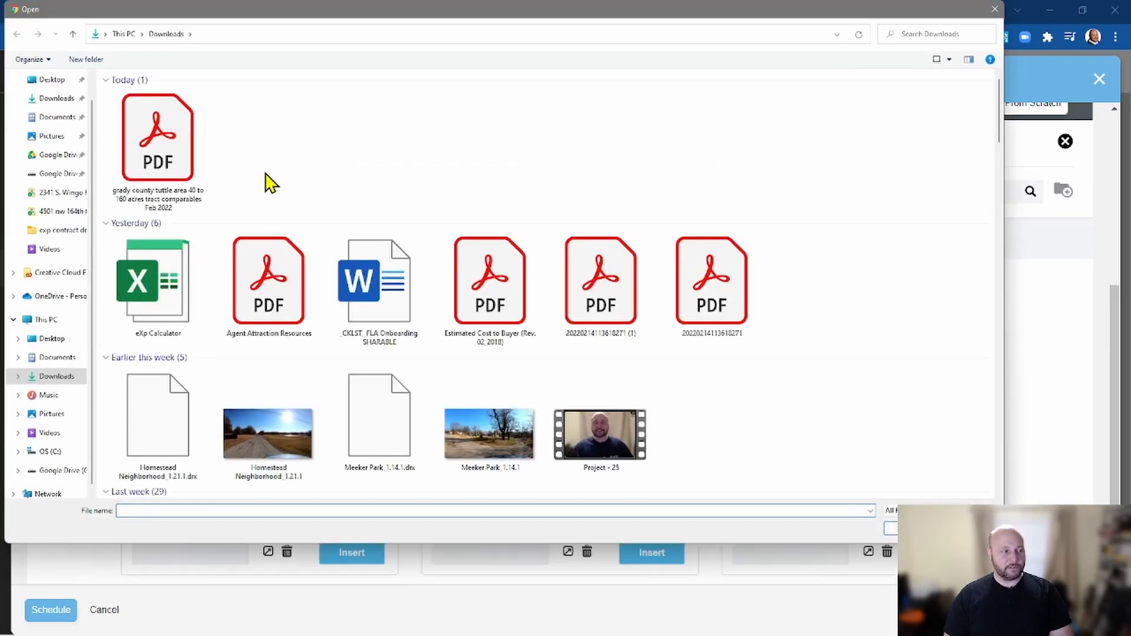
scroll(277, 189, "down", 4)
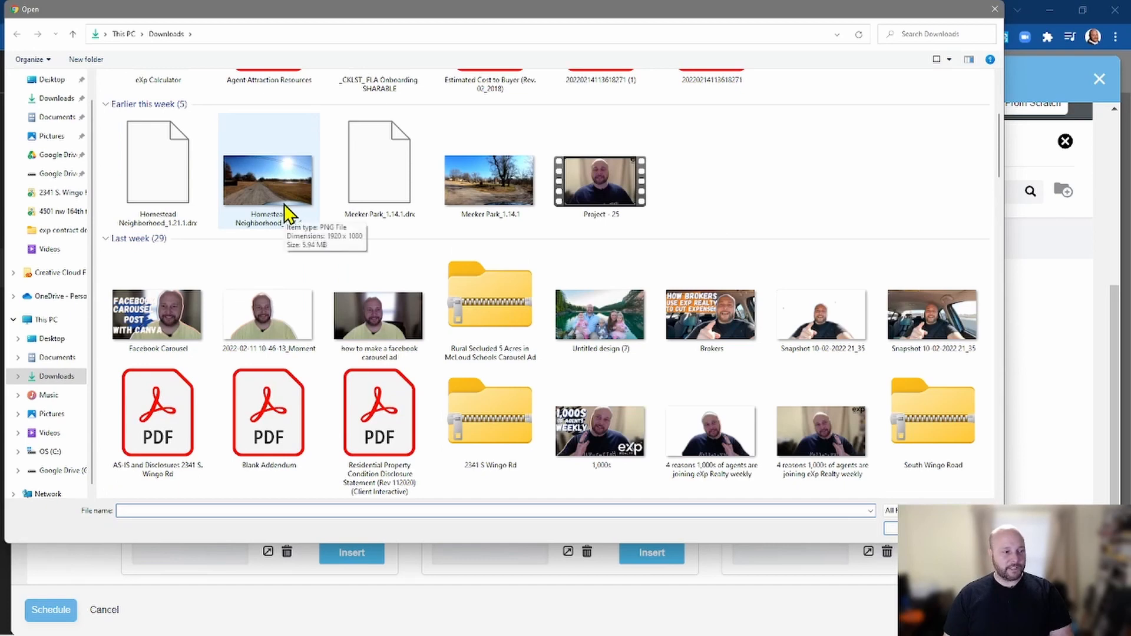
scroll(284, 204, "down", 4)
scroll(292, 245, "down", 5)
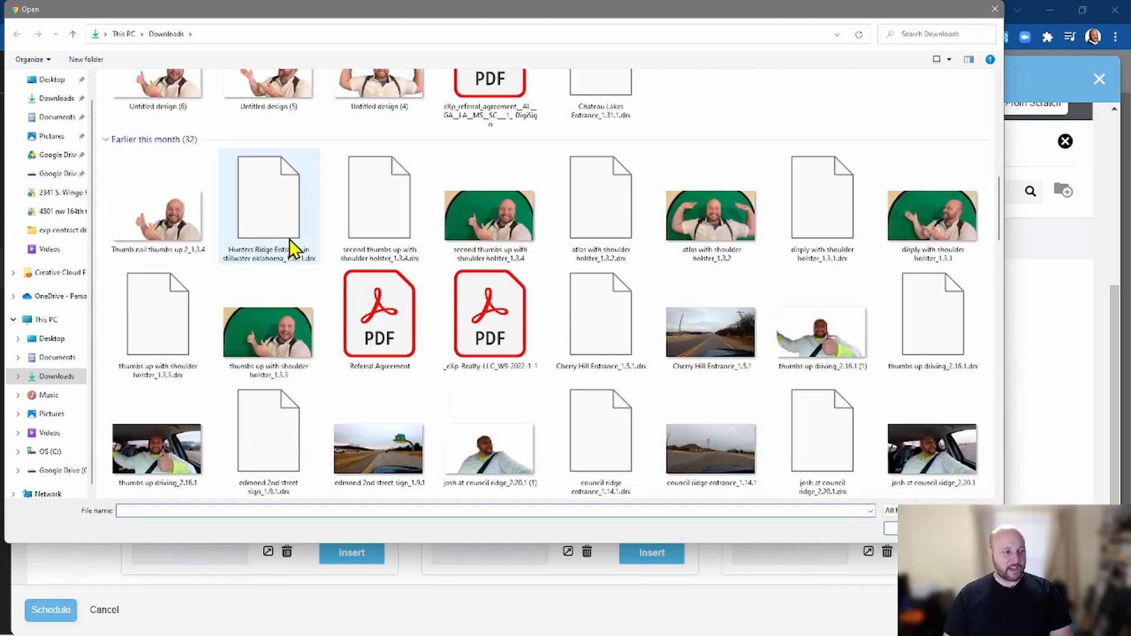
scroll(290, 241, "down", 4)
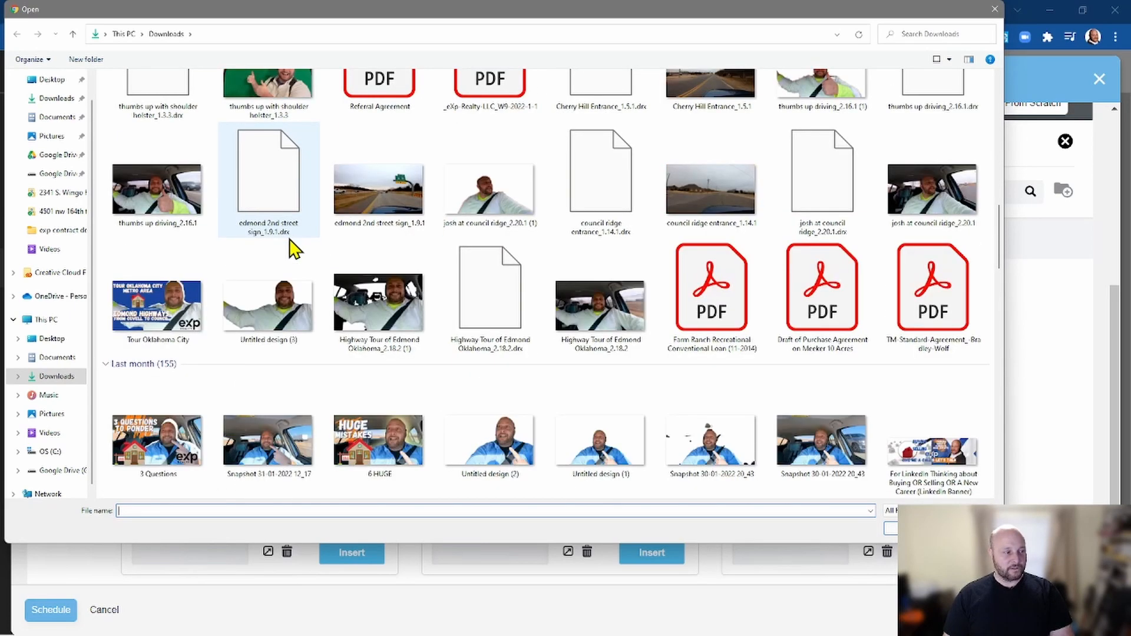
left_click(143, 453)
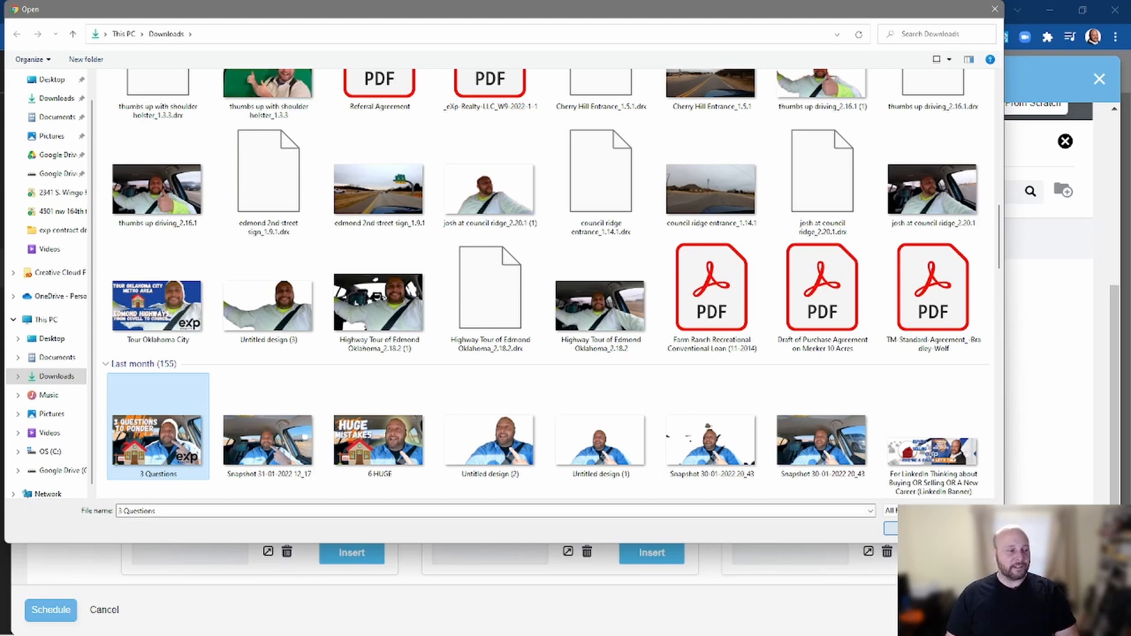
left_click(911, 529)
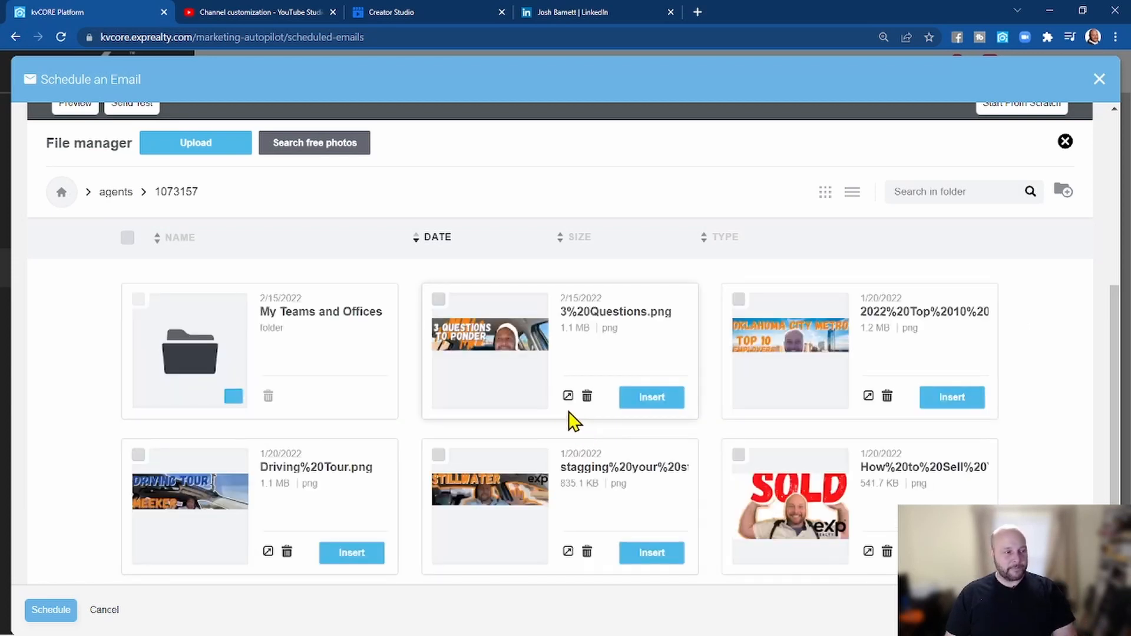
left_click(645, 400)
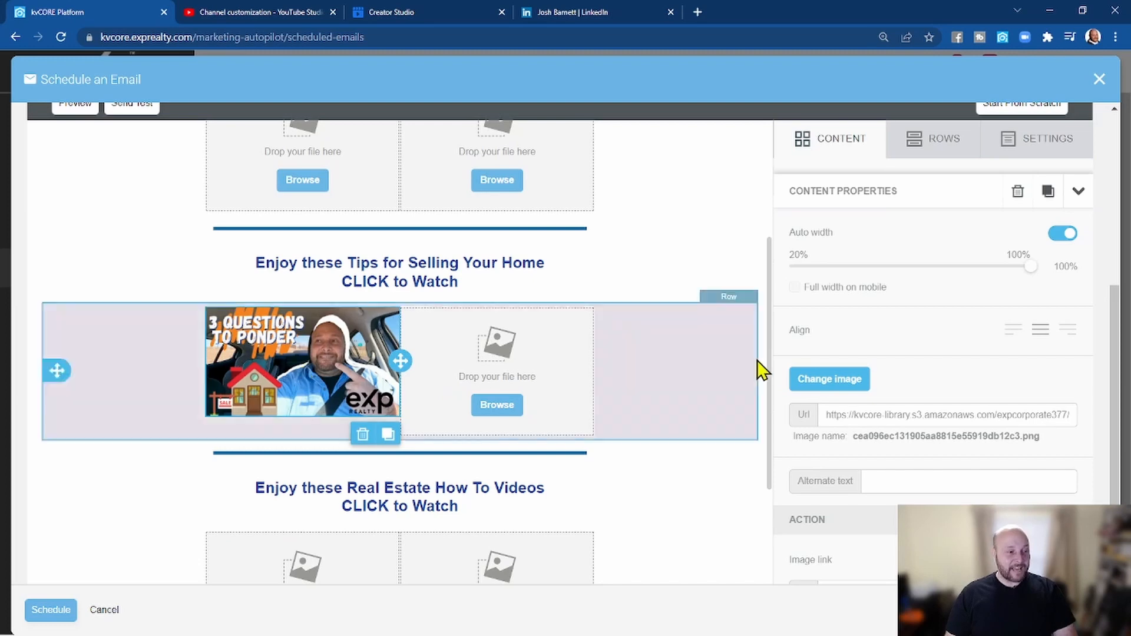
- Set the "3 Questions" image's padding to 5 on all sides
scroll(985, 358, "up", 1)
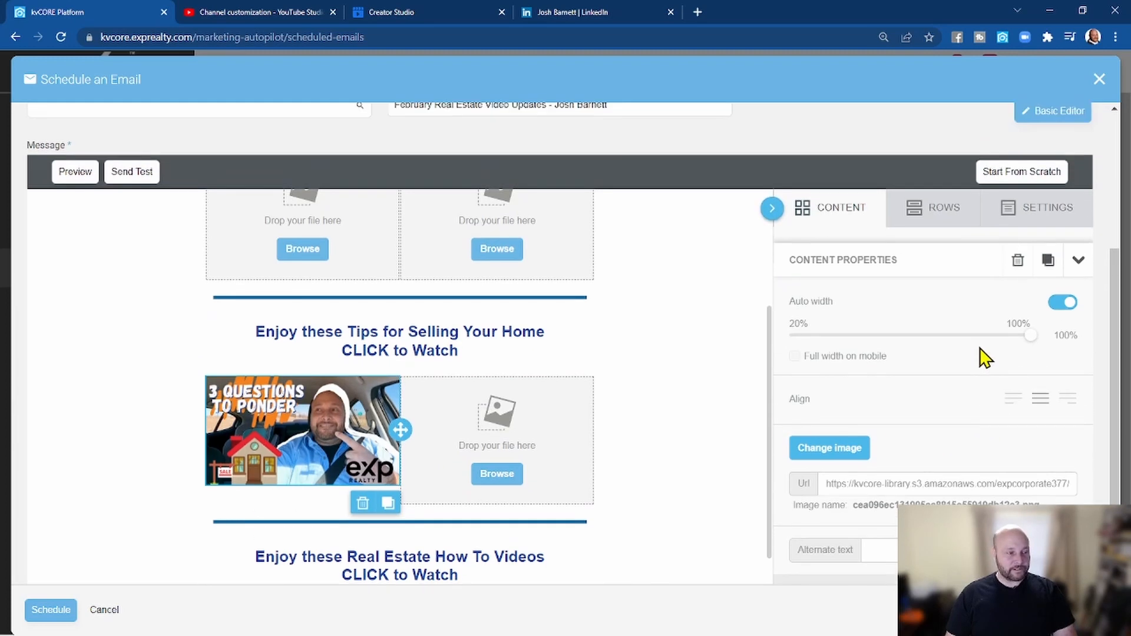
scroll(985, 357, "down", 2)
scroll(974, 354, "down", 4)
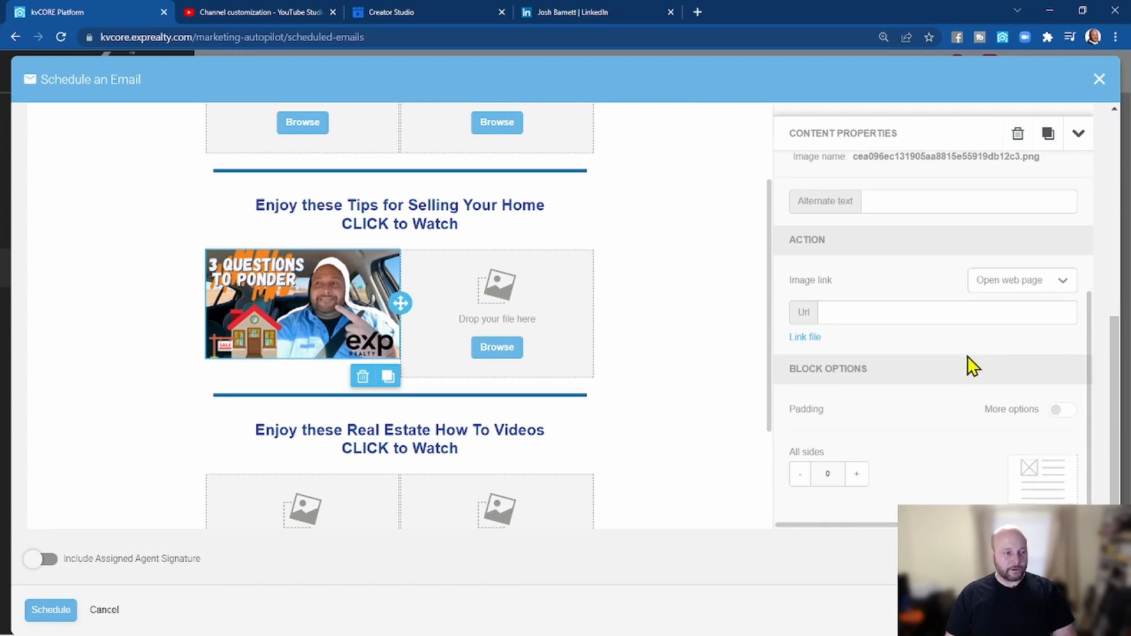
left_click(857, 475)
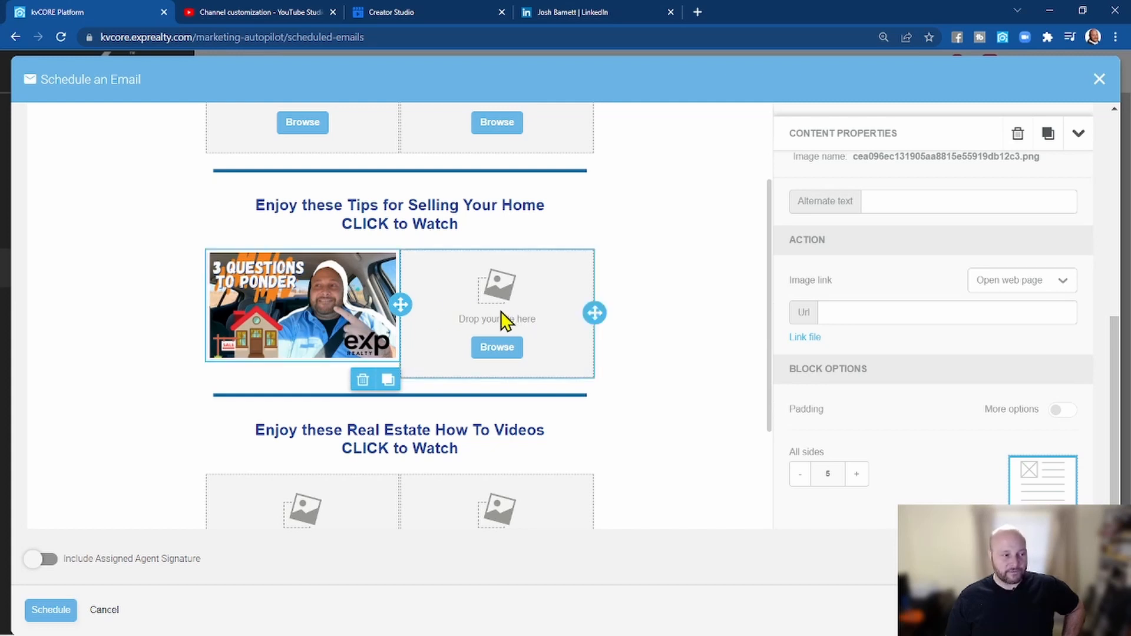
- Switch to Creator Studio and try to find the "3 Questions" video's link by copying its video ID into a new browser tab
left_click(443, 16)
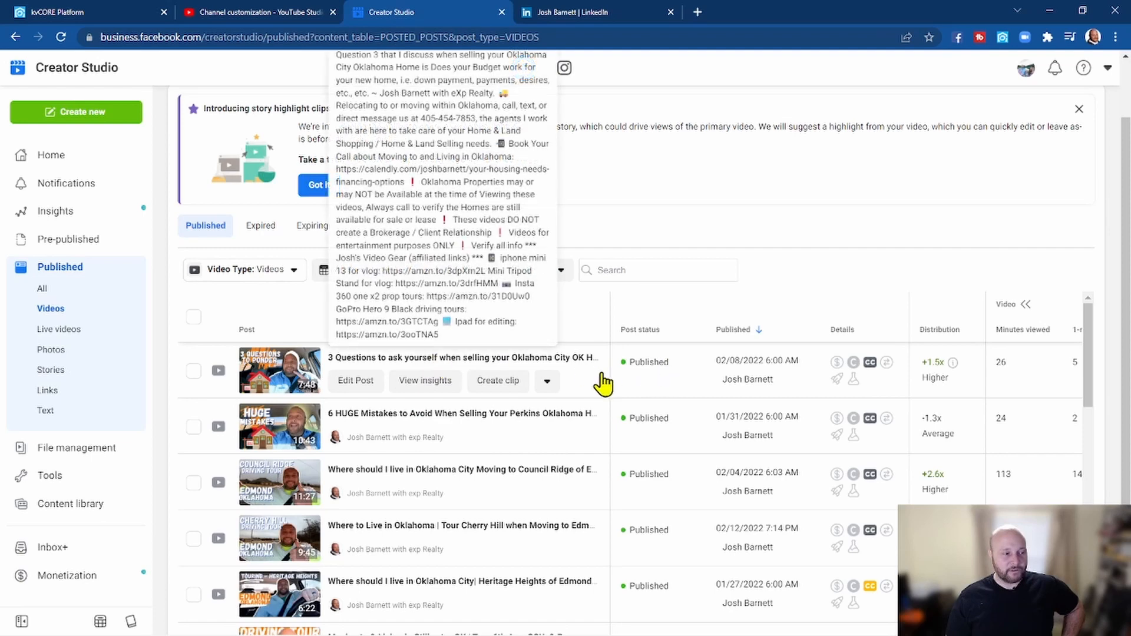
left_click(548, 382)
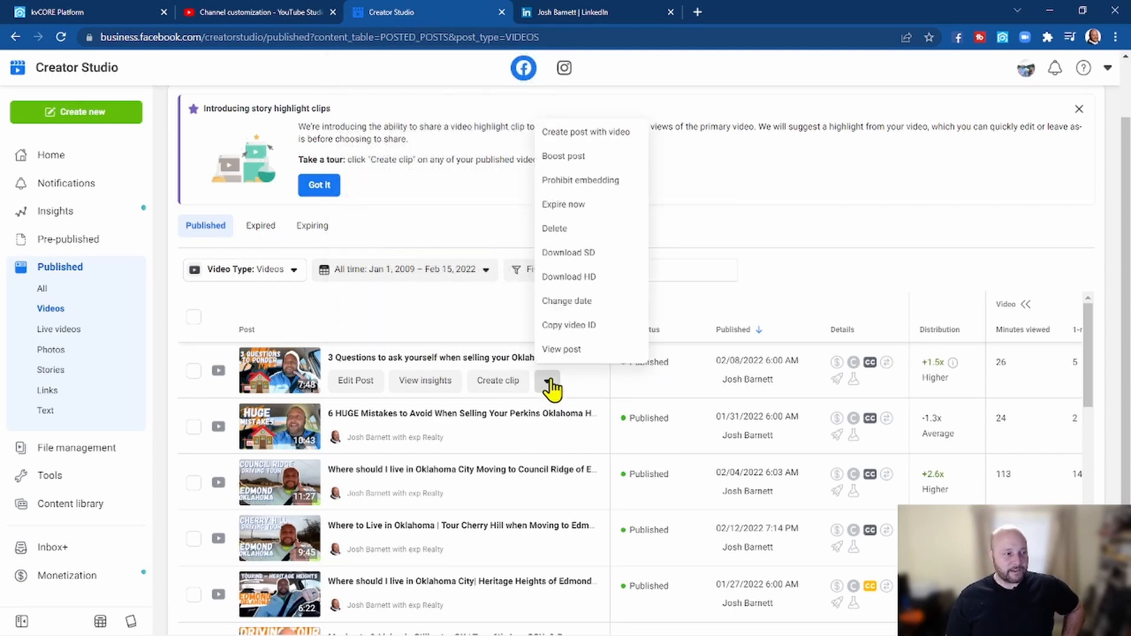
left_click(563, 329)
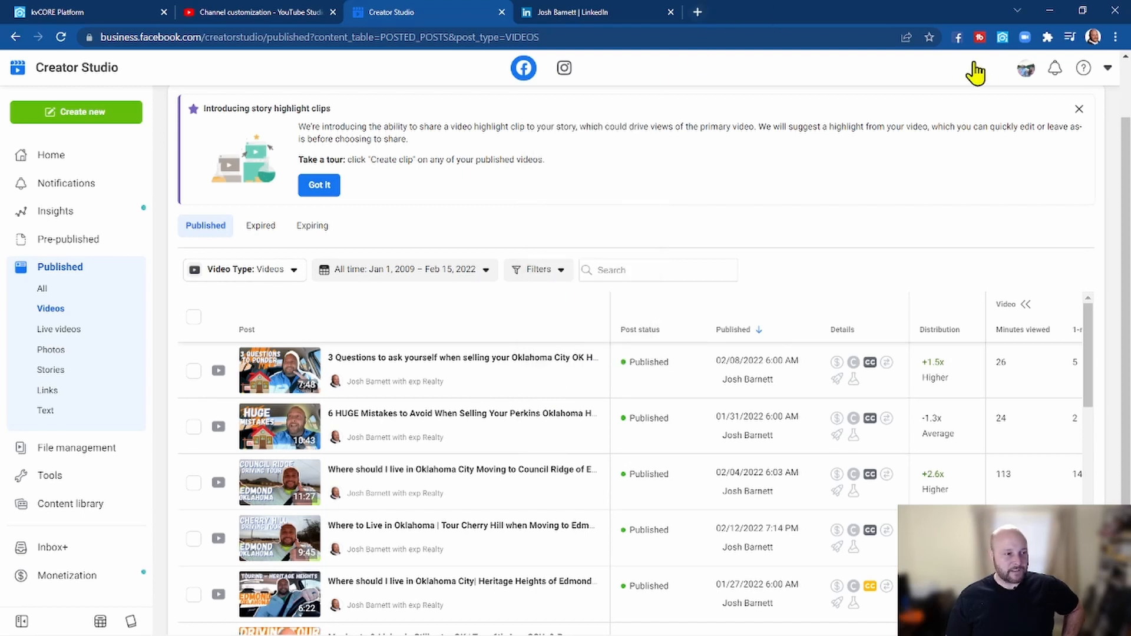
left_click(696, 12)
key("ctrl+v")
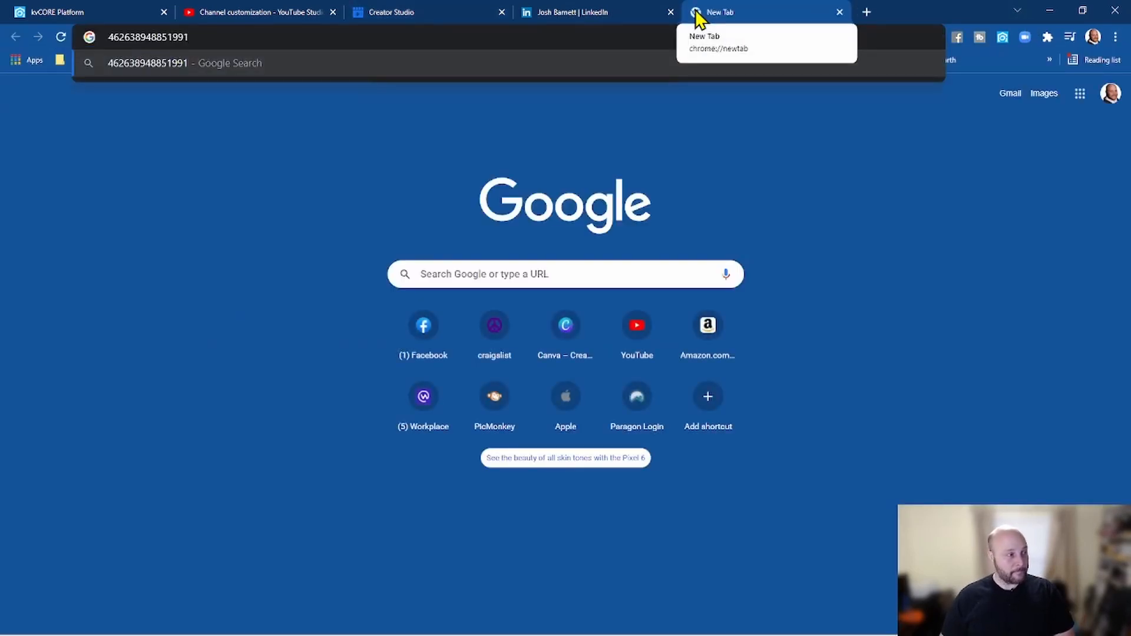
key("Return")
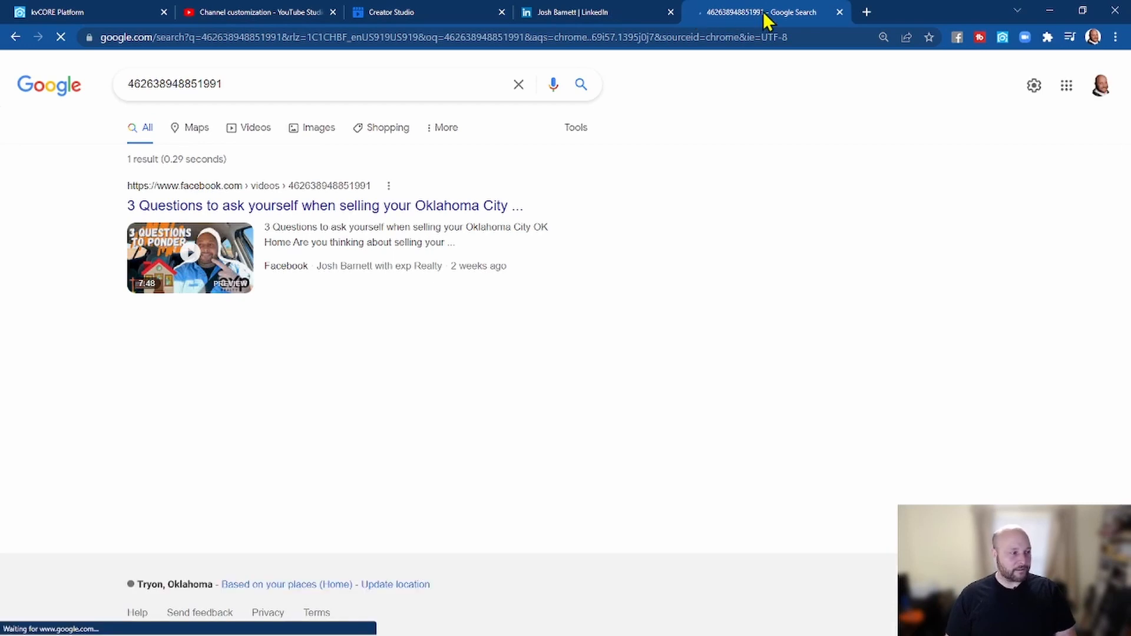
left_click(839, 13)
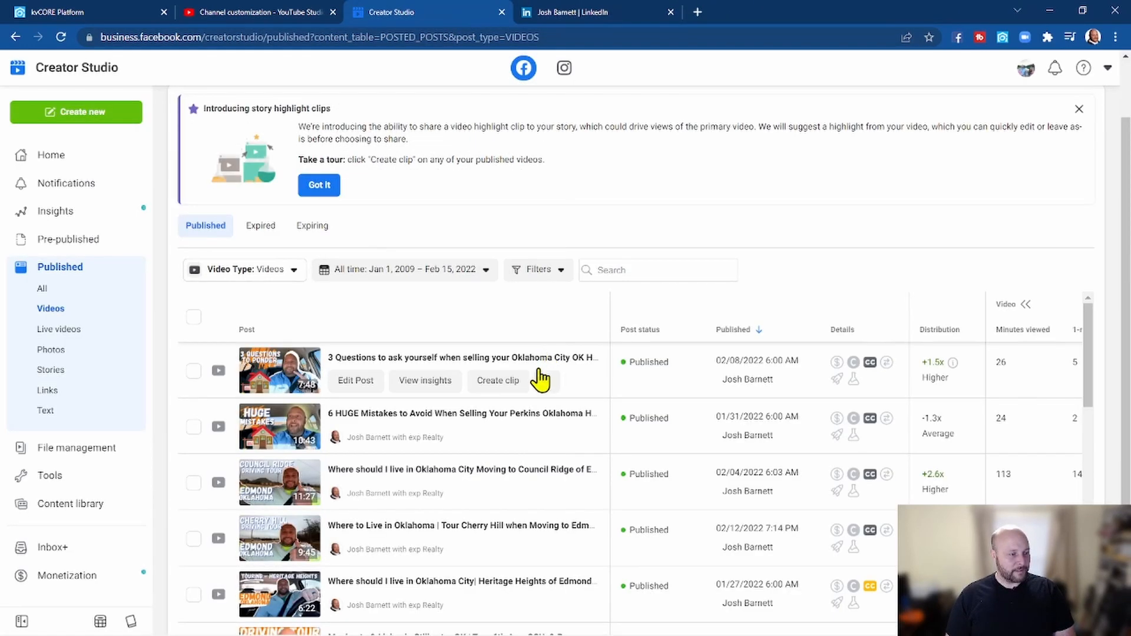
- View the post of the "3 Questions to ask yourself" video, copy its link and close the post preview
left_click(547, 383)
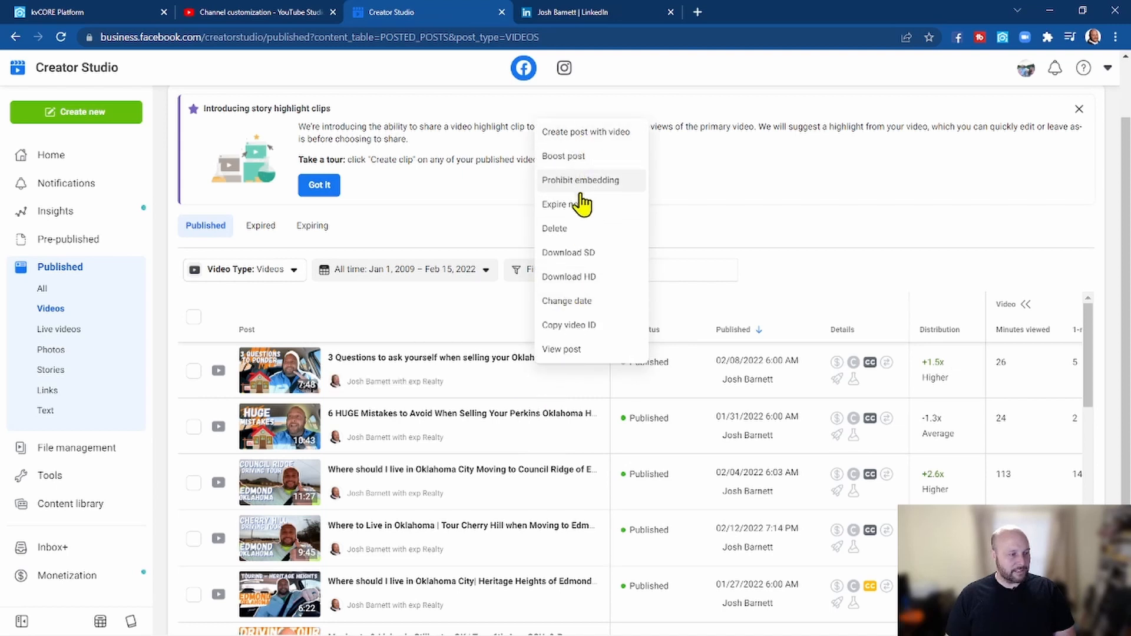
left_click(563, 349)
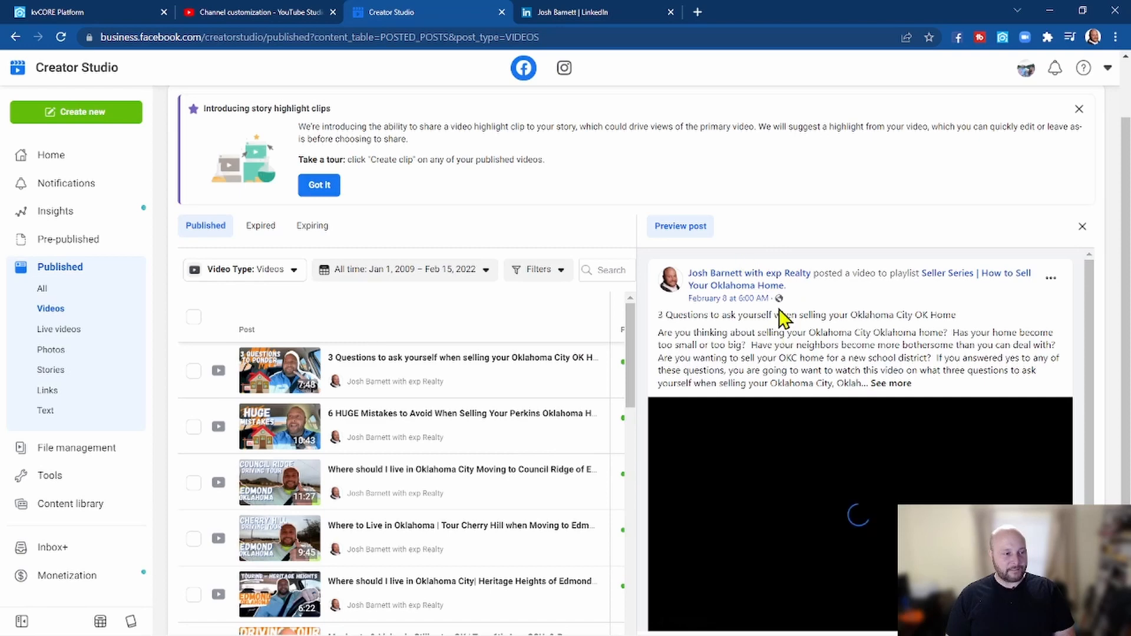
left_click(1051, 280)
left_click(928, 318)
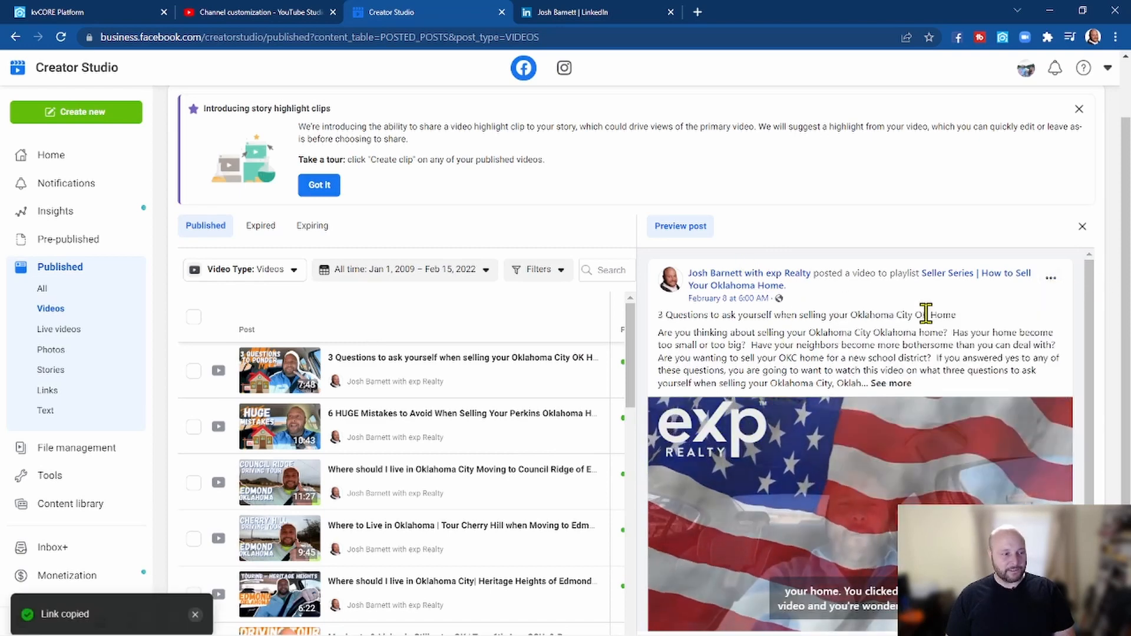
left_click(1083, 228)
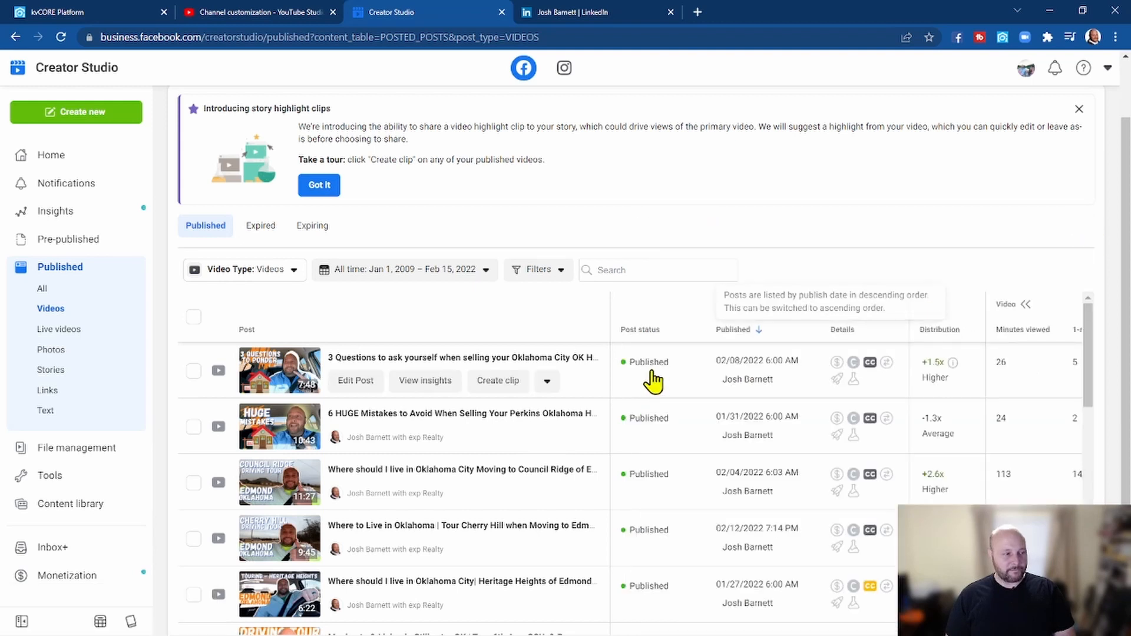
left_click(548, 384)
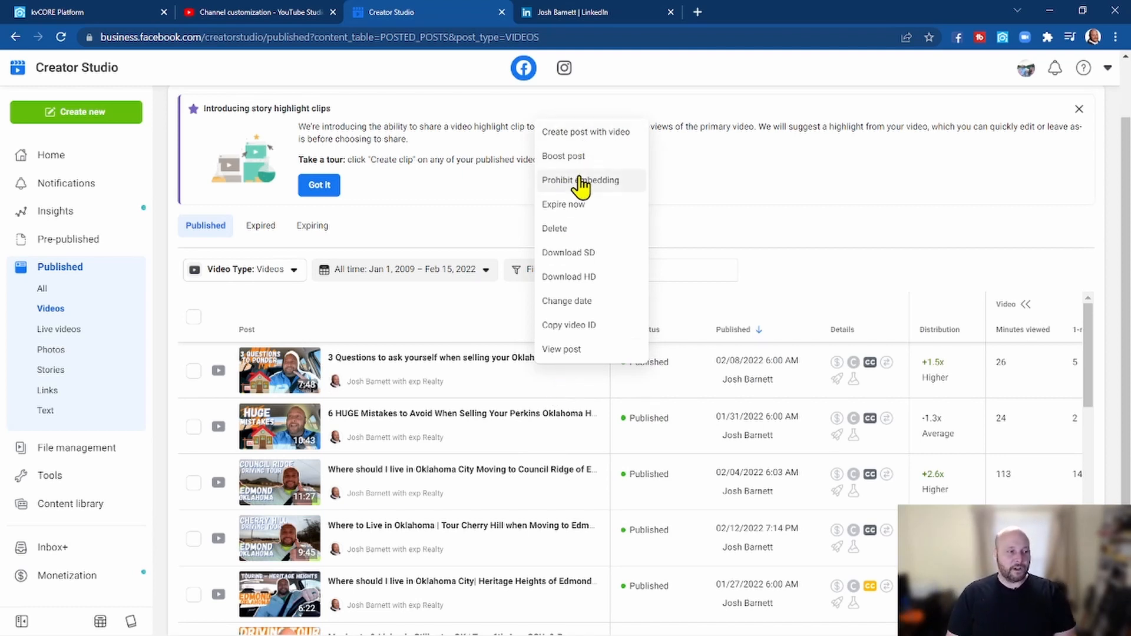
left_click(563, 349)
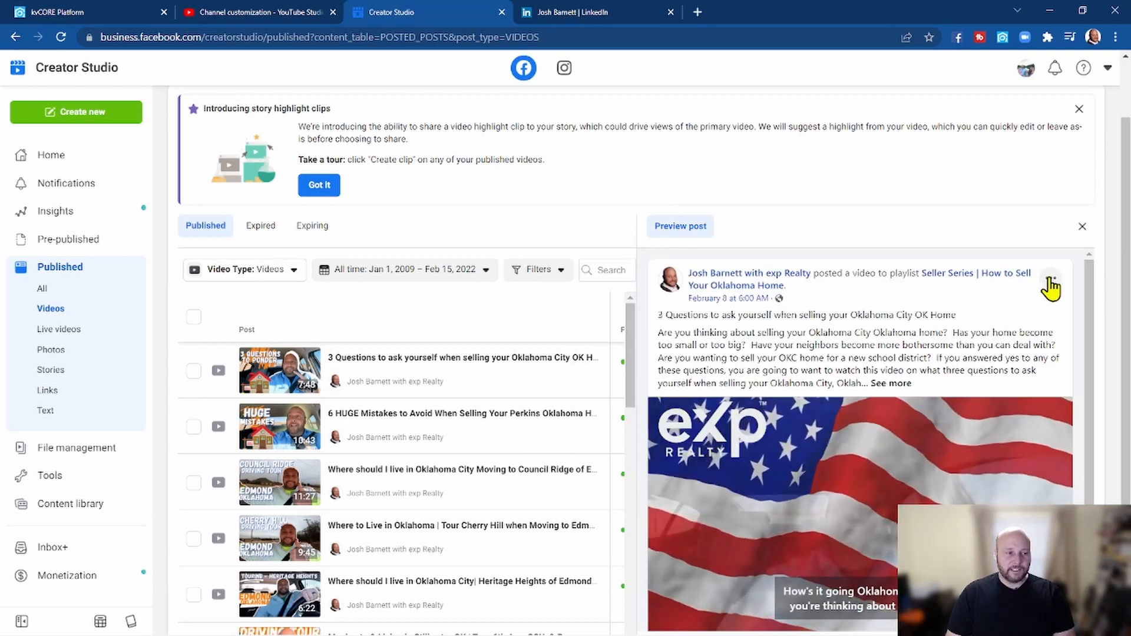
left_click(1052, 282)
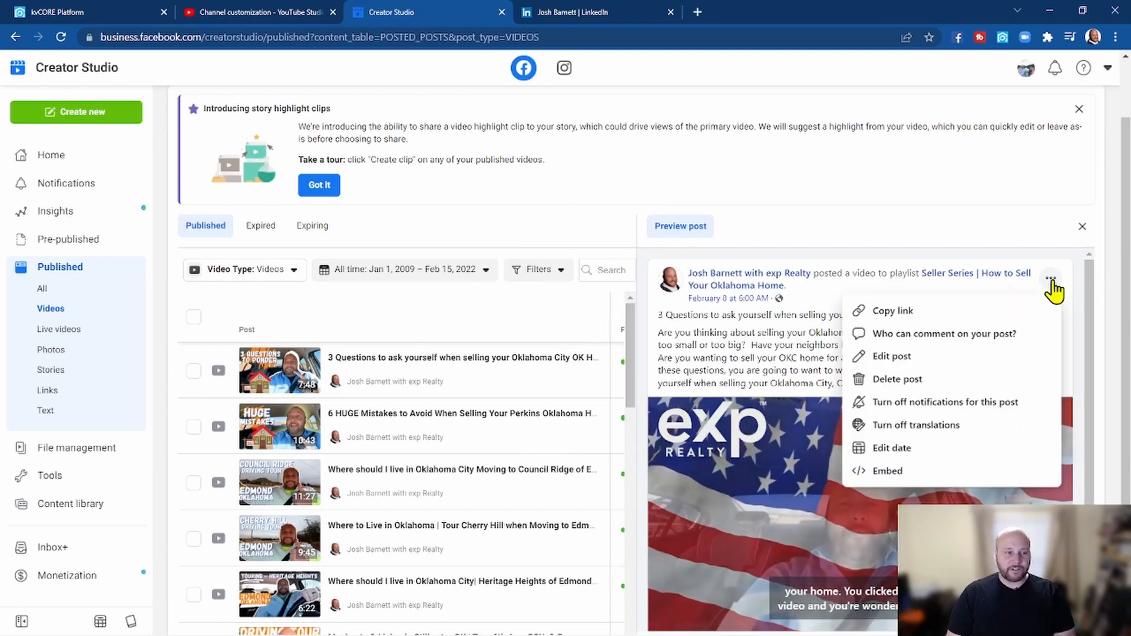
left_click(920, 315)
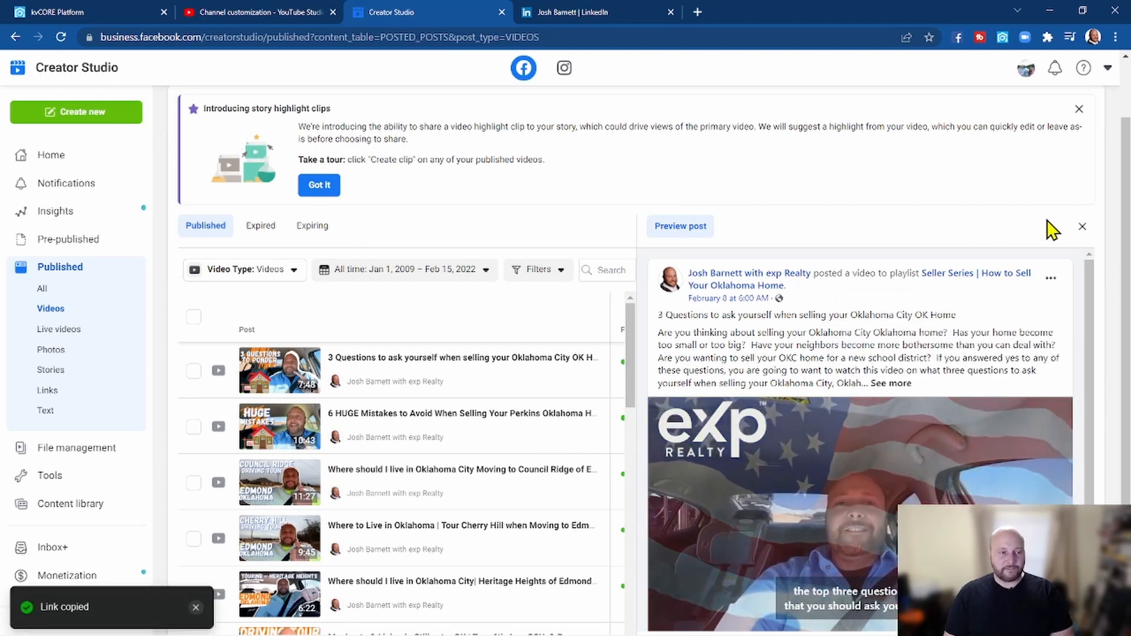
left_click(1082, 227)
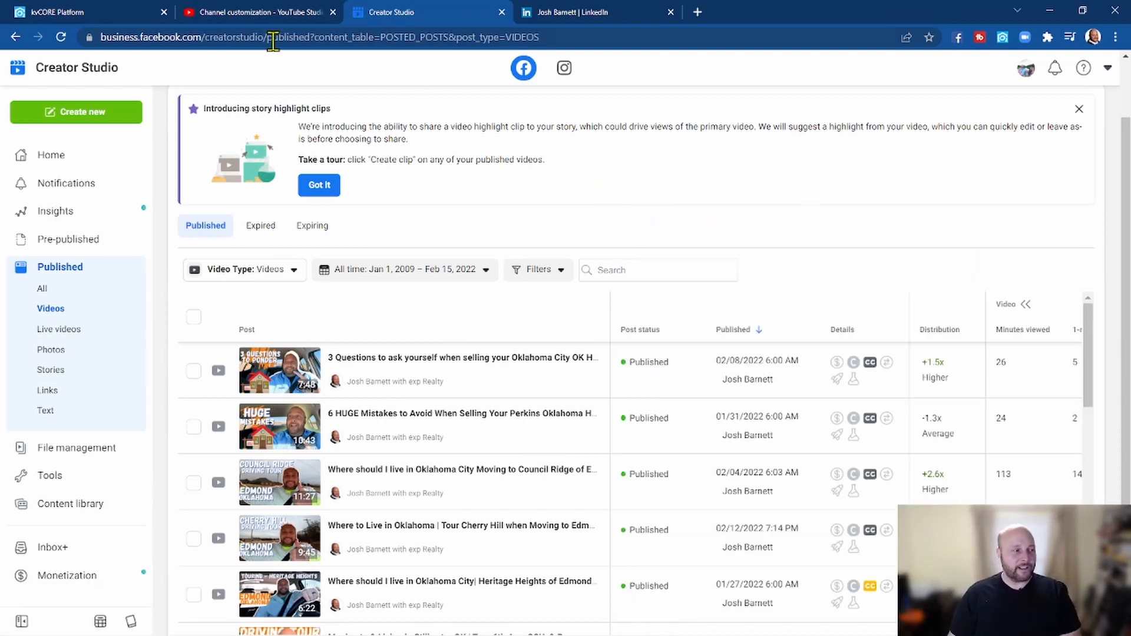
- Switch to kvCORE and paste the copied video link as the "3 Questions" image's web page link
left_click(135, 24)
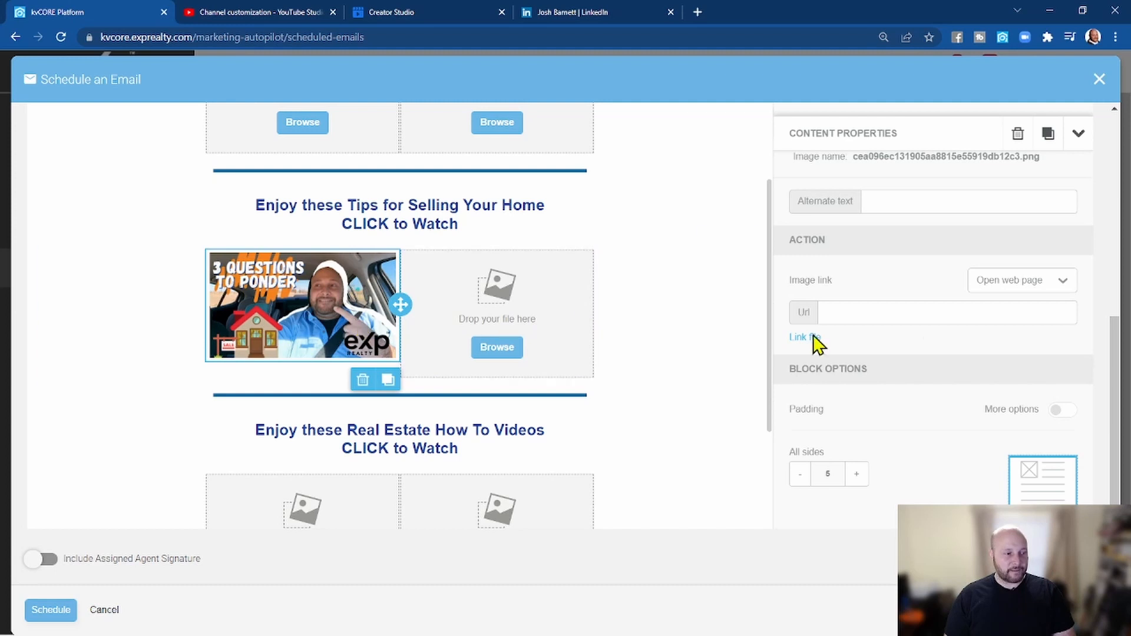
left_click(900, 318)
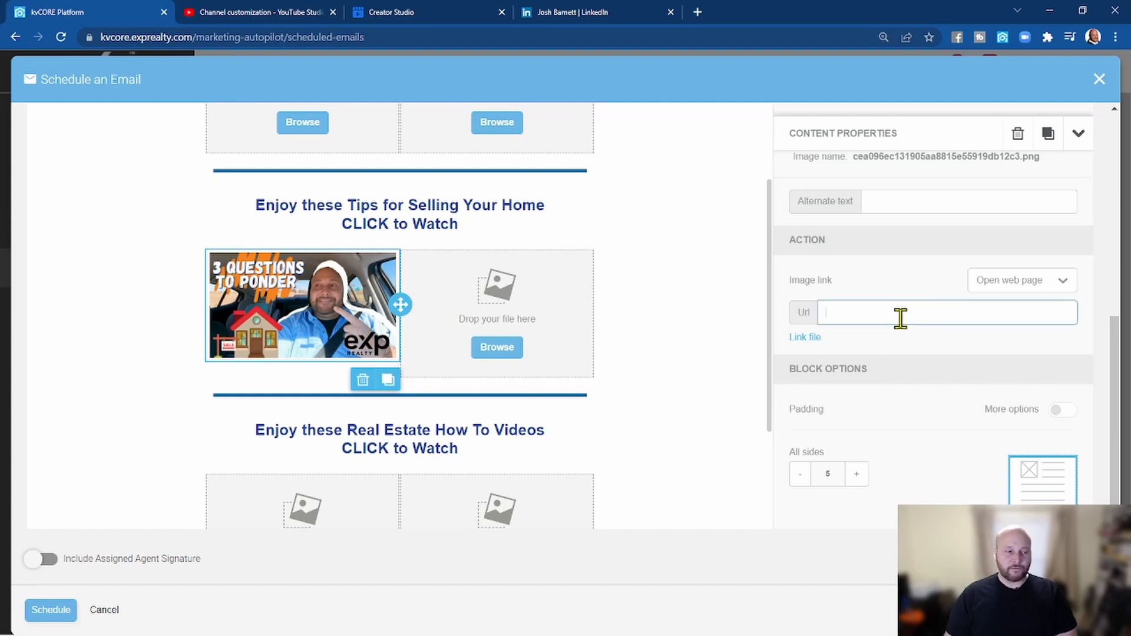
key("ctrl+v")
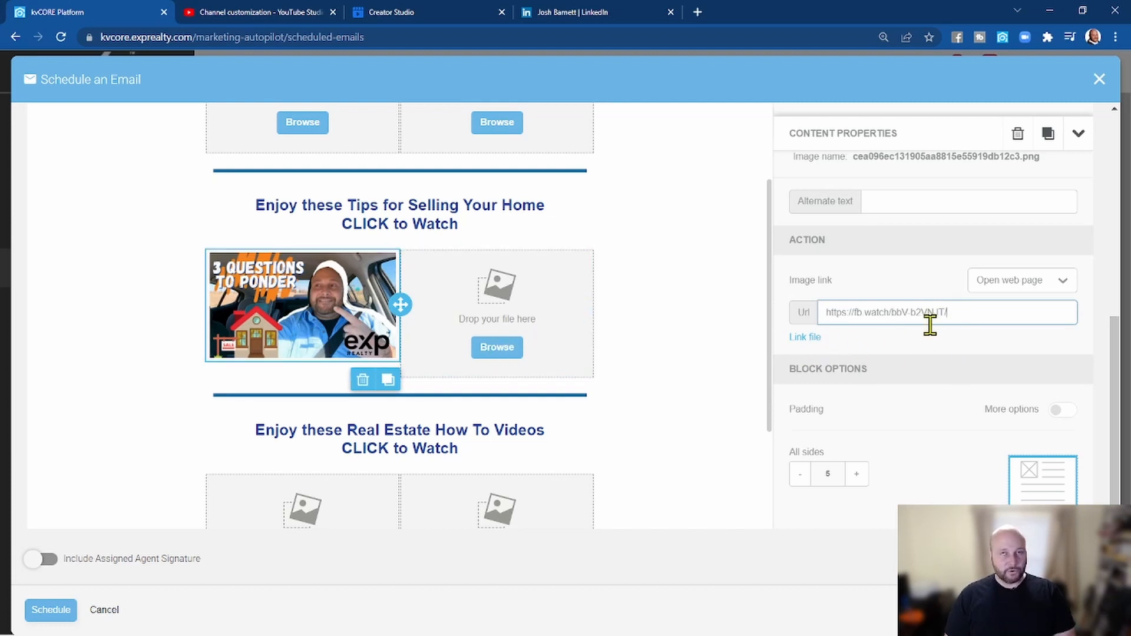
left_click(1062, 409)
left_click(1063, 402)
scroll(969, 410, "up", 4)
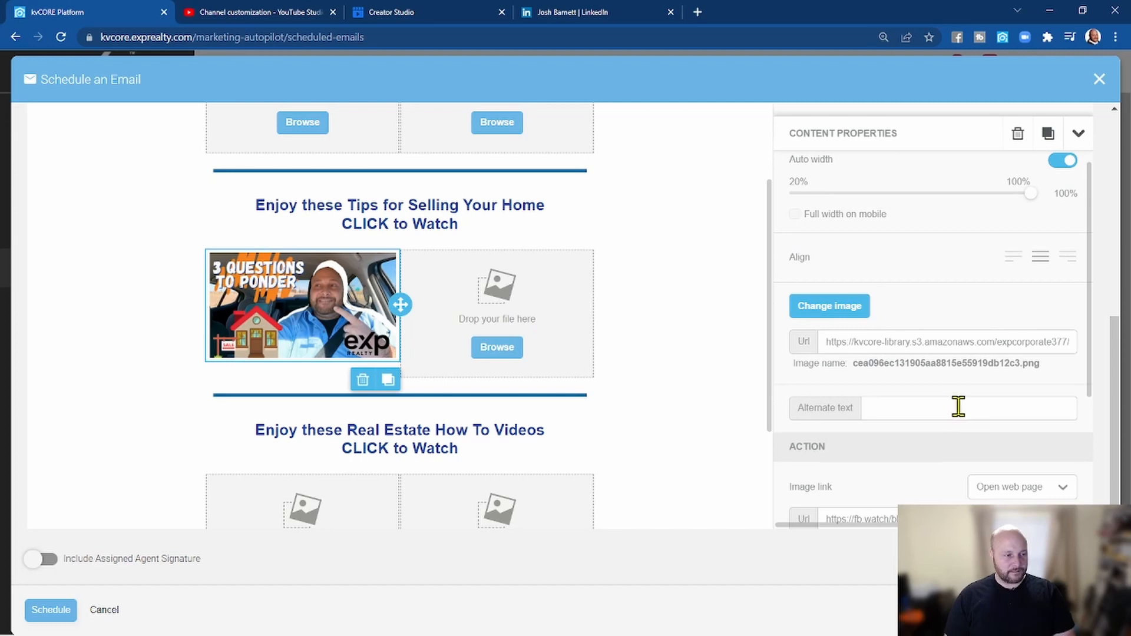
scroll(960, 411, "up", 1)
scroll(959, 321, "up", 3)
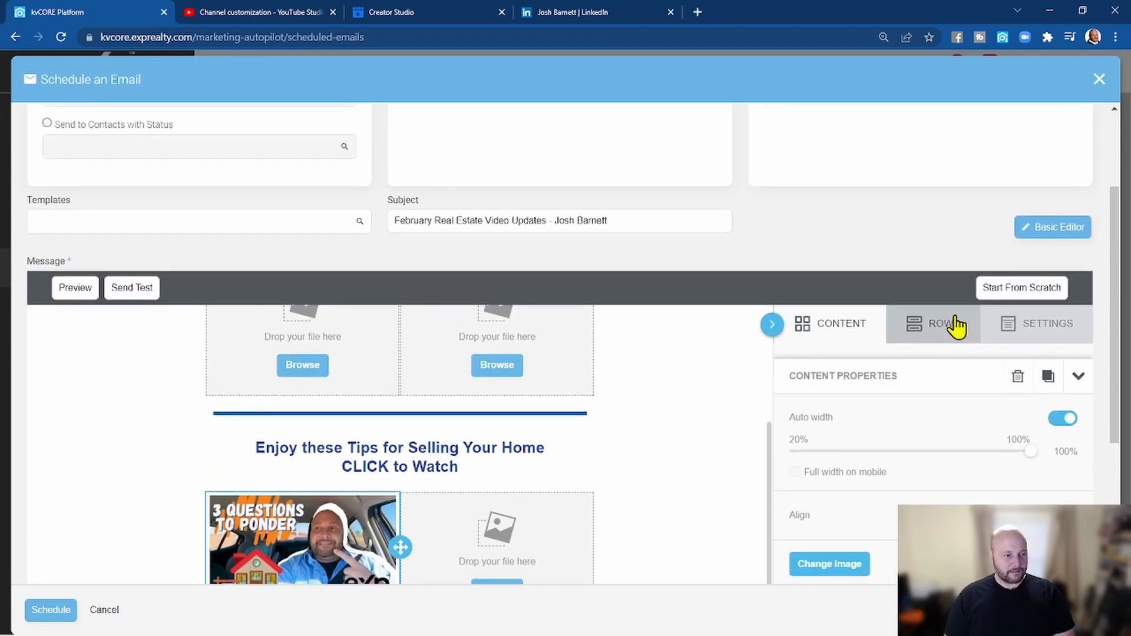
scroll(954, 323, "down", 2)
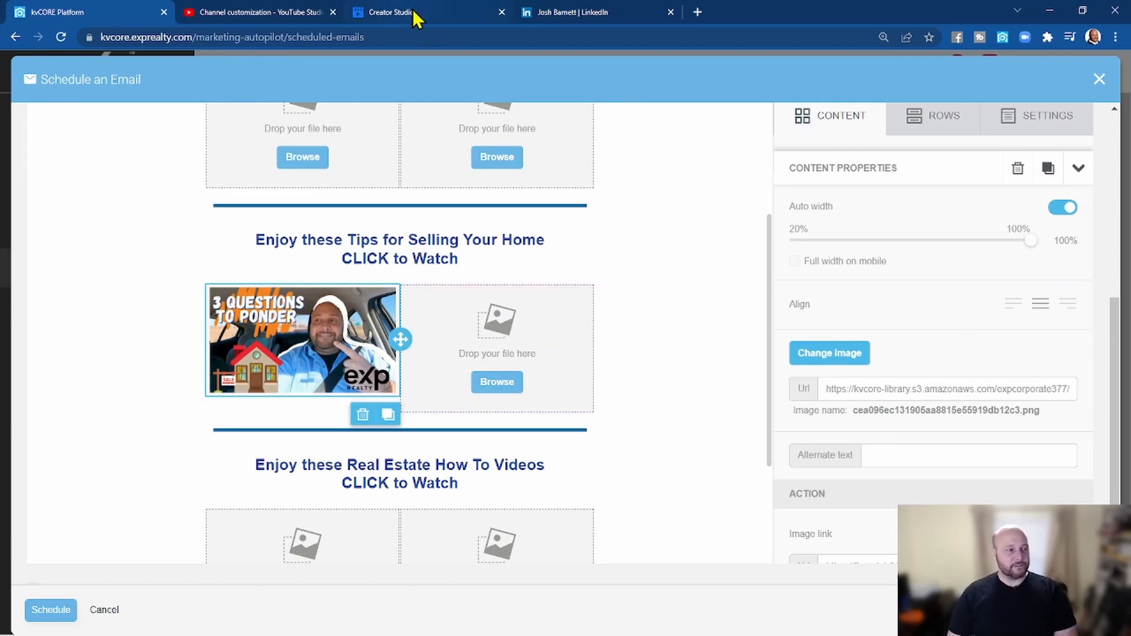
- Check the next selling video in Creator Studio, then upload "6 HUGE" from Downloads in kvCORE and insert it beside the "3 Questions" image
left_click(416, 20)
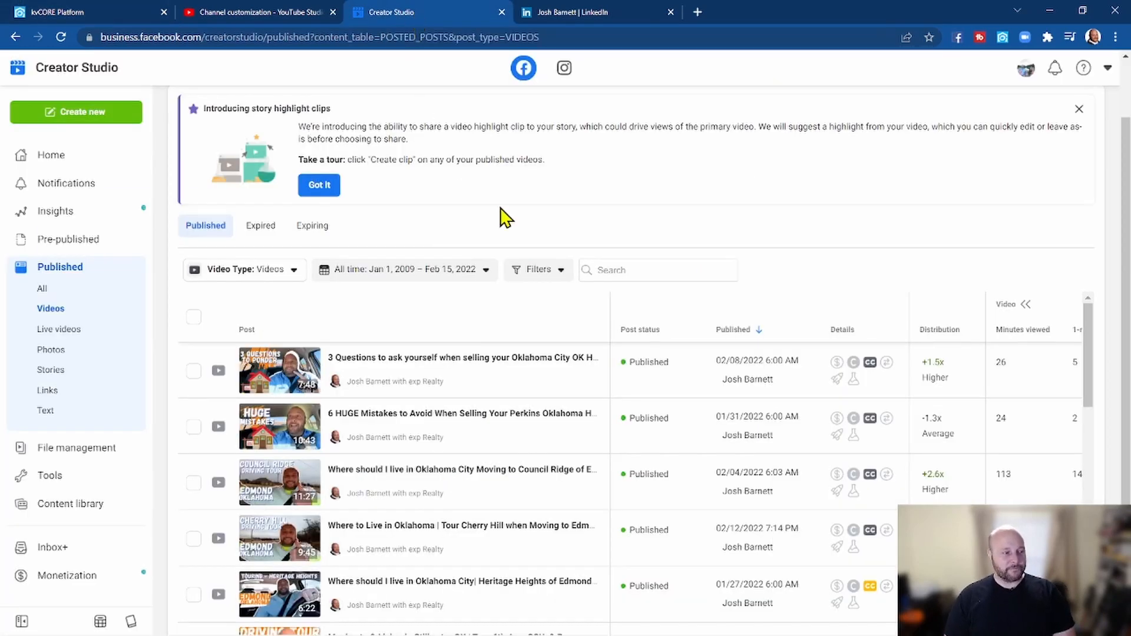
mouse_move(373, 422)
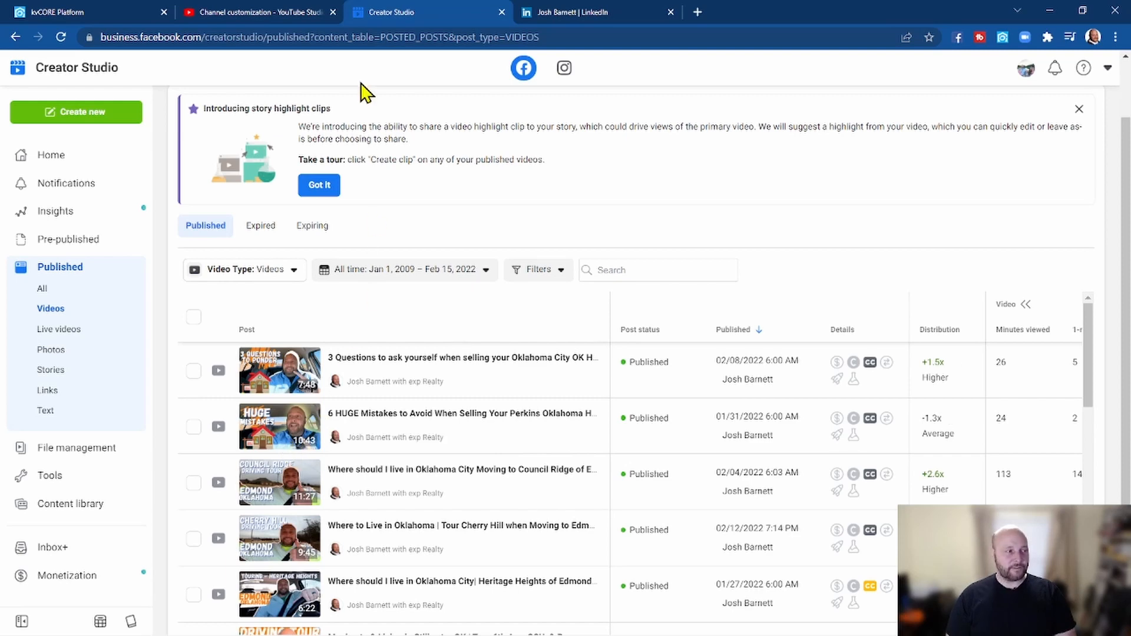
left_click(82, 13)
left_click(499, 380)
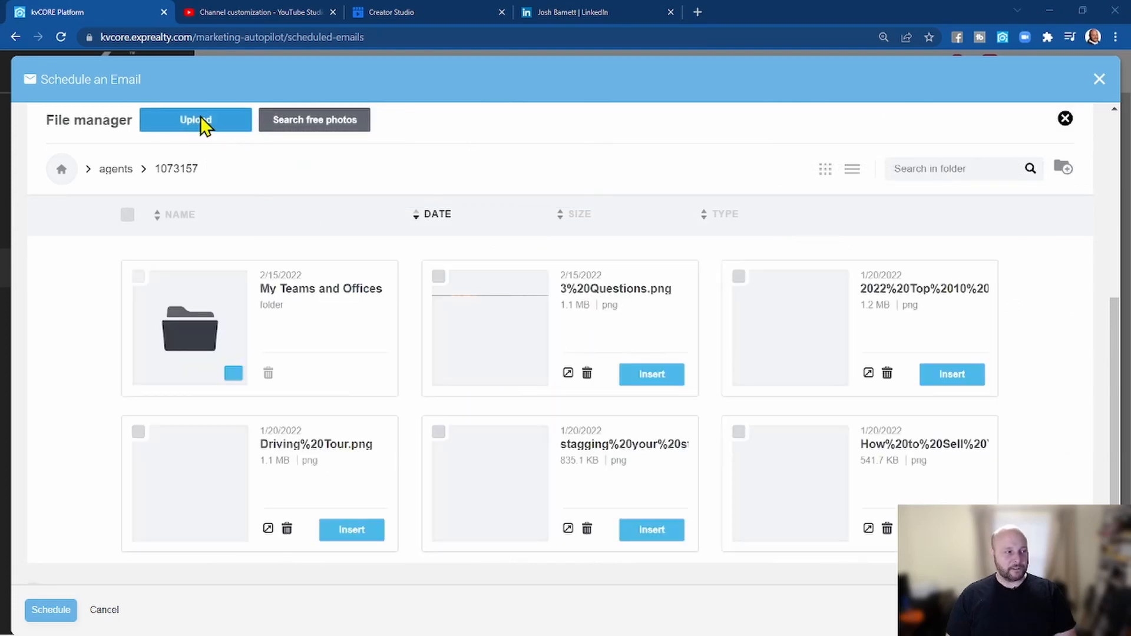
left_click(202, 117)
scroll(319, 209, "down", 15)
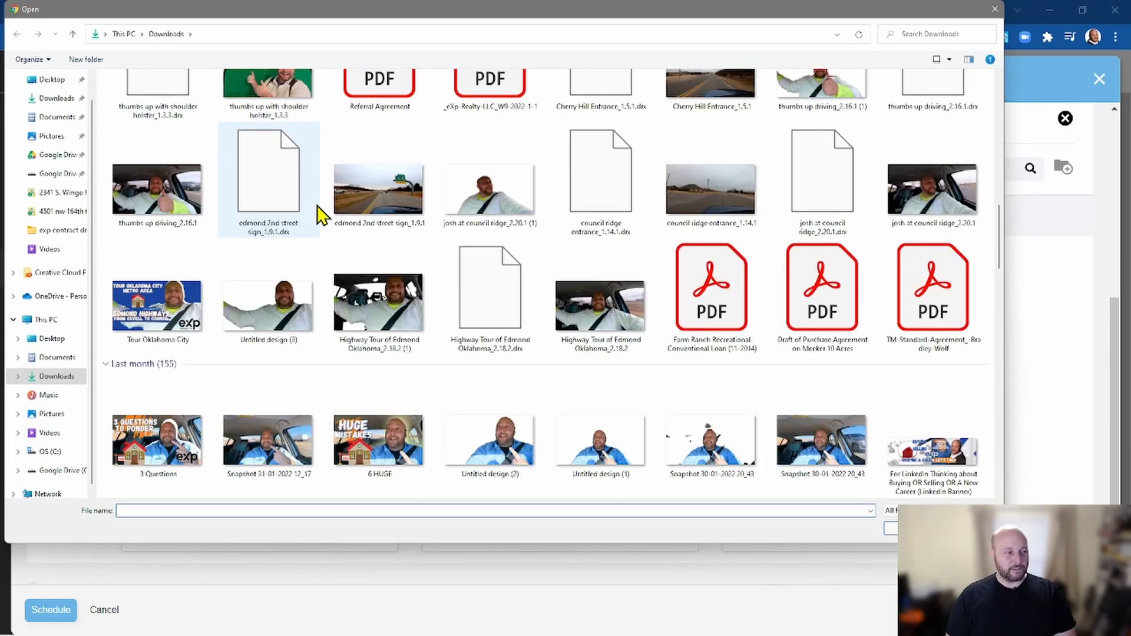
scroll(321, 216, "up", 3)
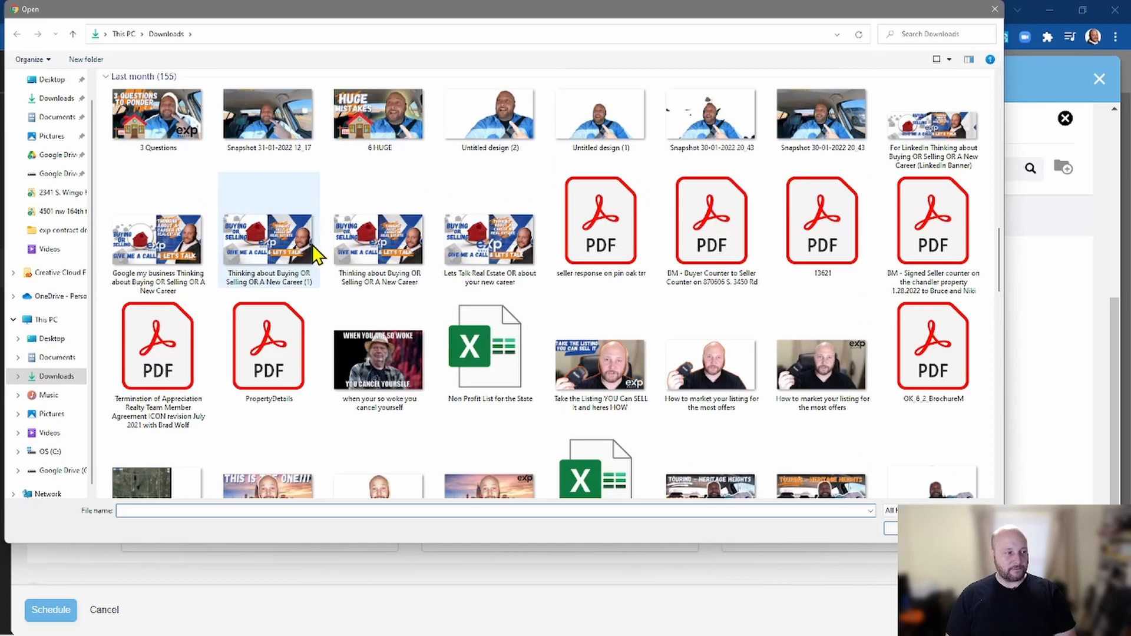
left_click(377, 127)
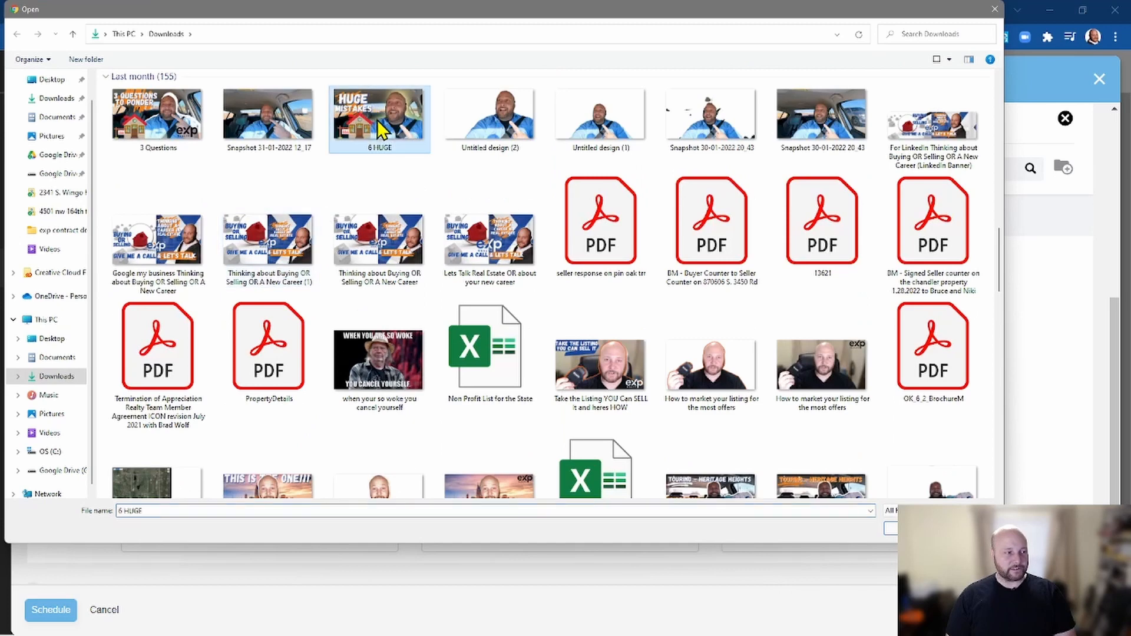
left_click(892, 531)
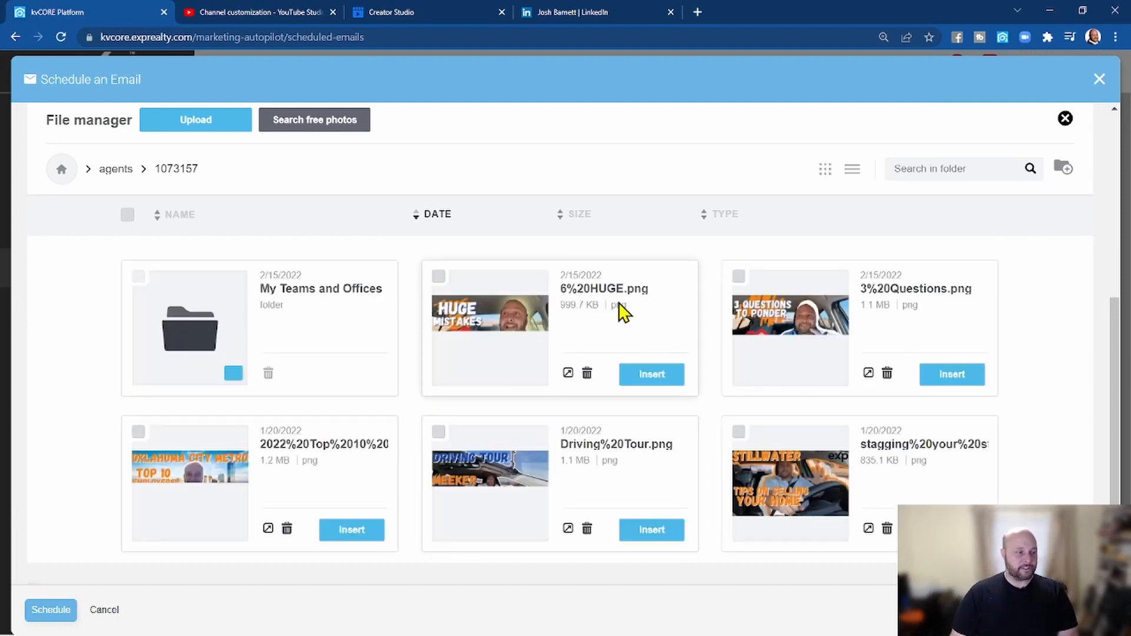
left_click(650, 374)
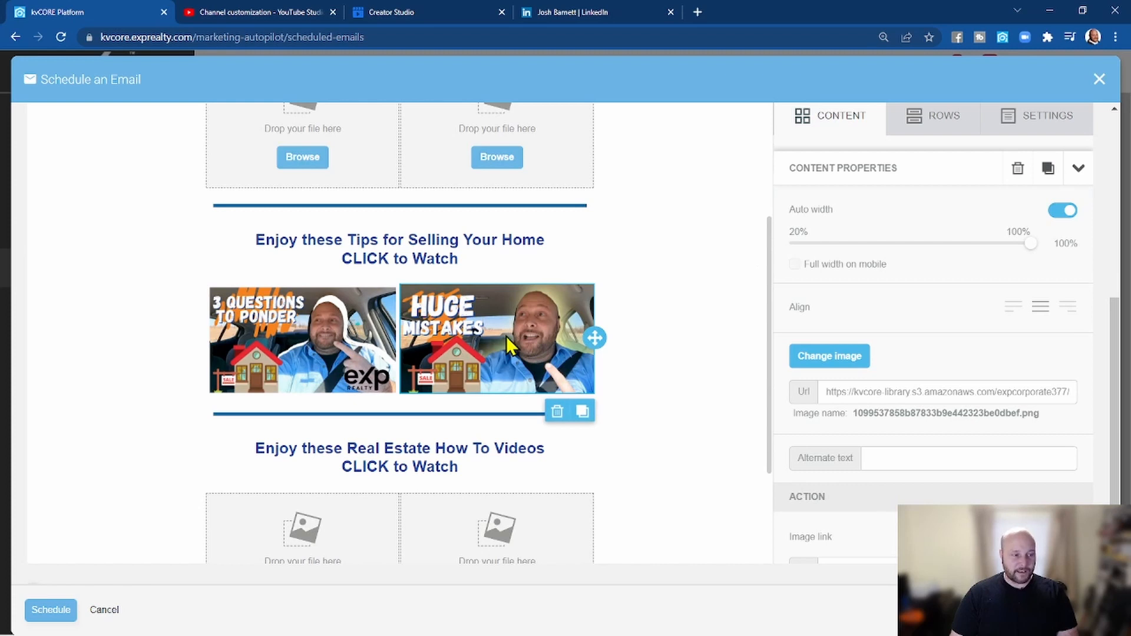
- Set the "Huge Mistakes" image's padding to 5 on all sides
scroll(873, 386, "down", 2)
scroll(874, 392, "down", 3)
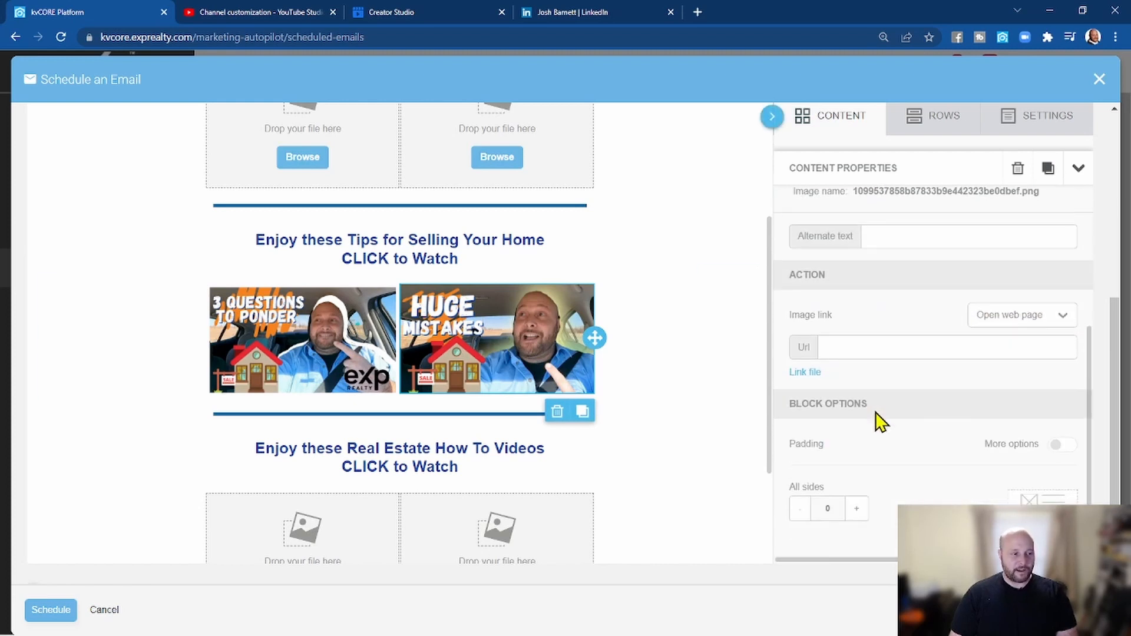
left_click(858, 510)
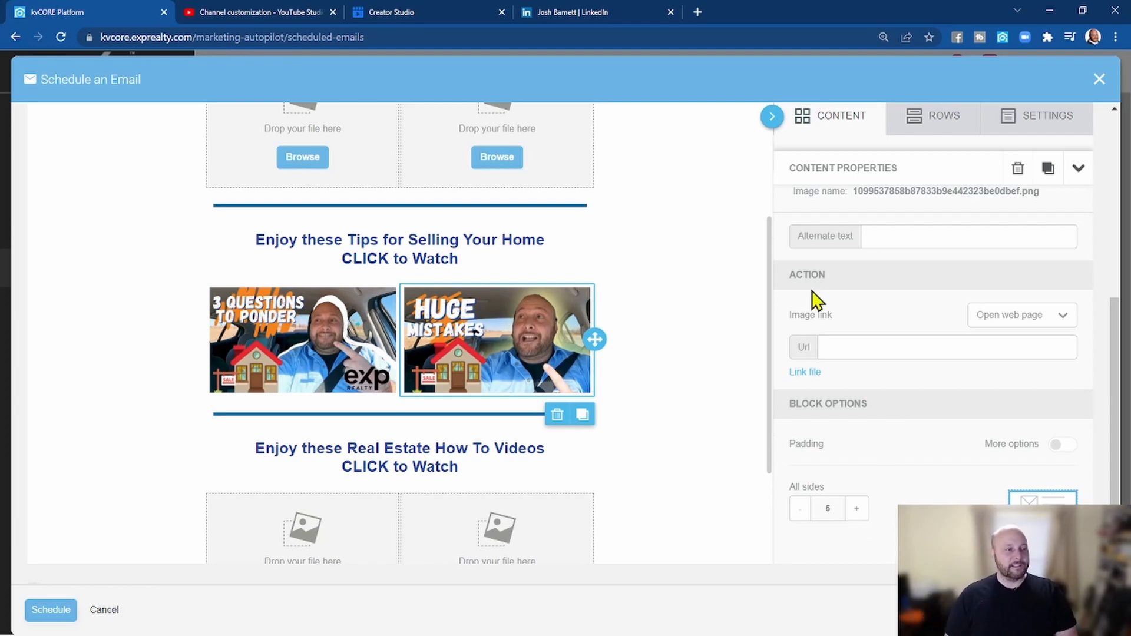
- Switch to Creator Studio, view the post of the "6 HUGE Mistakes to Avoid" video and copy its link
left_click(470, 11)
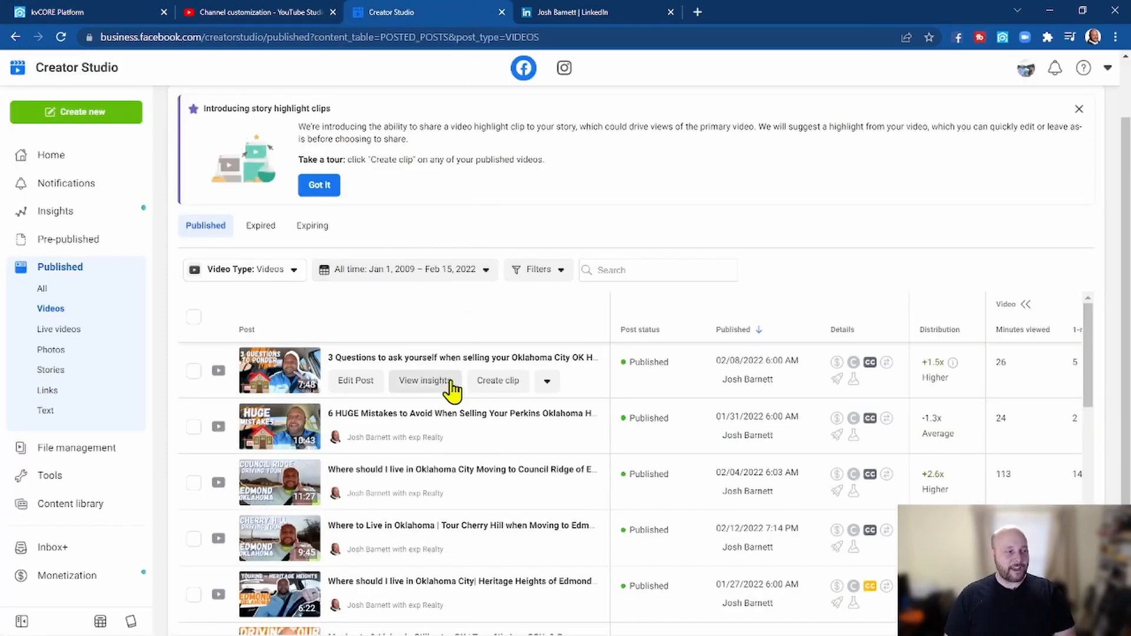
mouse_move(397, 435)
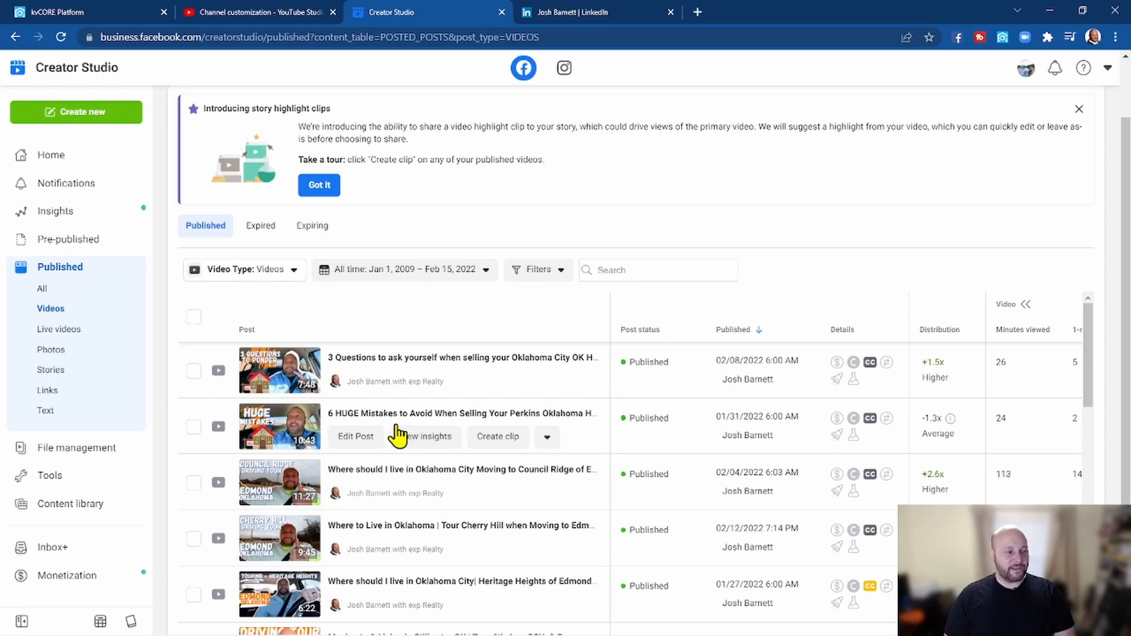
left_click(548, 438)
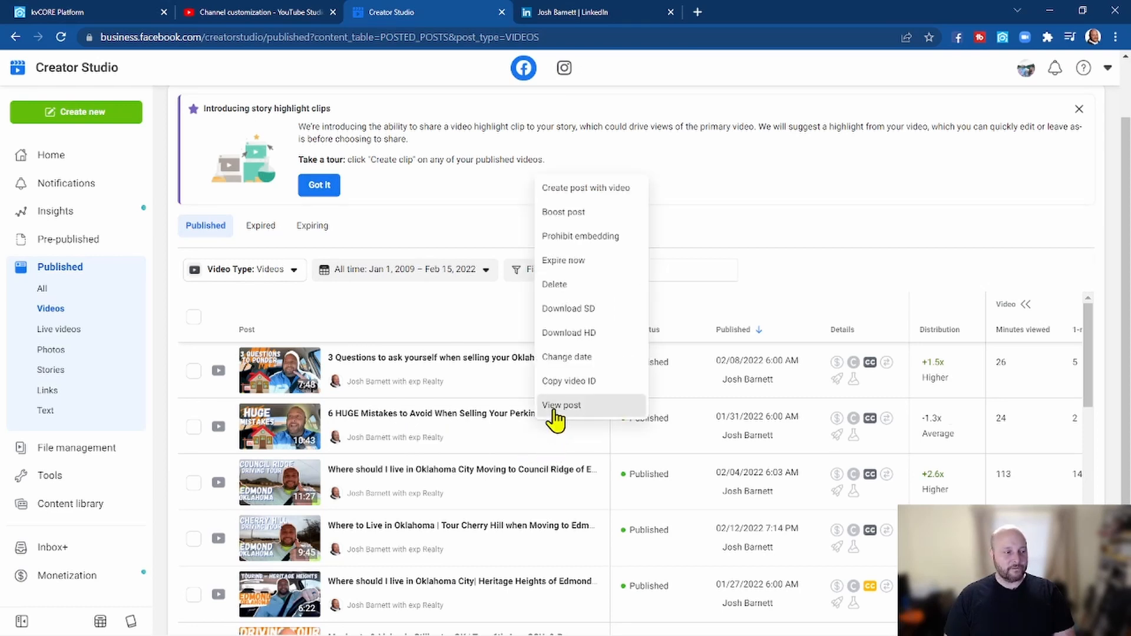
left_click(560, 405)
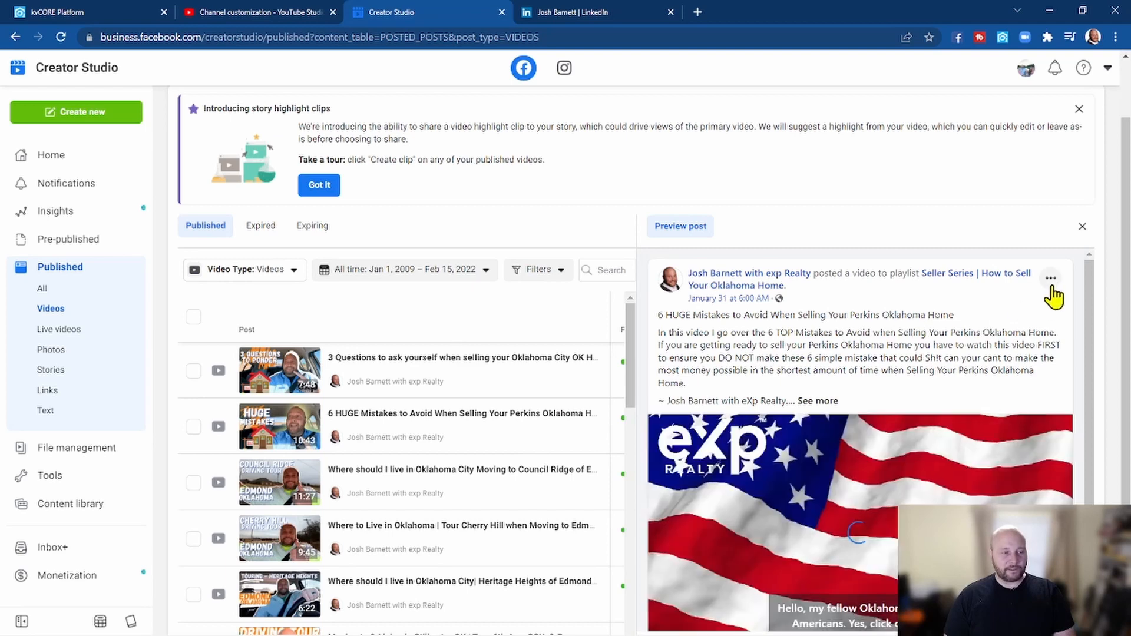
left_click(1051, 279)
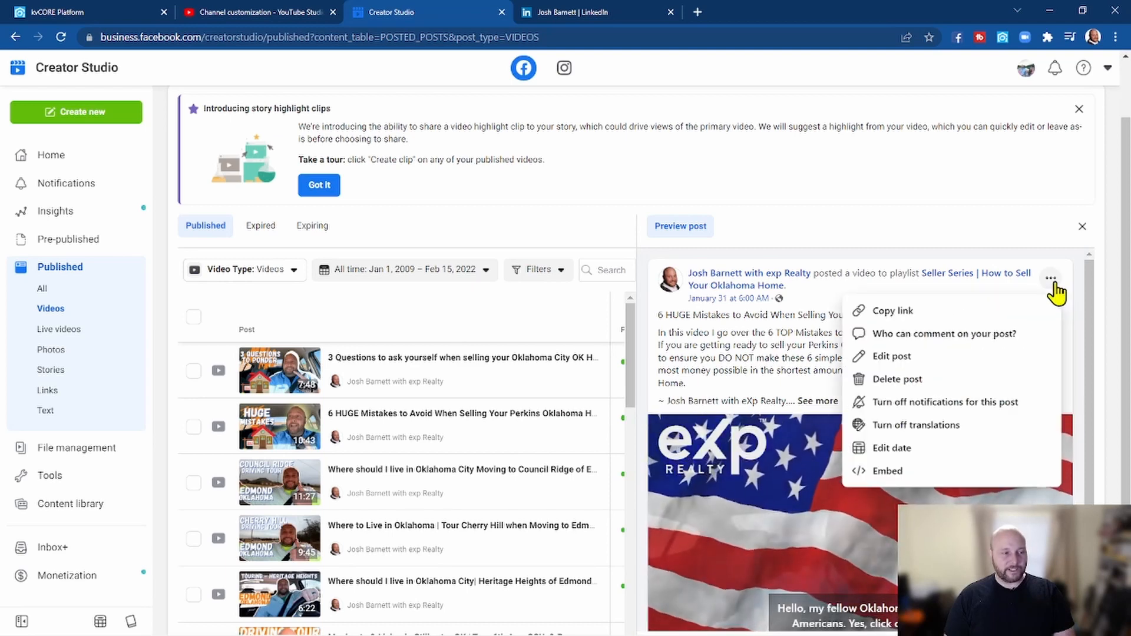
left_click(990, 308)
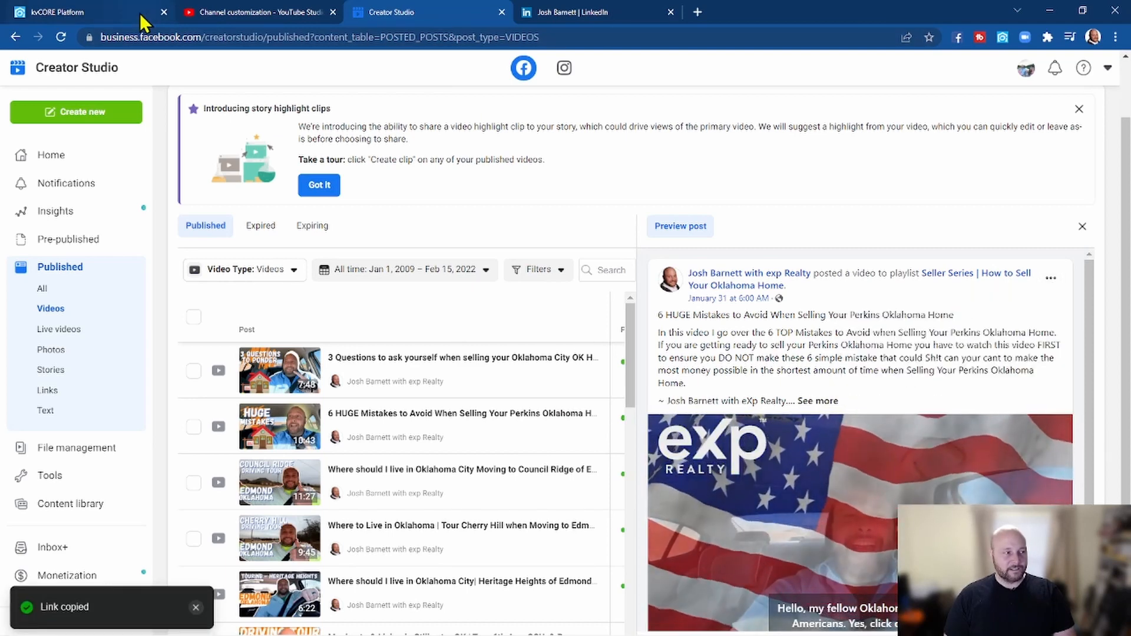
left_click(142, 18)
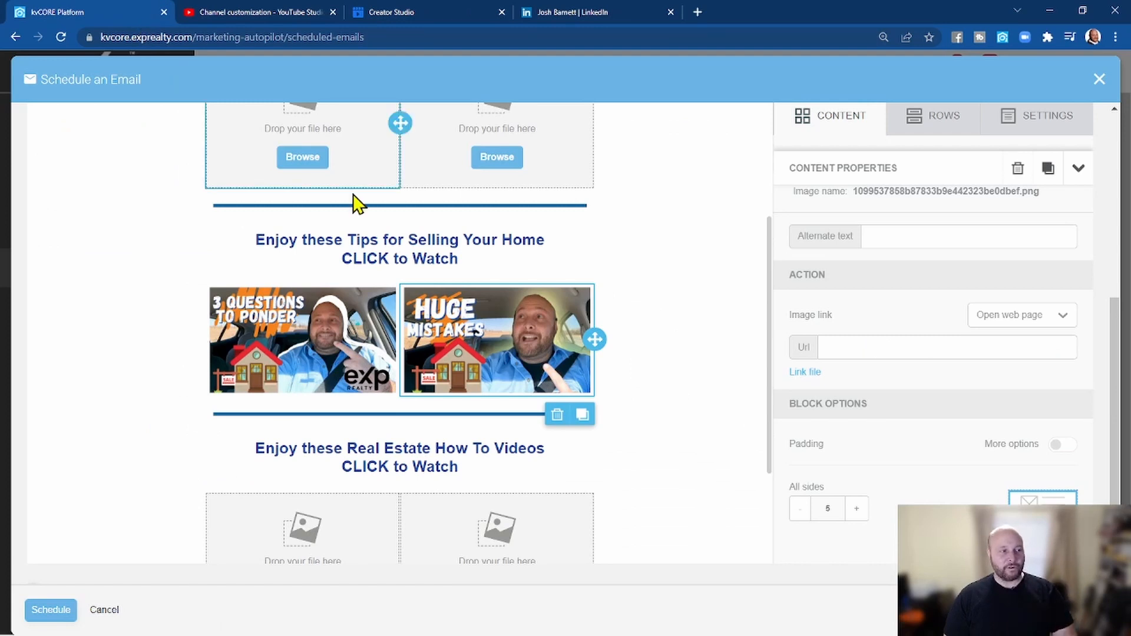
left_click(847, 346)
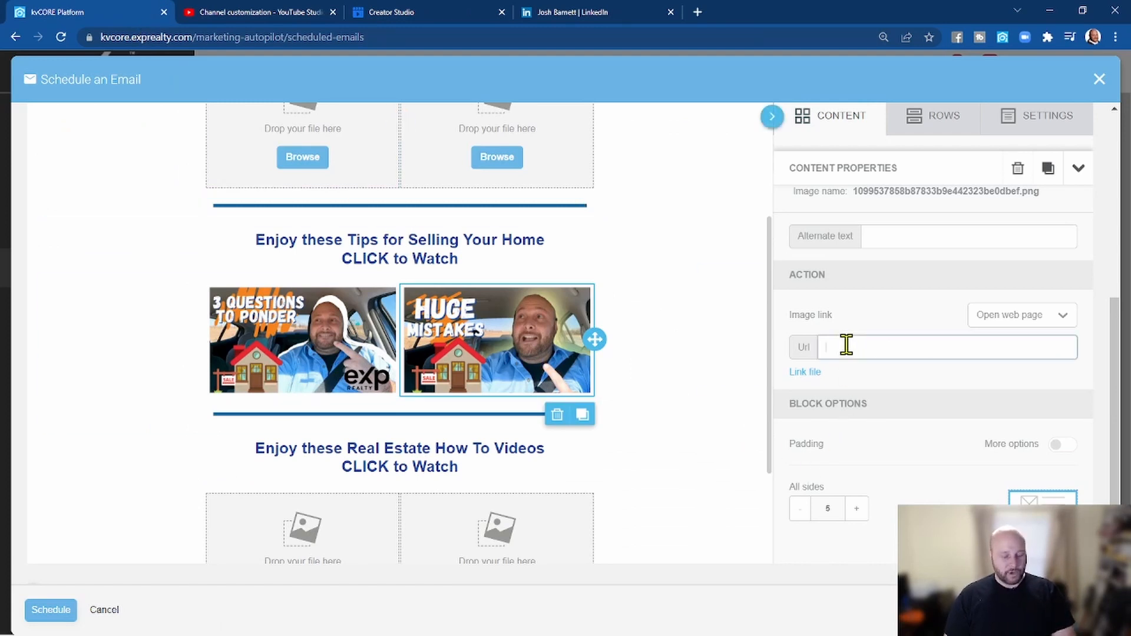
key("ctrl+v")
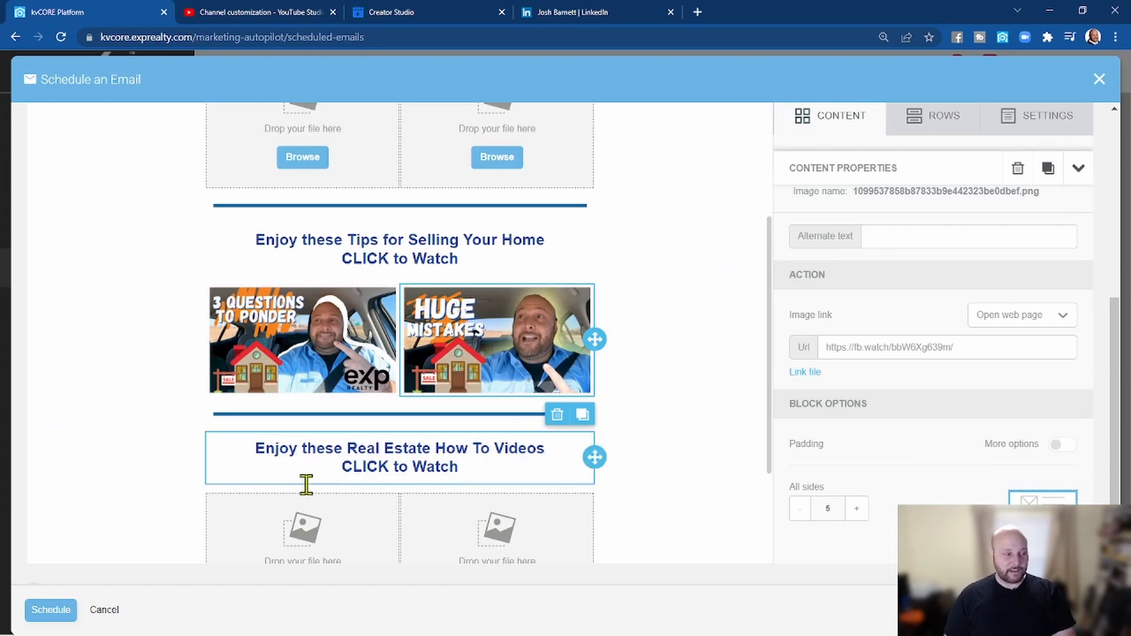
scroll(657, 392, "up", 5)
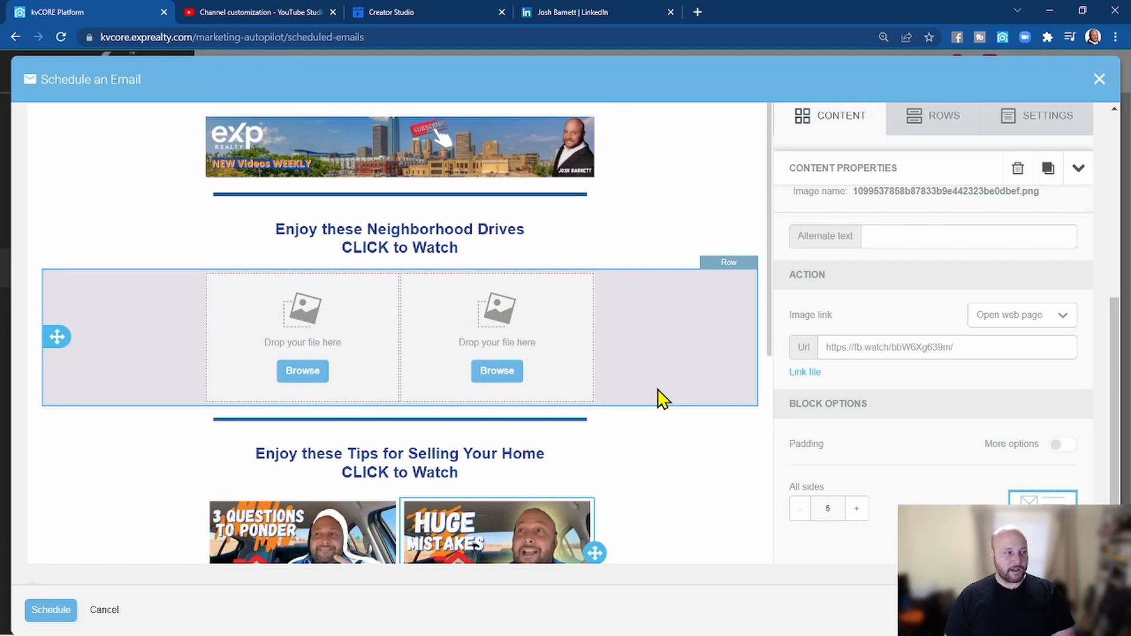
- Preview the email in desktop mode, check the linked thumbnails under the headings, and return to editing
scroll(235, 212, "up", 5)
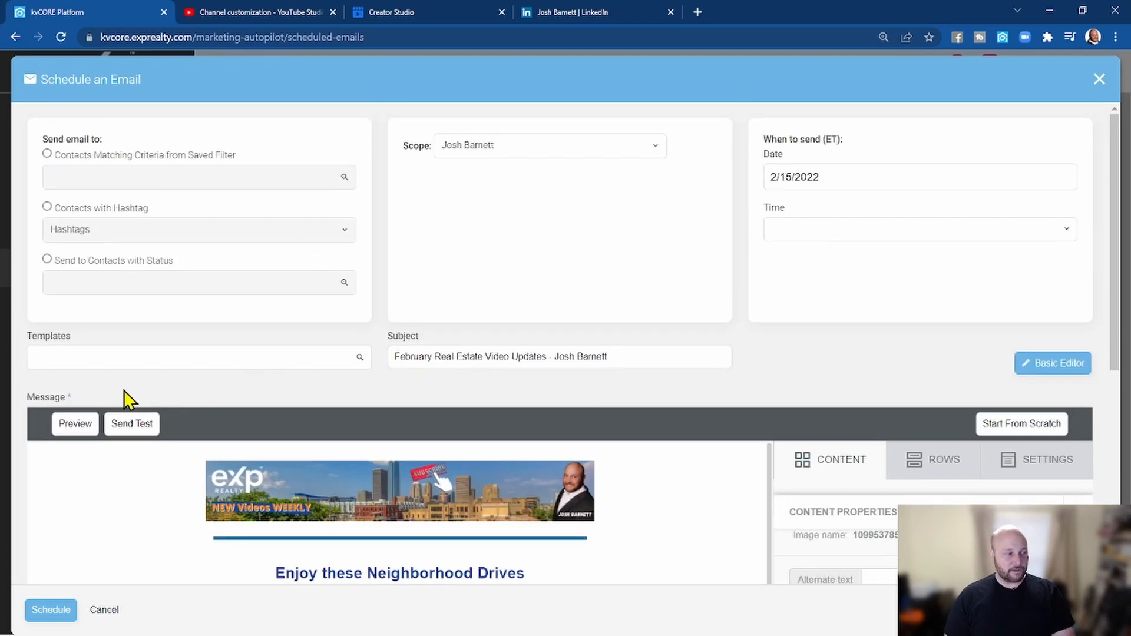
left_click(77, 426)
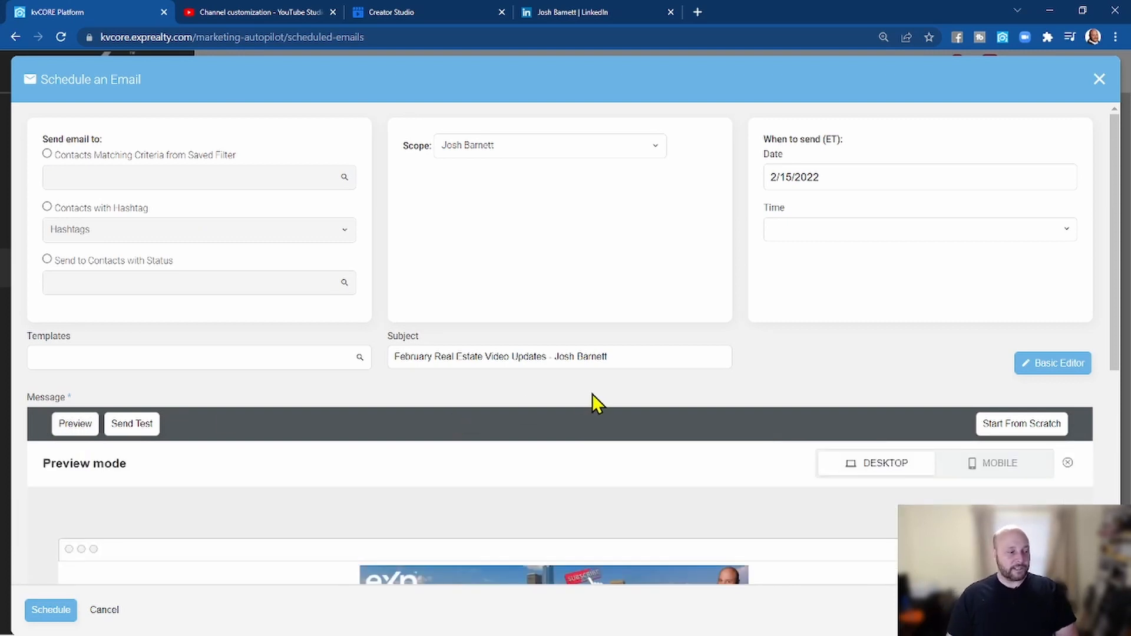
scroll(591, 394, "down", 4)
scroll(677, 382, "down", 4)
scroll(692, 380, "up", 3)
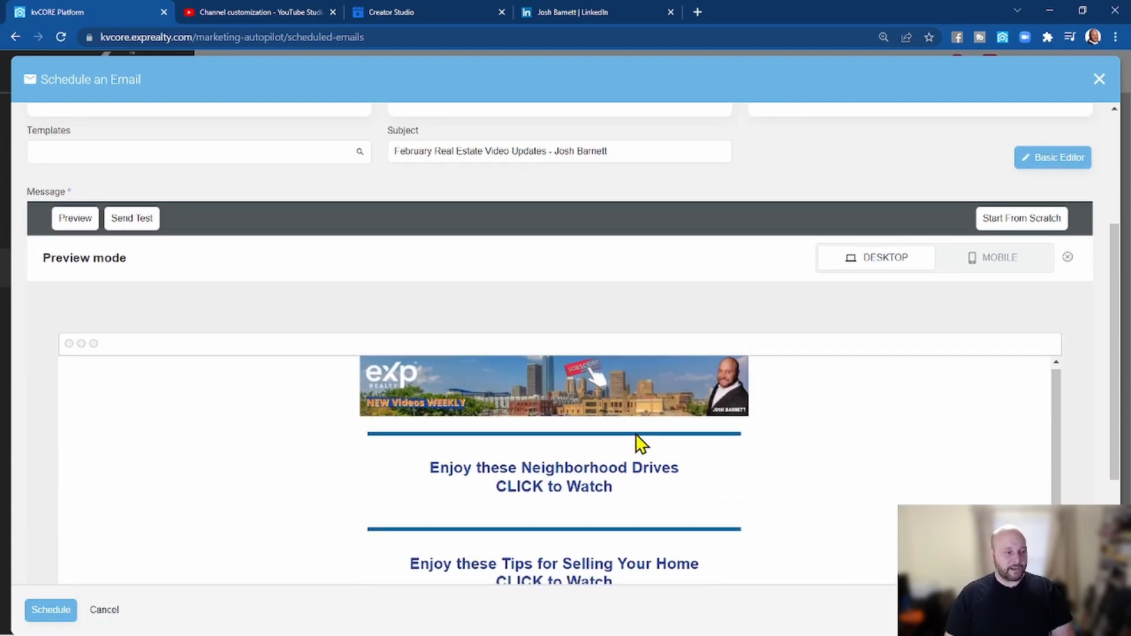
scroll(589, 433, "down", 2)
scroll(598, 422, "down", 1)
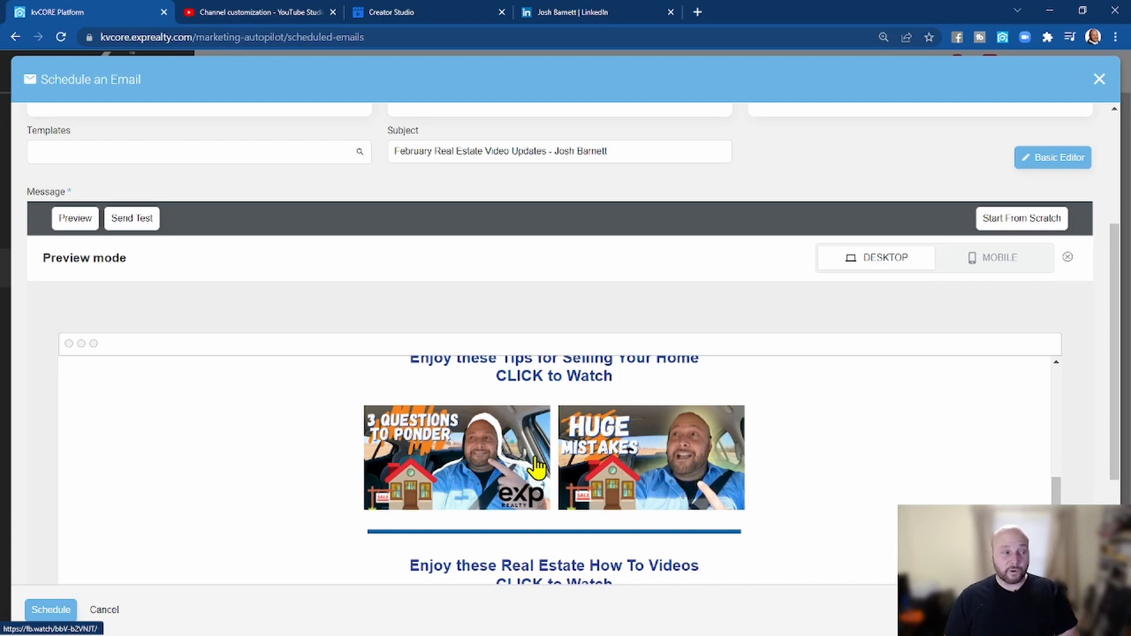
scroll(164, 306, "up", 3)
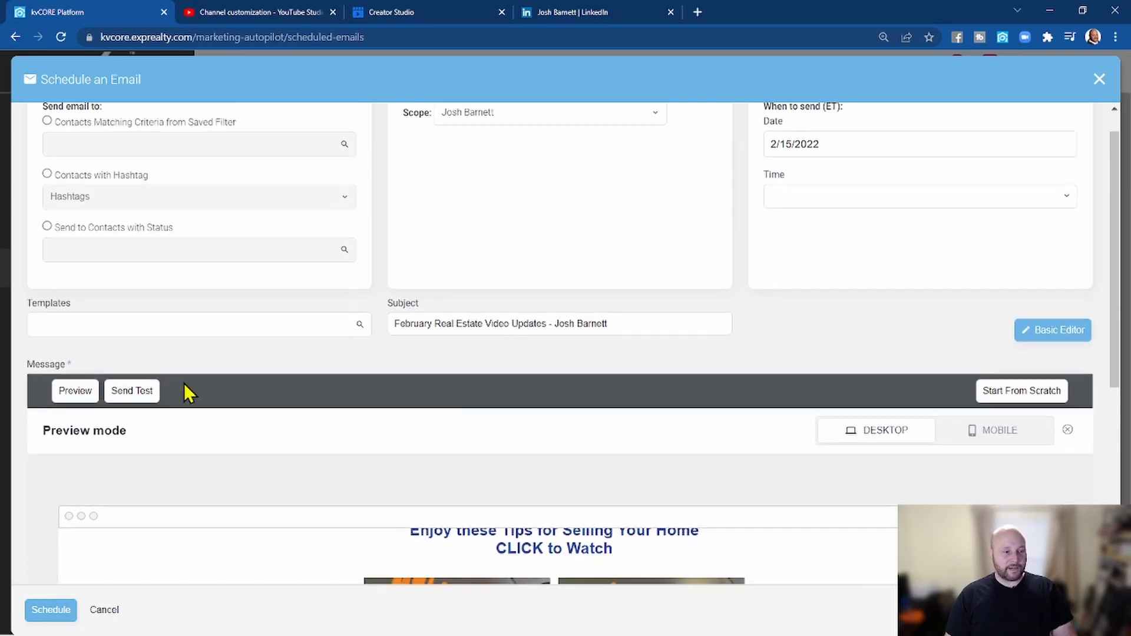
scroll(185, 390, "down", 2)
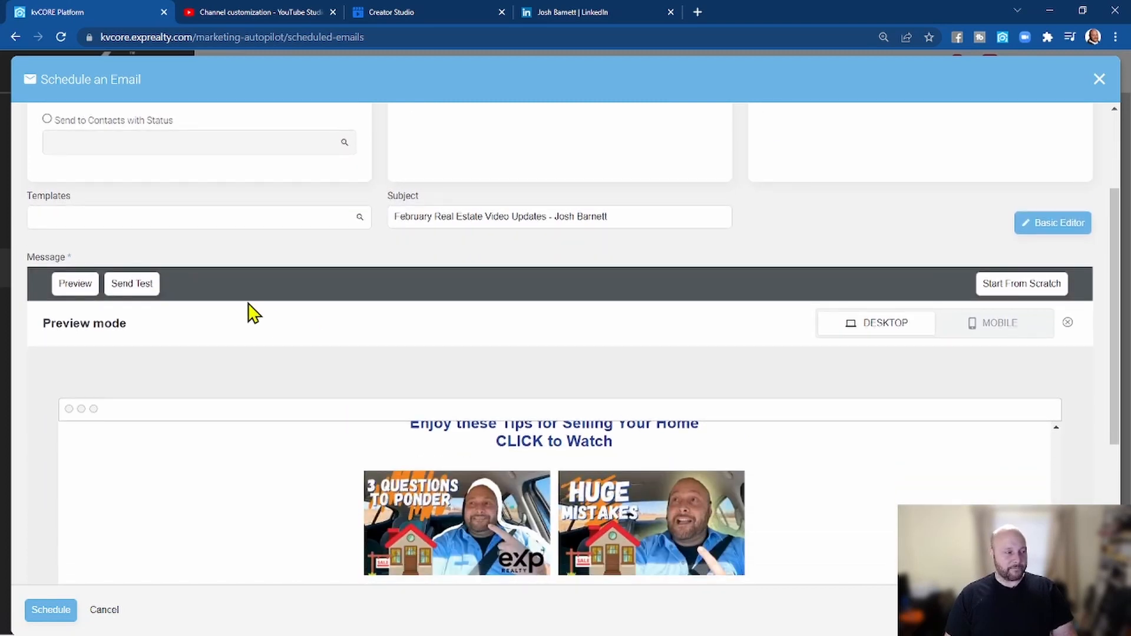
left_click(78, 288)
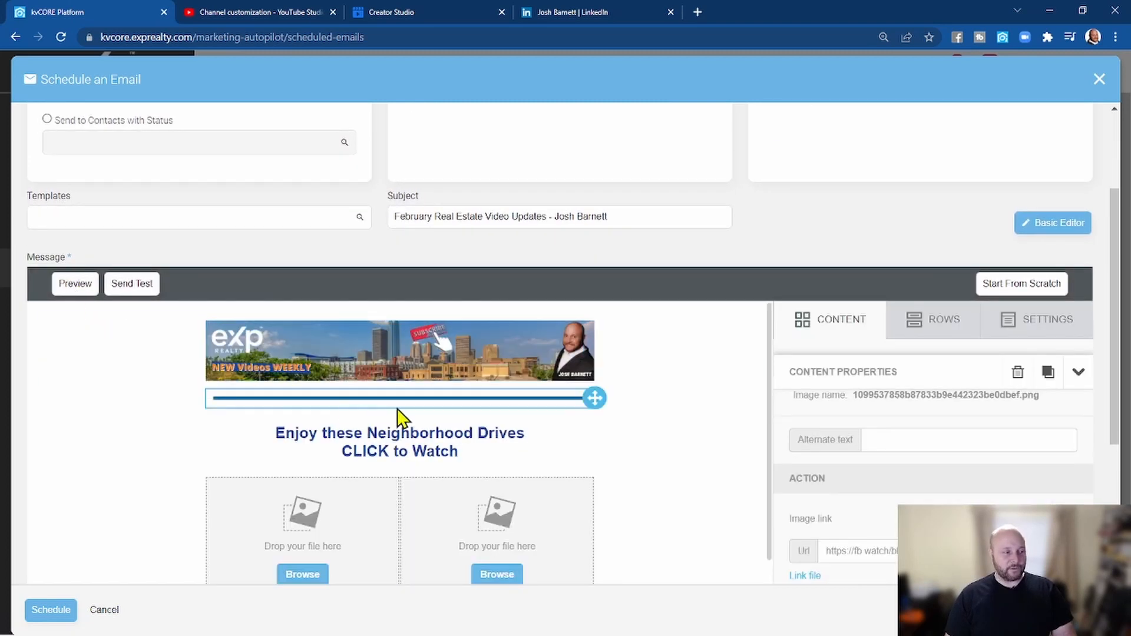
- Close the YouTube Studio page, then close the post preview in Creator Studio and locate the Council Ridge neighborhood video
scroll(710, 459, "down", 3)
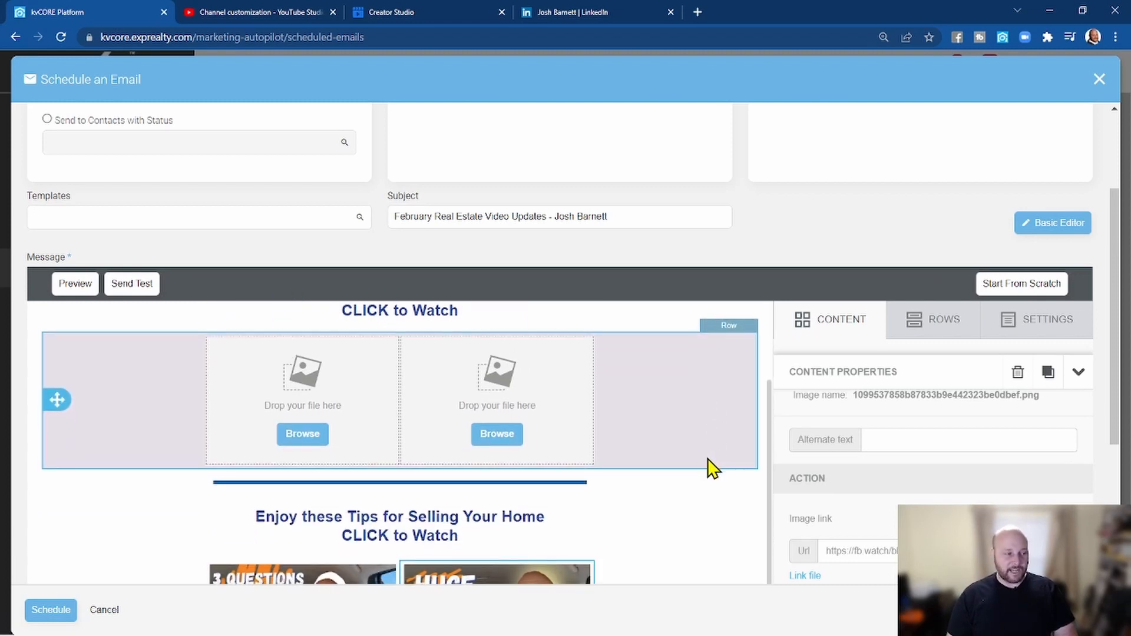
scroll(700, 457, "up", 1)
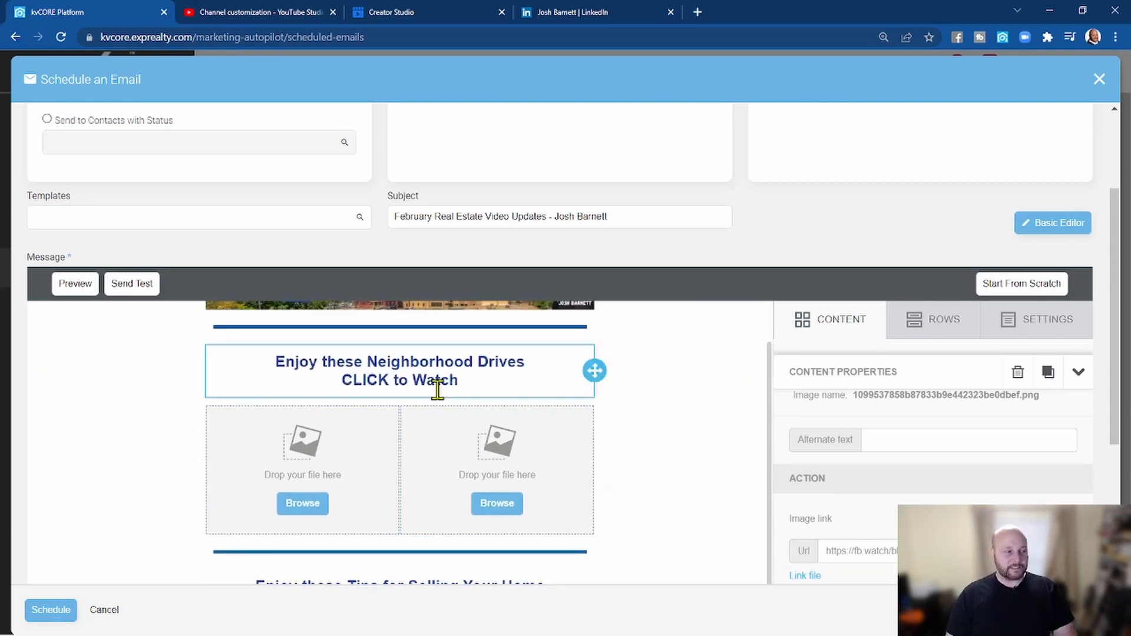
left_click(283, 16)
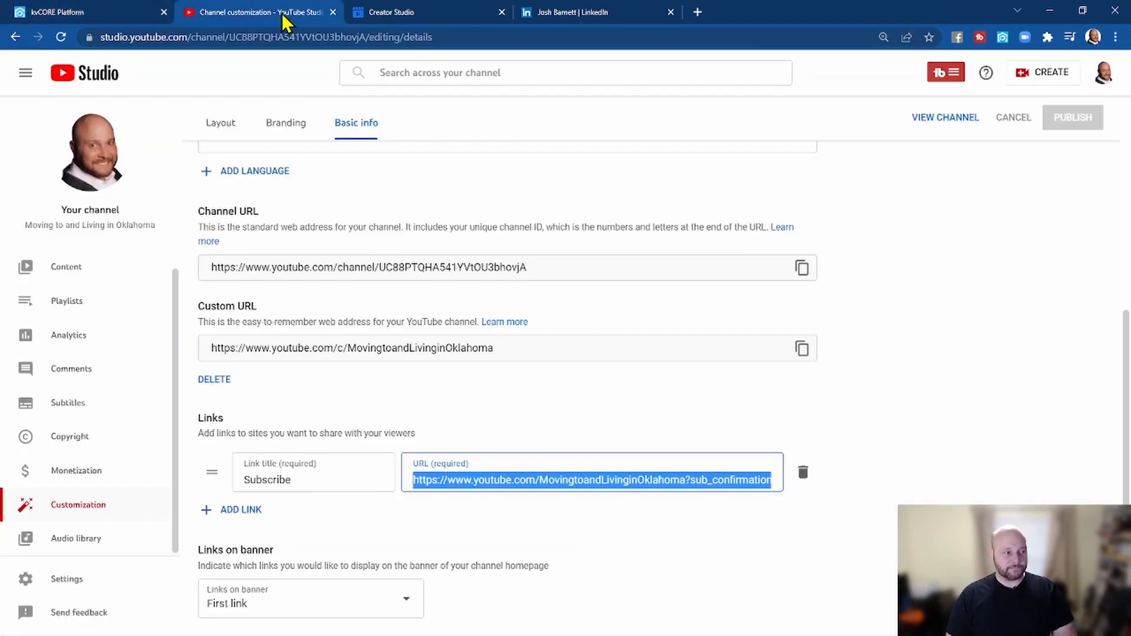
left_click(333, 12)
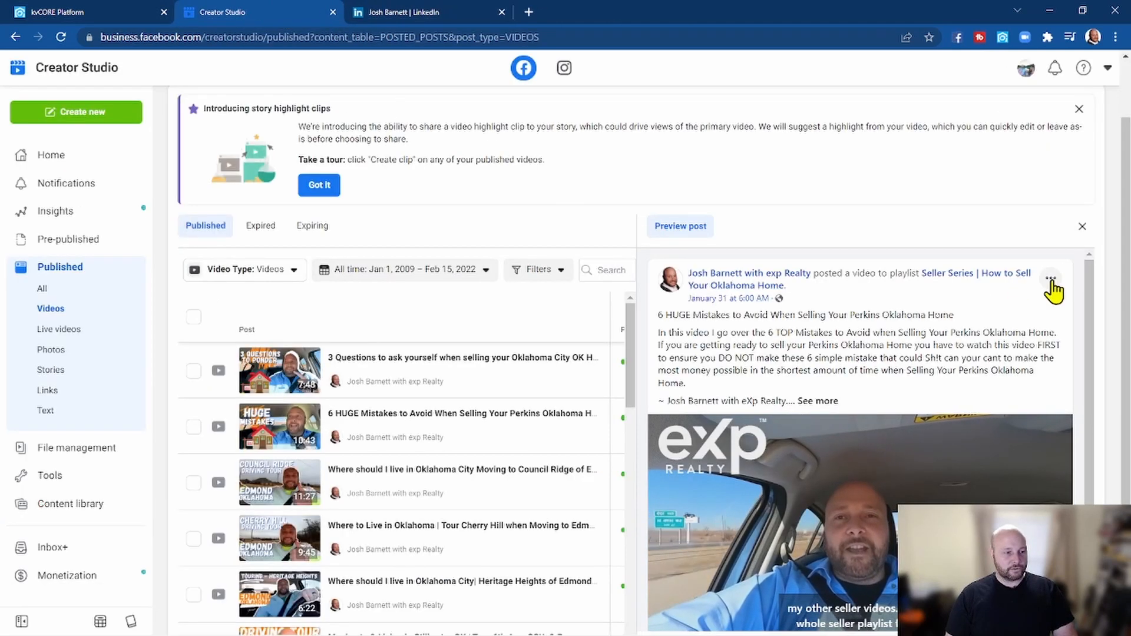
left_click(1082, 226)
scroll(404, 391, "down", 1)
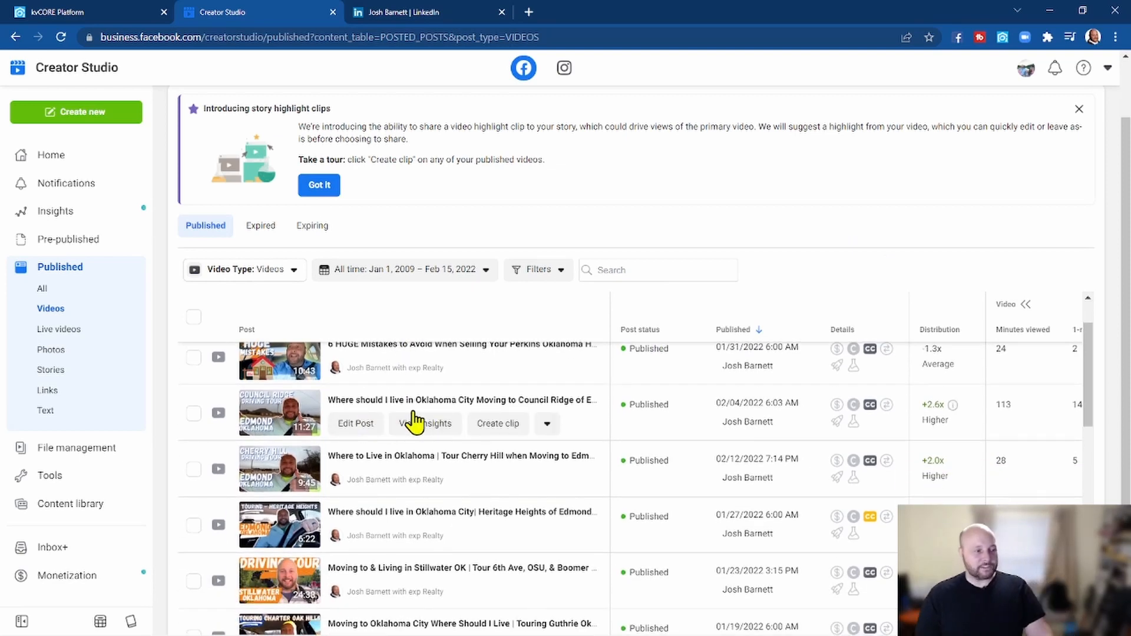
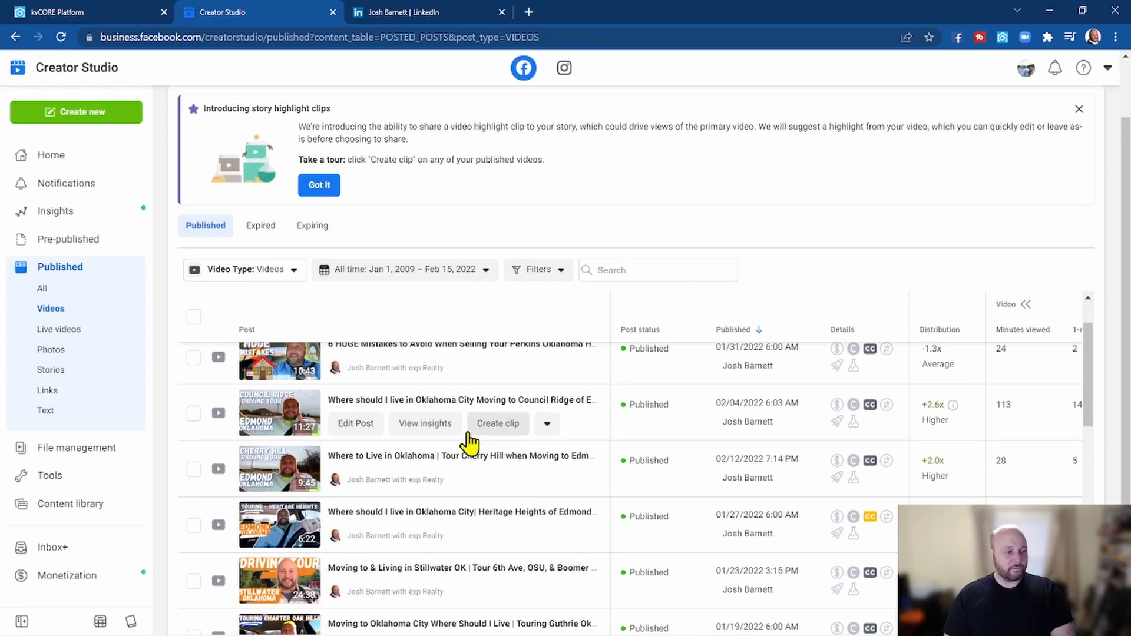
scroll(466, 442, "down", 1)
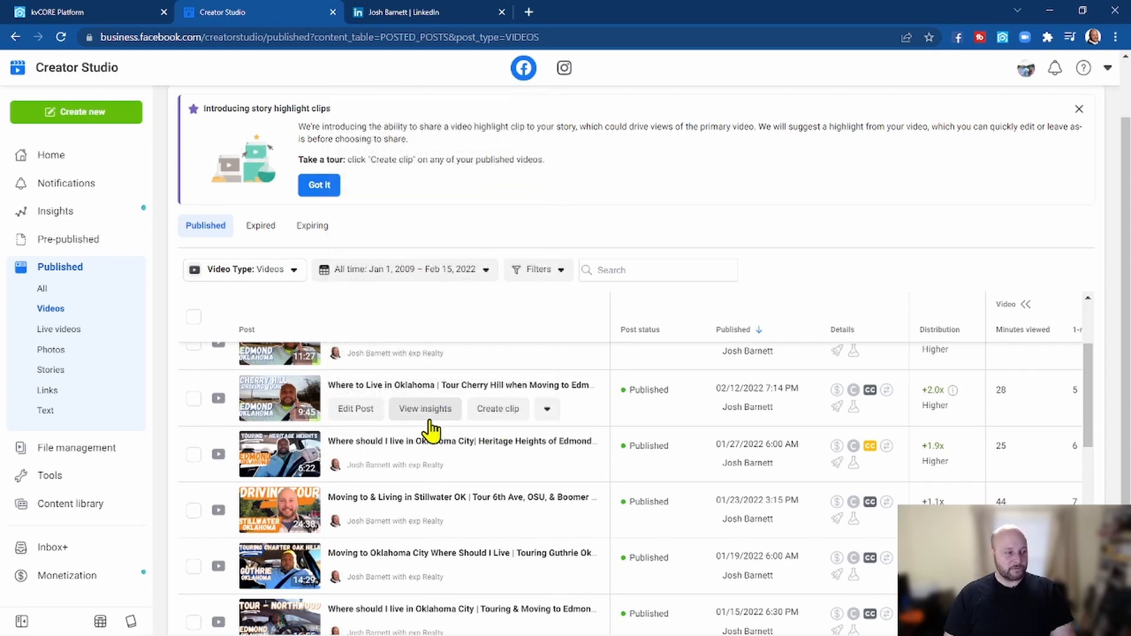
scroll(374, 422, "up", 1)
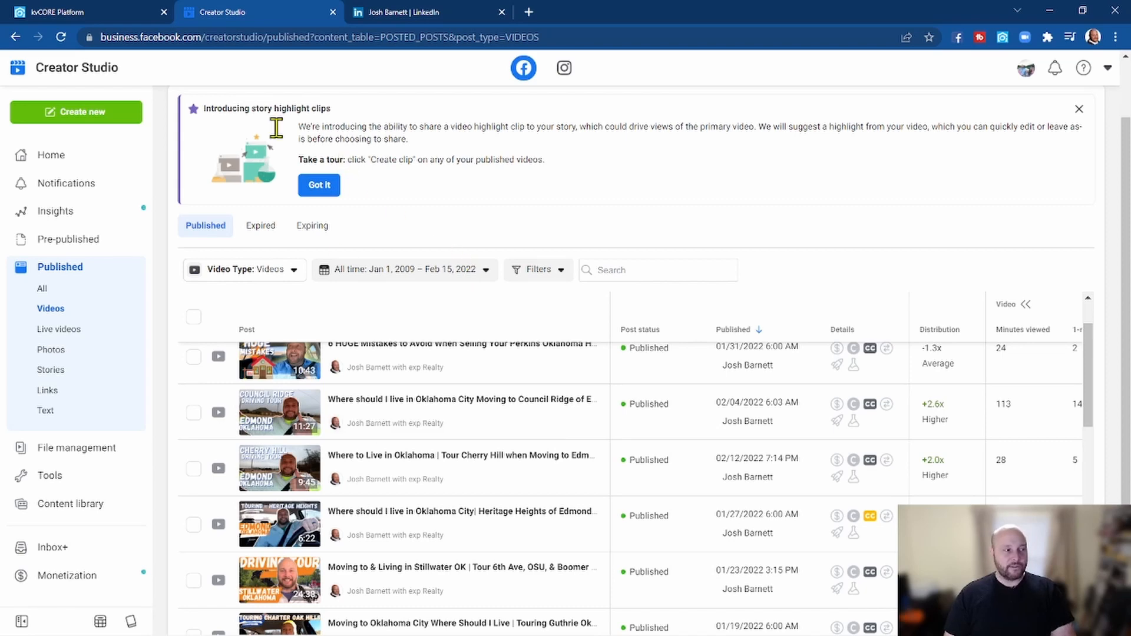
- Switch to kvCORE and upload "council ridge" from Downloads for the first image placeholder under the Neighborhood Drives heading
left_click(126, 18)
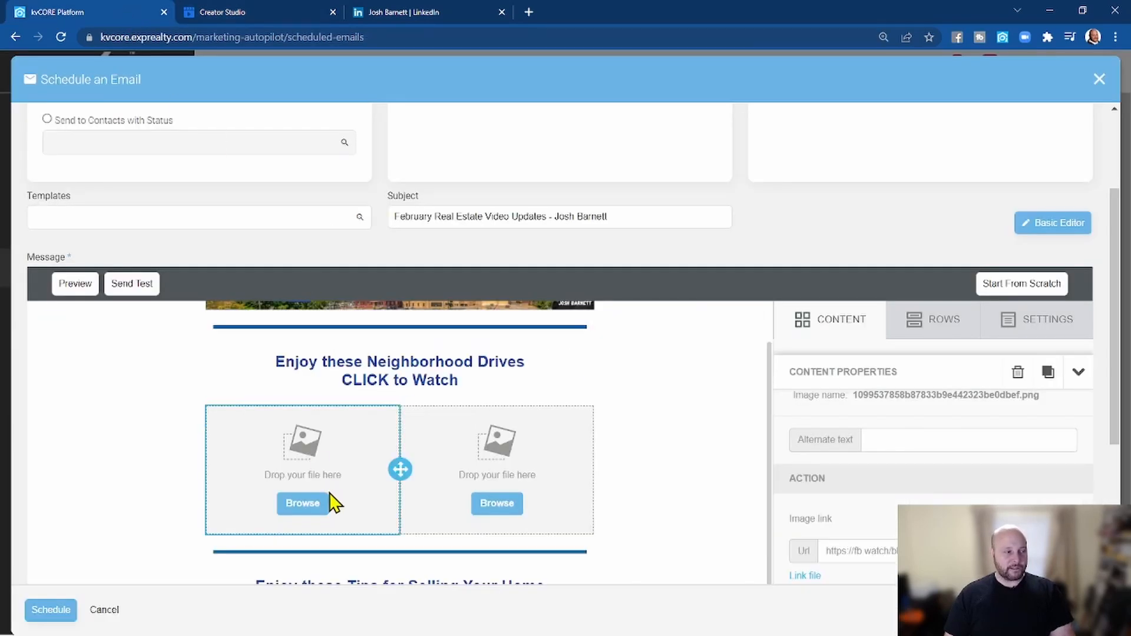
left_click(302, 505)
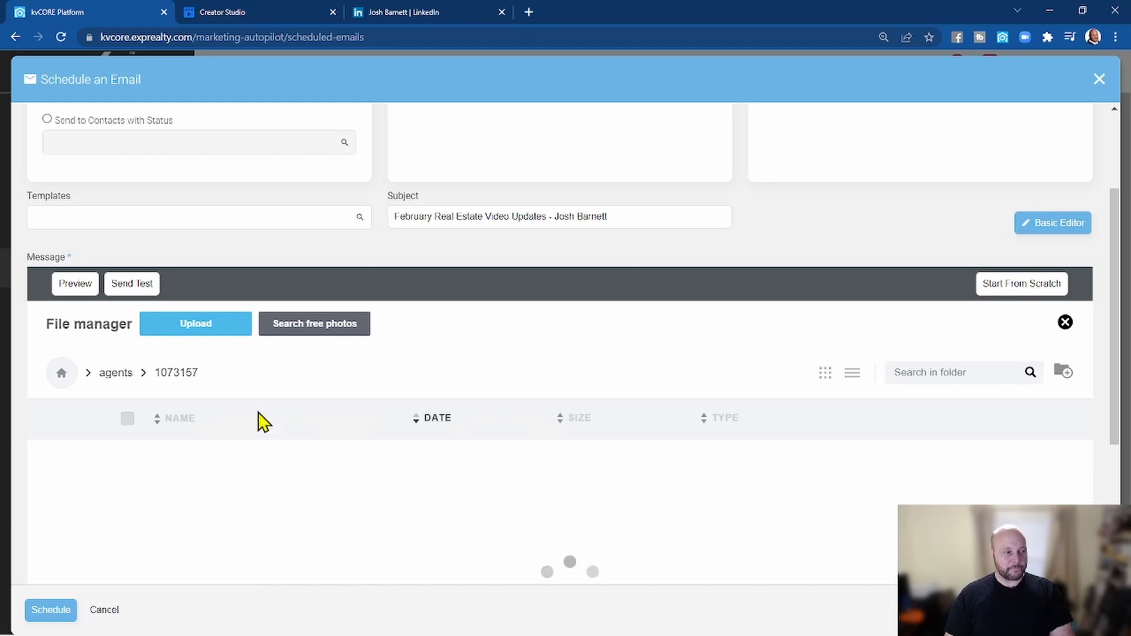
left_click(206, 325)
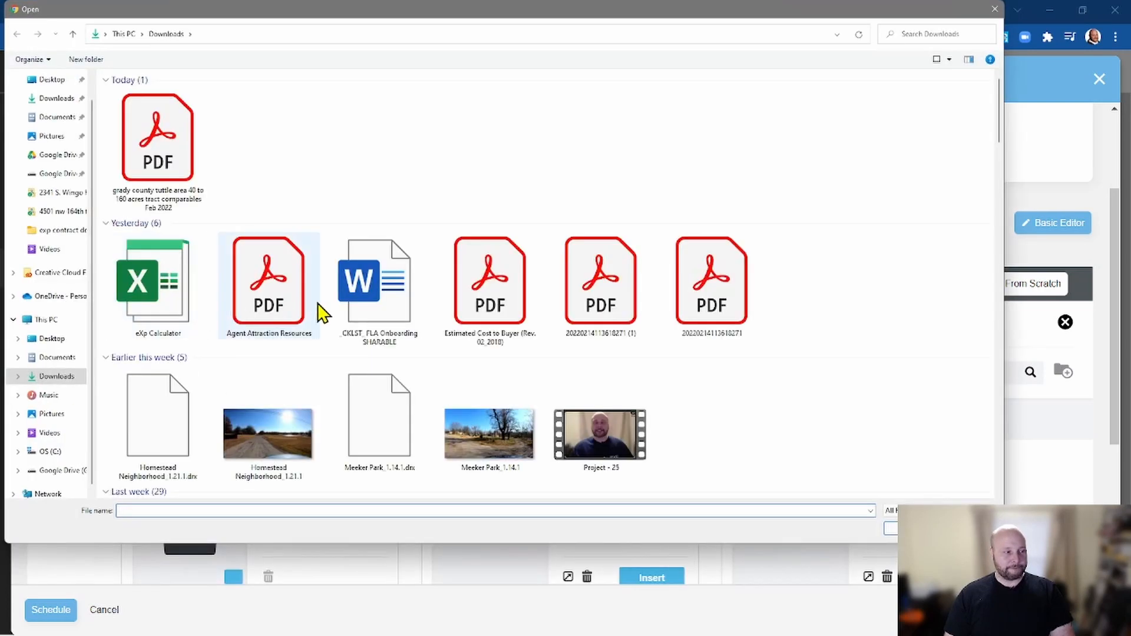
scroll(323, 312, "down", 5)
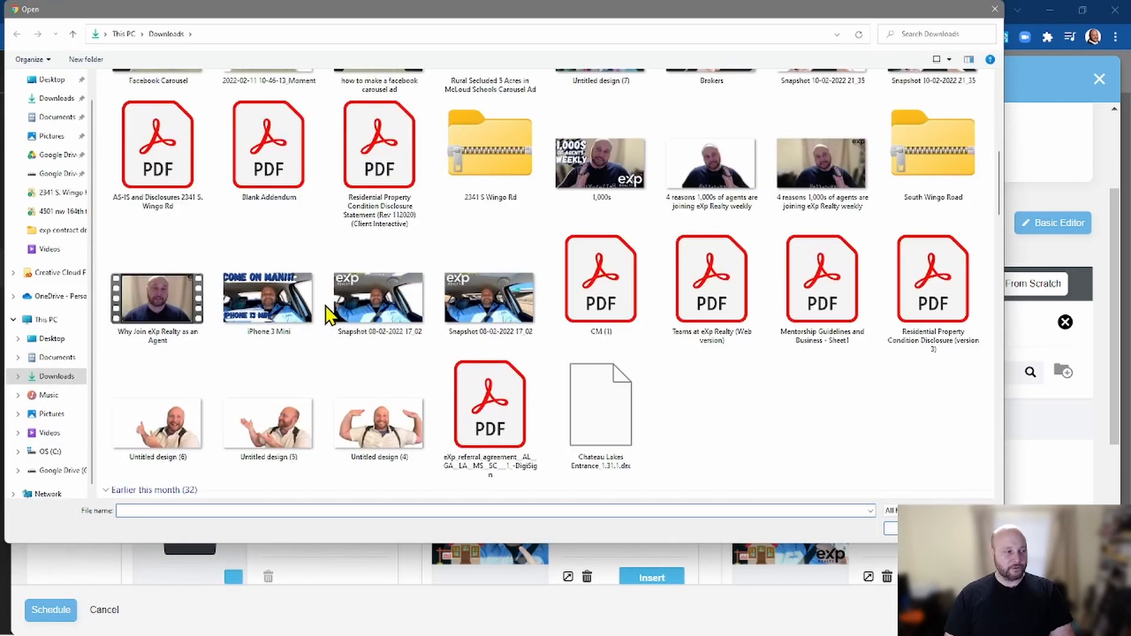
scroll(332, 294, "up", 3)
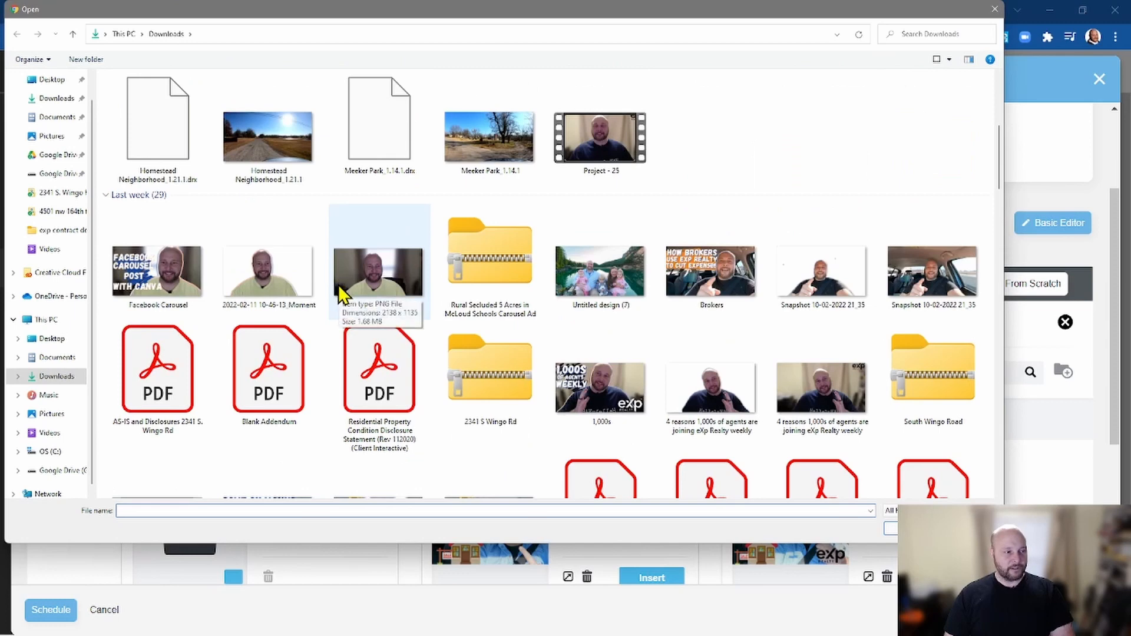
scroll(359, 297, "down", 3)
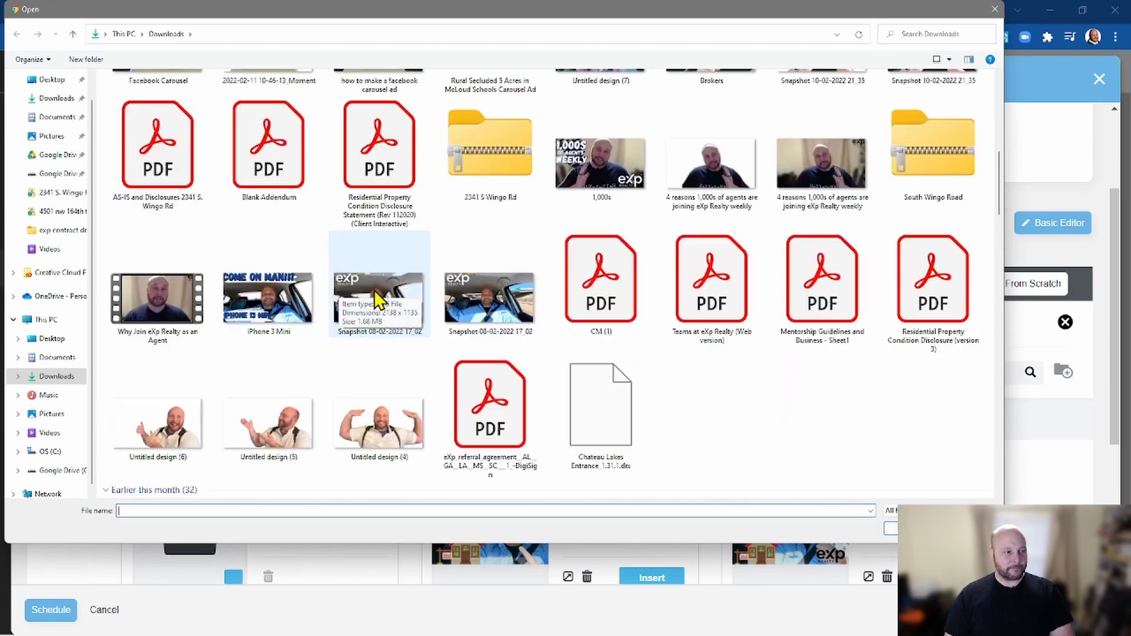
left_click(164, 158)
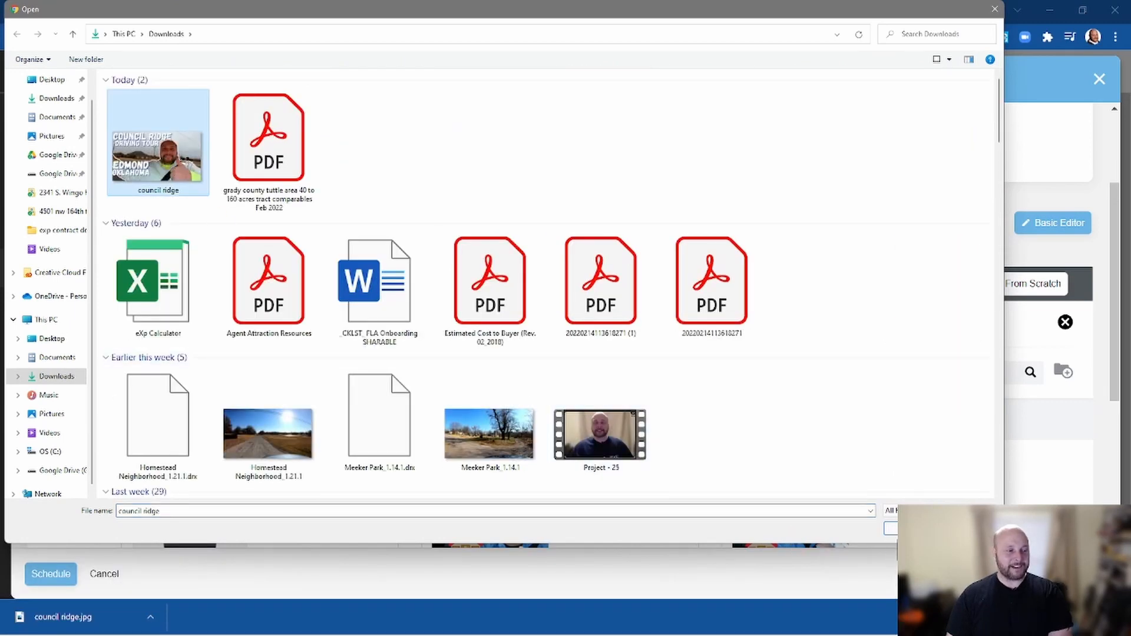
left_click(912, 529)
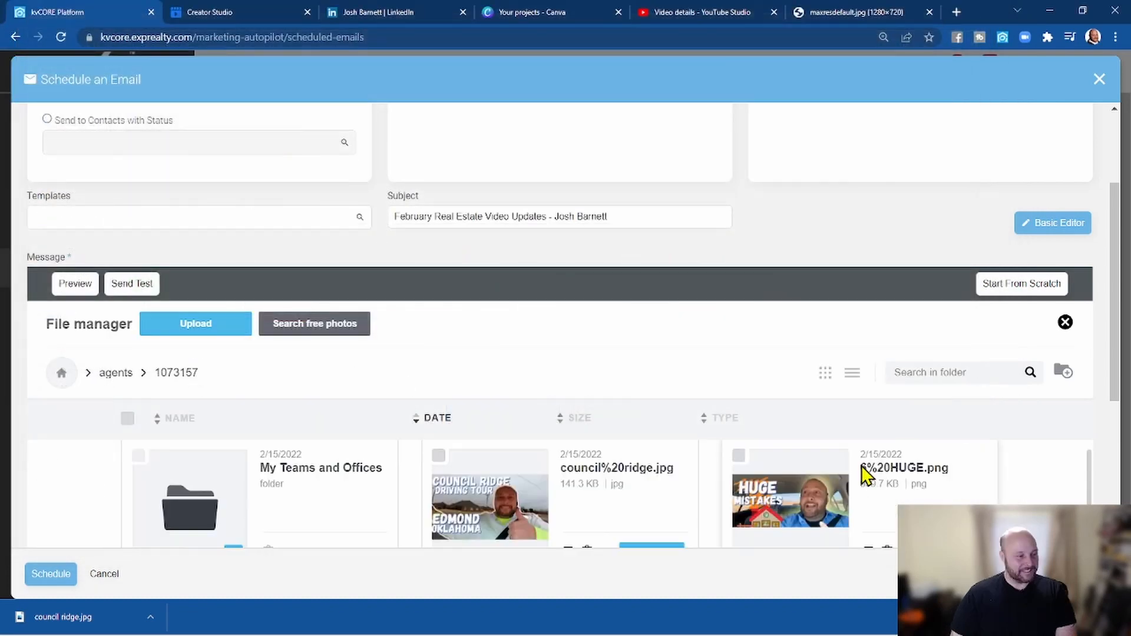
- Insert the uploaded council ridge.jpg into the first Neighborhood Drives placeholder
scroll(849, 472, "down", 1)
scroll(642, 498, "up", 2)
scroll(619, 510, "down", 2)
scroll(652, 516, "down", 1)
left_click(652, 450)
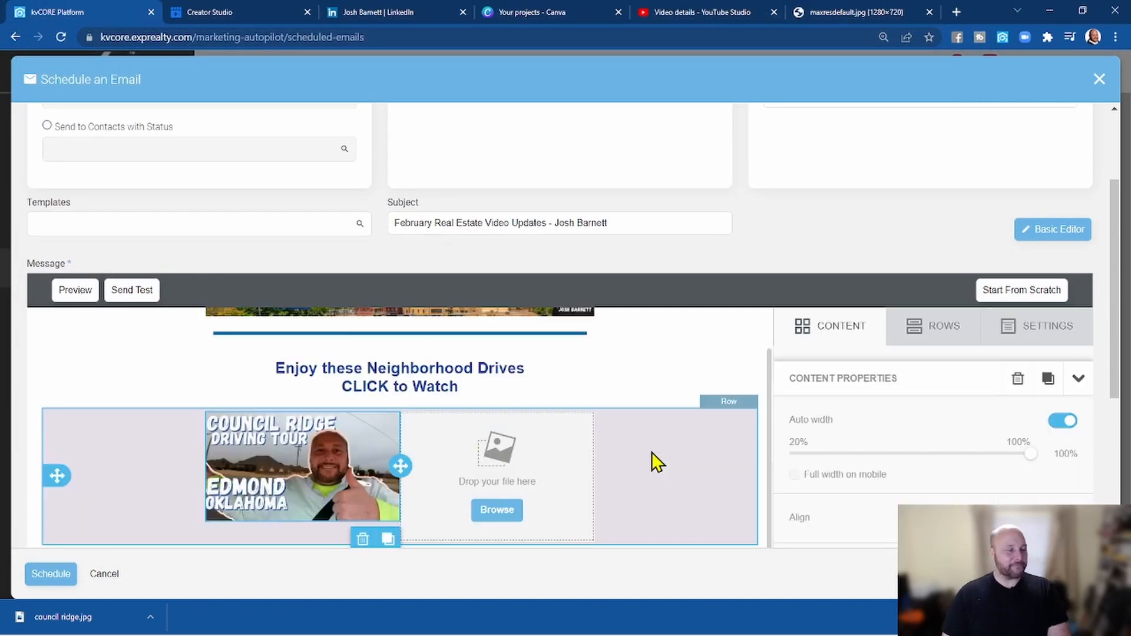
- Set the Council Ridge image's padding to 5 on all sides
scroll(837, 474, "down", 3)
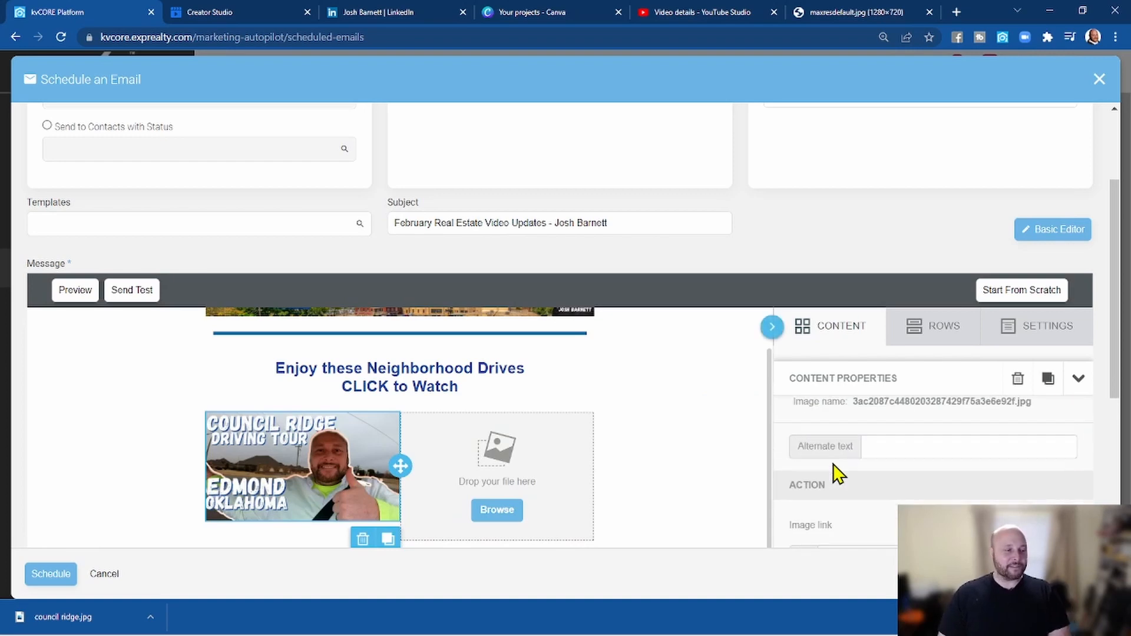
scroll(840, 478, "down", 4)
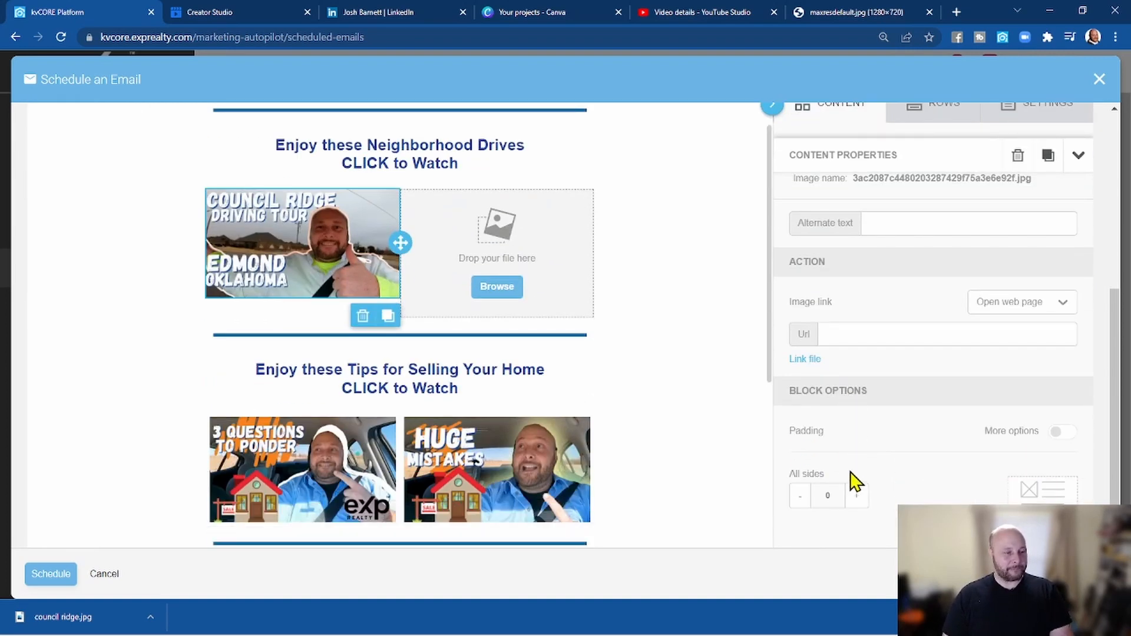
left_click(857, 496)
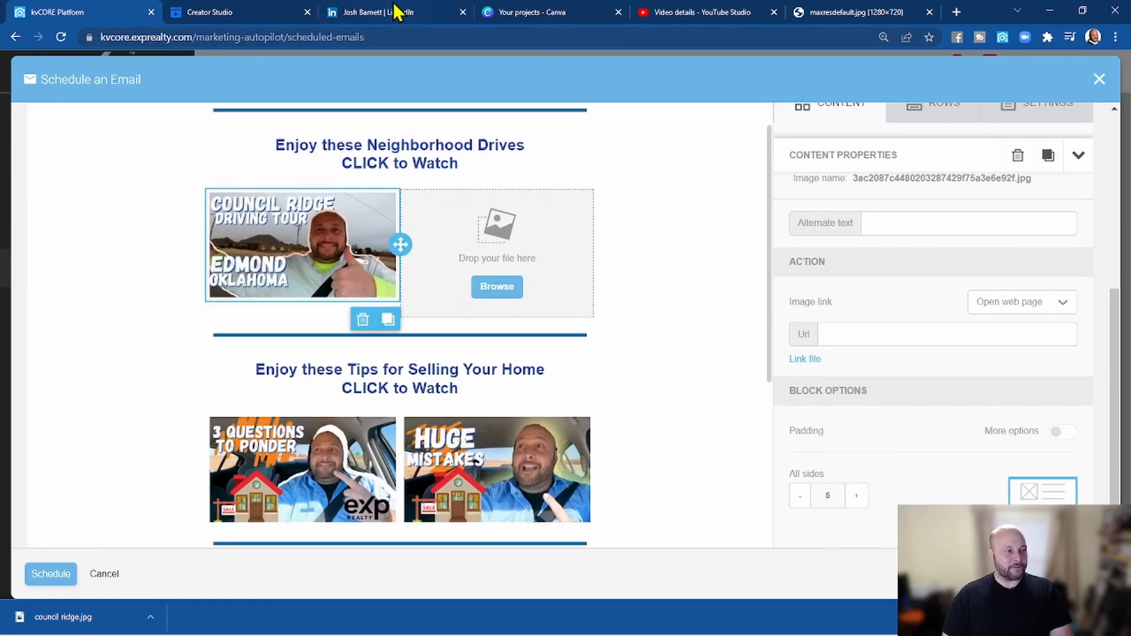
- Switch to Creator Studio, view the post of the Council Ridge of Edmond video and copy its link
left_click(274, 17)
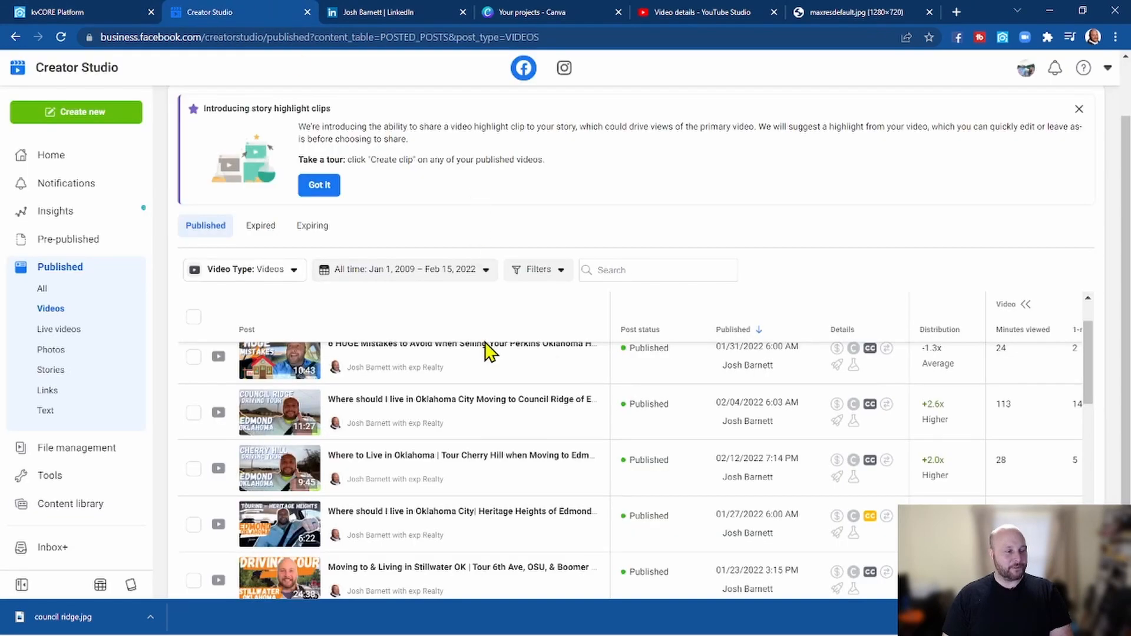
mouse_move(482, 435)
left_click(547, 423)
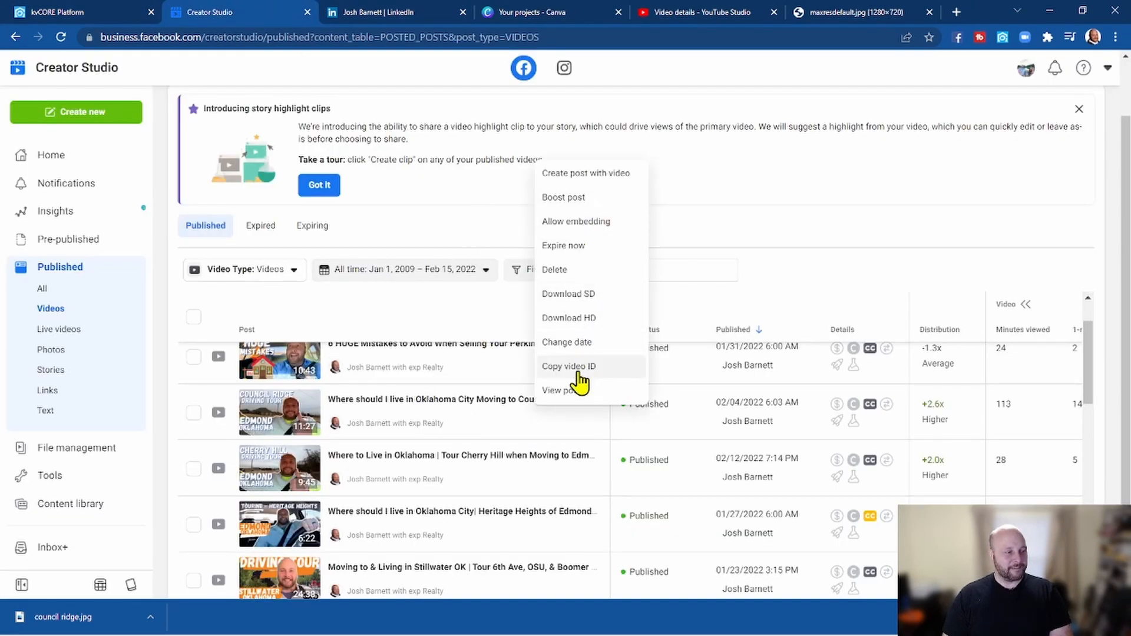
left_click(573, 391)
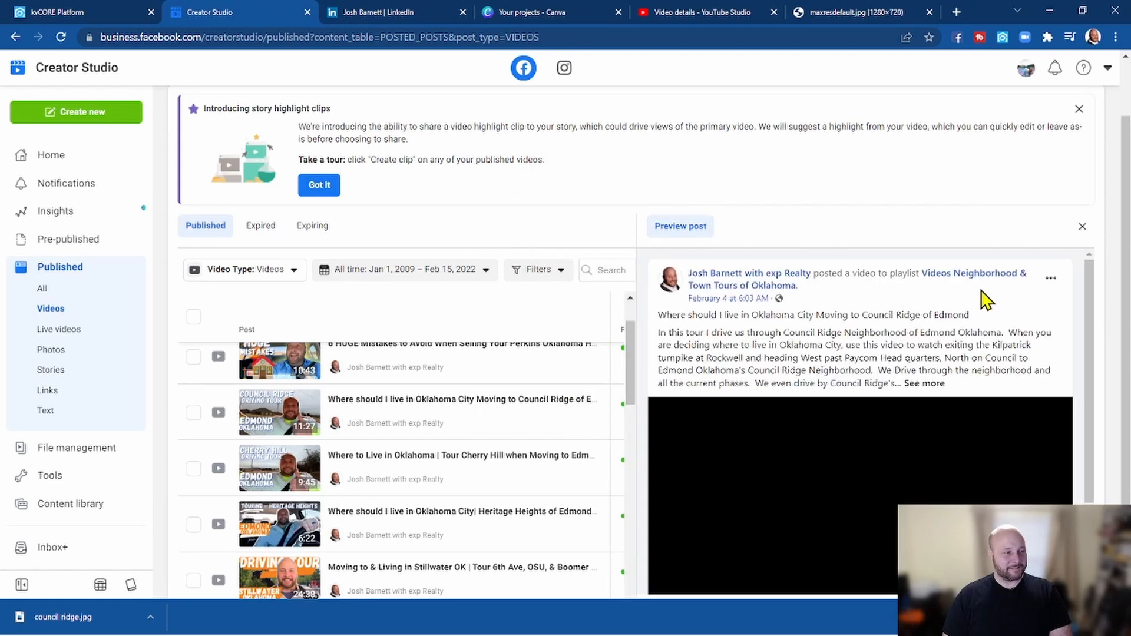
left_click(1052, 281)
left_click(954, 312)
left_click(88, 18)
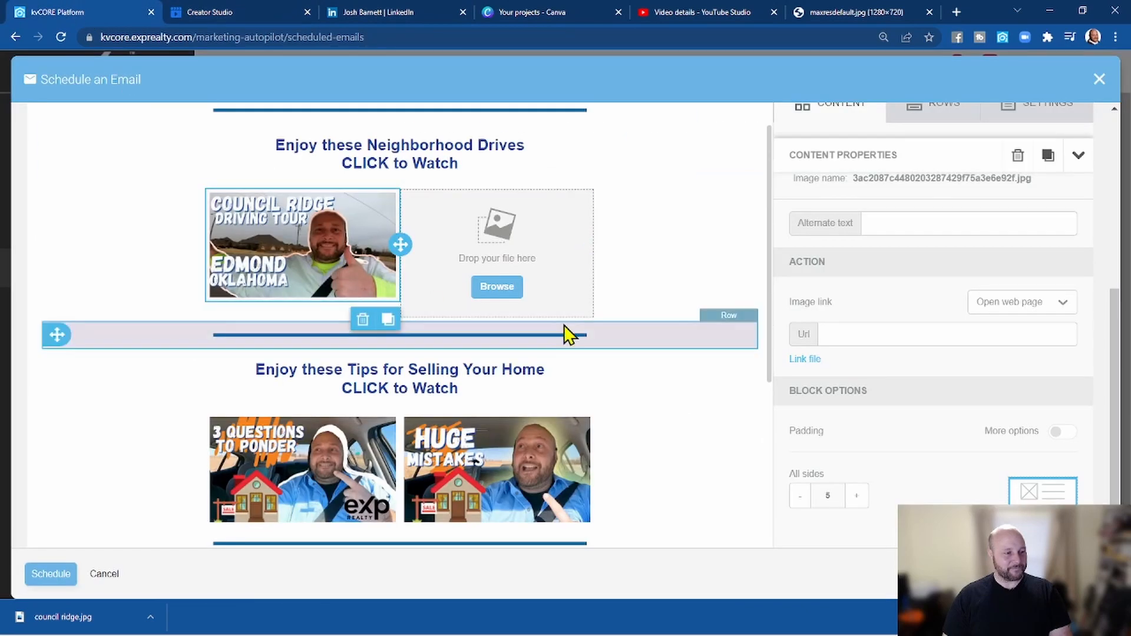
left_click(848, 338)
key("ctrl+v")
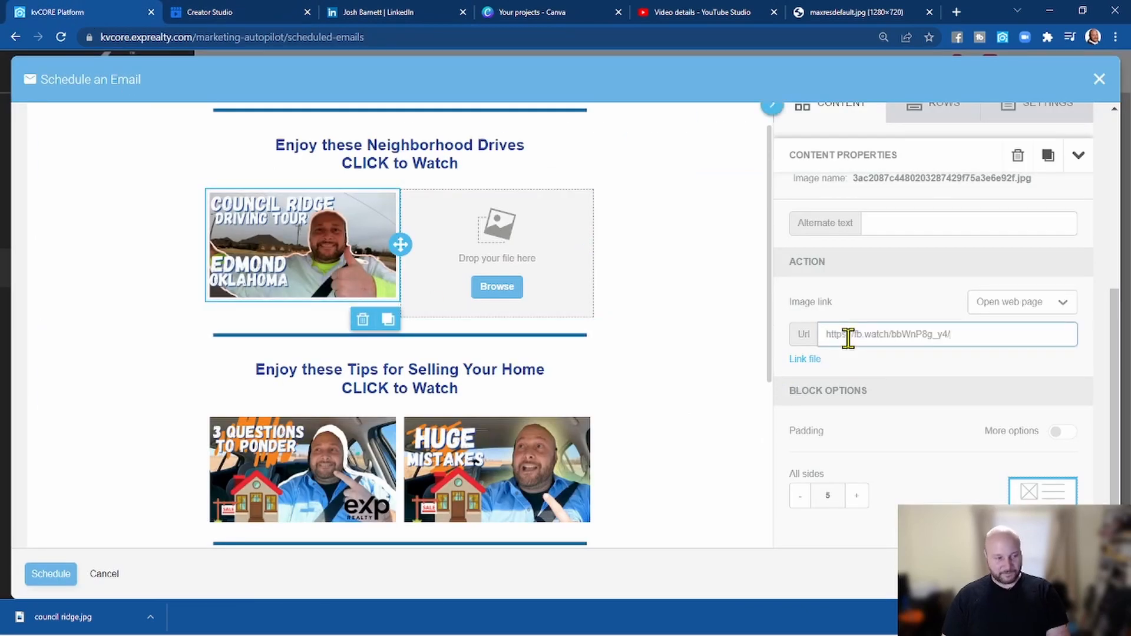
- Switch to Creator Studio, close the open post preview and find the Stillwater driving tour among the published videos
left_click(537, 272)
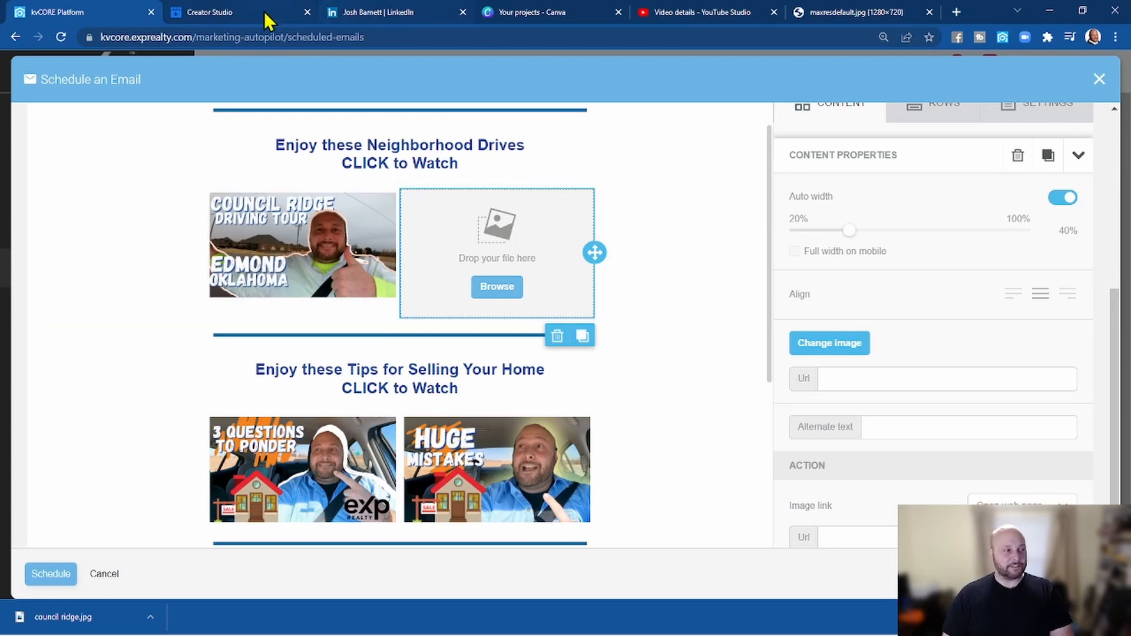
left_click(291, 19)
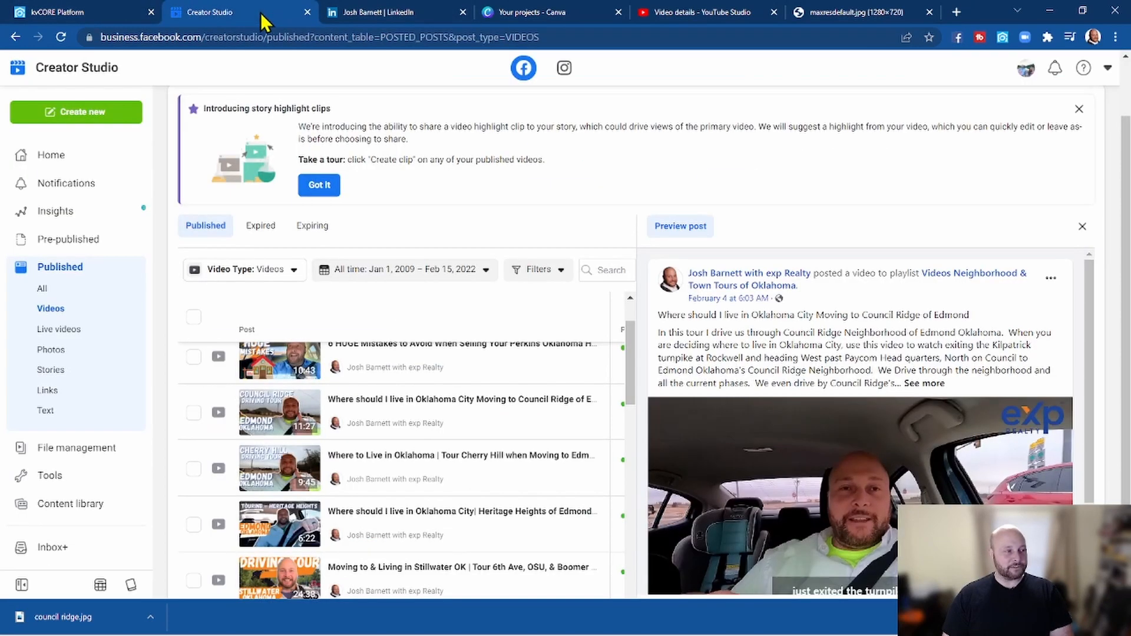
left_click(1082, 227)
scroll(495, 447, "down", 2)
mouse_move(369, 447)
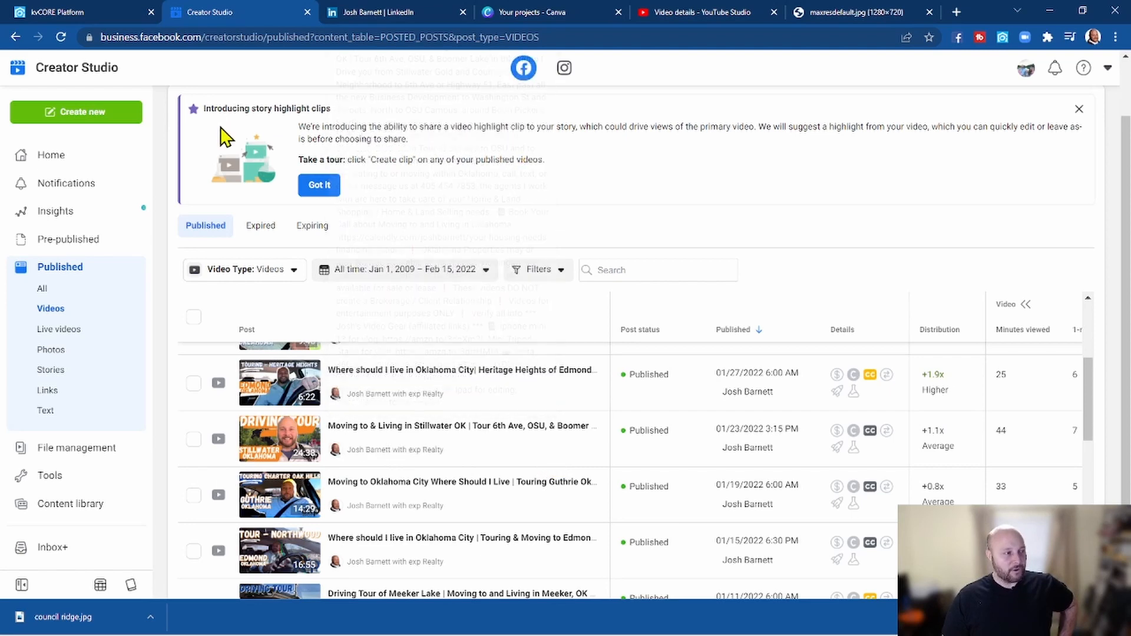
- Switch to kvCORE, upload Stillwater (2) into the second Neighborhood Drives placeholder and set its padding to 5 on all sides
left_click(108, 16)
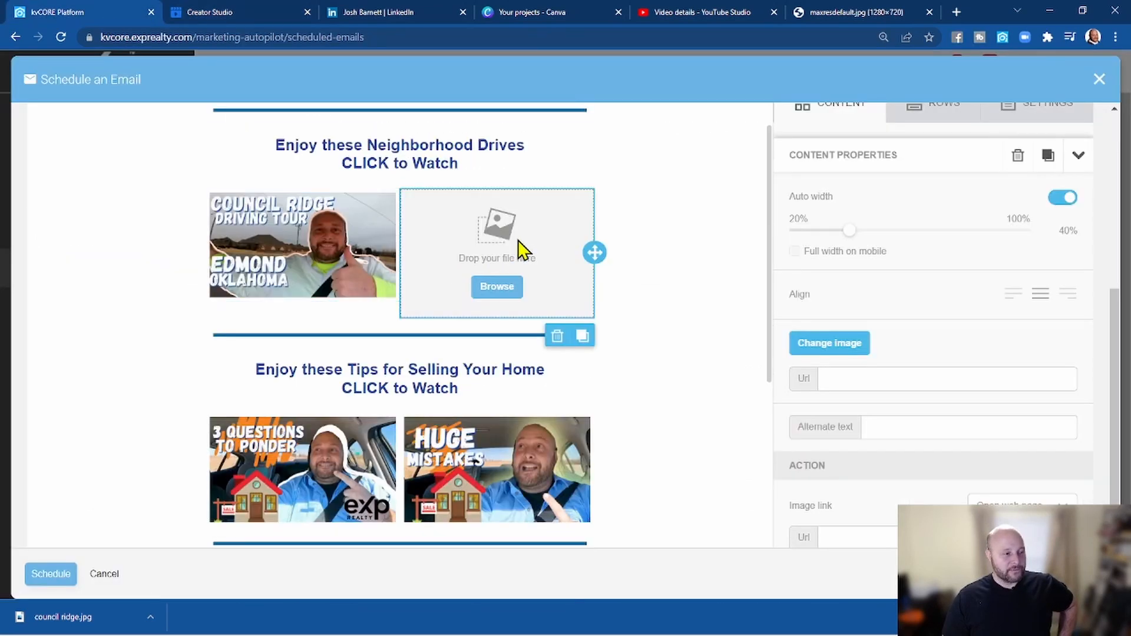
left_click(513, 298)
left_click(226, 122)
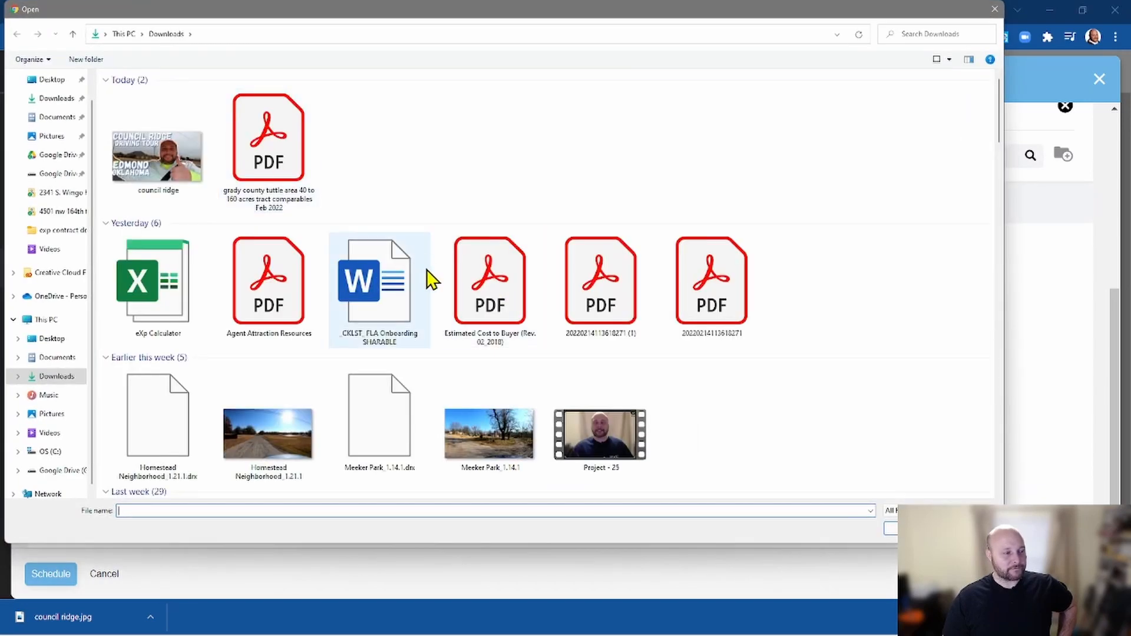
scroll(430, 278, "down", 15)
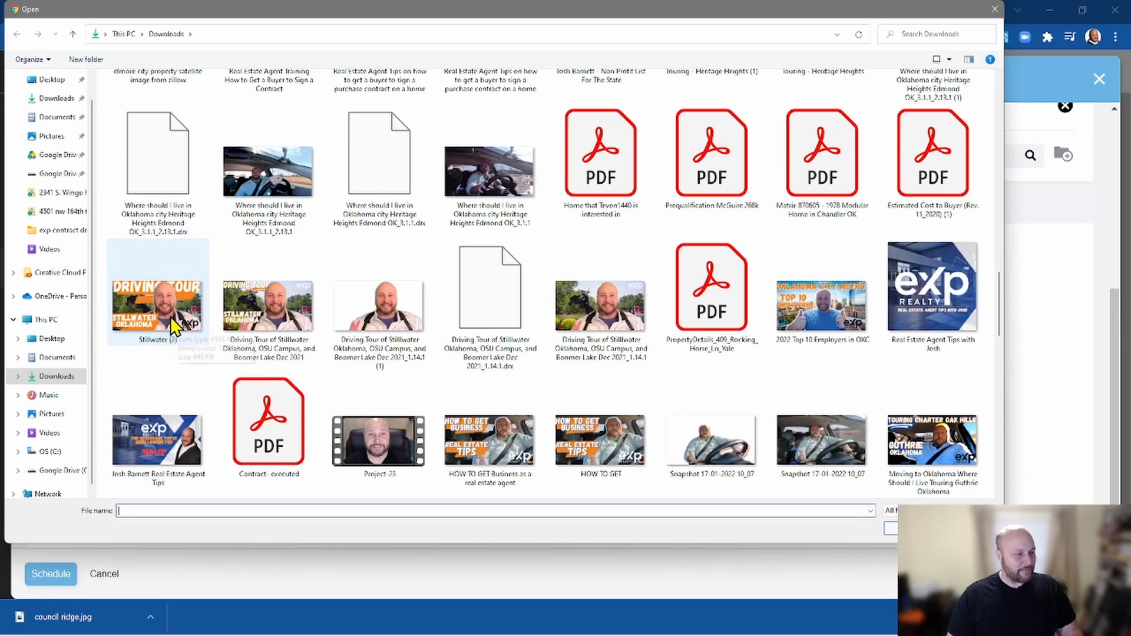
left_click(174, 321)
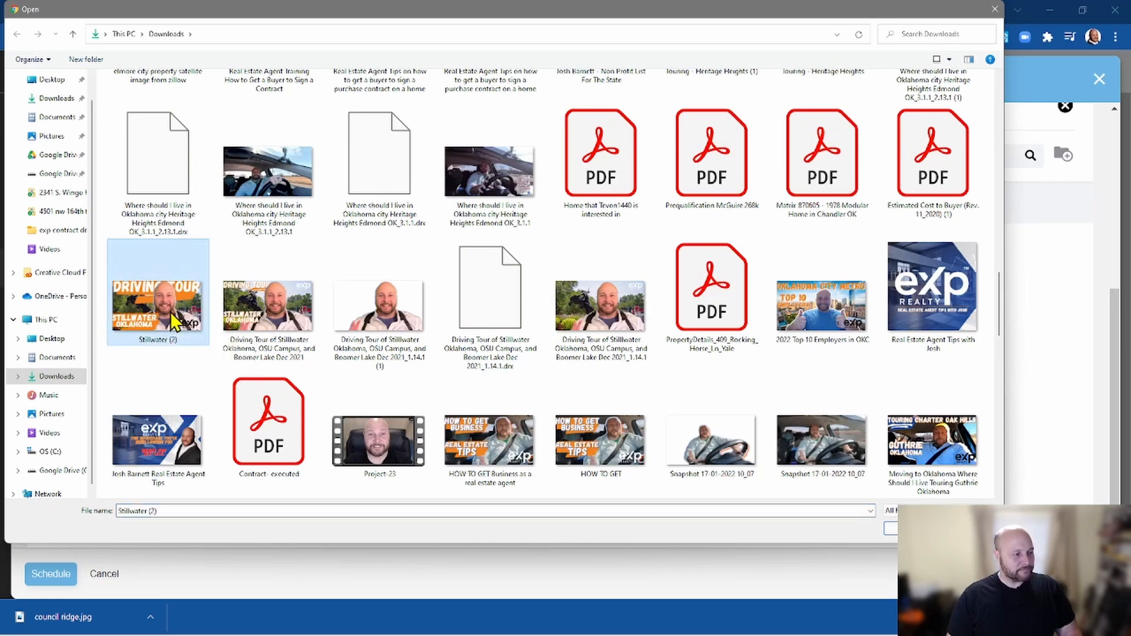
left_click(891, 529)
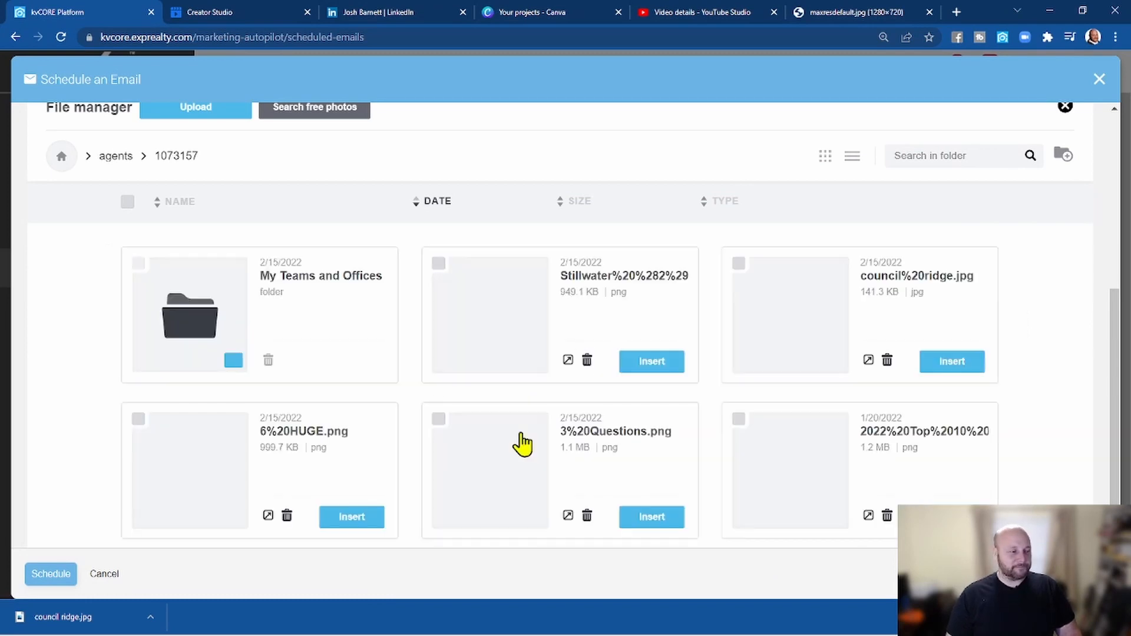
left_click(649, 361)
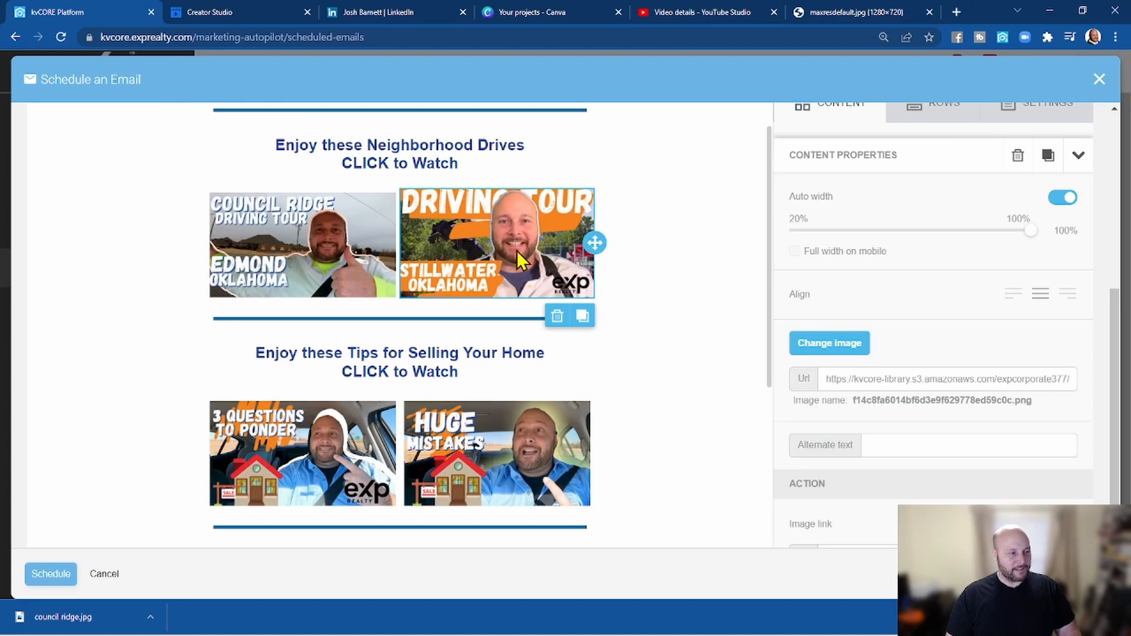
scroll(875, 359, "down", 4)
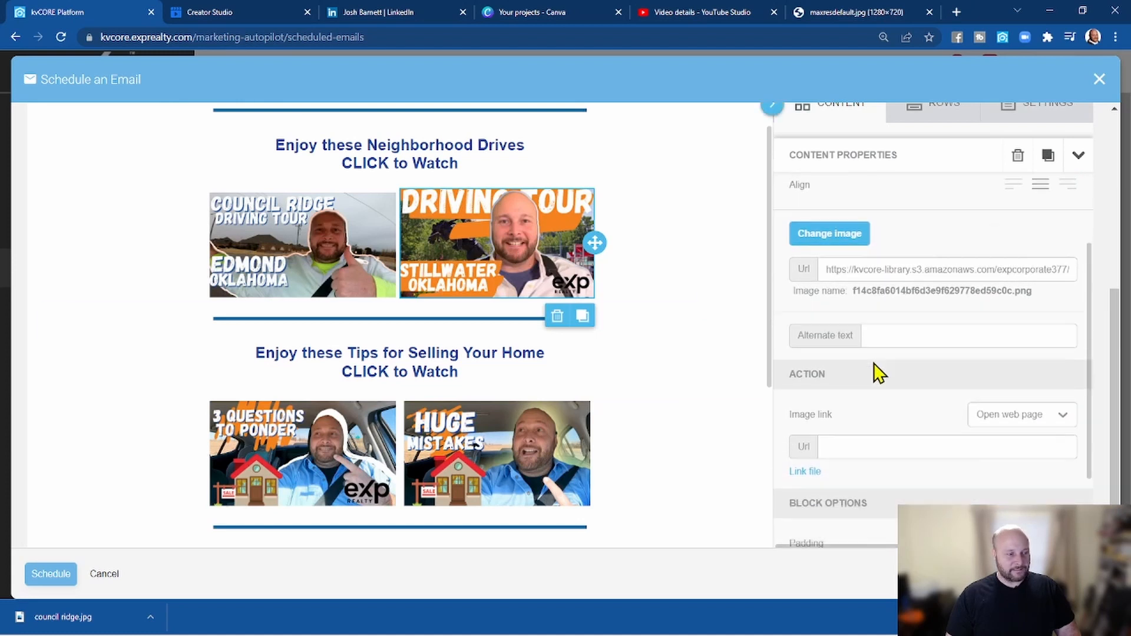
left_click(857, 497)
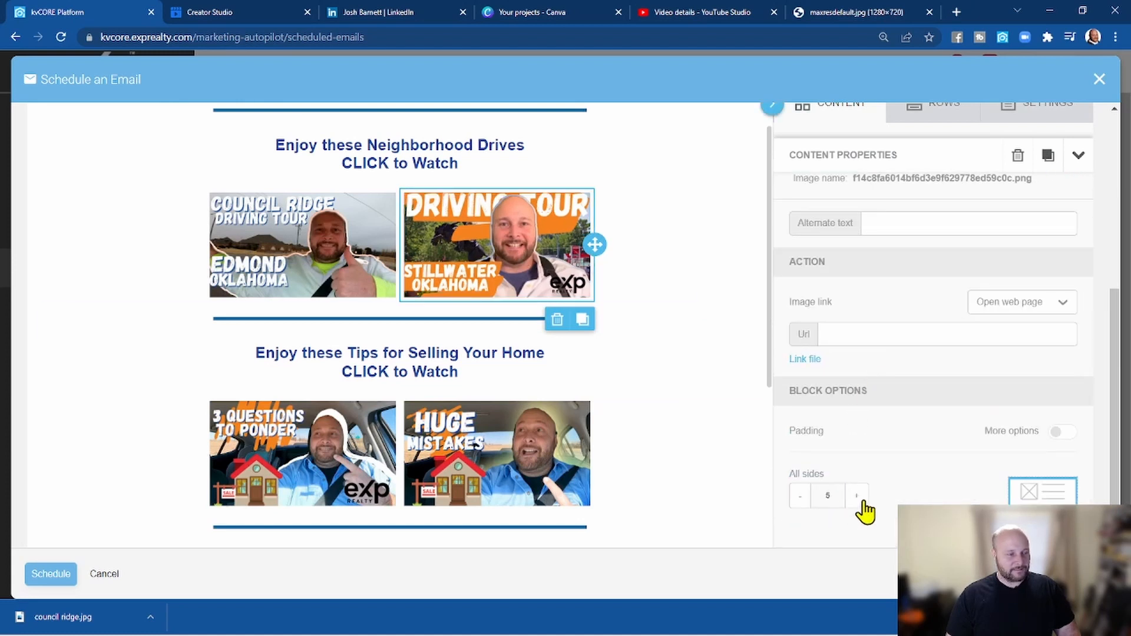
- Switch to Creator Studio, view the post of the Moving to & Living in Stillwater OK video and copy its link
left_click(239, 18)
left_click(546, 451)
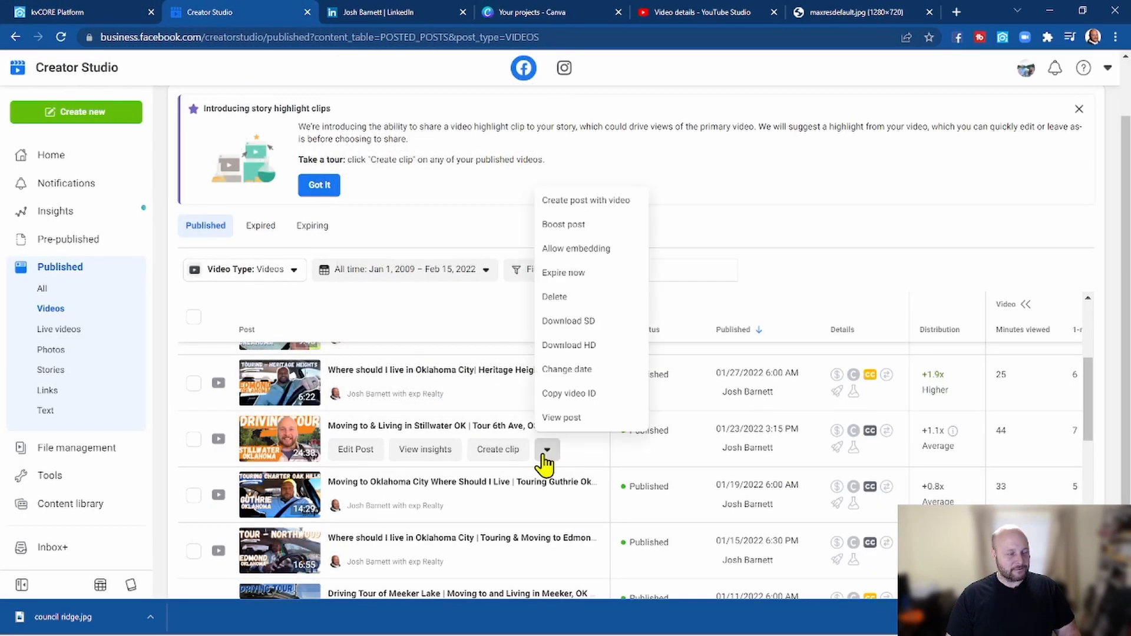
left_click(568, 417)
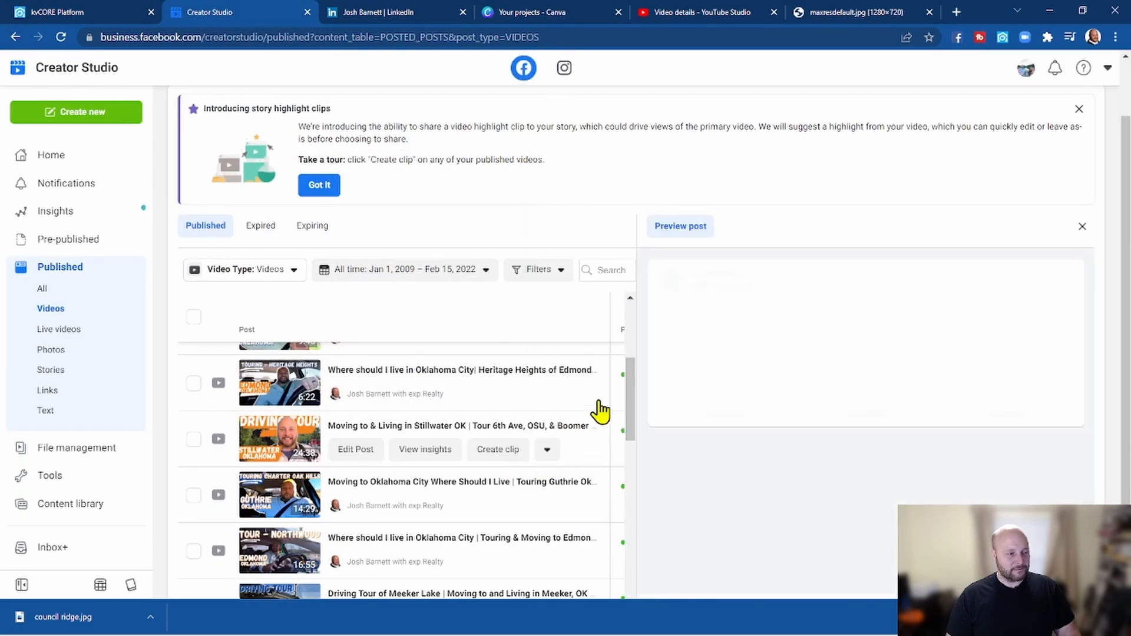
left_click(1052, 278)
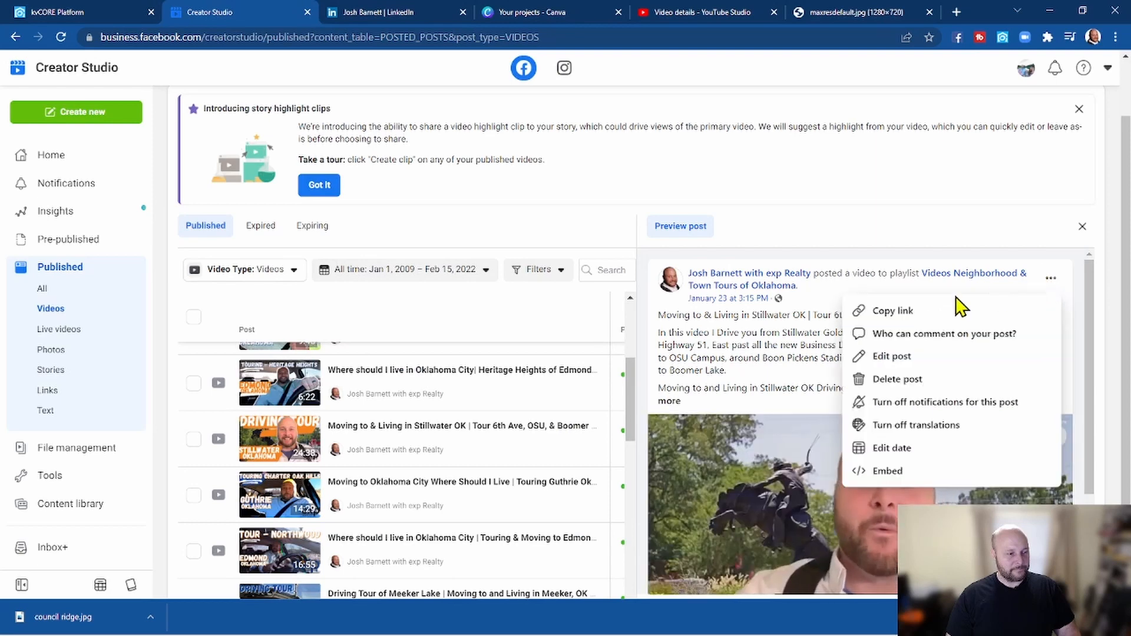
left_click(929, 312)
left_click(115, 15)
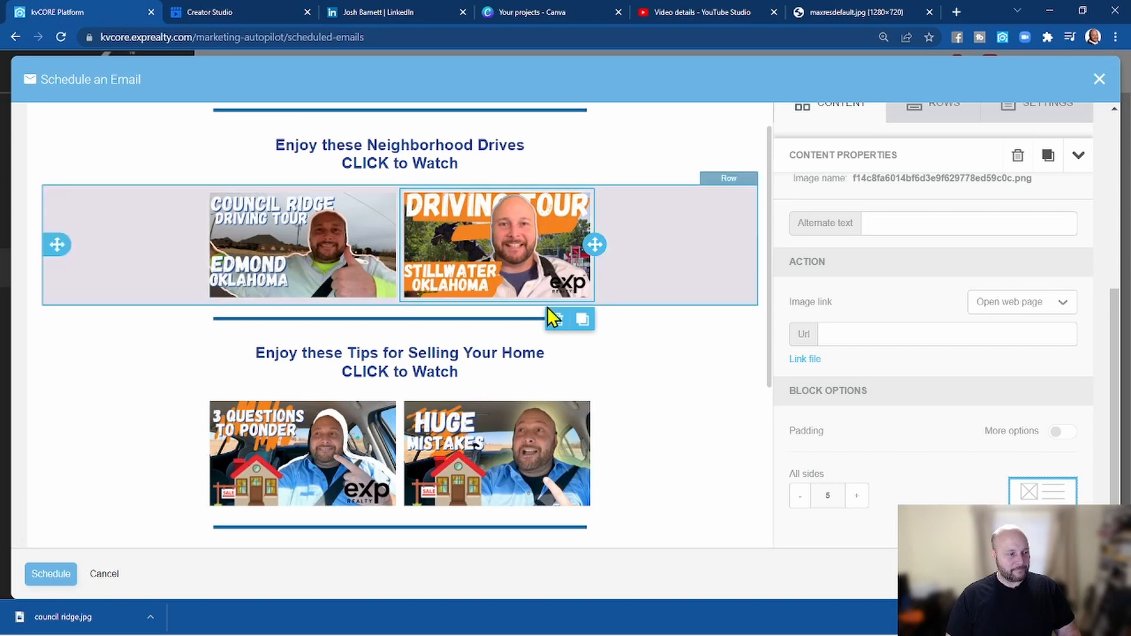
left_click(889, 335)
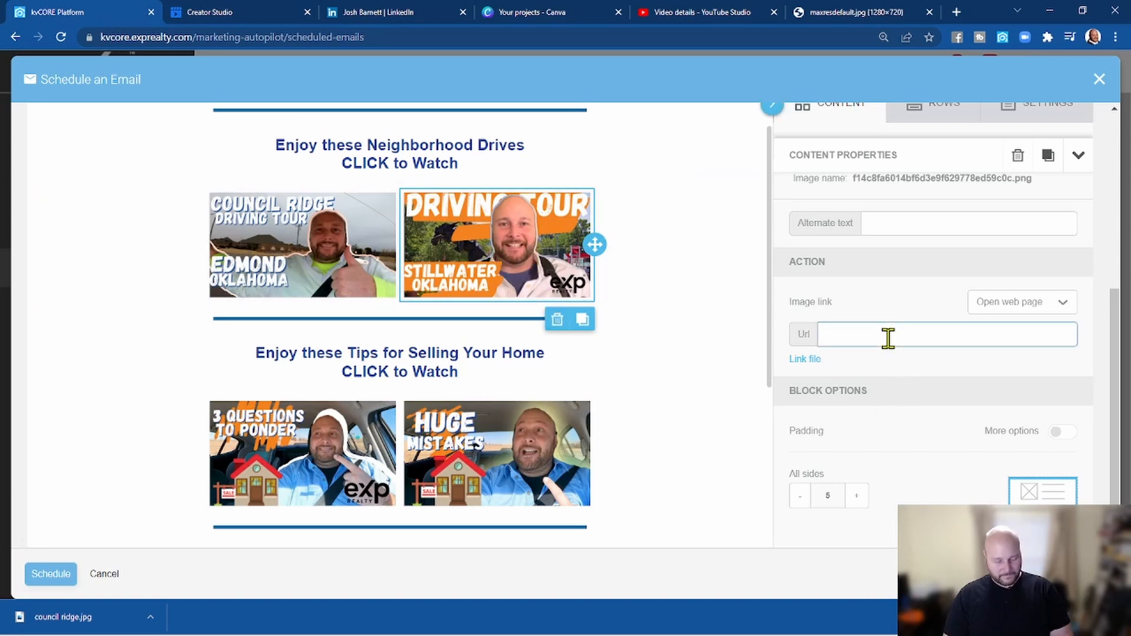
key("ctrl+v")
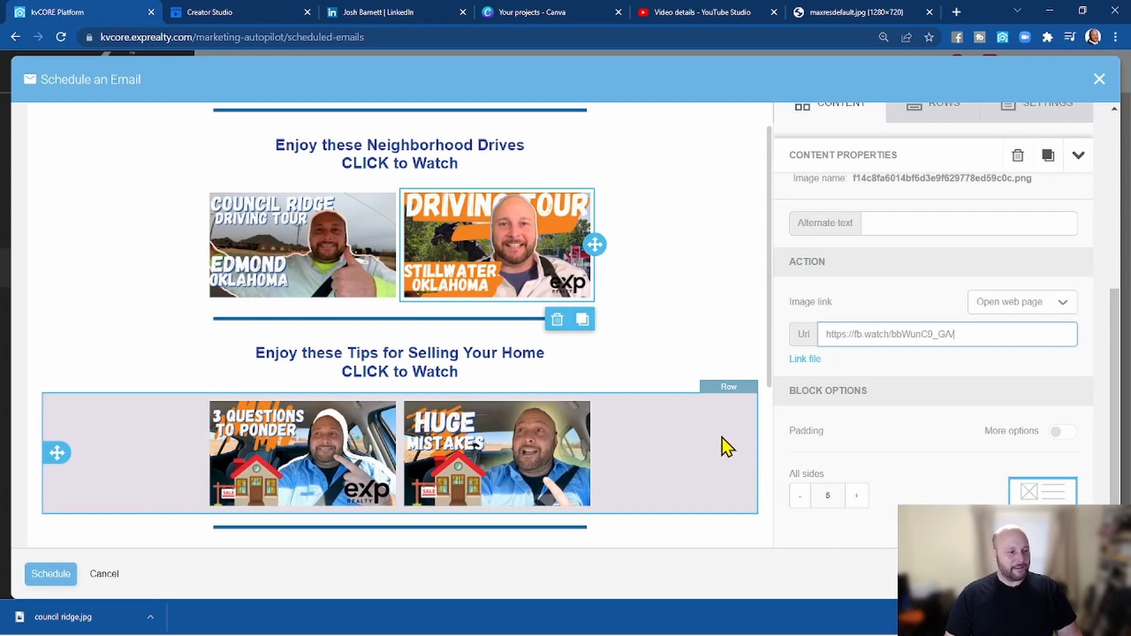
- In a second Creator Studio tab on the Real Estate Agent Tips page, view the Facebook Carousel Ad video's post and close the older tab
scroll(722, 437, "down", 5)
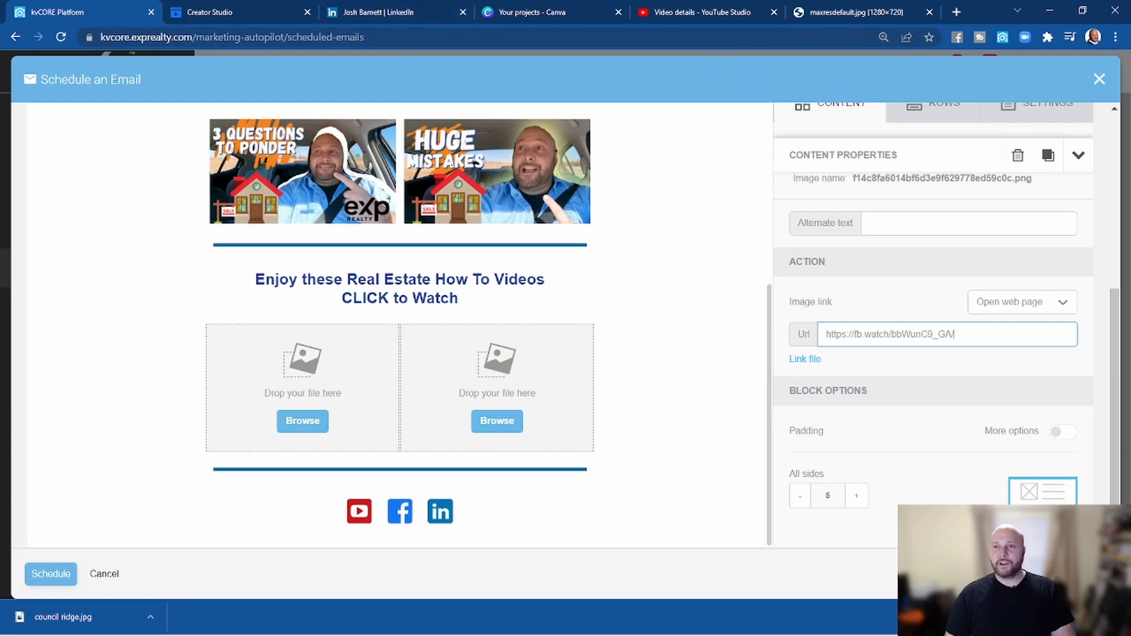
left_click_drag(200, 12, 356, 12)
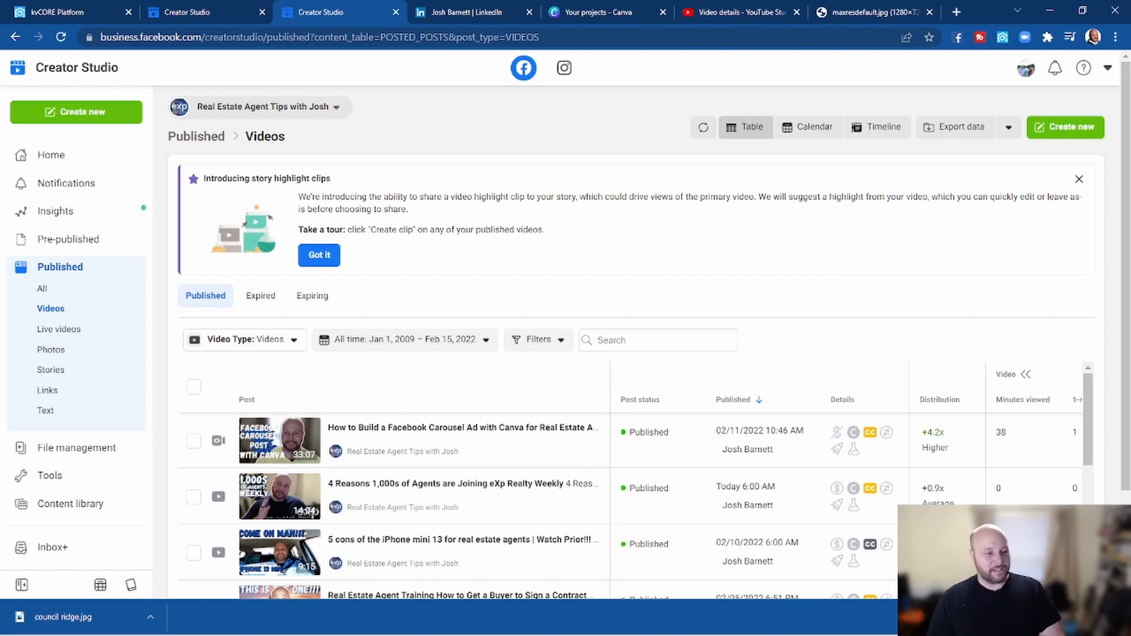
left_click(1117, 617)
mouse_move(843, 488)
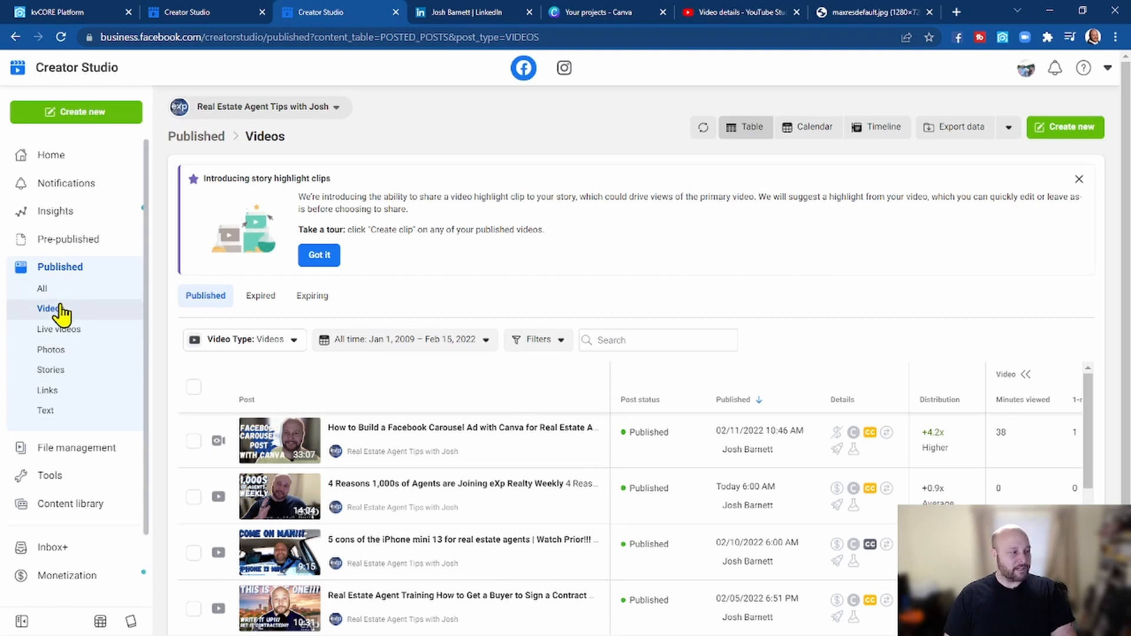
mouse_move(407, 461)
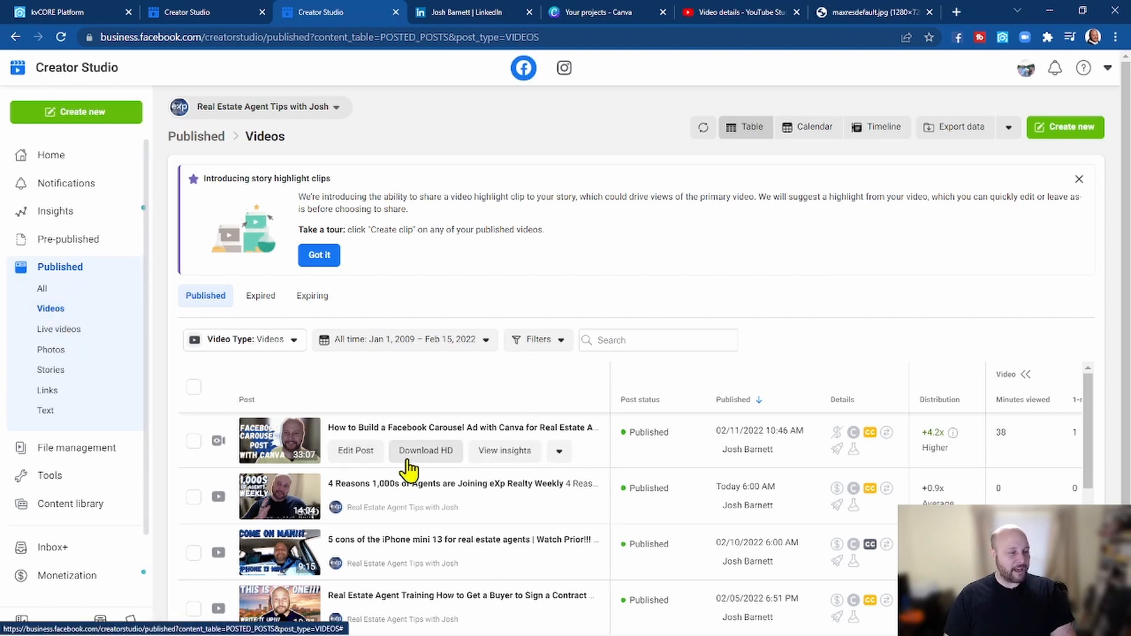
left_click(560, 451)
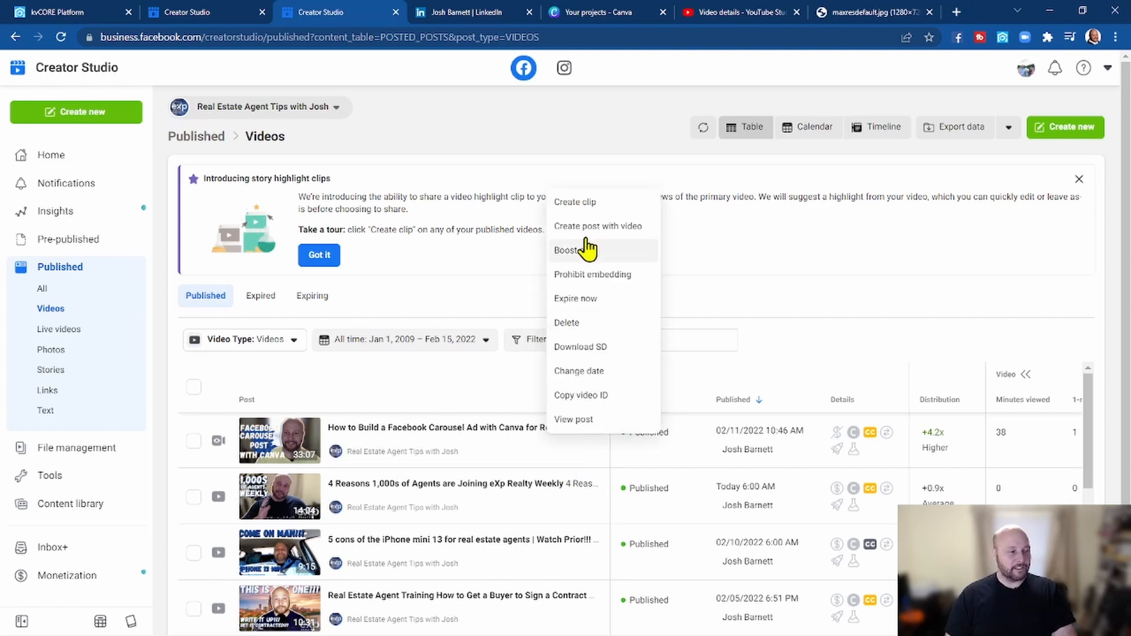
left_click(582, 419)
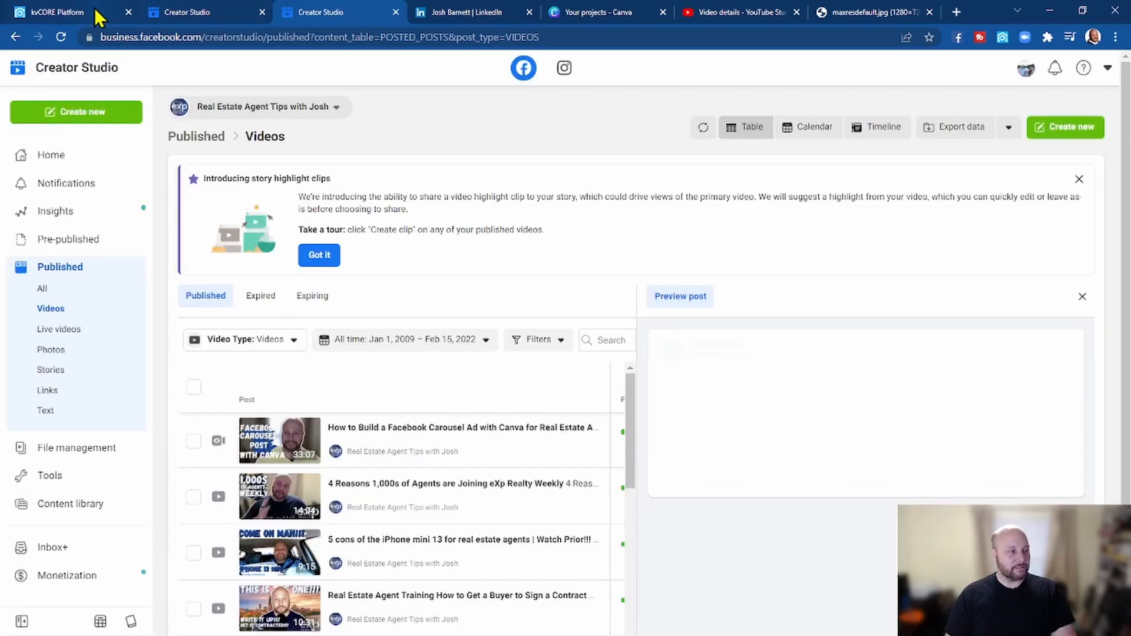
left_click(194, 13)
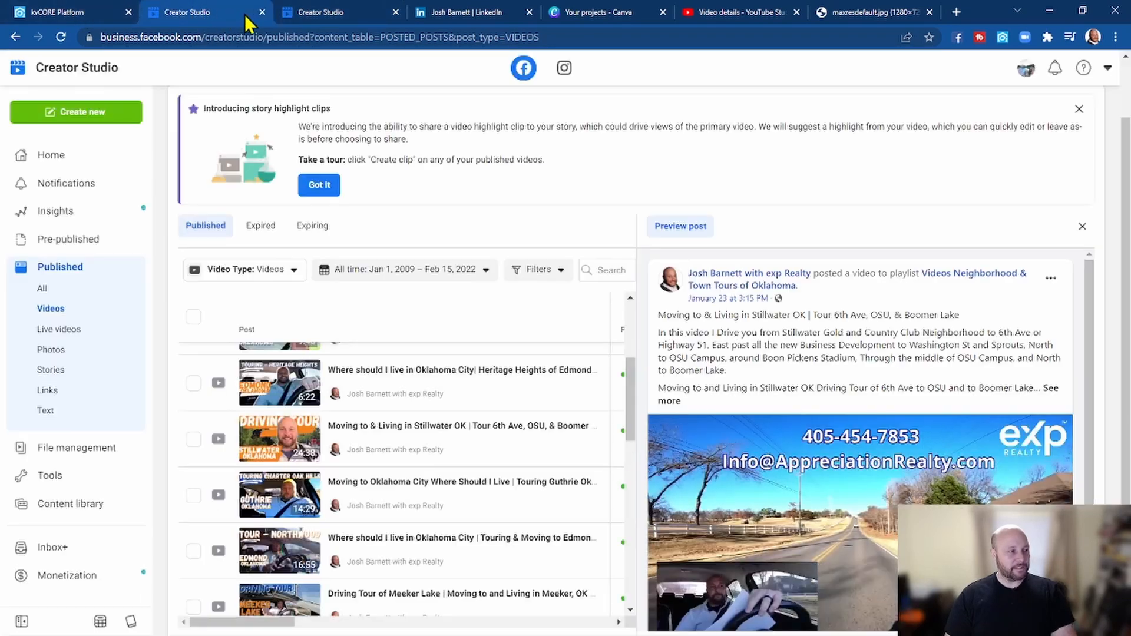
left_click(262, 13)
- Switch to kvCORE, upload Facebook Carousel into the first How To Videos placeholder and set its padding to 5 on all sides
left_click(92, 13)
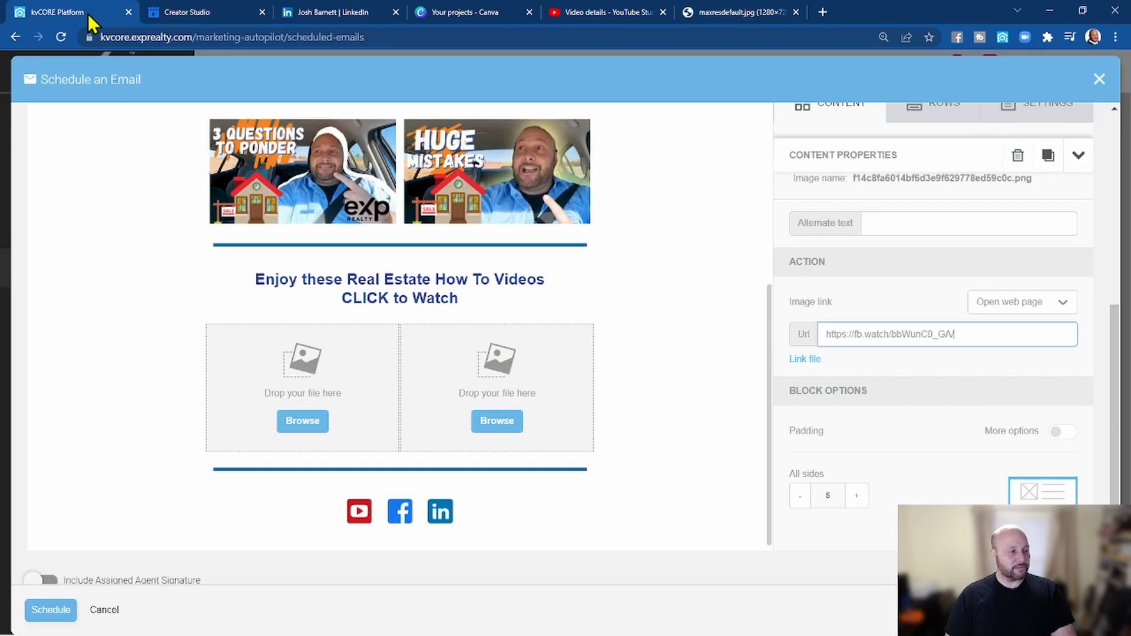
left_click(314, 428)
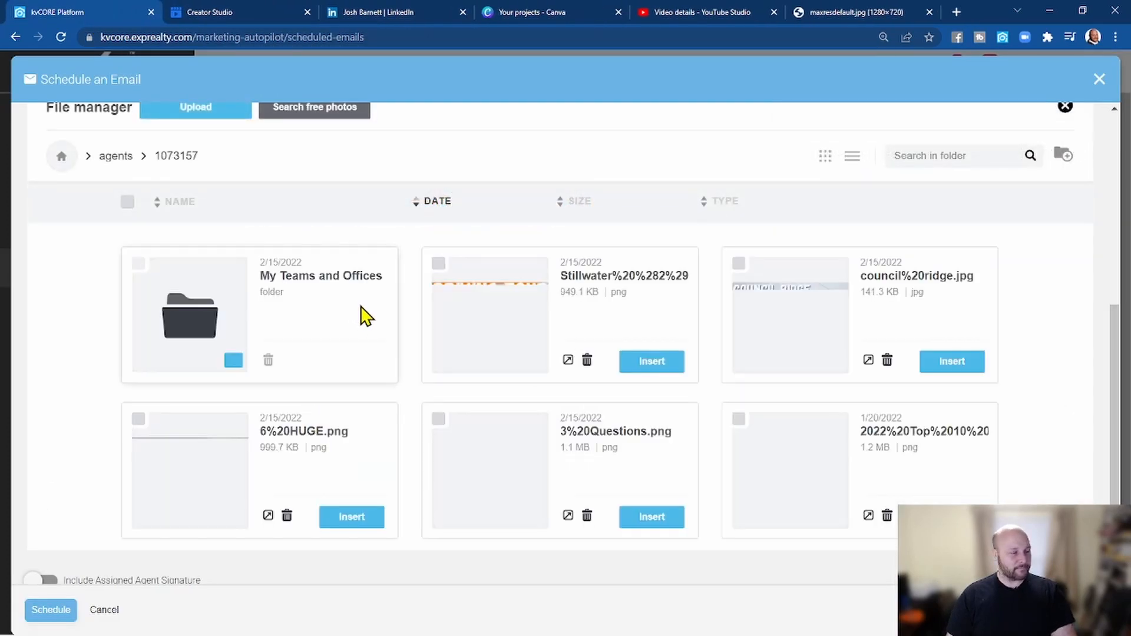
left_click(208, 108)
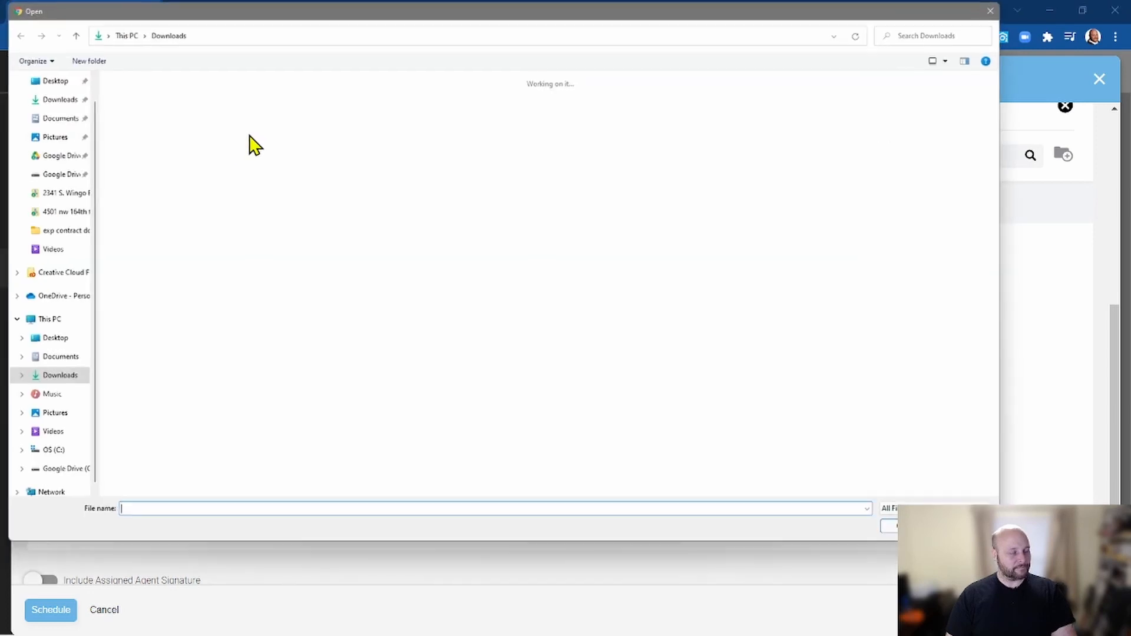
scroll(323, 212, "down", 3)
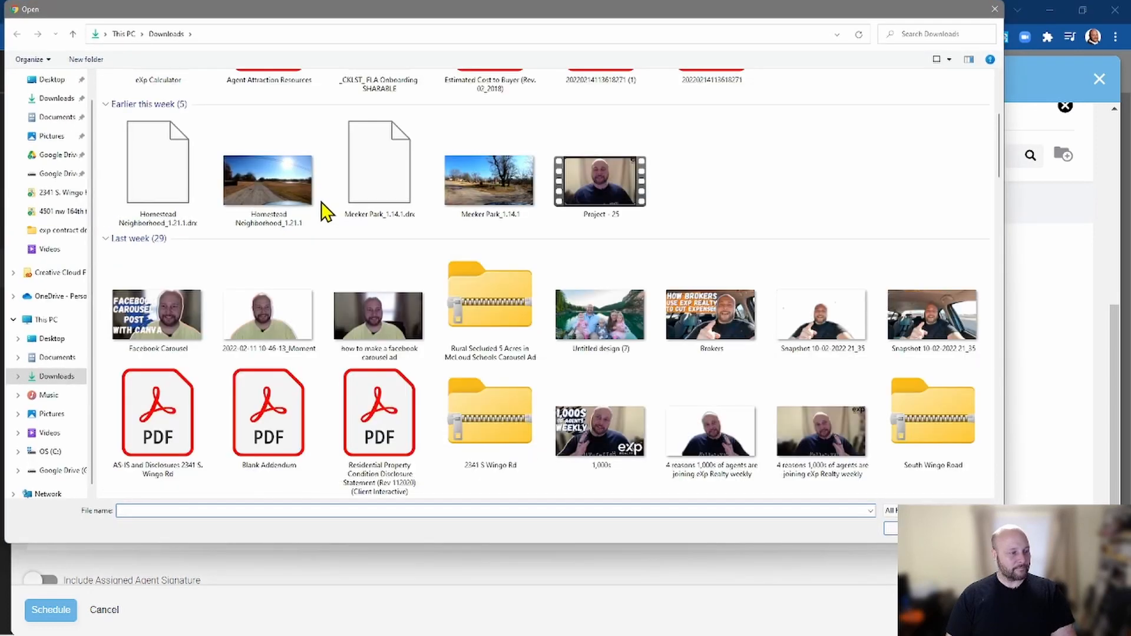
left_click(172, 327)
left_click(889, 528)
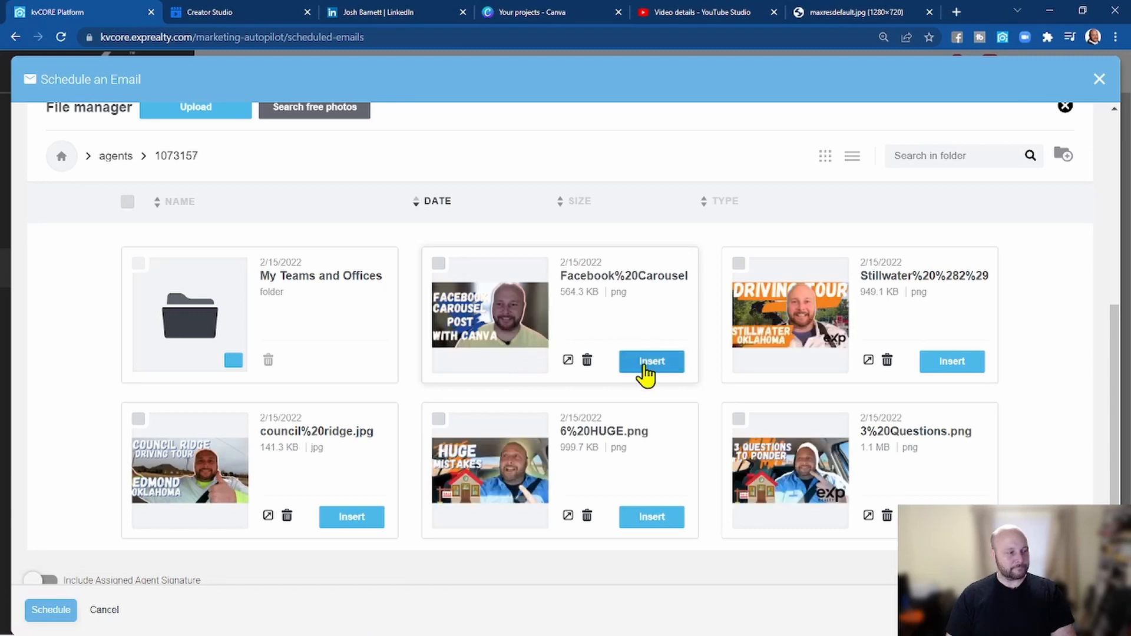
left_click(648, 363)
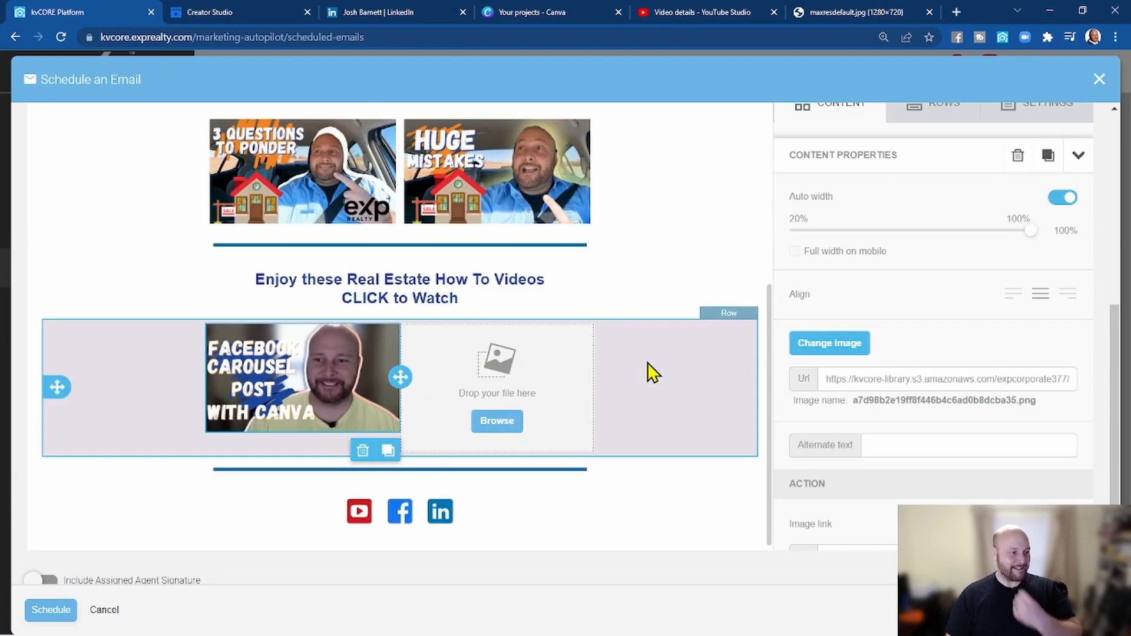
scroll(926, 442, "down", 4)
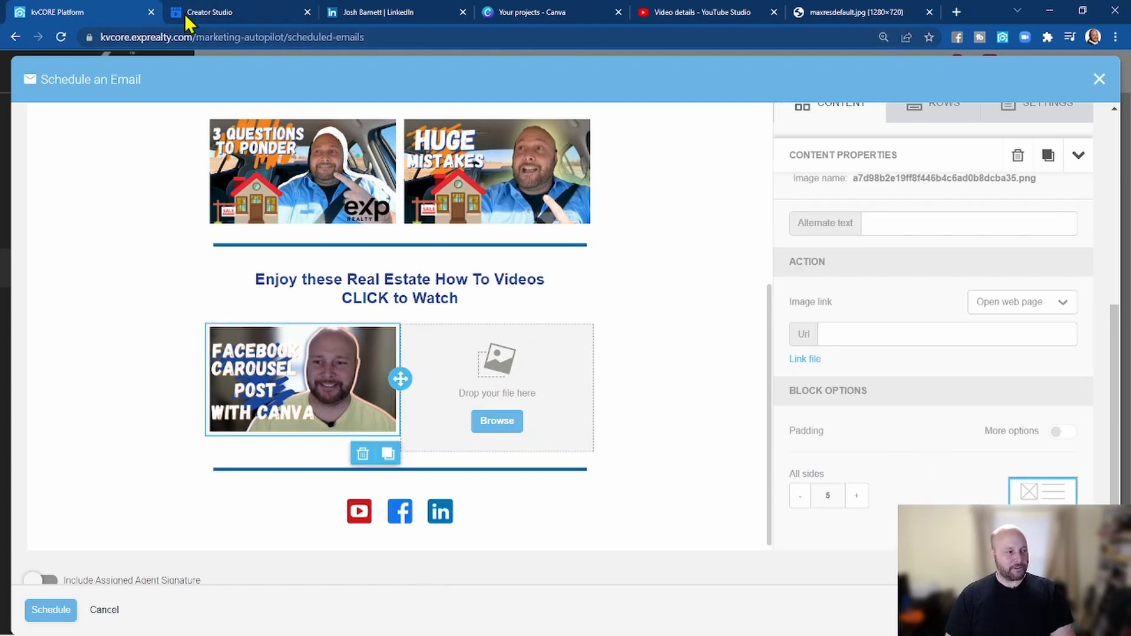
- Switch to Creator Studio and copy the link of the previewed Facebook Carousel Ad post
left_click(208, 14)
left_click(1051, 349)
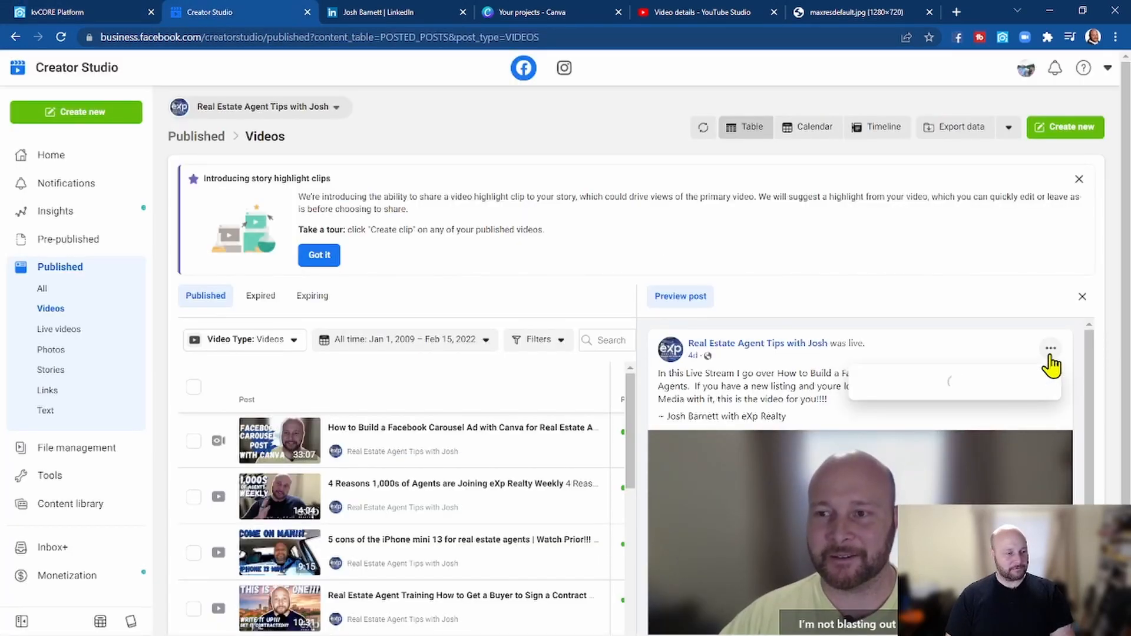
left_click(977, 381)
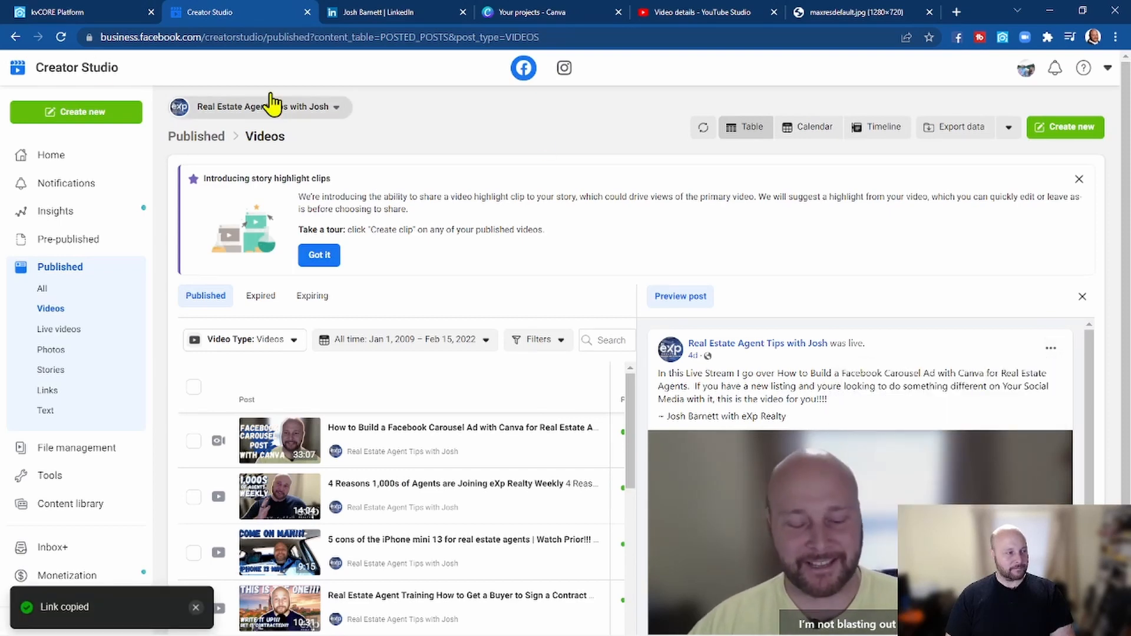
left_click(71, 13)
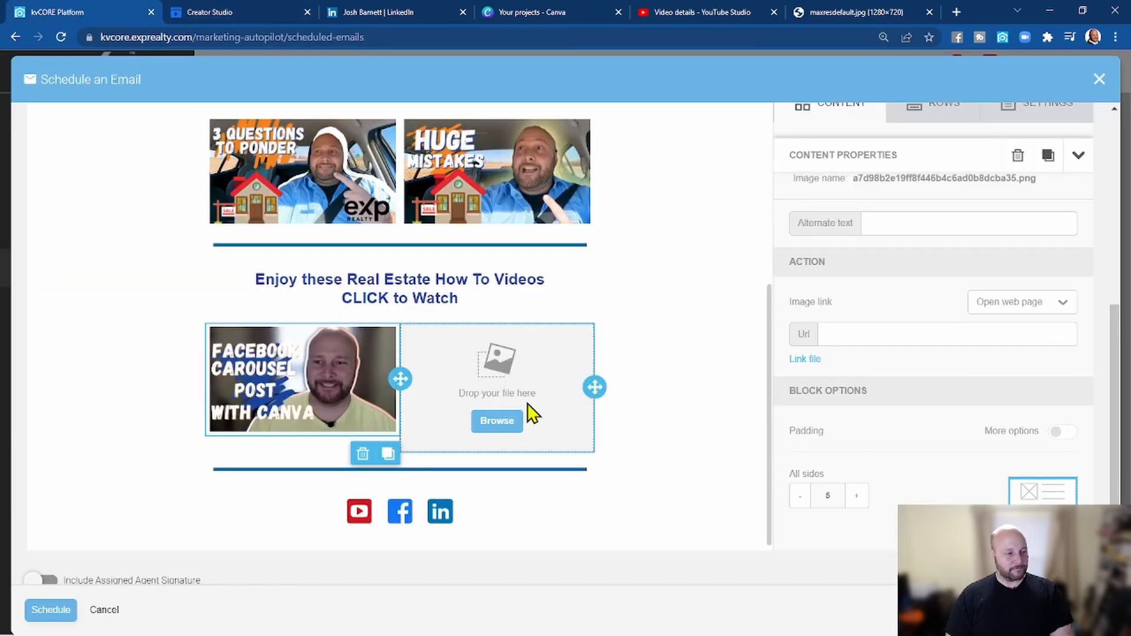
left_click(850, 334)
key("ctrl+v")
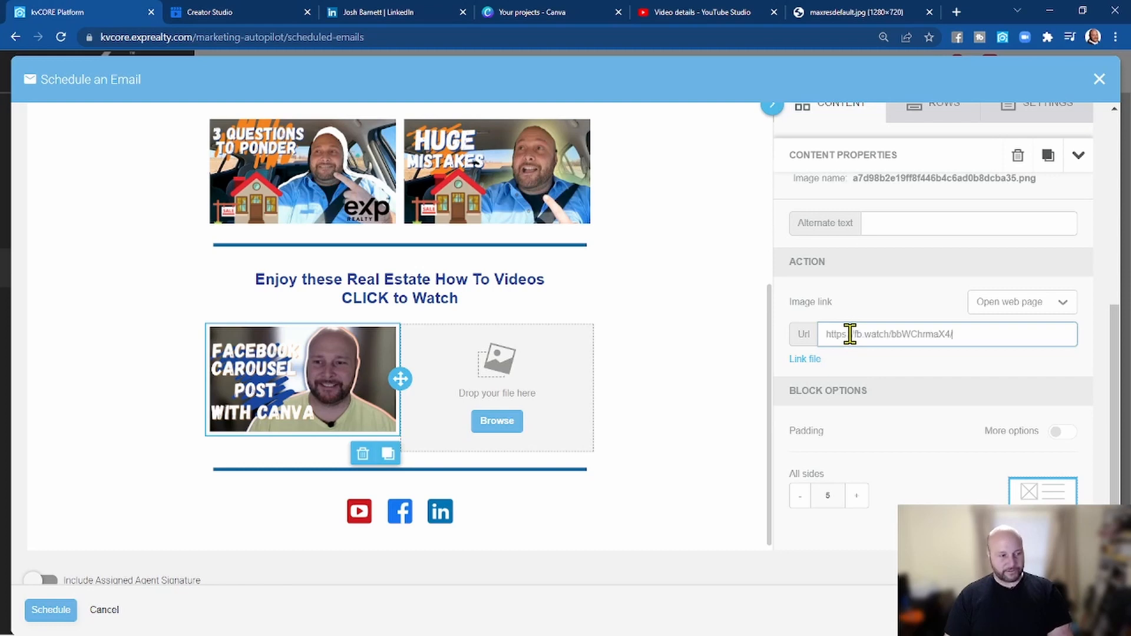
- Switch to Creator Studio, close the Facebook Carousel preview and view the post of the 4 Reasons 1,000s of Agents are Joining eXp Realty Weekly video
left_click(564, 375)
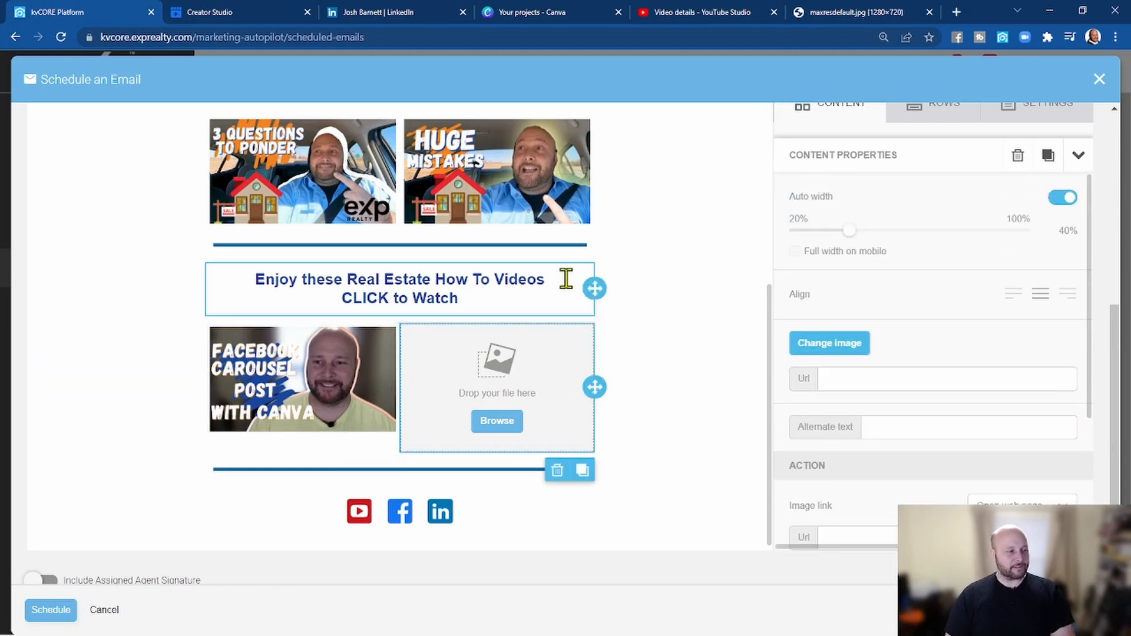
left_click(260, 13)
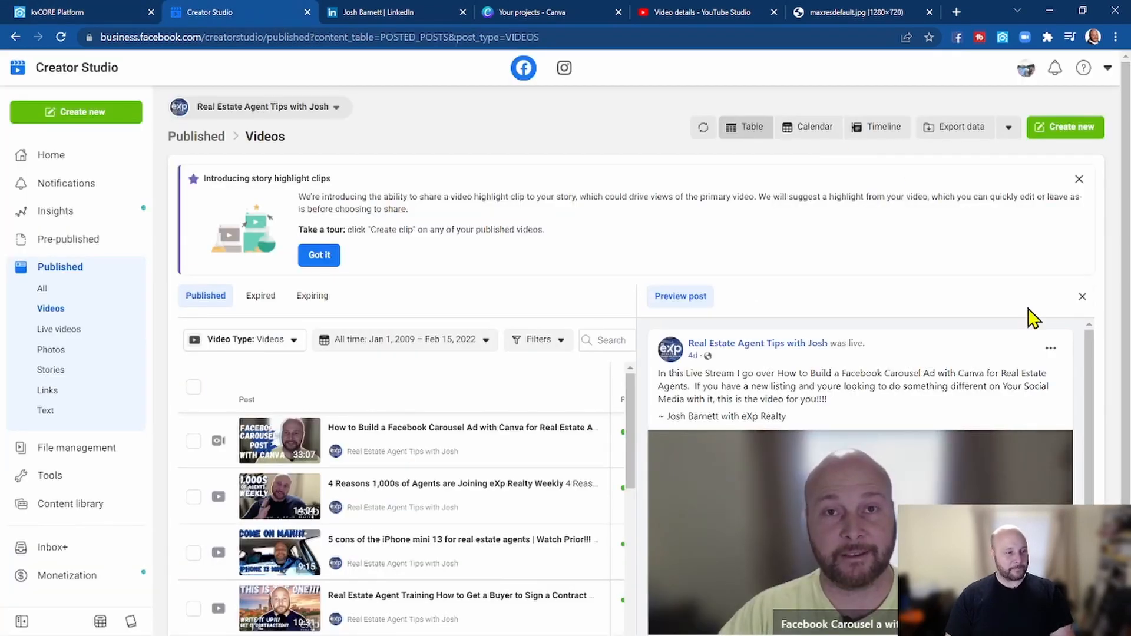
left_click(1082, 296)
scroll(589, 419, "down", 3)
scroll(559, 445, "up", 3)
mouse_move(555, 456)
mouse_move(479, 493)
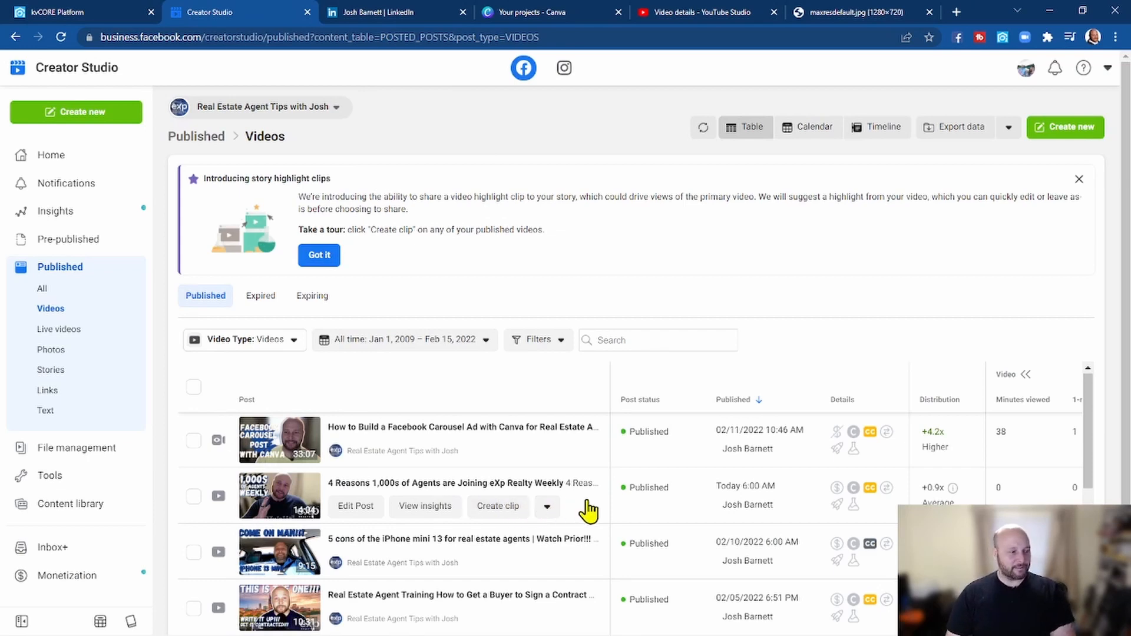
scroll(559, 507, "down", 1)
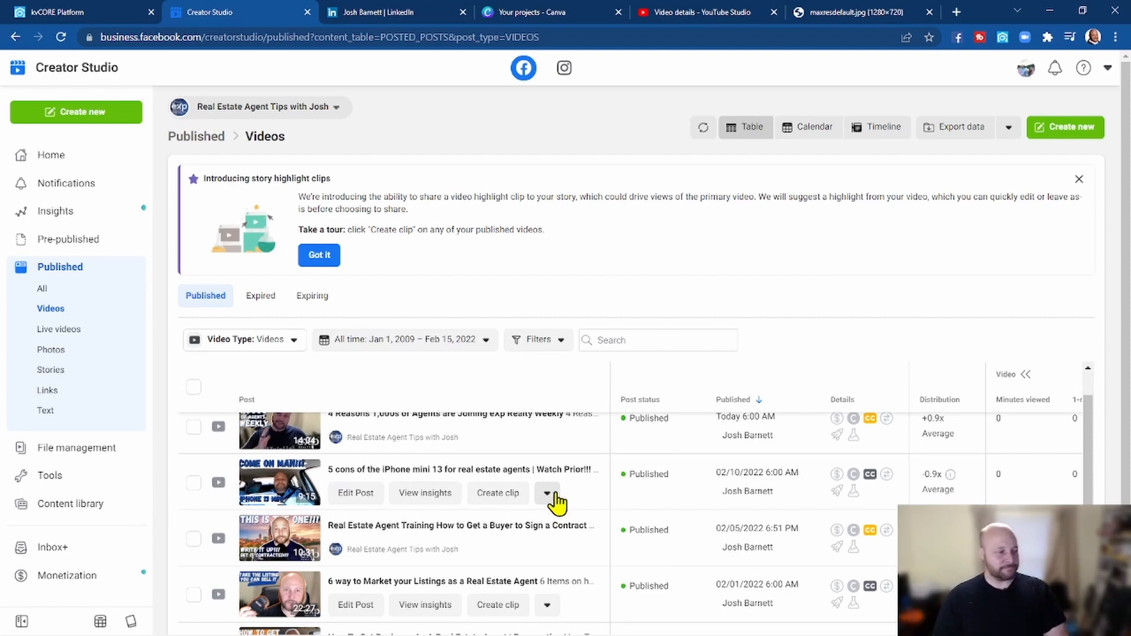
scroll(545, 507, "up", 1)
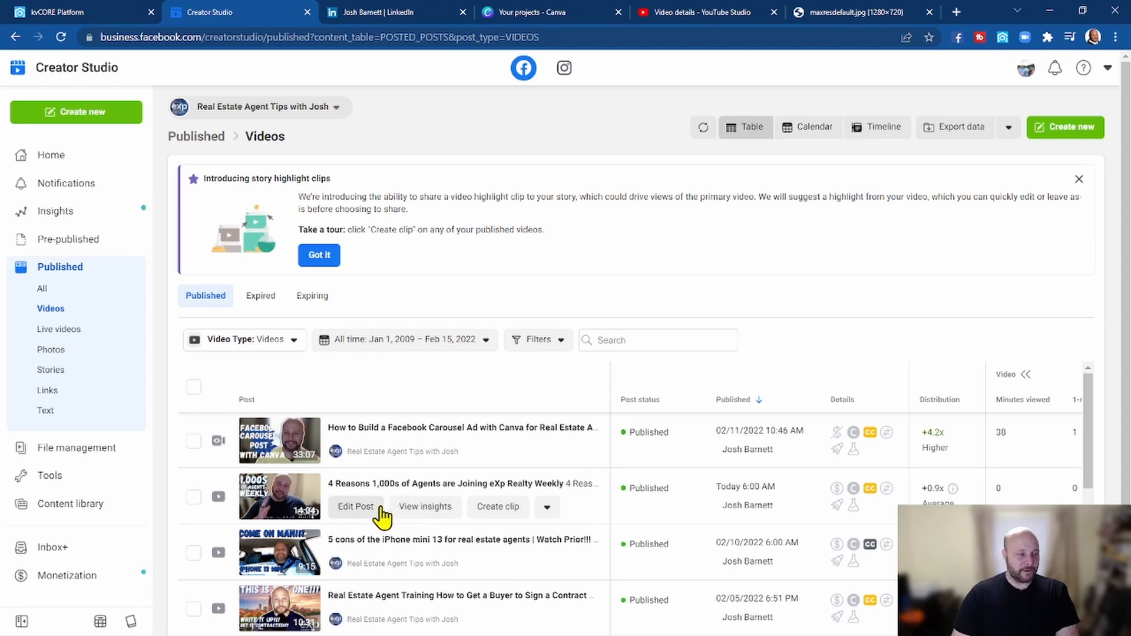
left_click(547, 508)
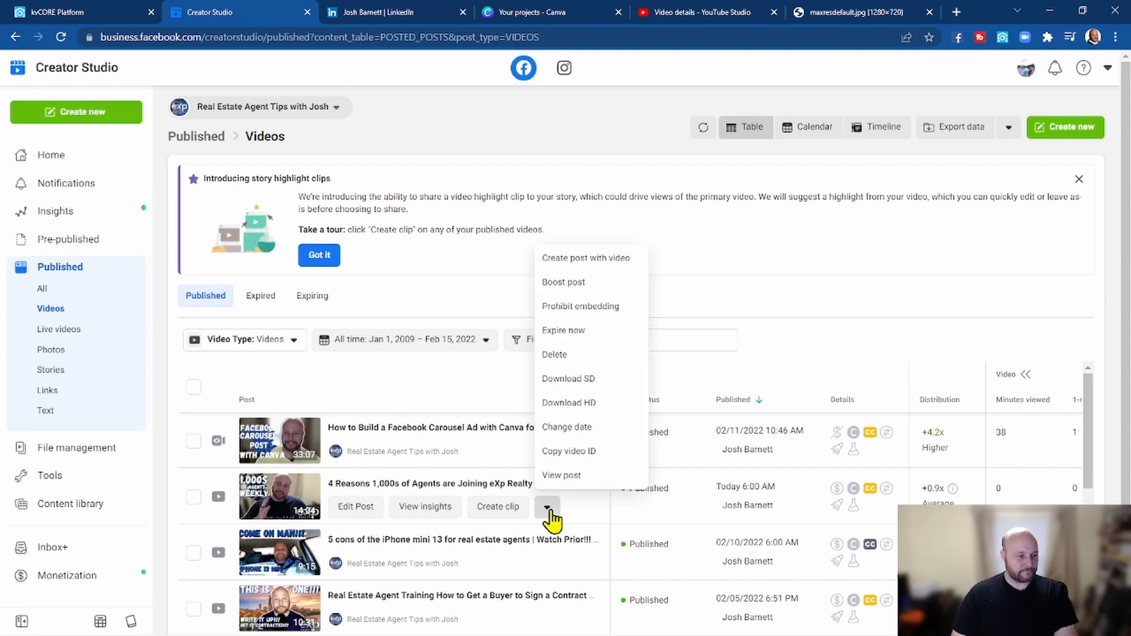
left_click(574, 476)
- Switch to kvCORE, upload the 1,000s image from Downloads and insert it into the second How To Videos placeholder
left_click(77, 18)
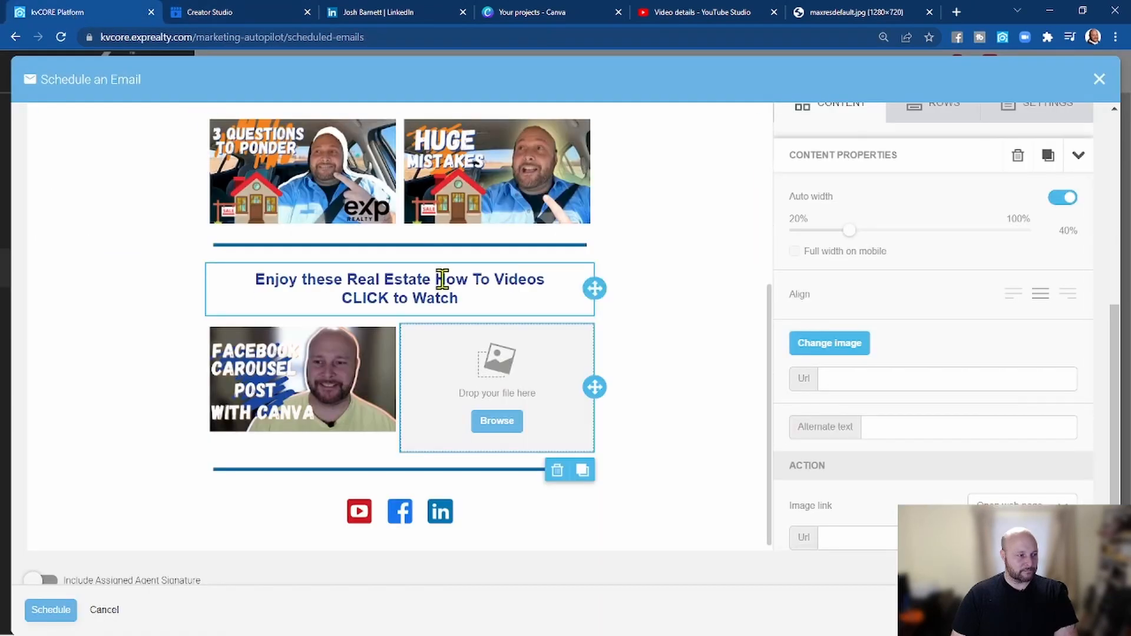
left_click(497, 421)
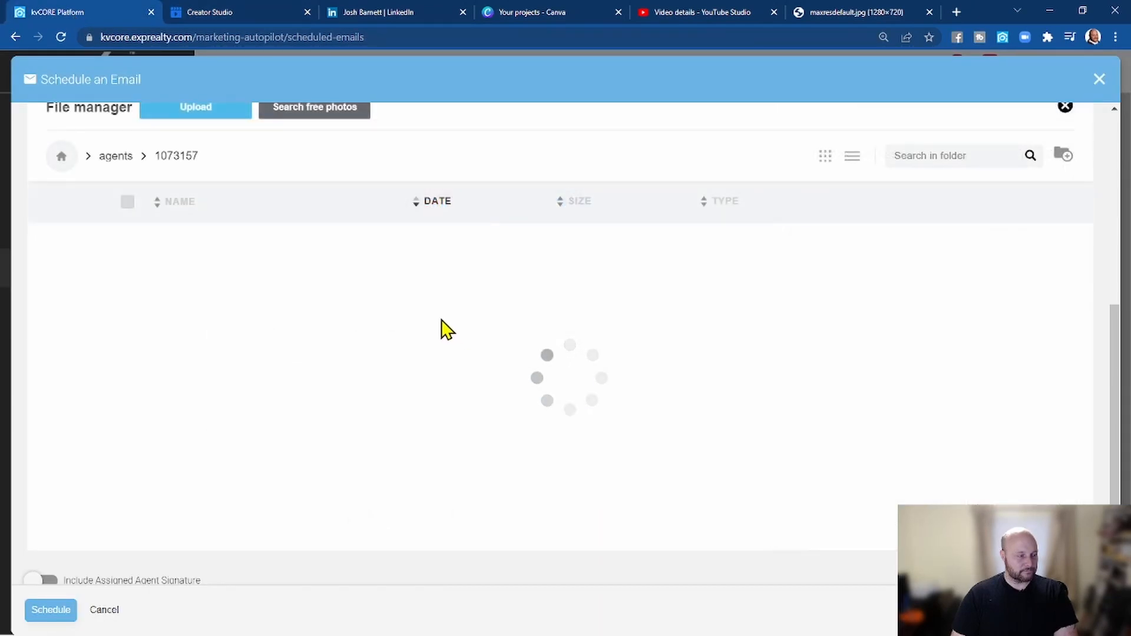
left_click(200, 112)
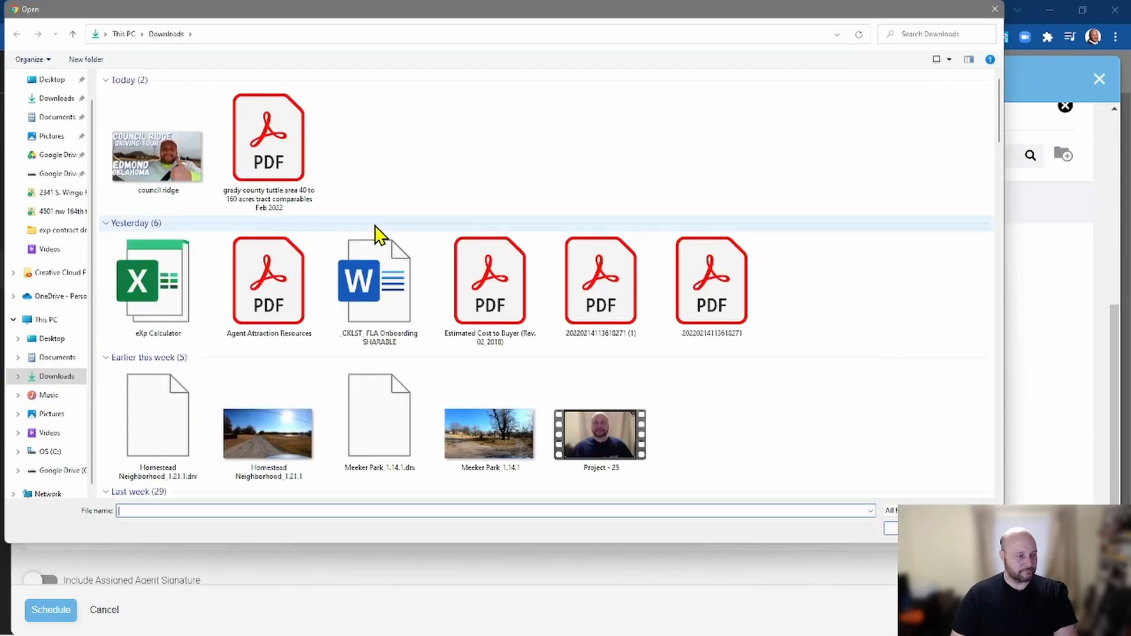
scroll(377, 234, "down", 3)
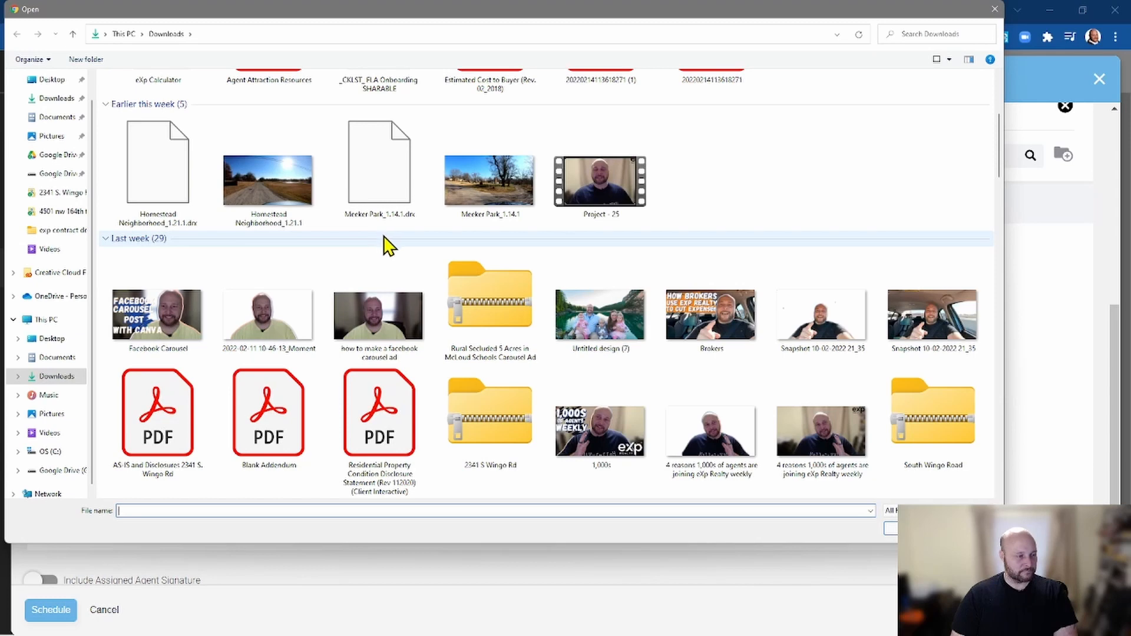
left_click(586, 429)
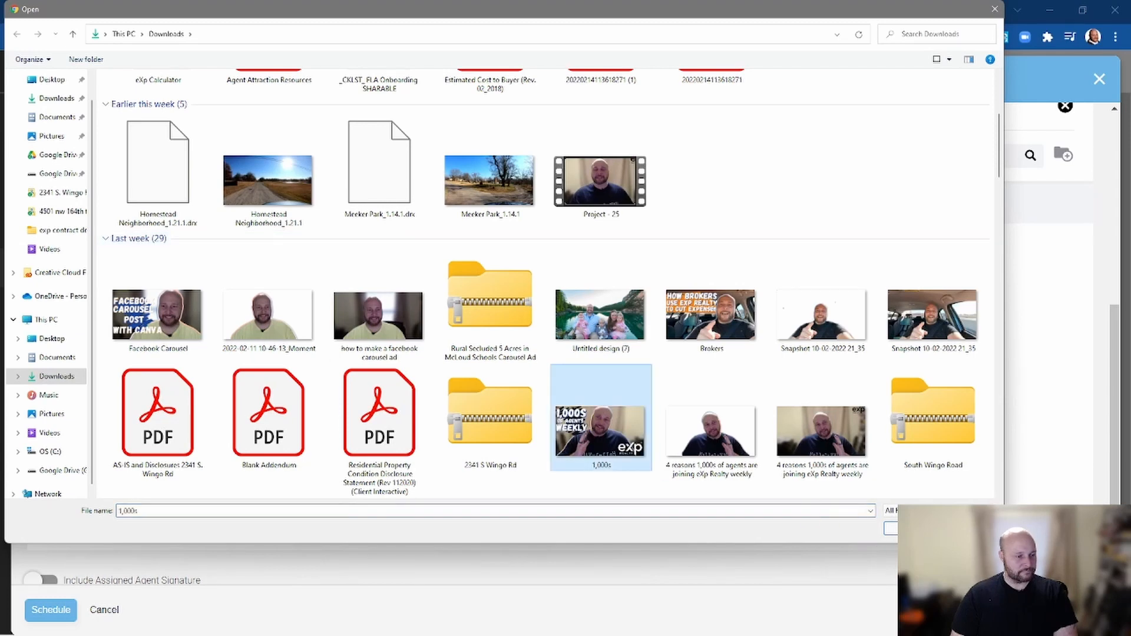
left_click(890, 529)
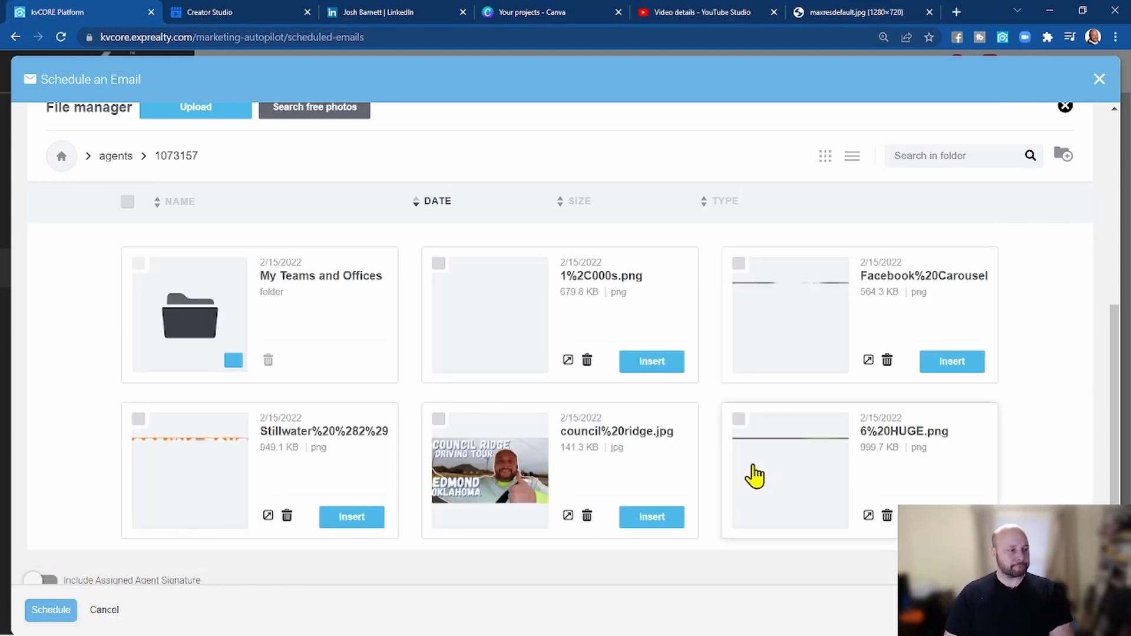
left_click(648, 363)
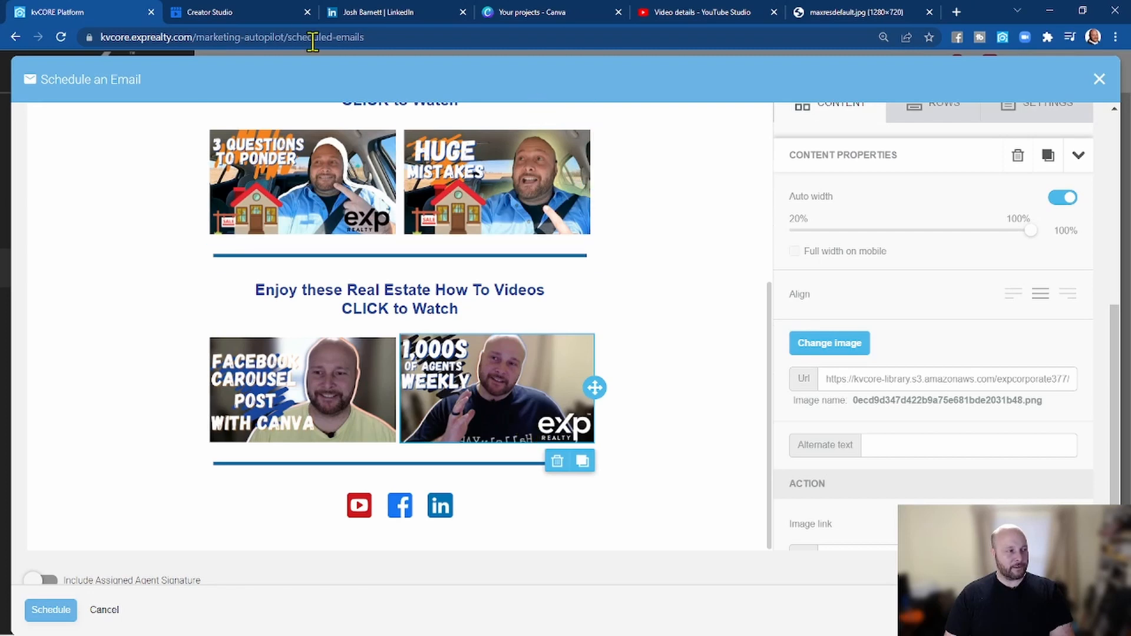
- Switch to Creator Studio and copy the link of the previewed 4 Reasons 1,000s of Agents post
left_click(284, 19)
left_click(1053, 350)
left_click(991, 384)
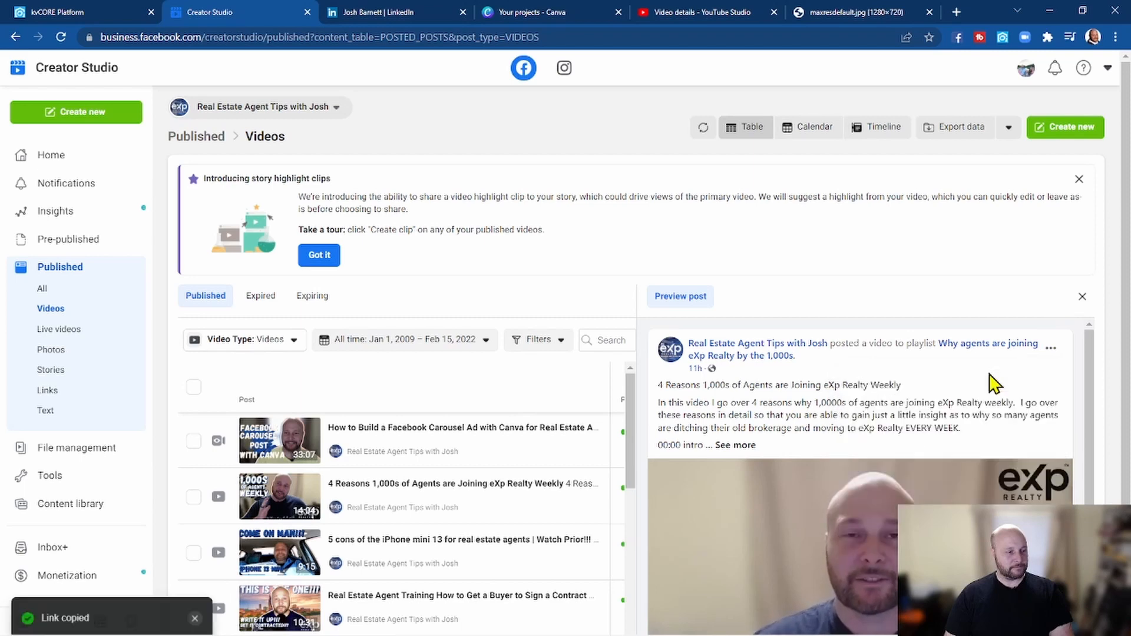
left_click(82, 12)
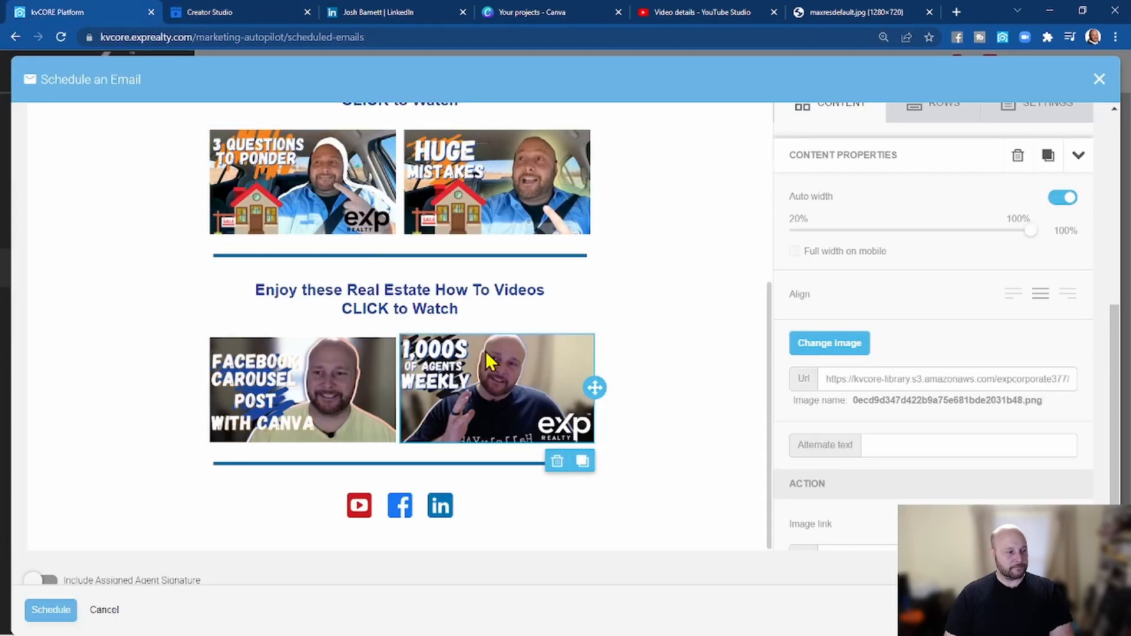
scroll(869, 501, "down", 4)
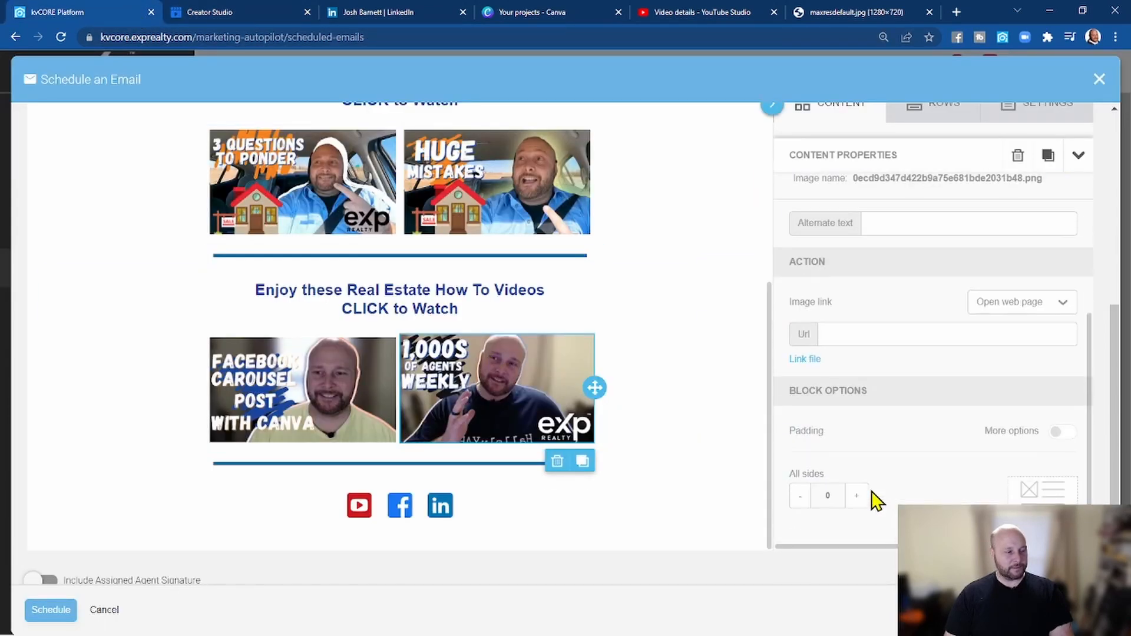
left_click(858, 497)
left_click(864, 337)
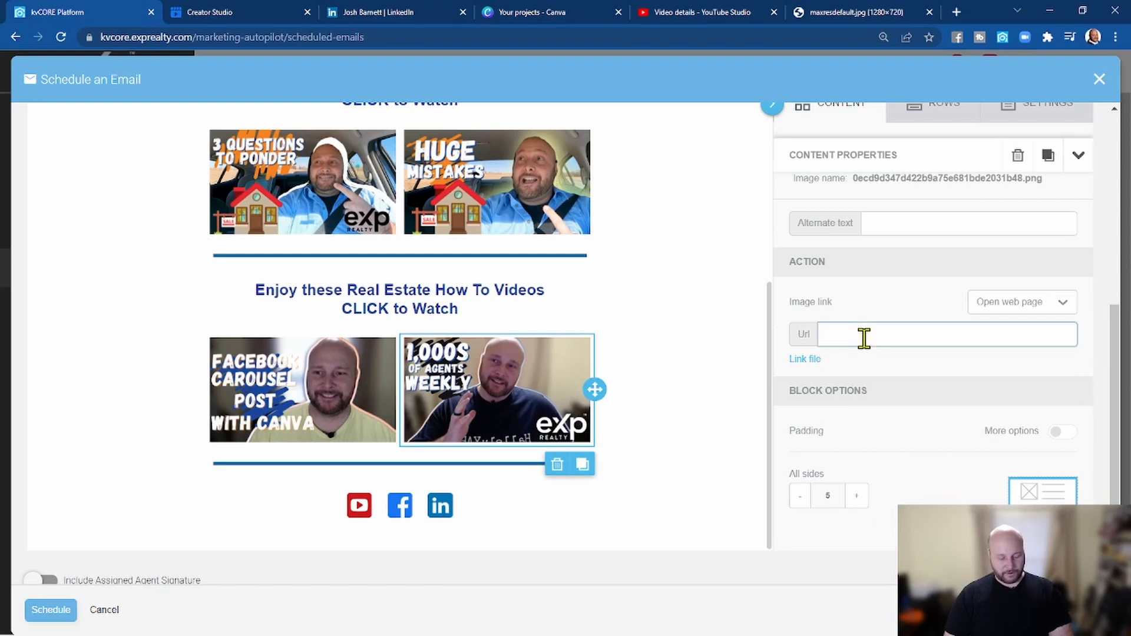
key("ctrl+v")
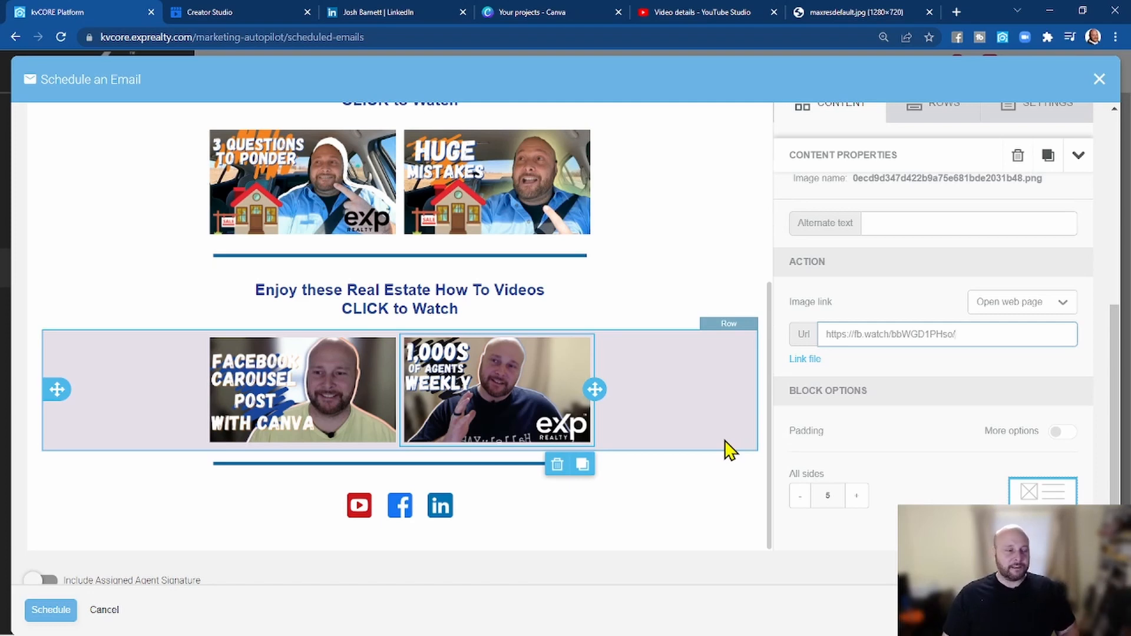
- Review the finished email layout and include the assigned agent signature
scroll(716, 409, "up", 6)
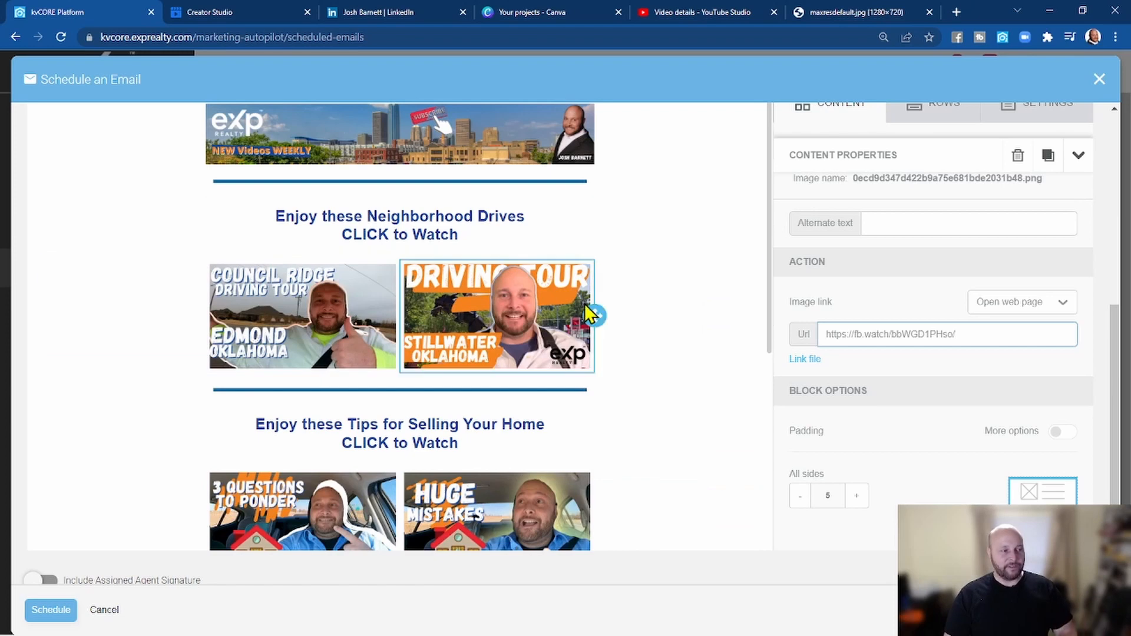
scroll(681, 301, "down", 6)
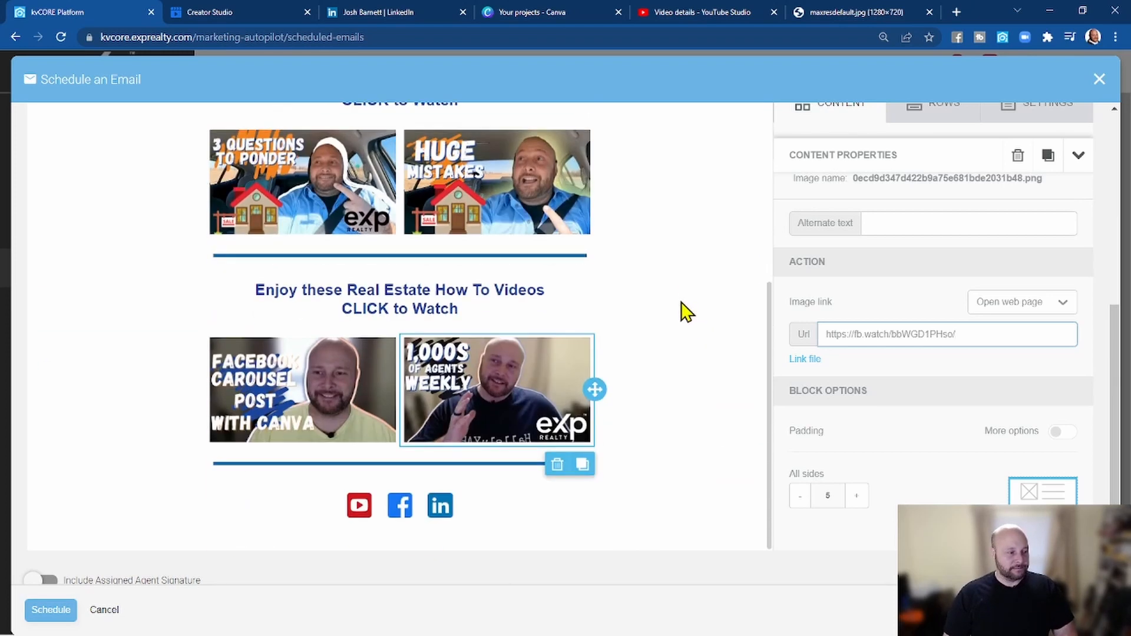
left_click(37, 560)
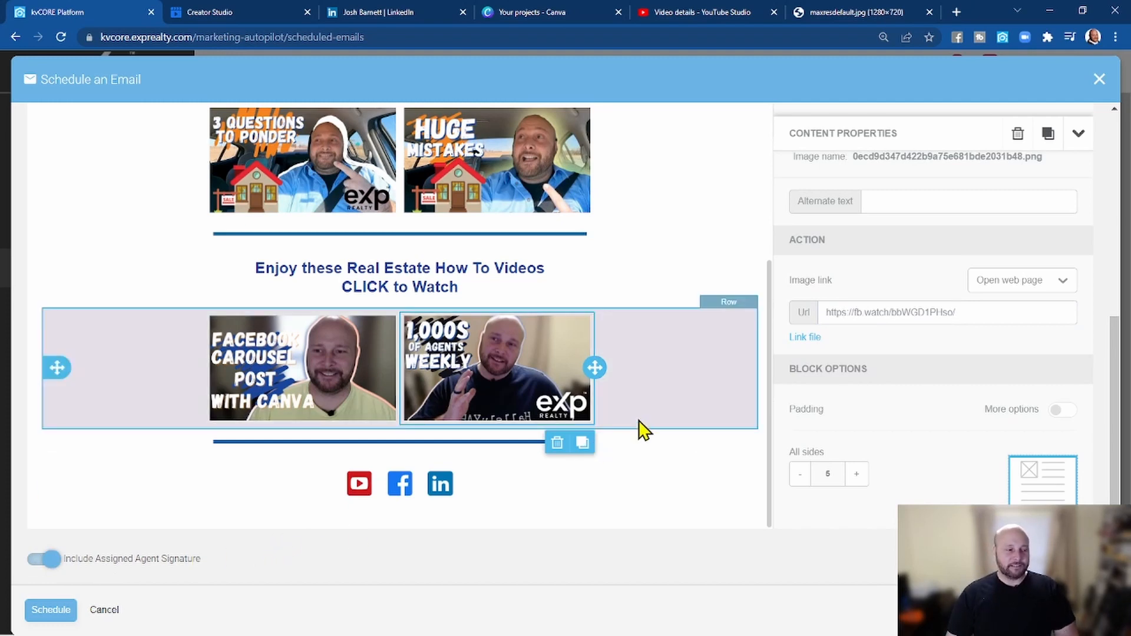
- Address the email to contacts with the statuses Sphere, Prospect, New Lead, Active Lead, Client, Contract and Closed
scroll(658, 434, "up", 10)
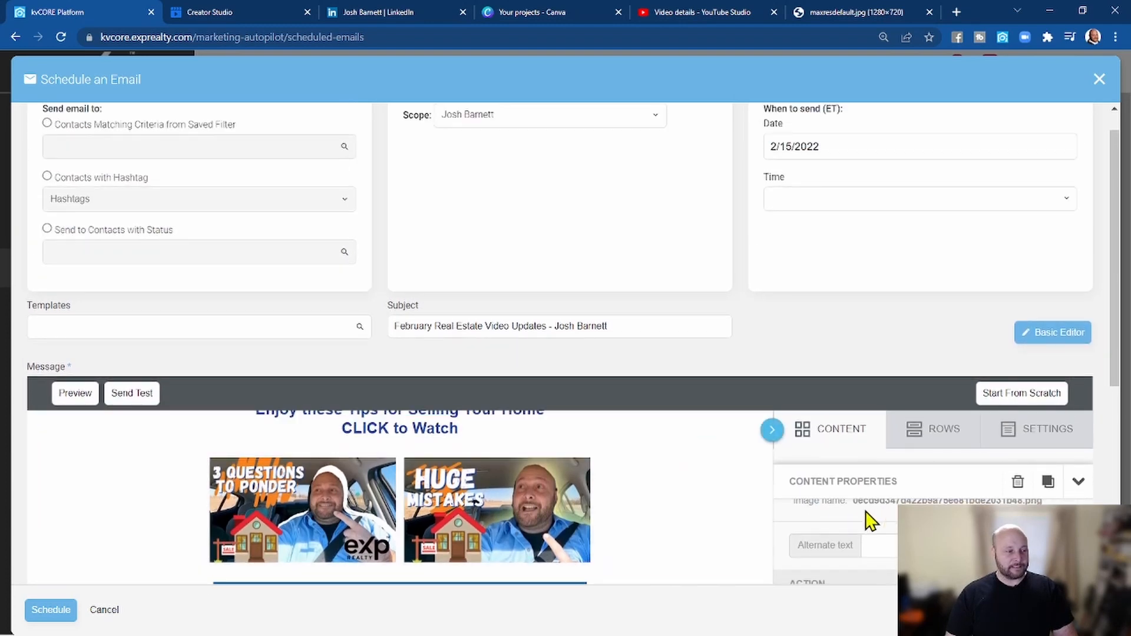
scroll(719, 504, "down", 1)
scroll(708, 515, "up", 2)
scroll(704, 501, "up", 5)
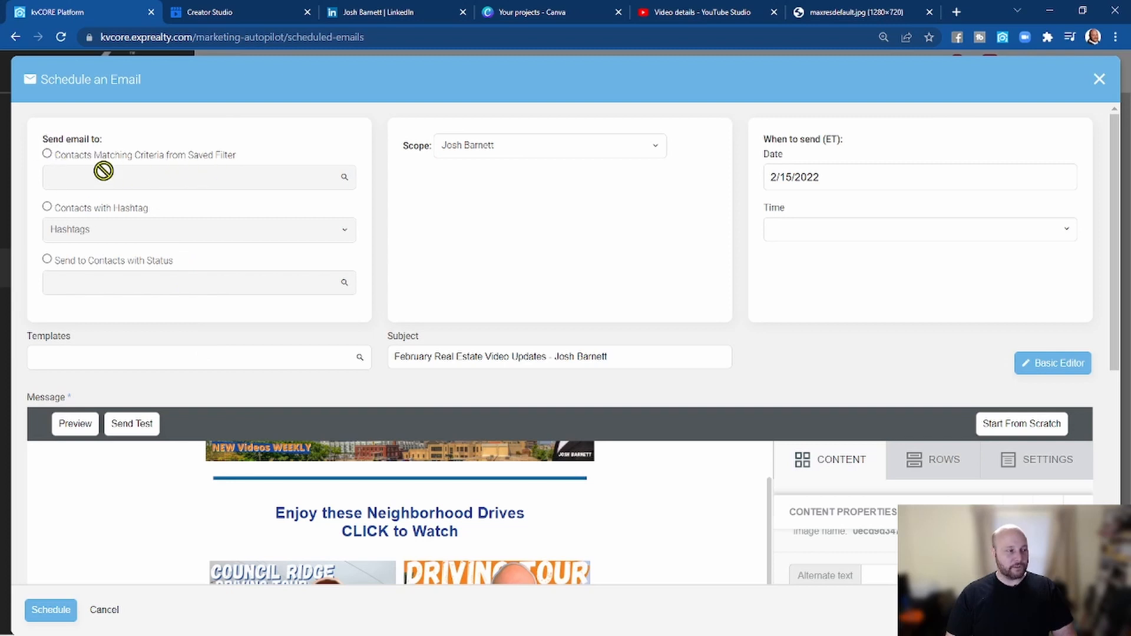
left_click(47, 260)
left_click(84, 282)
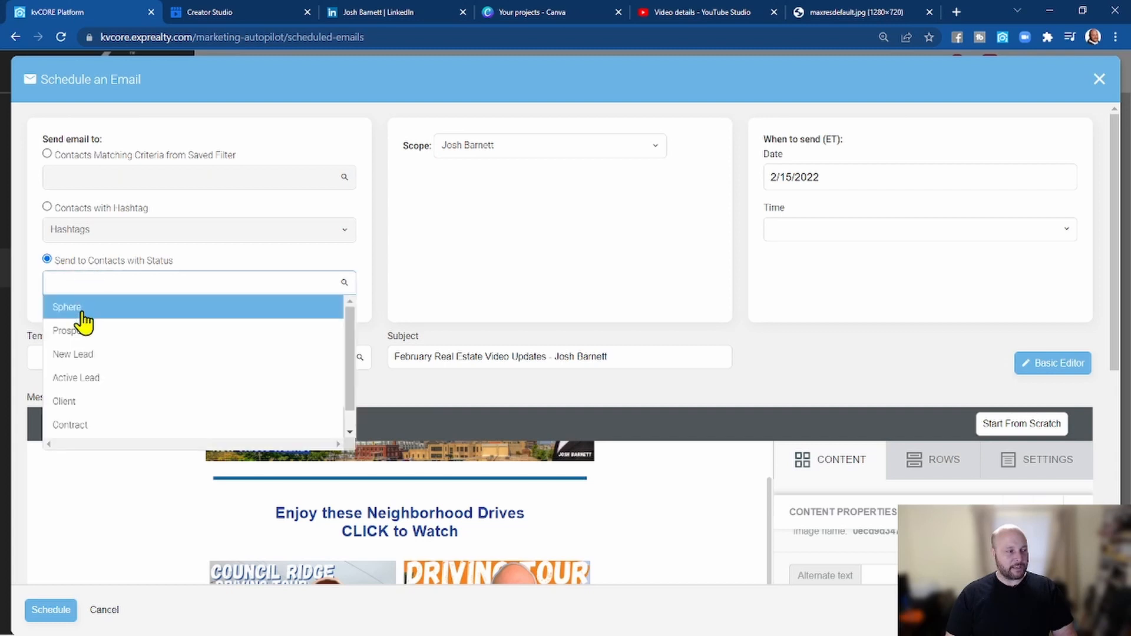
left_click(84, 322)
left_click(93, 275)
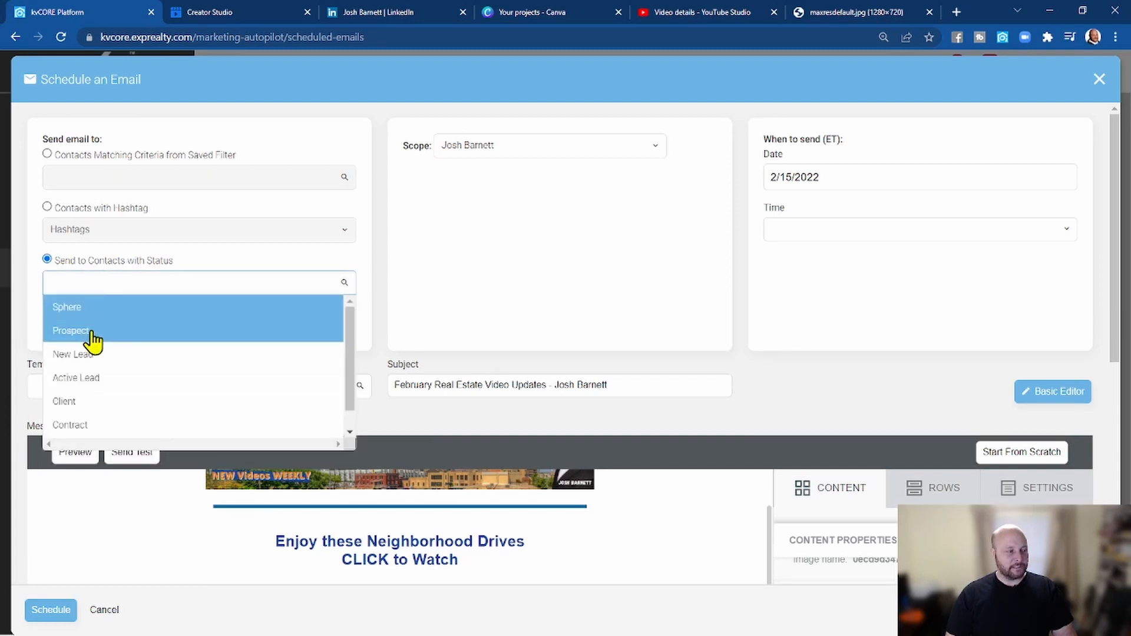
left_click(92, 340)
left_click(98, 280)
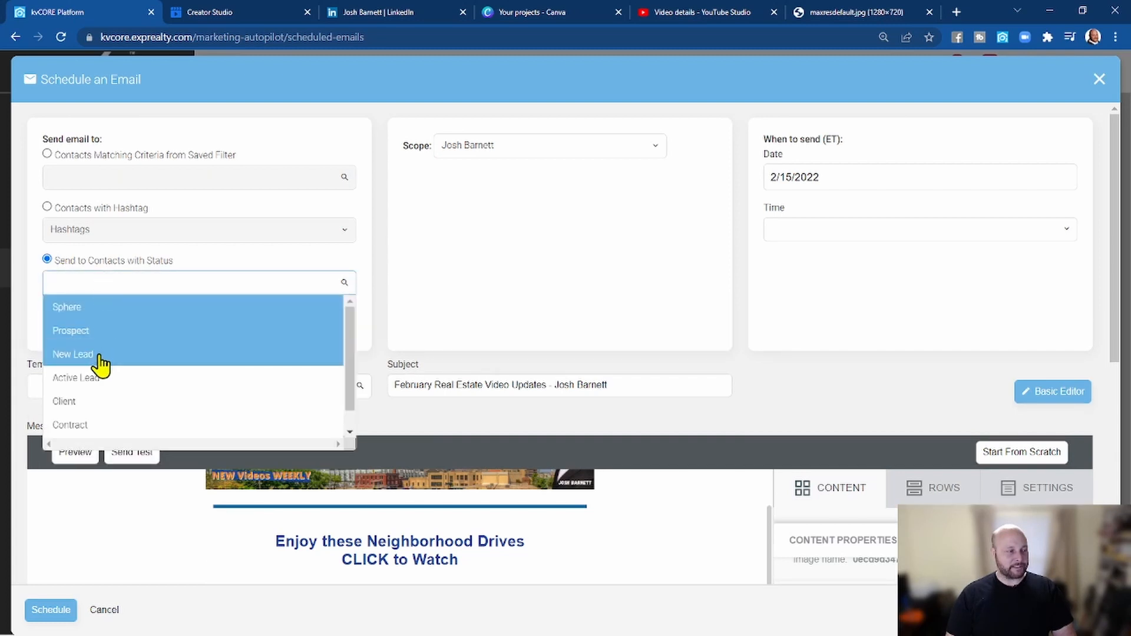
left_click(99, 355)
left_click(106, 285)
left_click(104, 378)
left_click(106, 289)
left_click(85, 401)
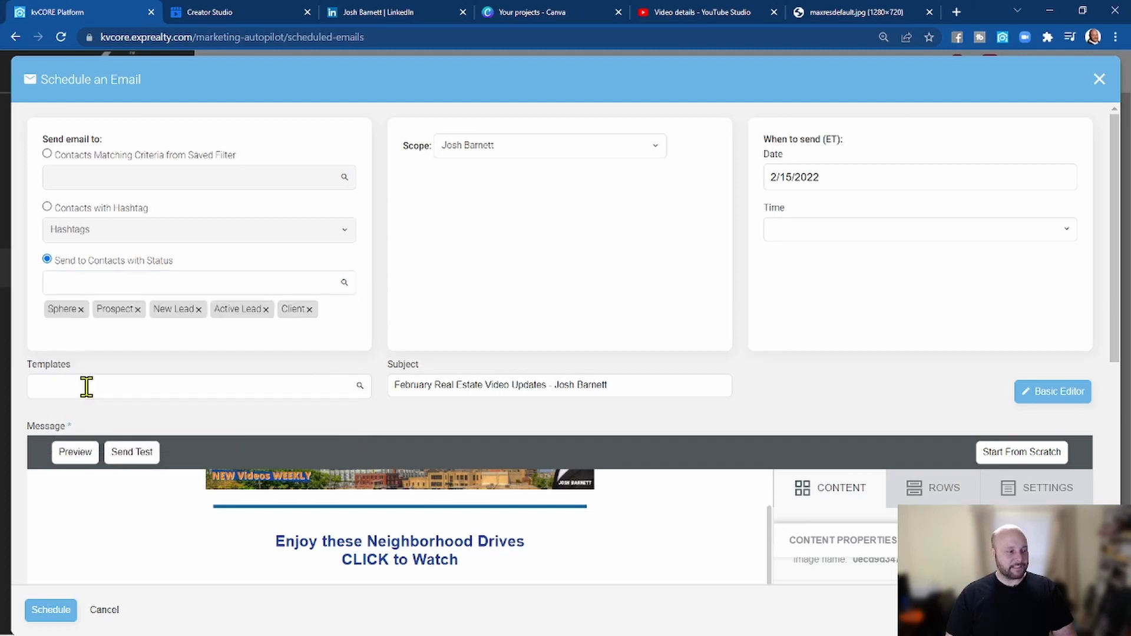
left_click(96, 289)
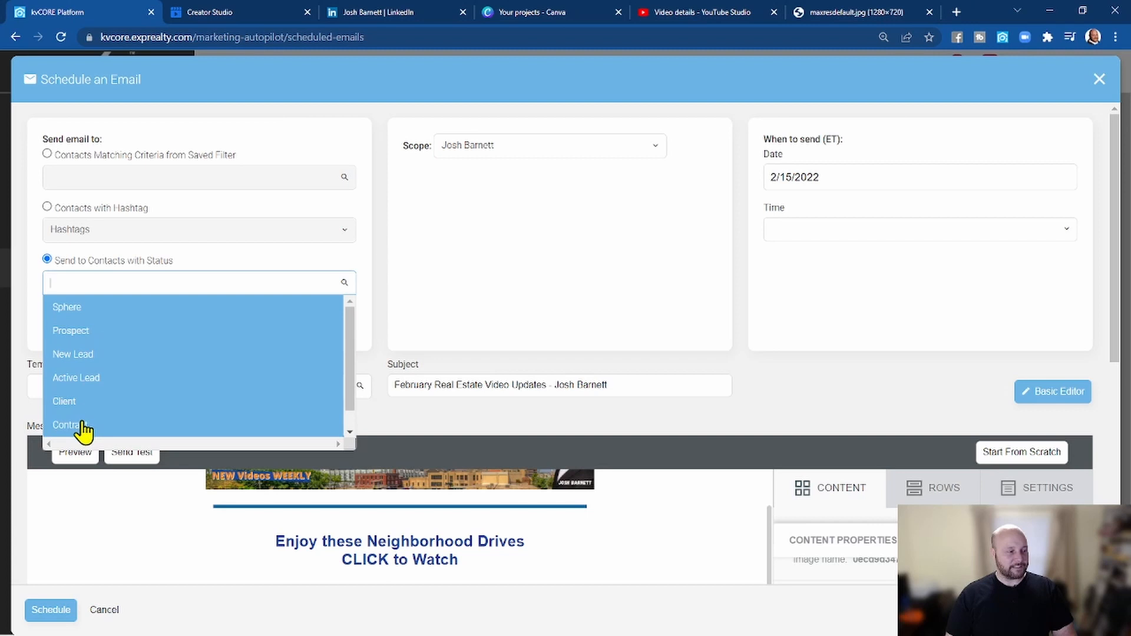
left_click(85, 425)
left_click(100, 284)
scroll(109, 406, "down", 3)
left_click(102, 373)
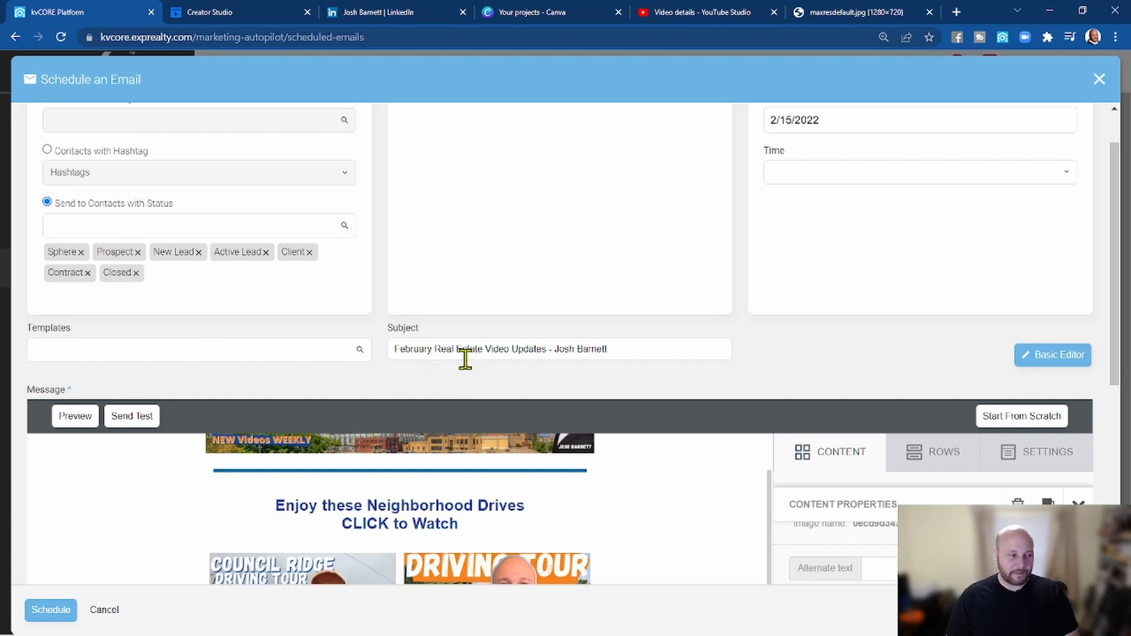
- Set the email's send date to 2/17/2022 and its send time to 12:30 pm
scroll(702, 380, "up", 1)
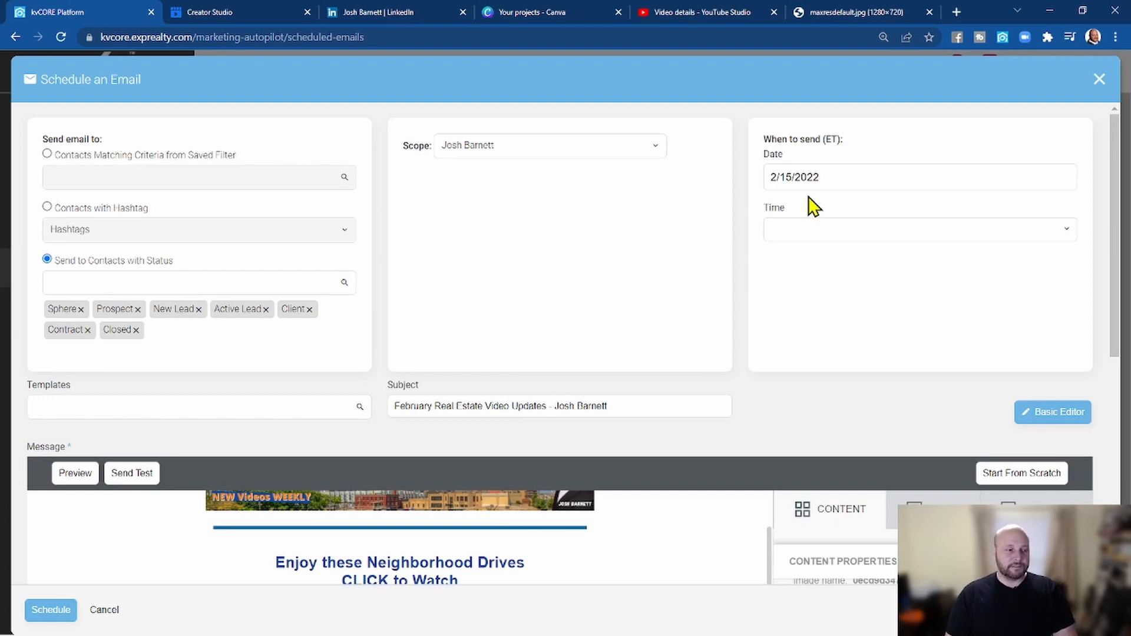
left_click(822, 181)
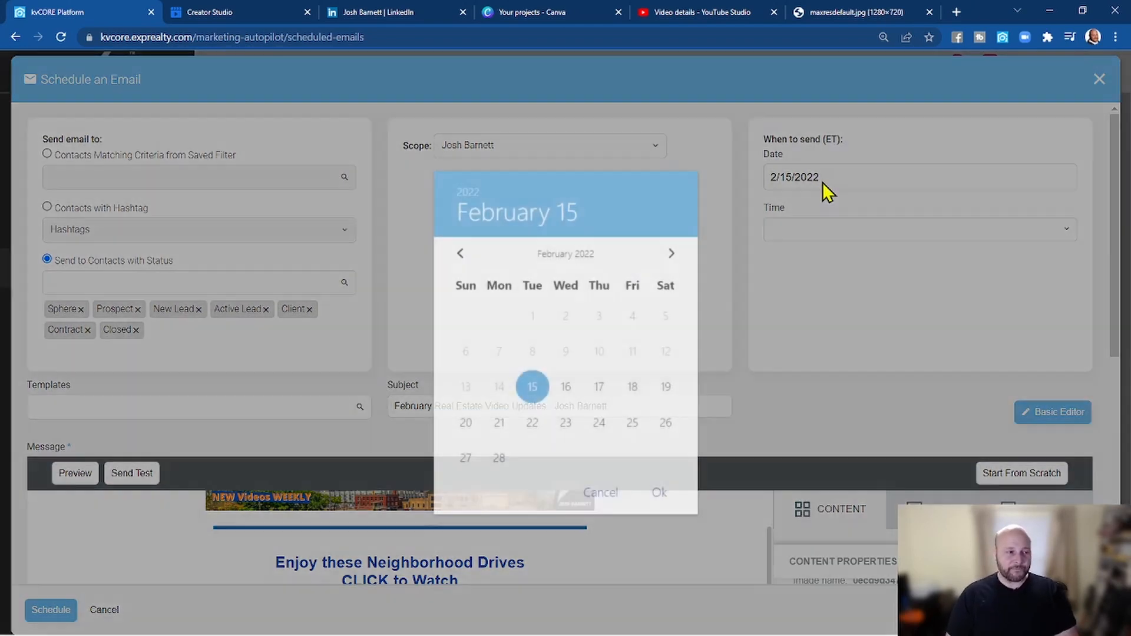
left_click(597, 389)
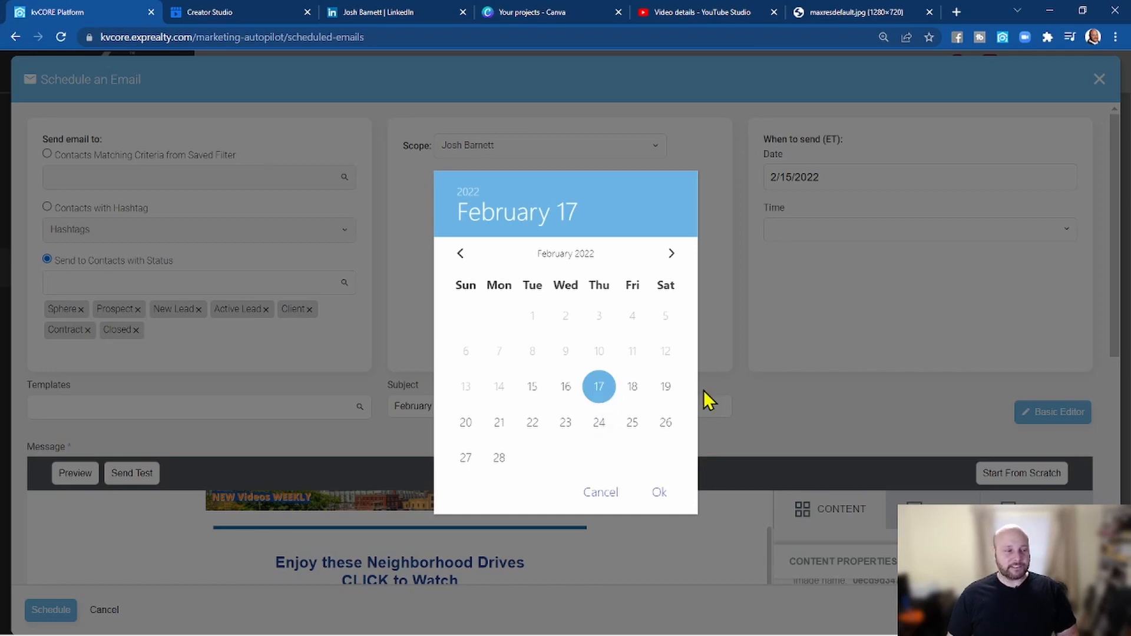
left_click(660, 499)
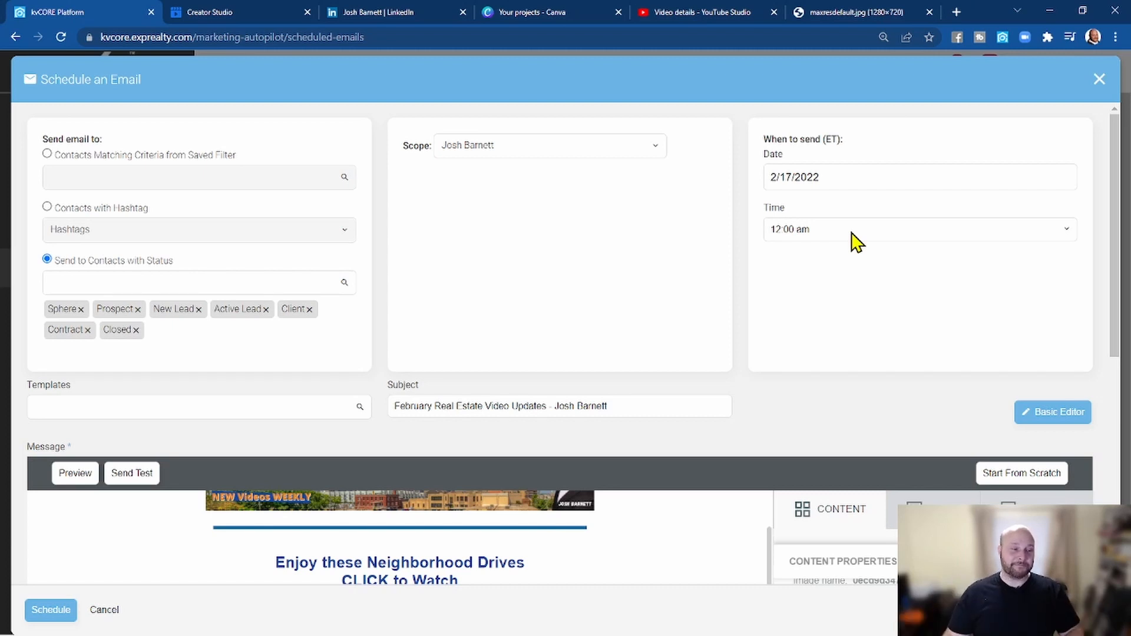
left_click(851, 233)
scroll(839, 354, "down", 3)
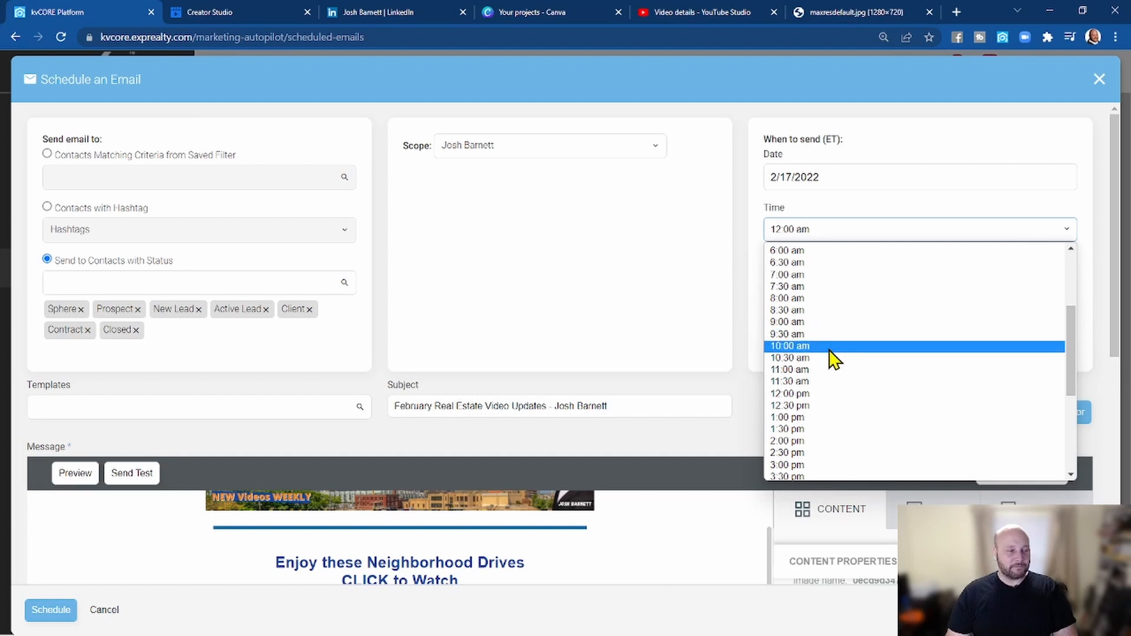
left_click(827, 405)
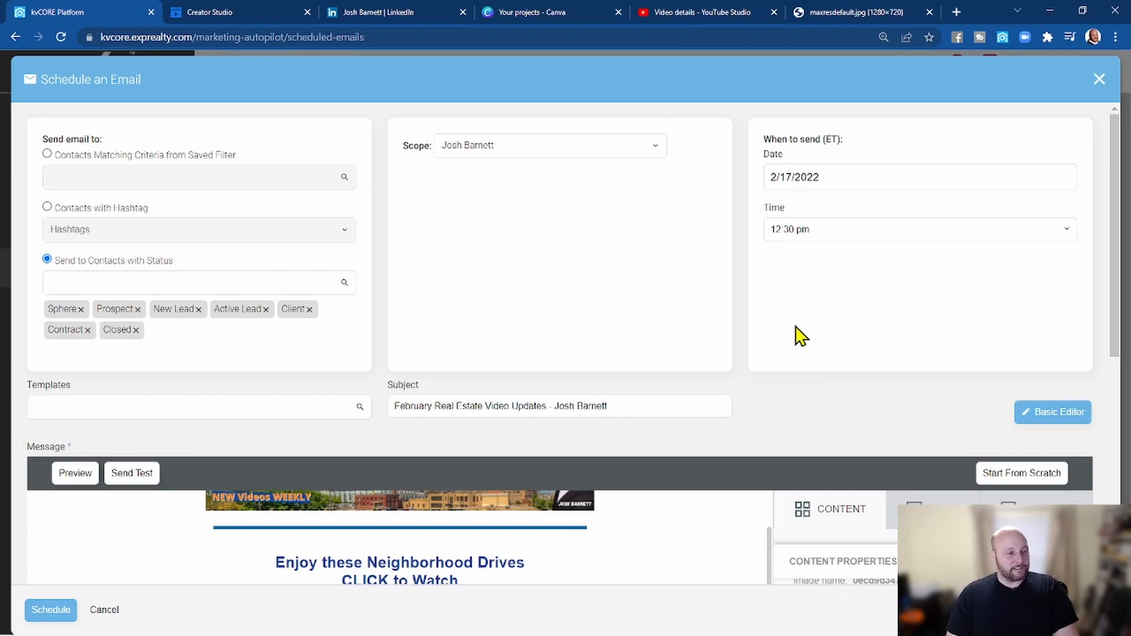
- Preview the email in desktop mode and check the banner, video thumbnail and social icon links from beginning to end
left_click(67, 475)
scroll(734, 443, "down", 3)
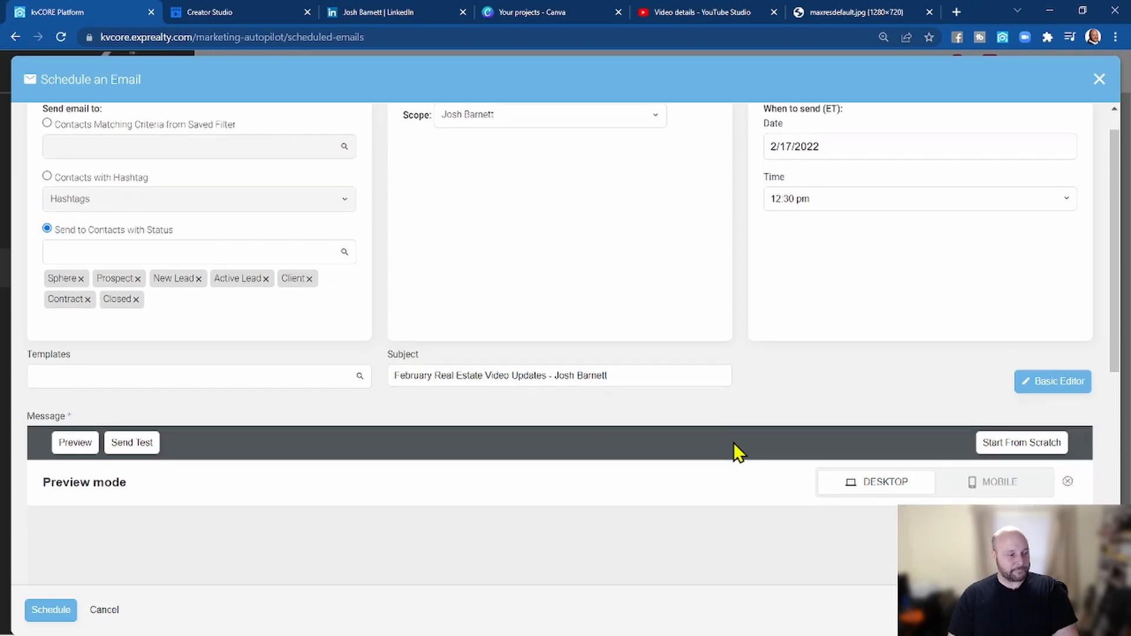
scroll(744, 436, "down", 3)
scroll(772, 456, "up", 3)
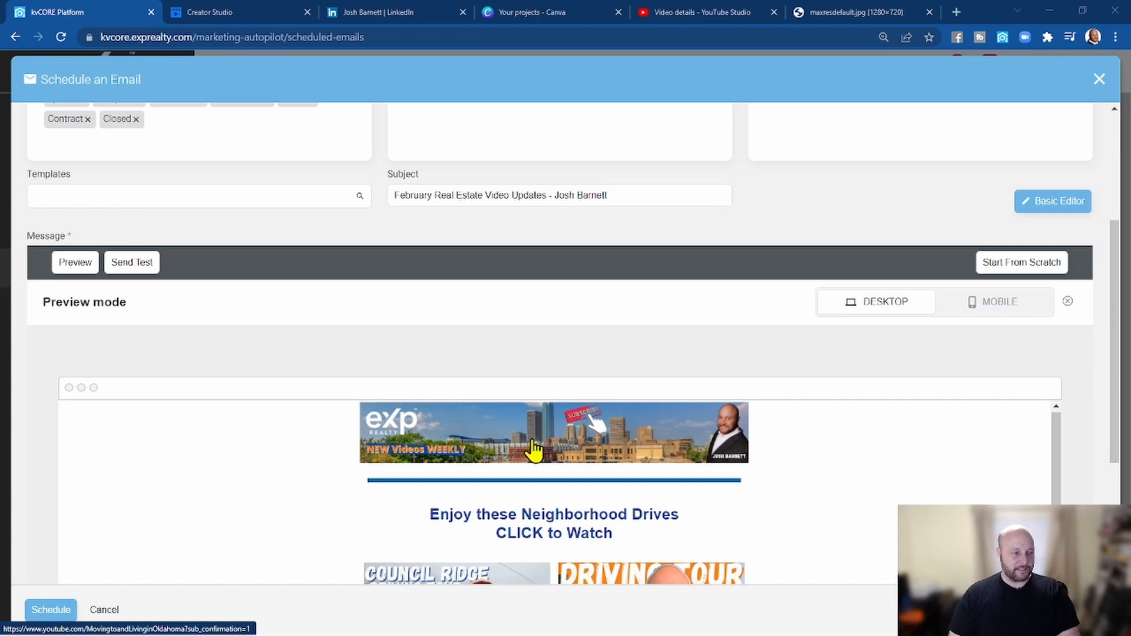
scroll(530, 451, "down", 1)
scroll(477, 533, "down", 1)
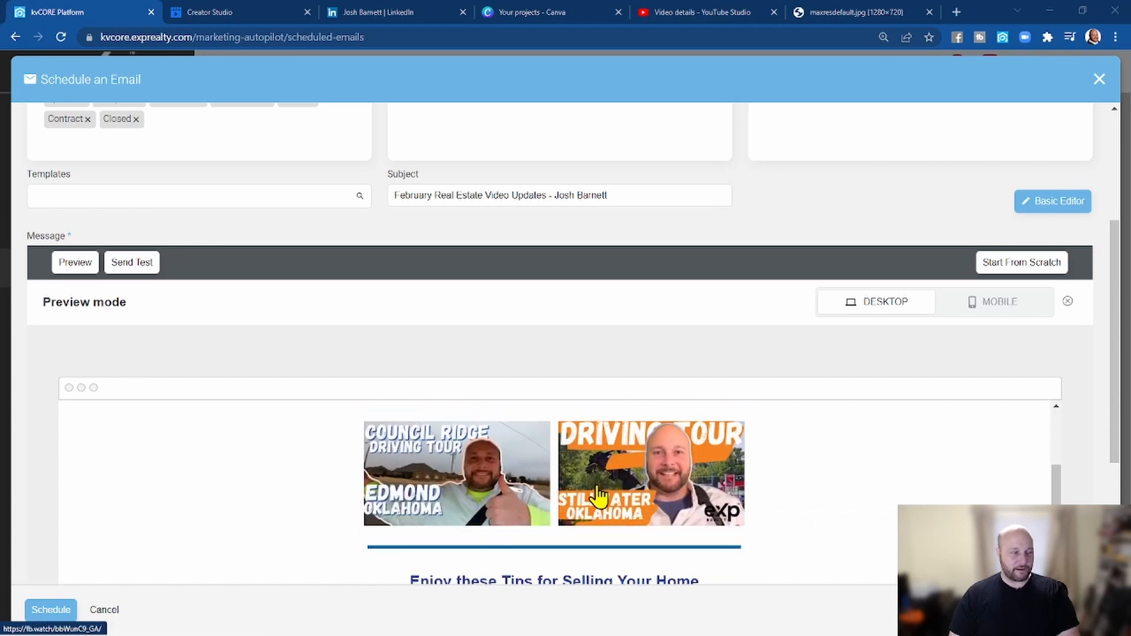
scroll(611, 496, "down", 2)
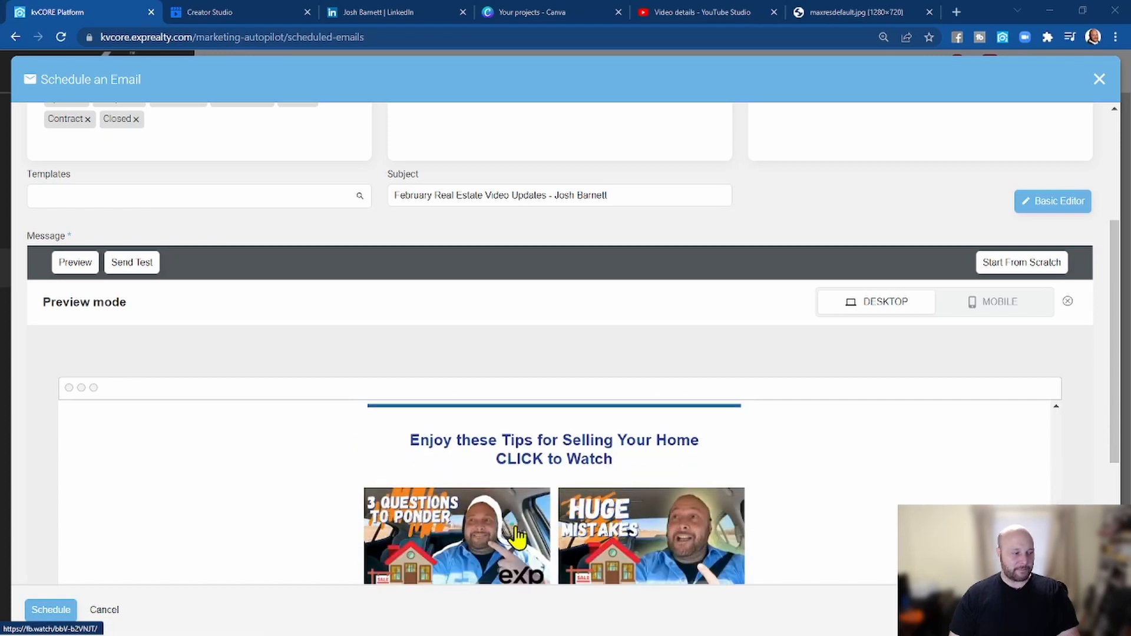
scroll(610, 534, "down", 1)
scroll(609, 533, "down", 2)
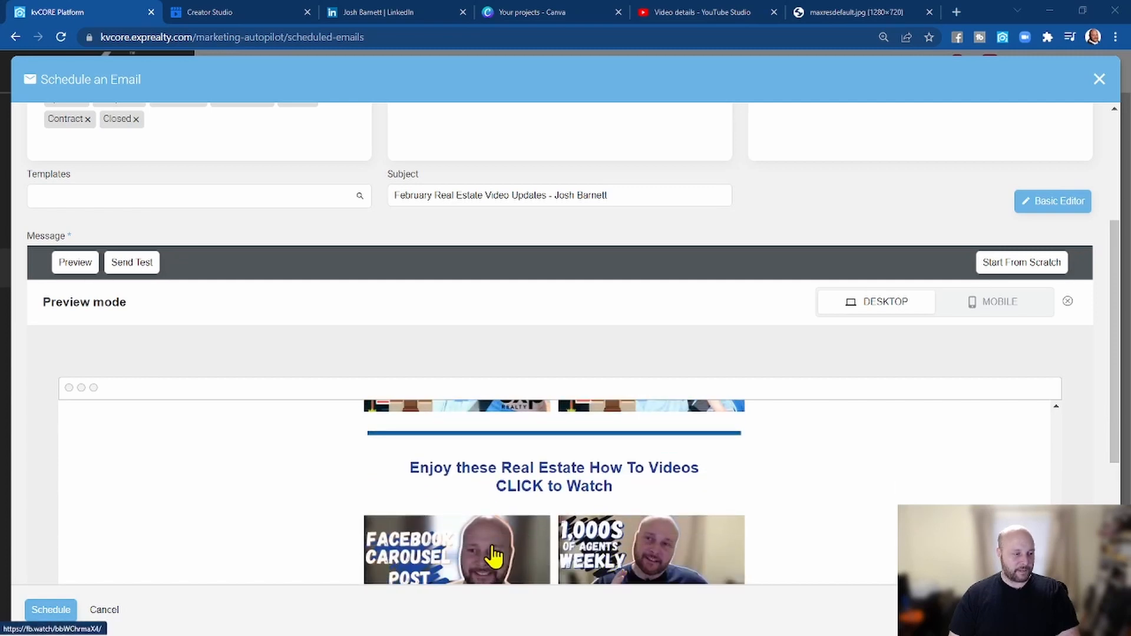
scroll(498, 545, "down", 3)
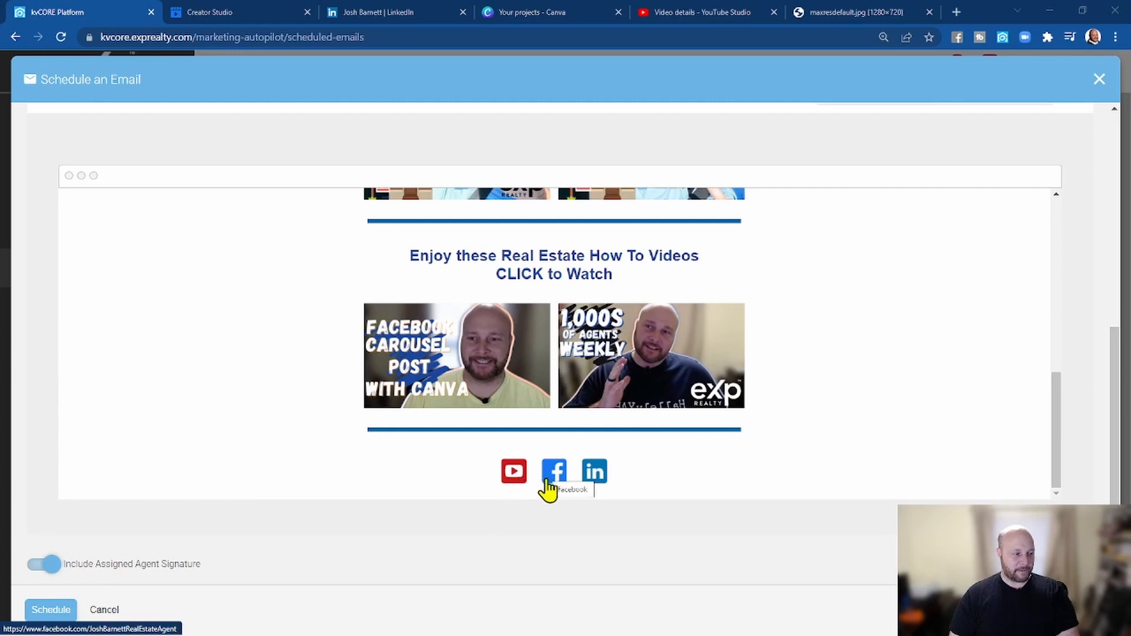
- Recheck the recipients, subject and send time, schedule the February video update email, and review its entry among the scheduled mass emails
scroll(849, 450, "up", 10)
scroll(813, 426, "up", 1)
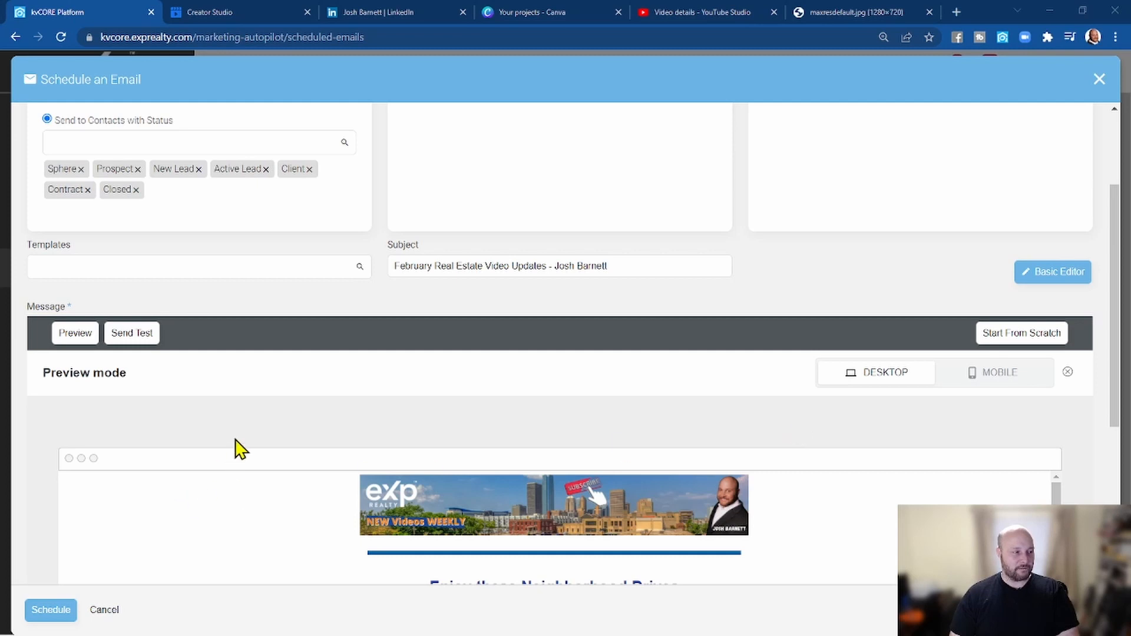
scroll(425, 396, "up", 4)
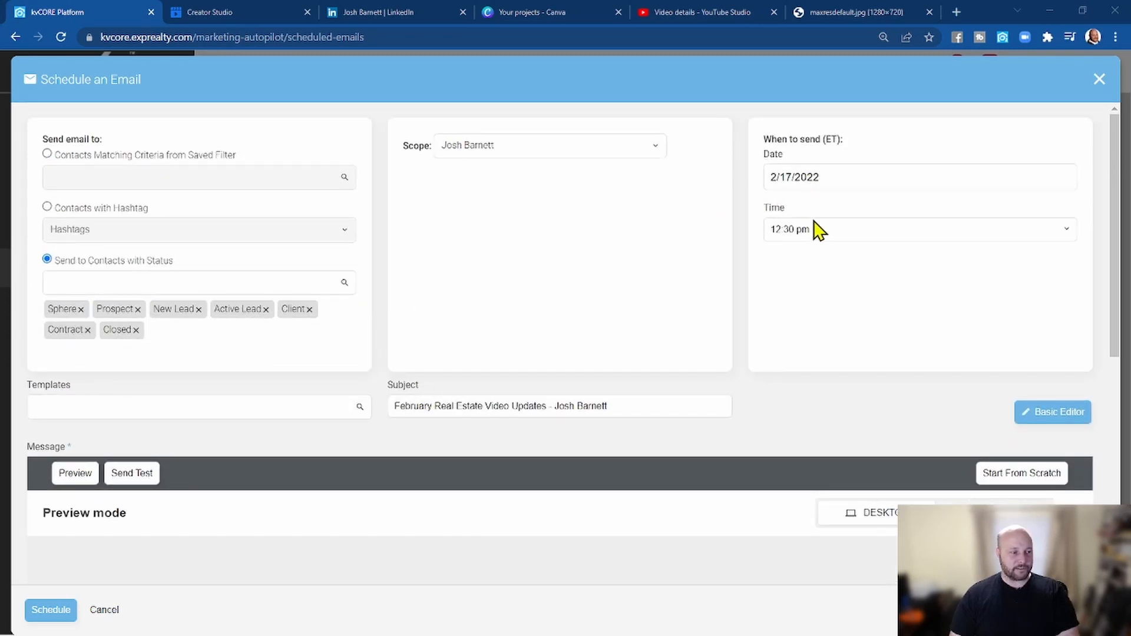
scroll(513, 442, "down", 10)
scroll(298, 451, "down", 6)
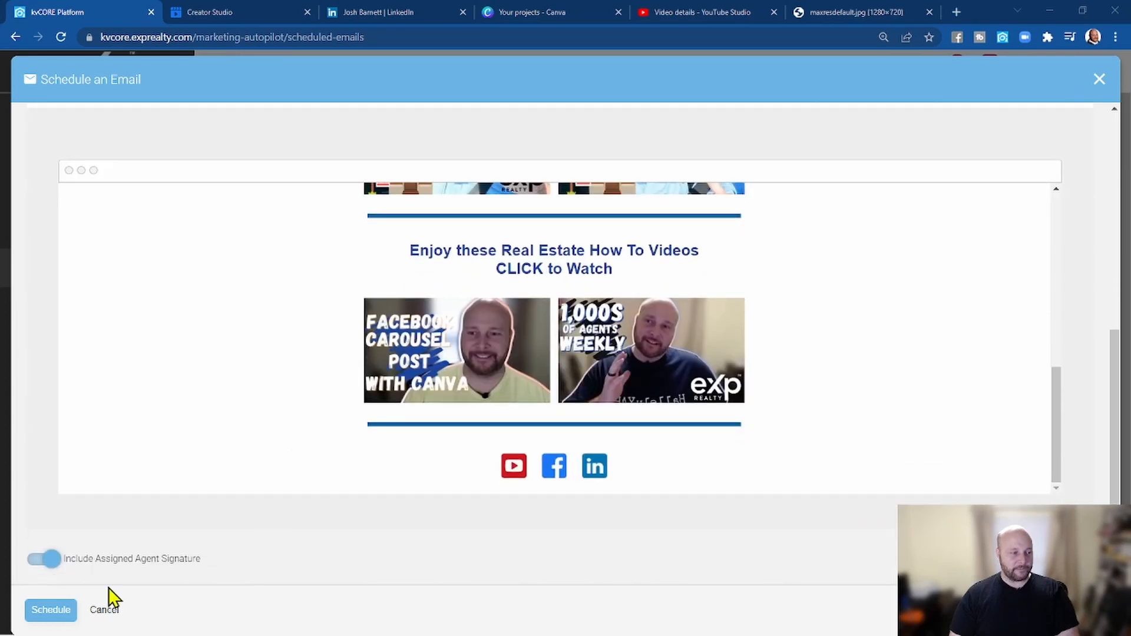
left_click(50, 613)
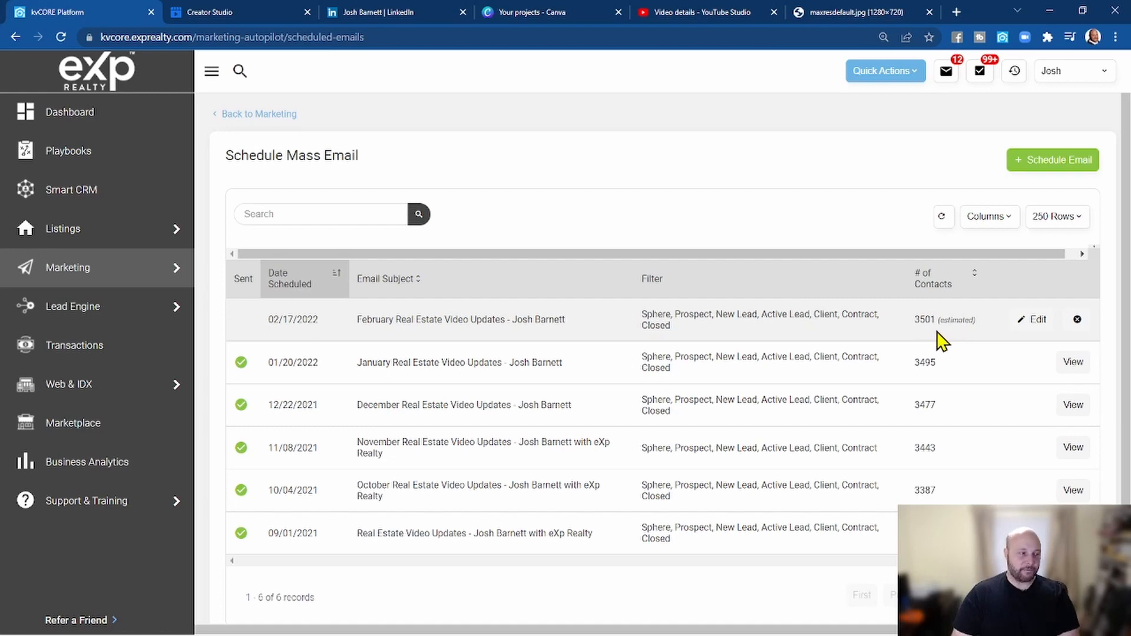
scroll(941, 340, "down", 2)
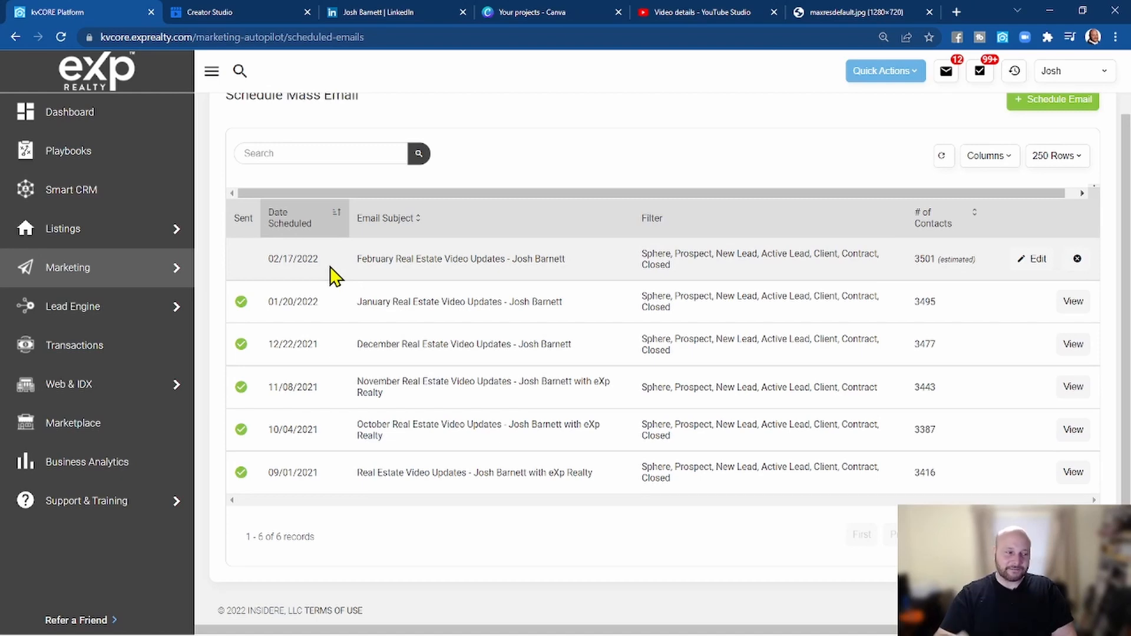
scroll(486, 318, "up", 1)
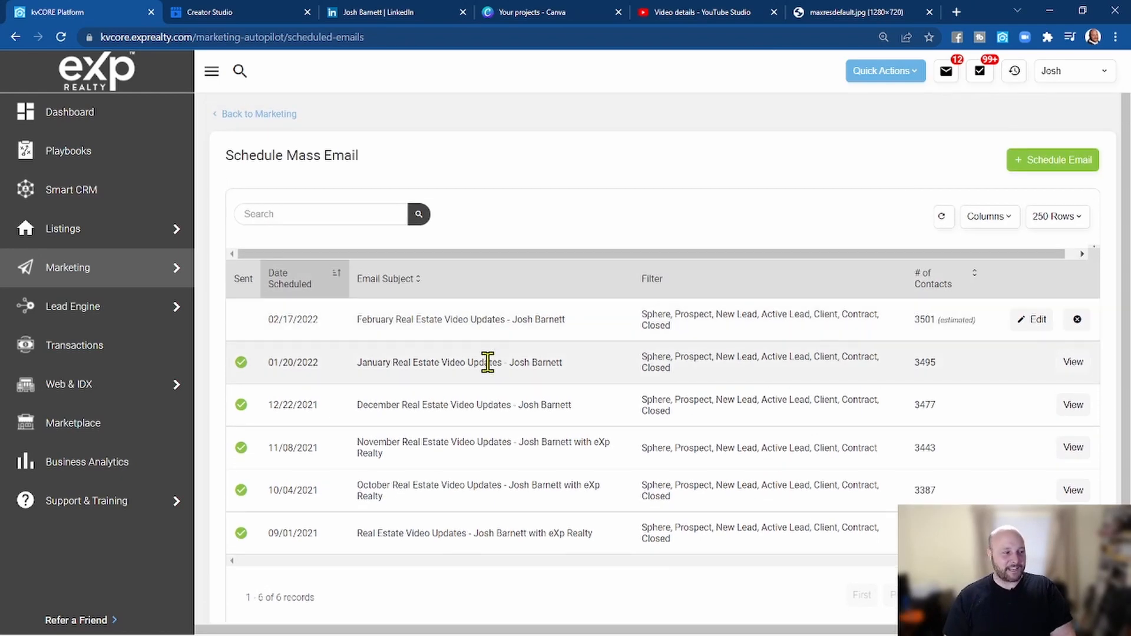